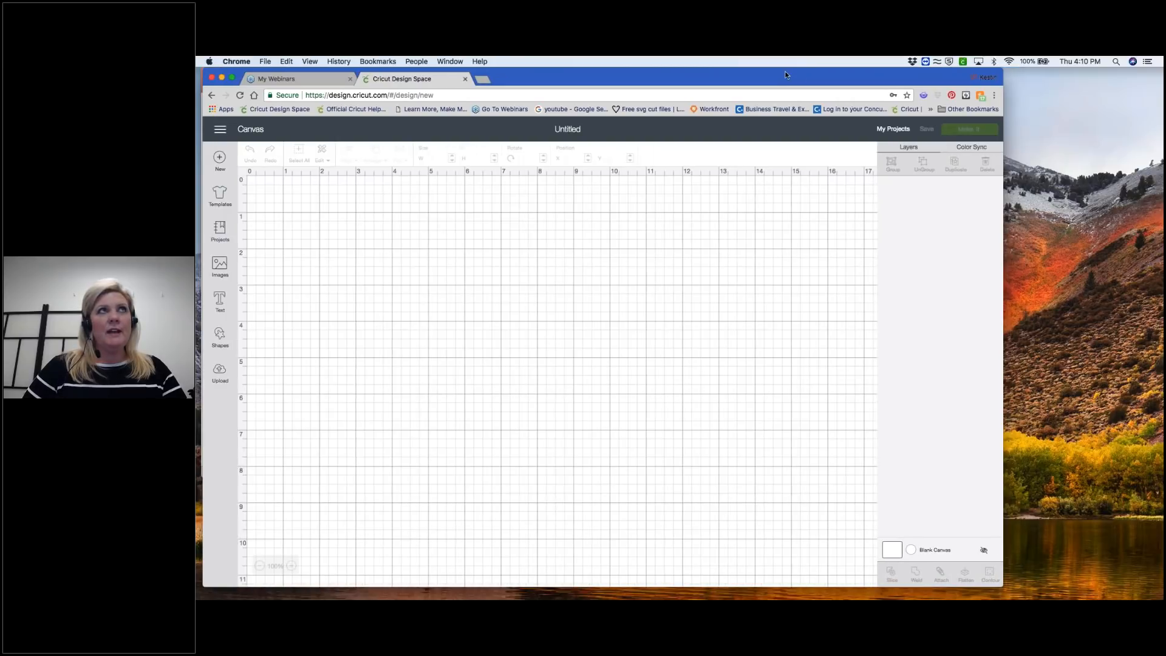
# - Reload the blank, untitled canvas page and confirm the reload
pyautogui.click(240, 95)
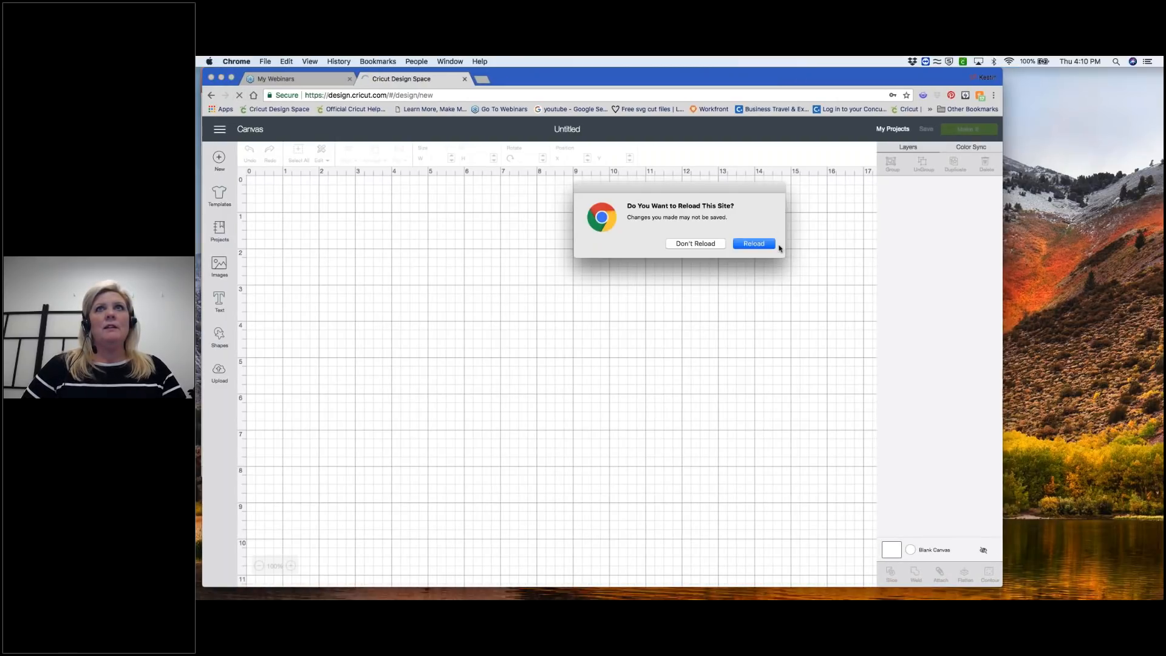
pyautogui.click(756, 246)
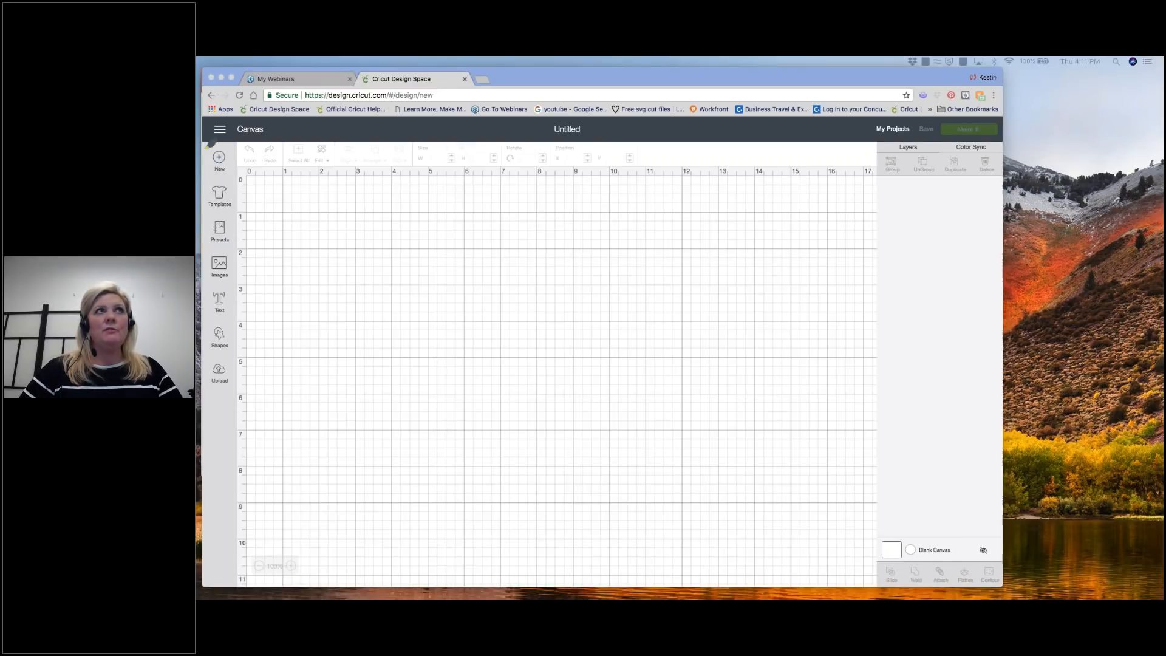
pyautogui.moveTo(205, 144)
pyautogui.mouseDown()
pyautogui.moveTo(205, 378)
pyautogui.moveTo(241, 359)
pyautogui.moveTo(240, 256)
pyautogui.moveTo(235, 148)
pyautogui.moveTo(203, 141)
pyautogui.mouseUp()
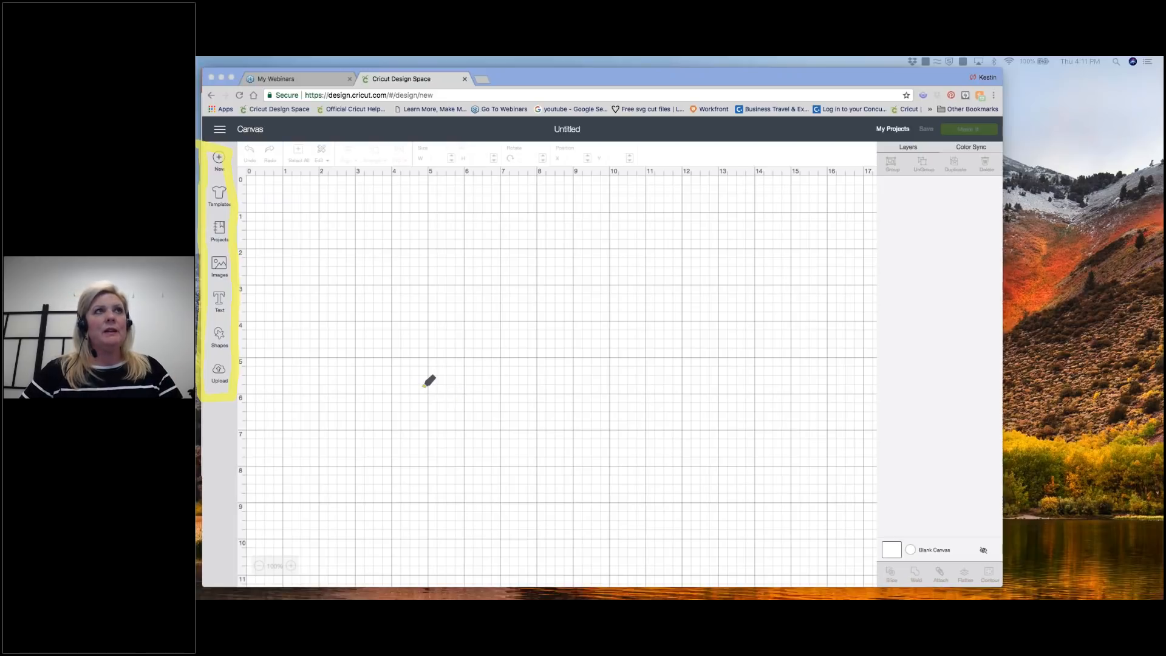
pyautogui.click(217, 320)
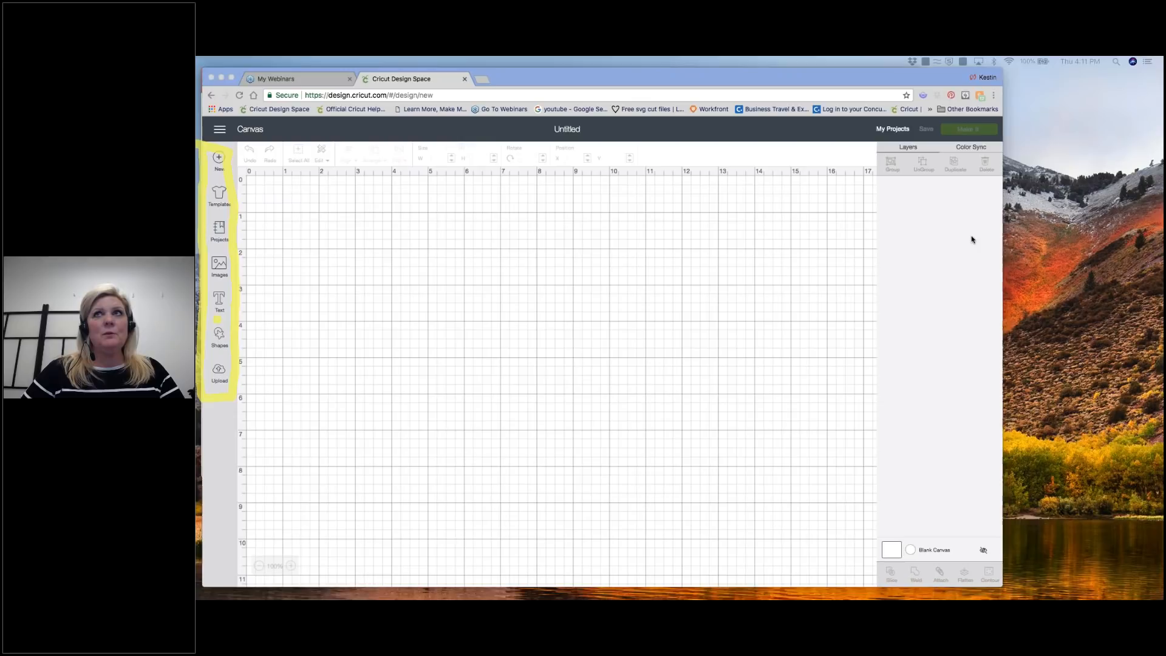
pyautogui.click(224, 306)
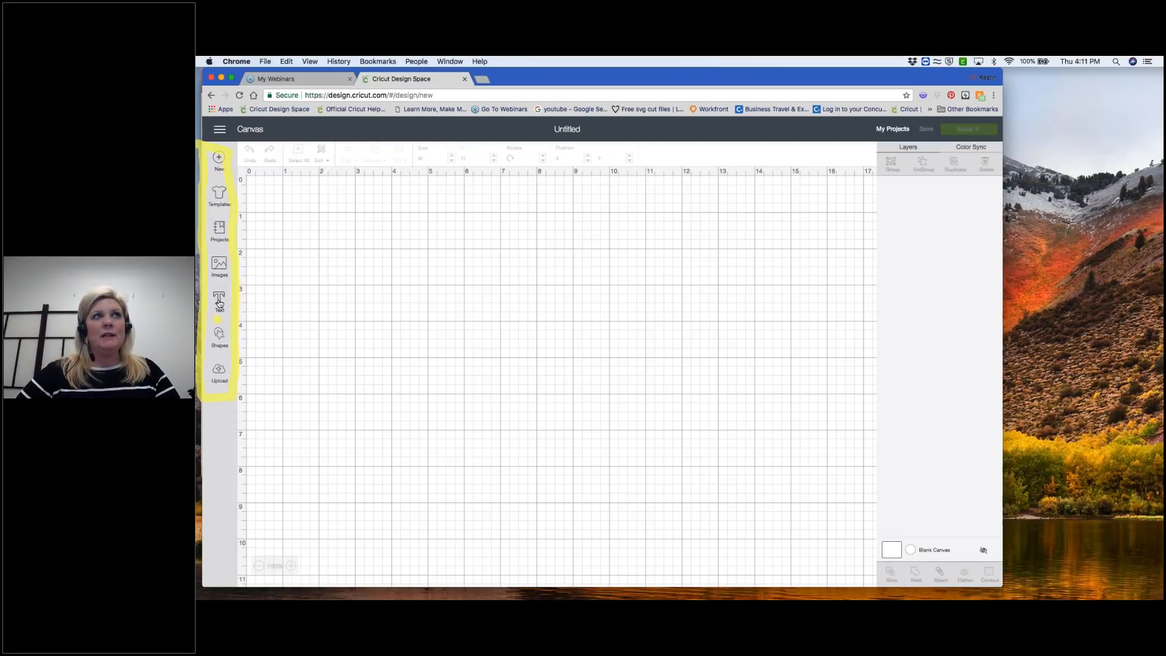
pyautogui.click(220, 302)
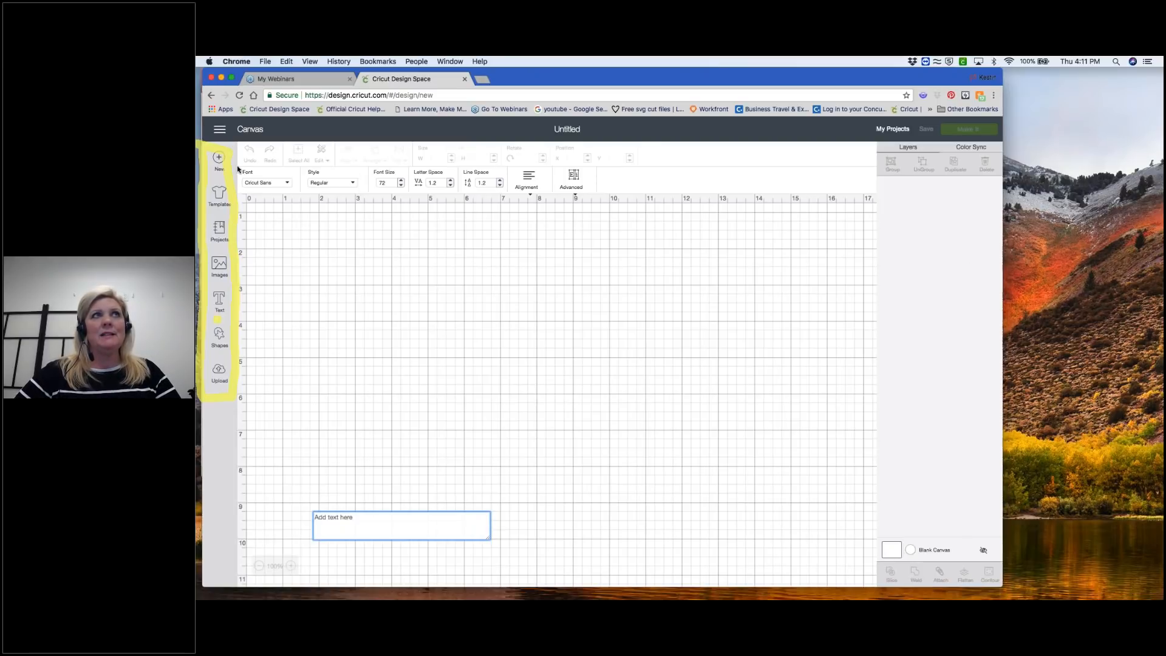
pyautogui.moveTo(238, 198)
pyautogui.mouseDown()
pyautogui.moveTo(574, 198)
pyautogui.moveTo(612, 177)
pyautogui.moveTo(605, 158)
pyautogui.mouseUp()
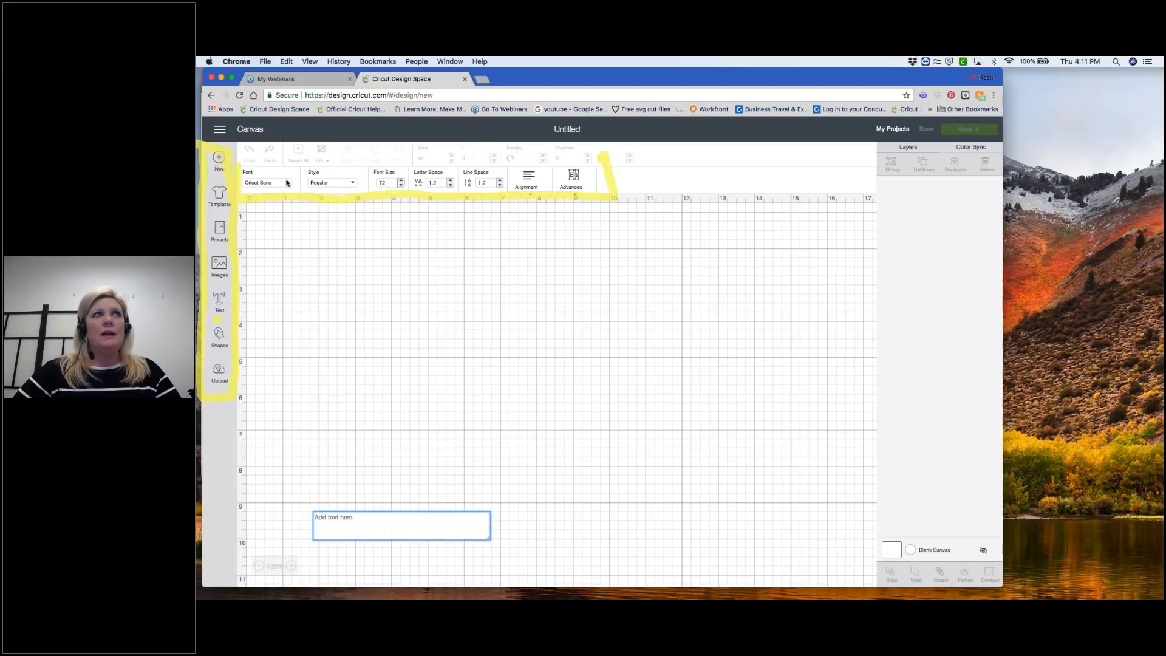
pyautogui.moveTo(240, 163); pyautogui.dragTo(605, 165)
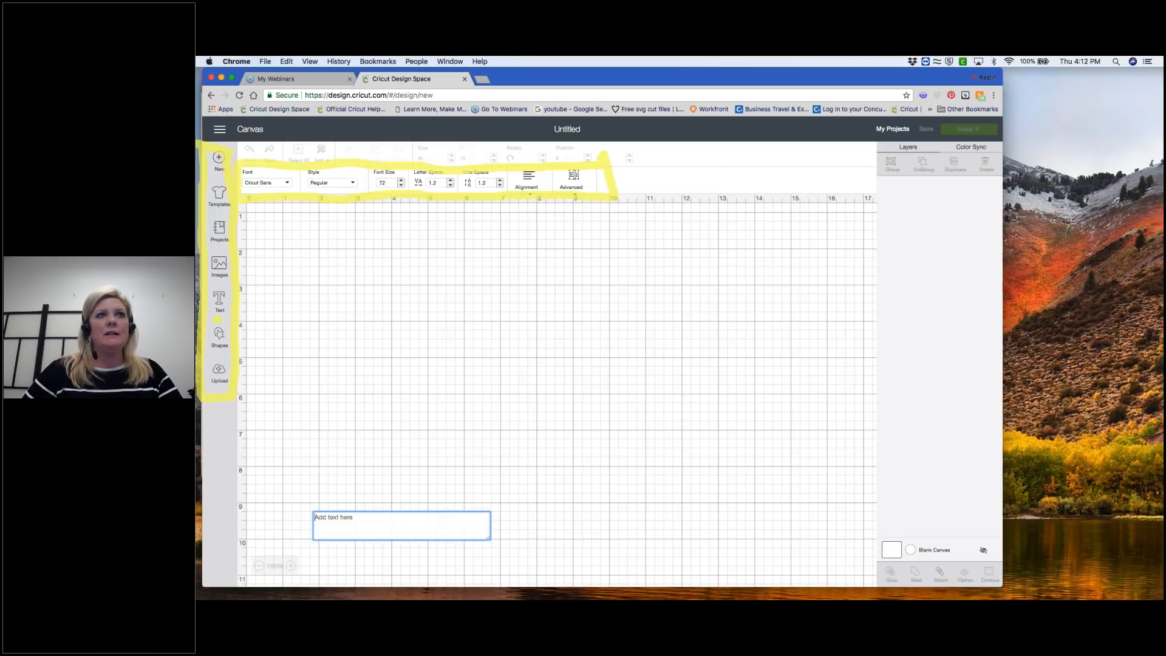
pyautogui.click(396, 527)
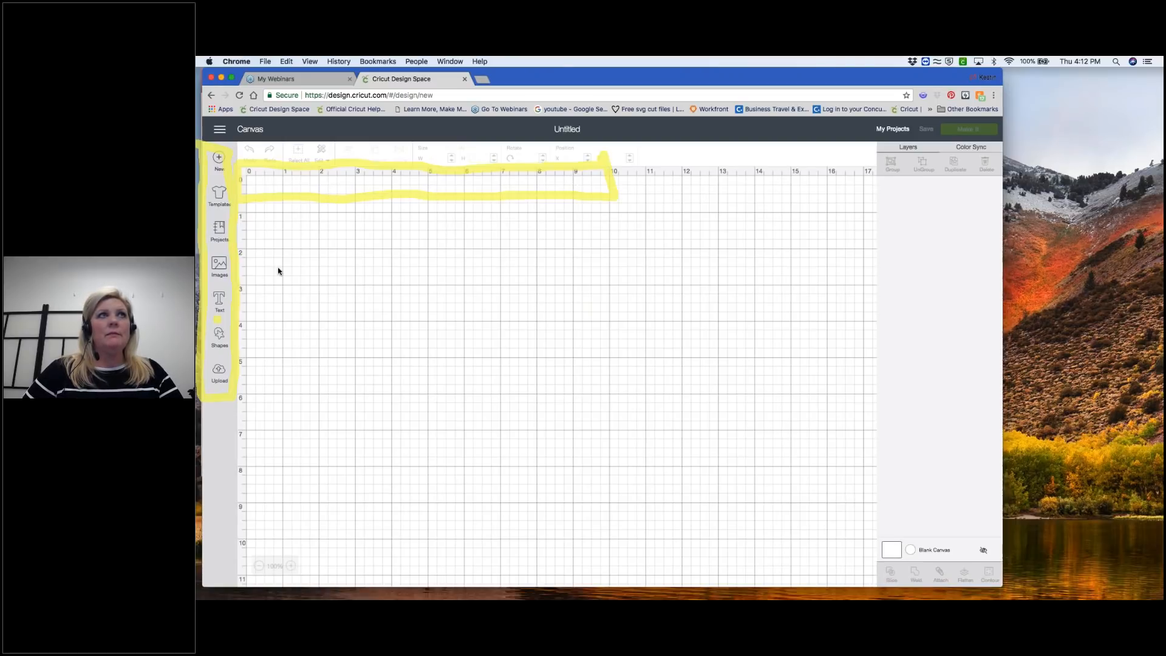
# - Add a text object reading "Smile" to the canvas
pyautogui.click(220, 298)
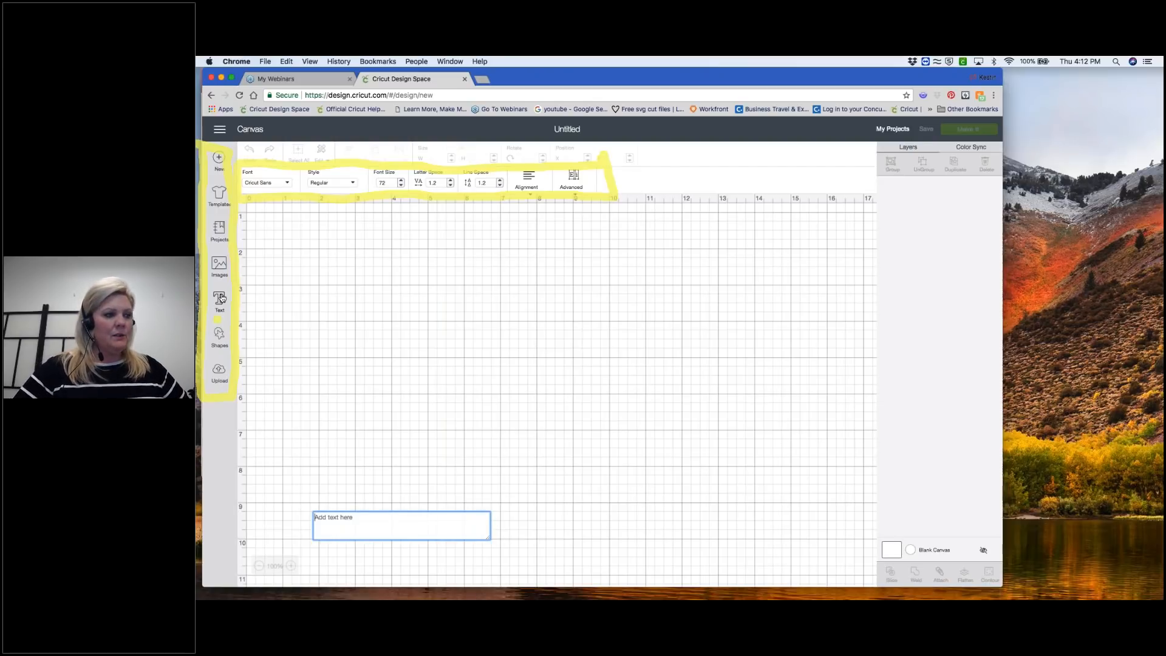
pyautogui.write('Smile')
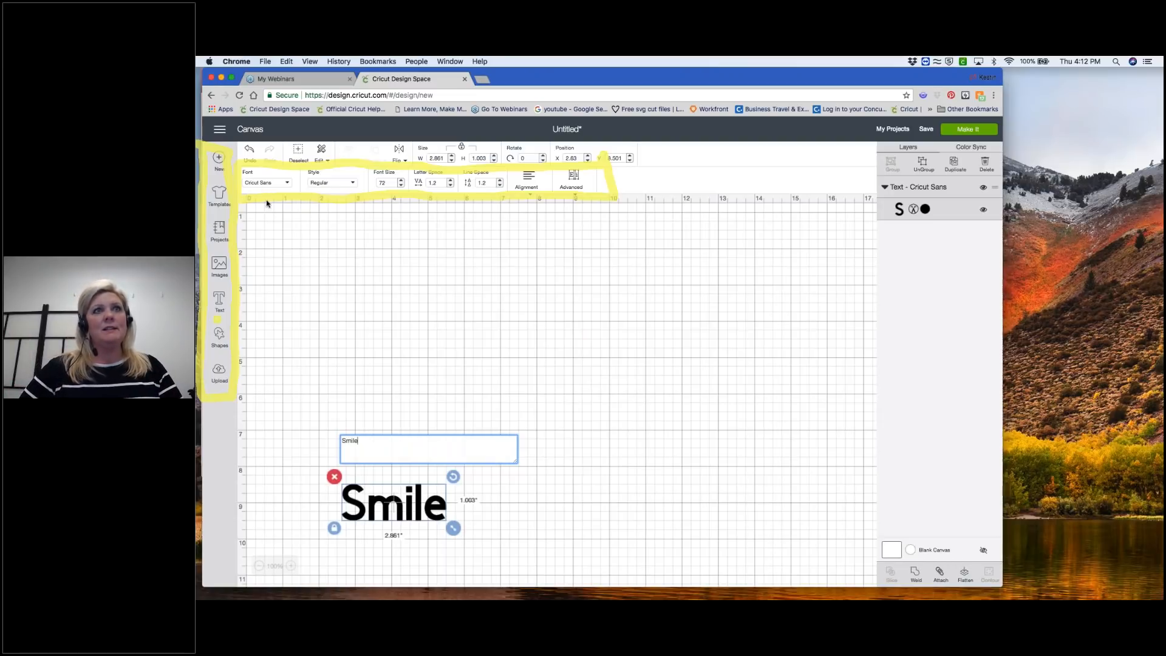
pyautogui.click(402, 340)
# - Move the Smile text to the upper middle of the canvas and enlarge it to about 9.7 by 3.4 inches
pyautogui.moveTo(404, 517); pyautogui.dragTo(429, 428)
pyautogui.moveTo(381, 509); pyautogui.dragTo(481, 272)
pyautogui.moveTo(552, 291); pyautogui.dragTo(802, 378)
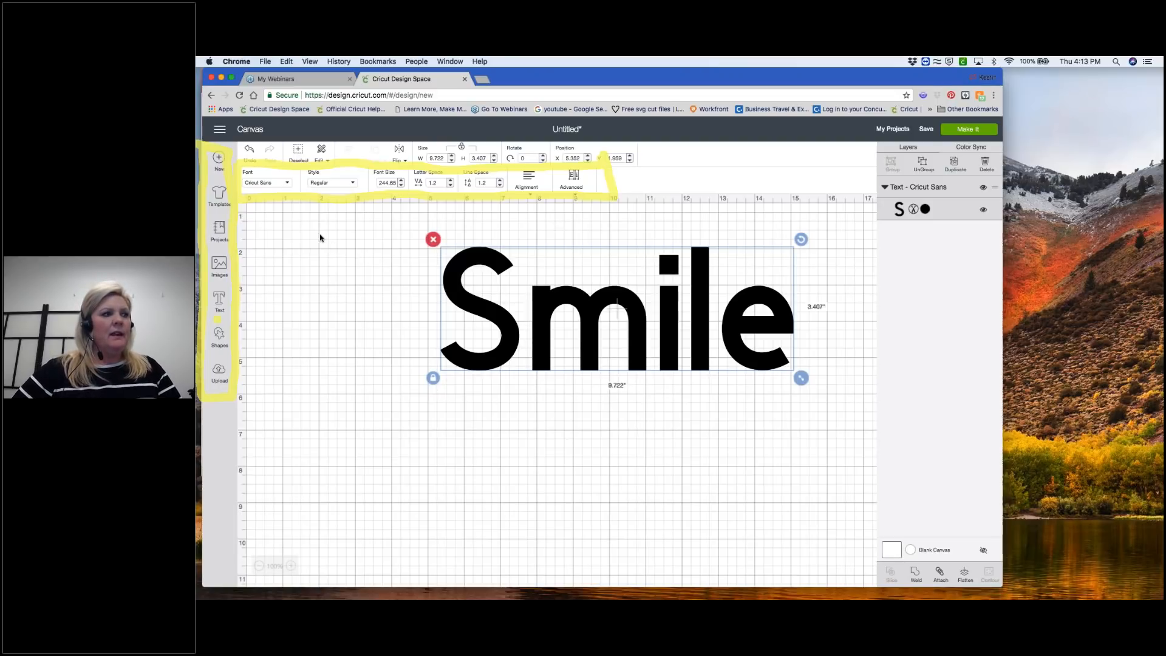
# - Examine the list of available fonts and which cutting or writing types each one supports
pyautogui.click(289, 184)
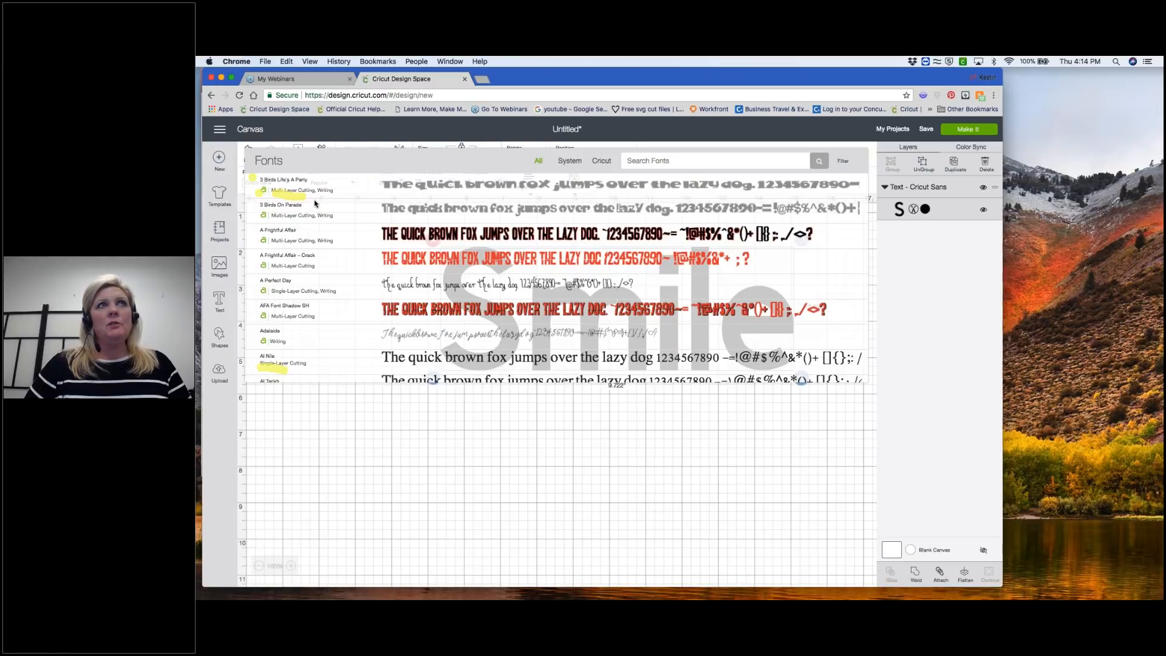
pyautogui.moveTo(321, 196); pyautogui.dragTo(335, 198)
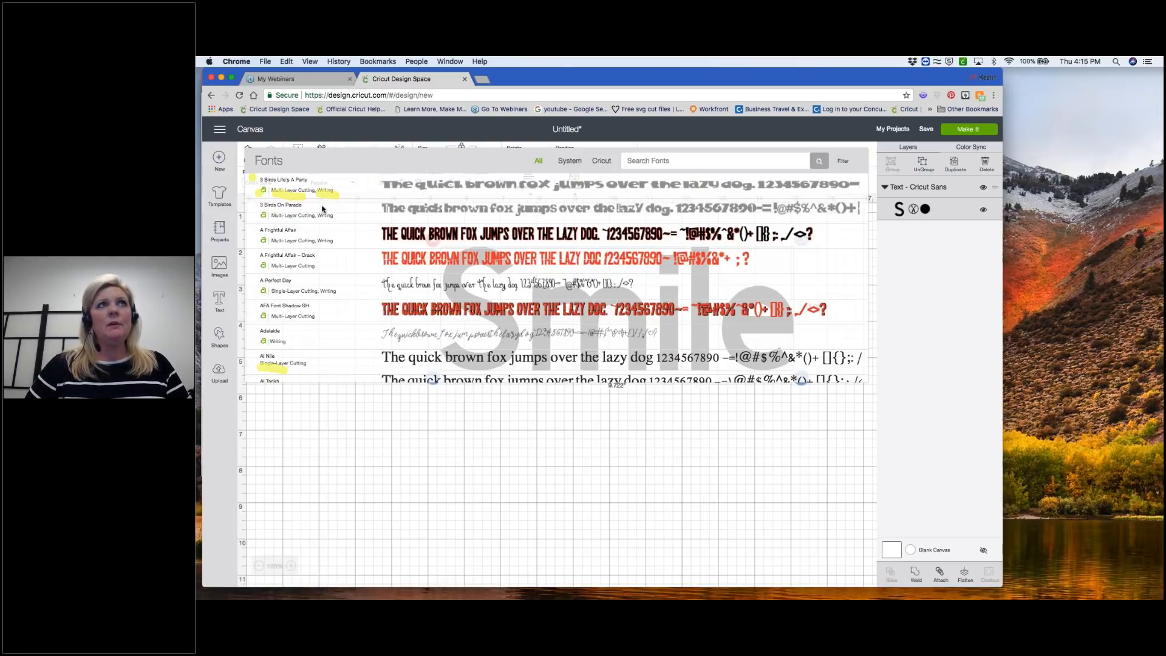
pyautogui.moveTo(316, 223)
pyautogui.mouseDown()
pyautogui.moveTo(336, 223)
pyautogui.moveTo(313, 222)
pyautogui.mouseUp()
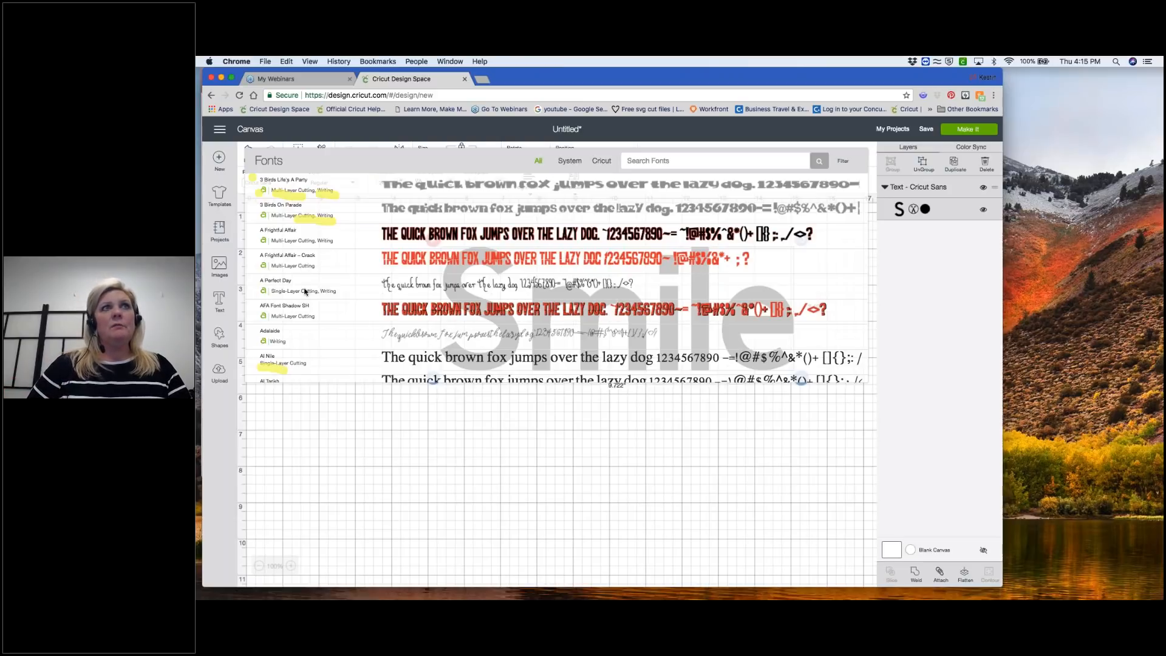
pyautogui.moveTo(266, 347); pyautogui.dragTo(288, 350)
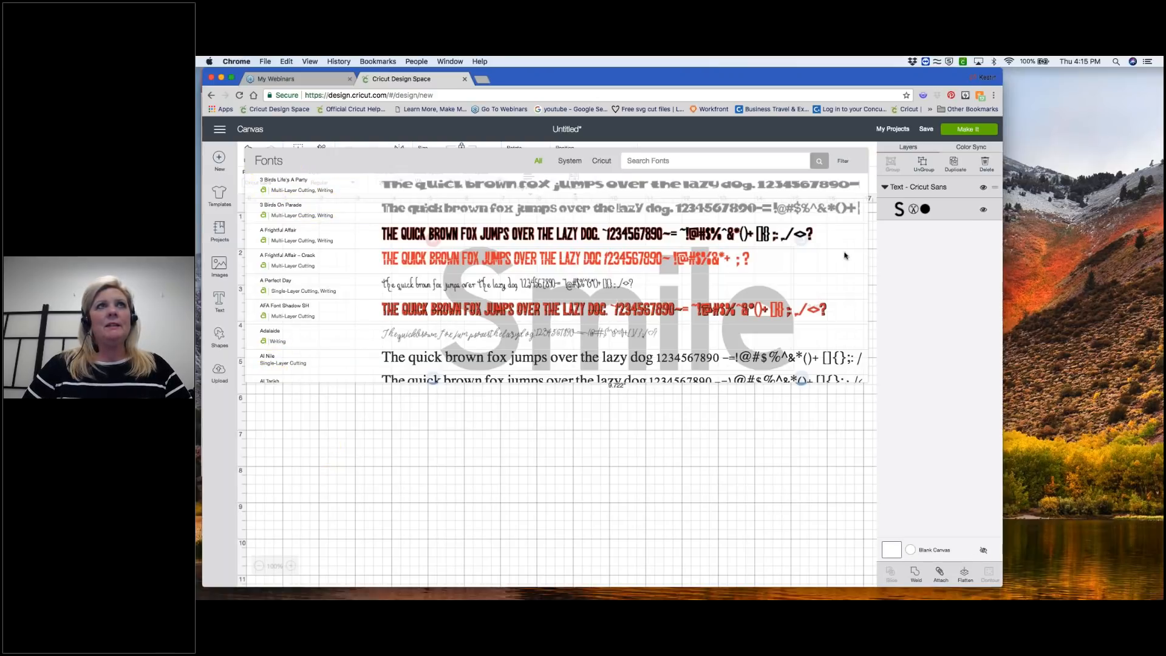
pyautogui.click(364, 406)
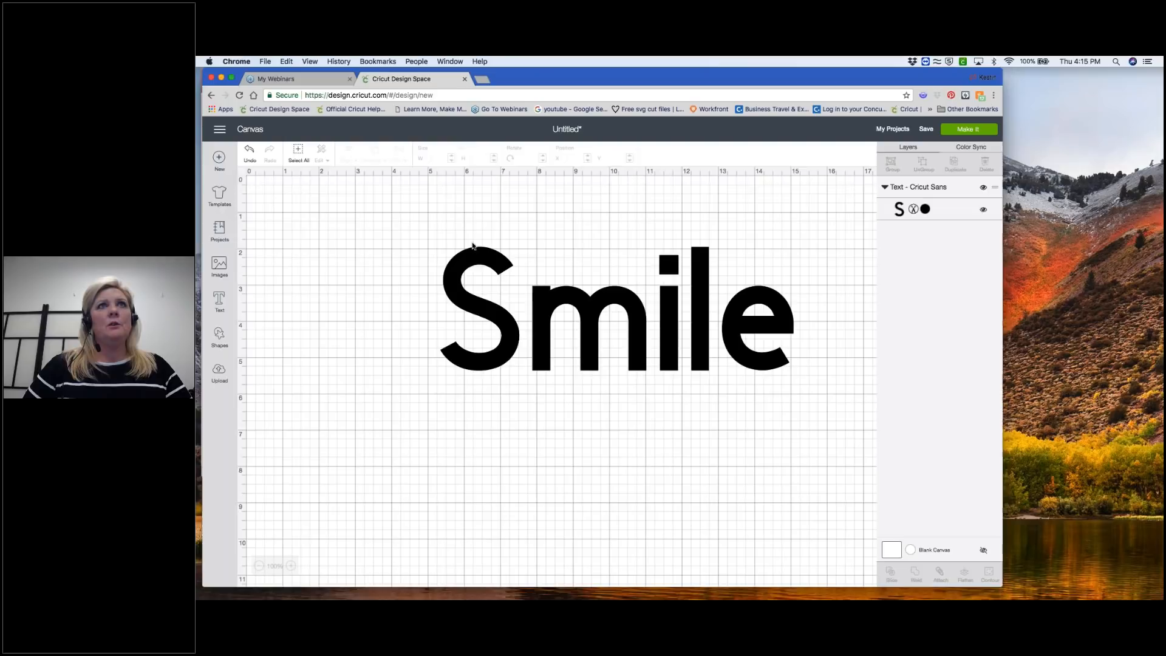
# - Change the color of the Smile text layer to the basic red Very Berry
pyautogui.click(472, 264)
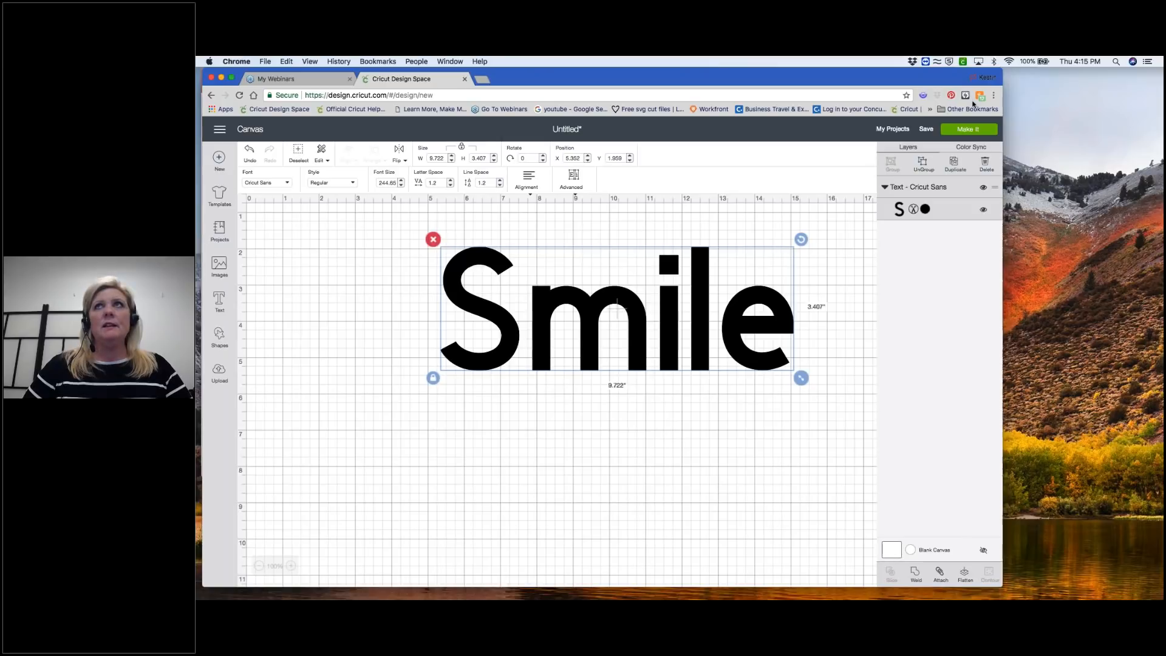
pyautogui.click(1038, 75)
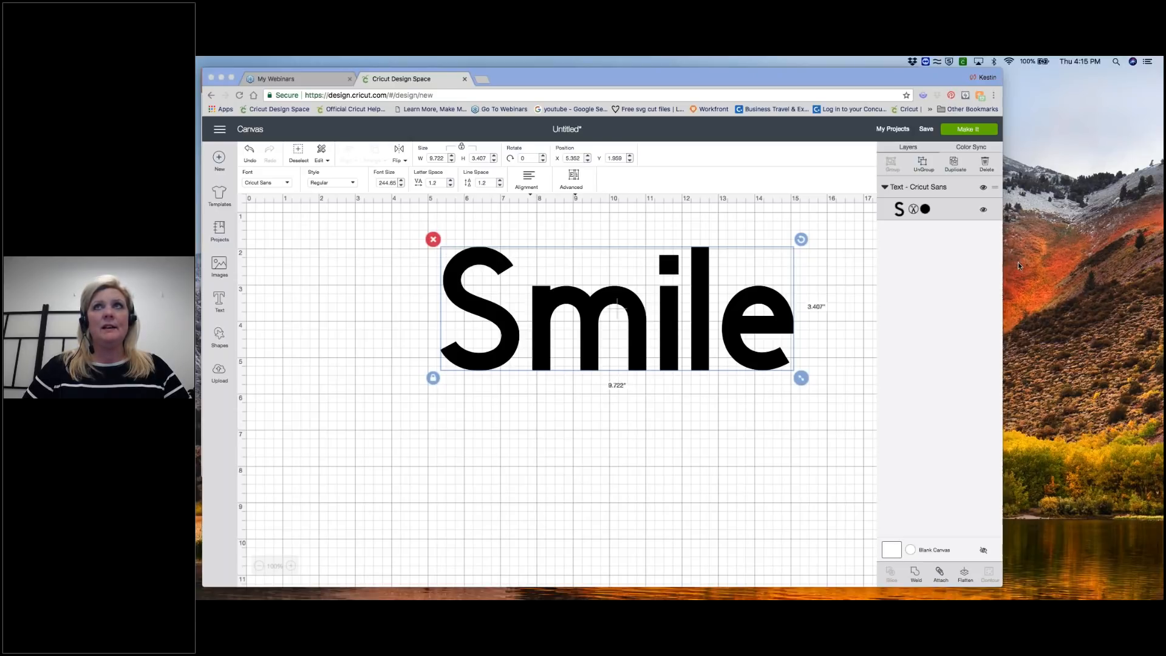
pyautogui.moveTo(880, 211)
pyautogui.mouseDown()
pyautogui.moveTo(896, 223)
pyautogui.moveTo(993, 223)
pyautogui.moveTo(1004, 193)
pyautogui.moveTo(887, 192)
pyautogui.mouseUp()
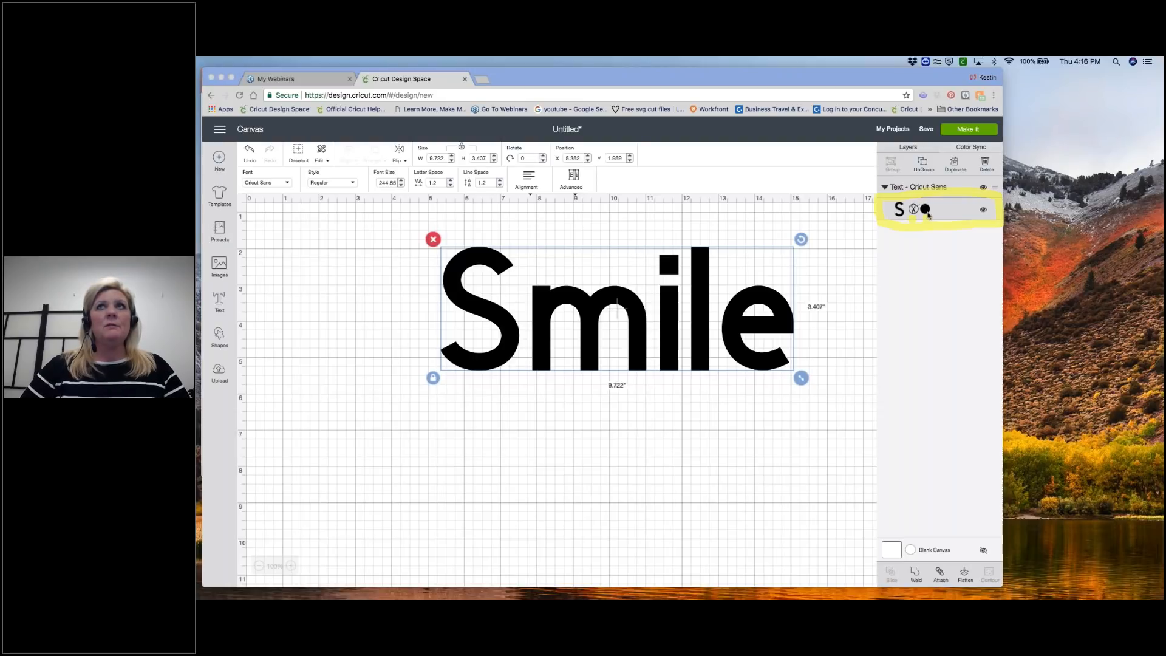
pyautogui.click(926, 210)
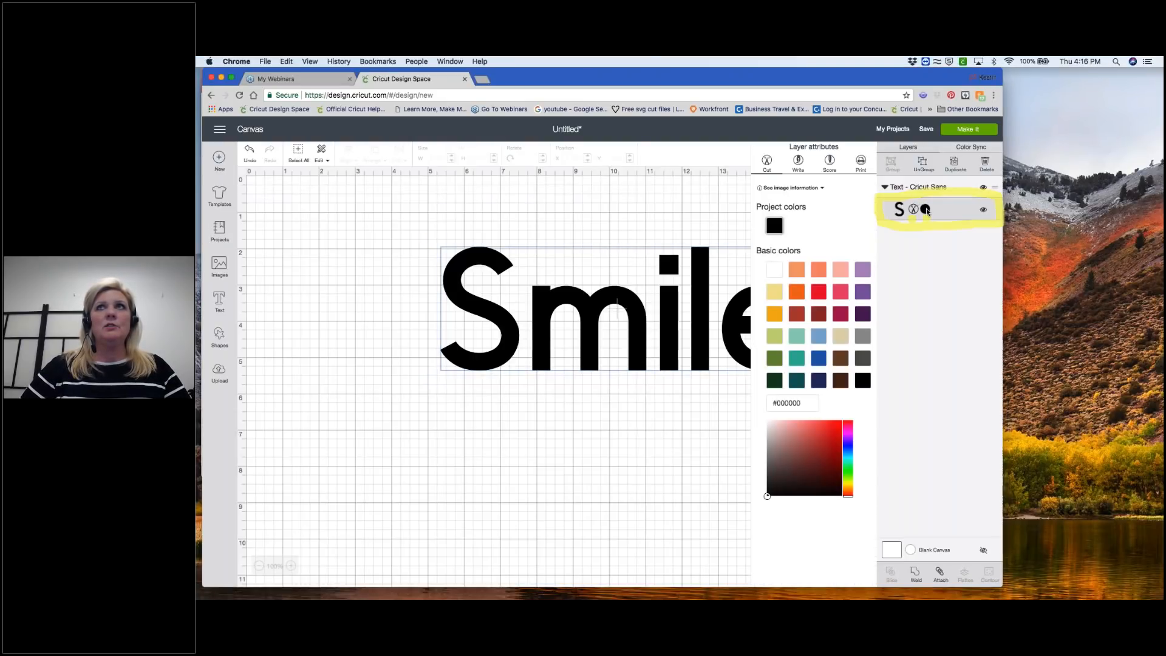
pyautogui.click(819, 291)
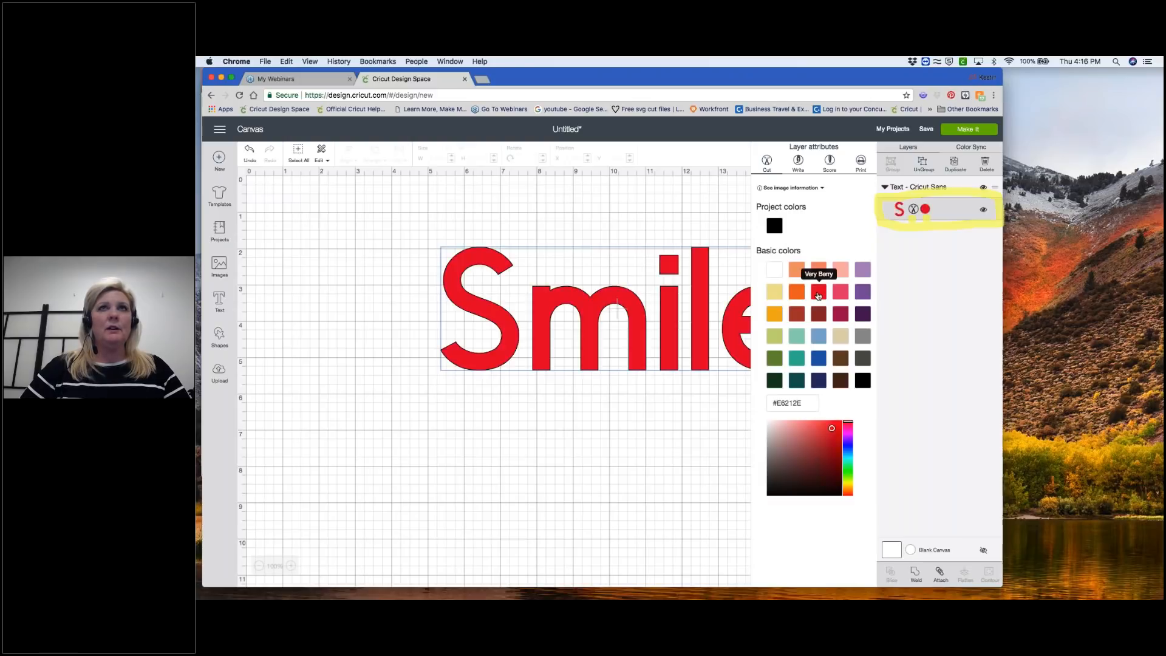
pyautogui.click(687, 394)
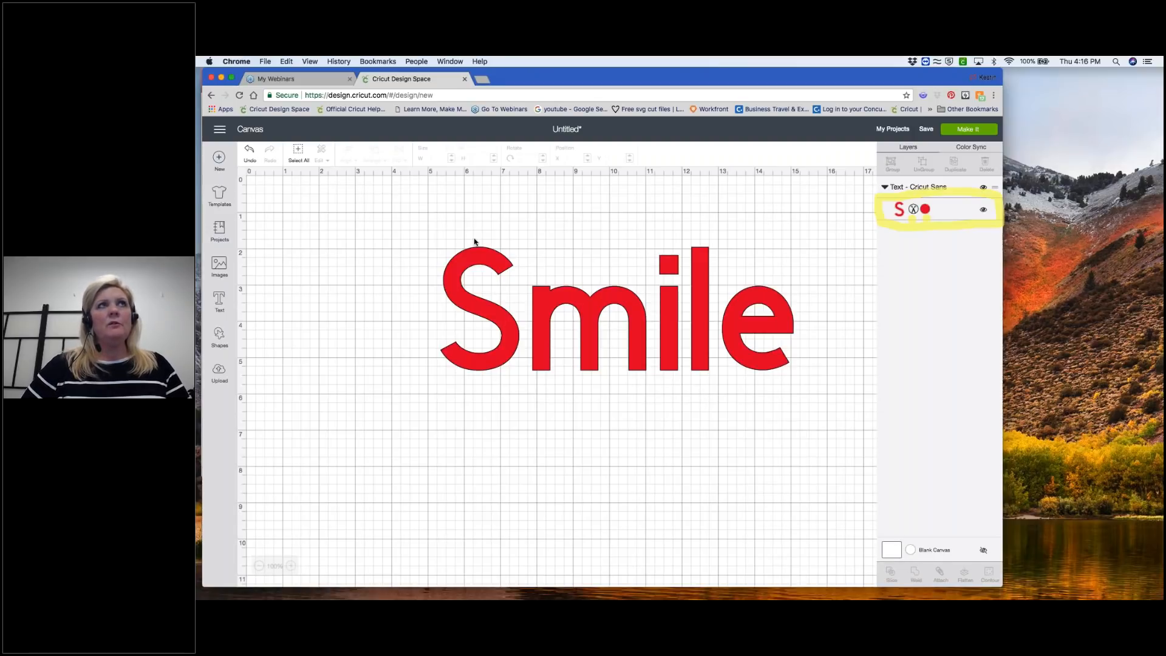
pyautogui.click(503, 316)
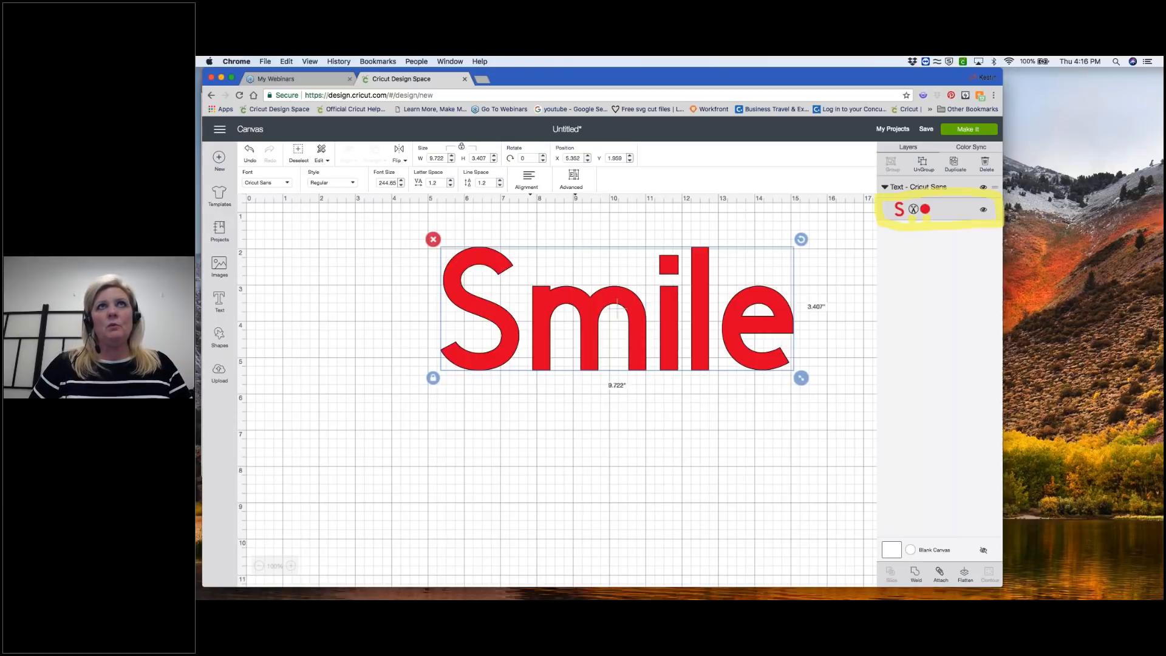
pyautogui.click(341, 301)
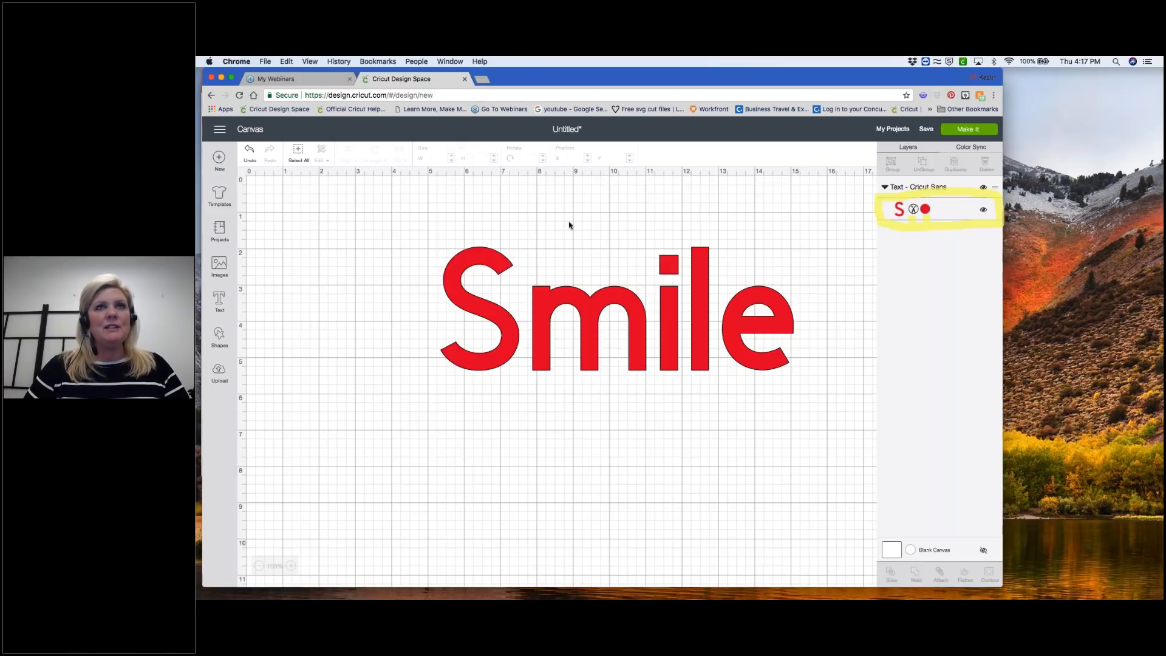
# - Bring up the fonts for the Smile text and filter them by My Fonts and Multi-Layer
pyautogui.click(581, 310)
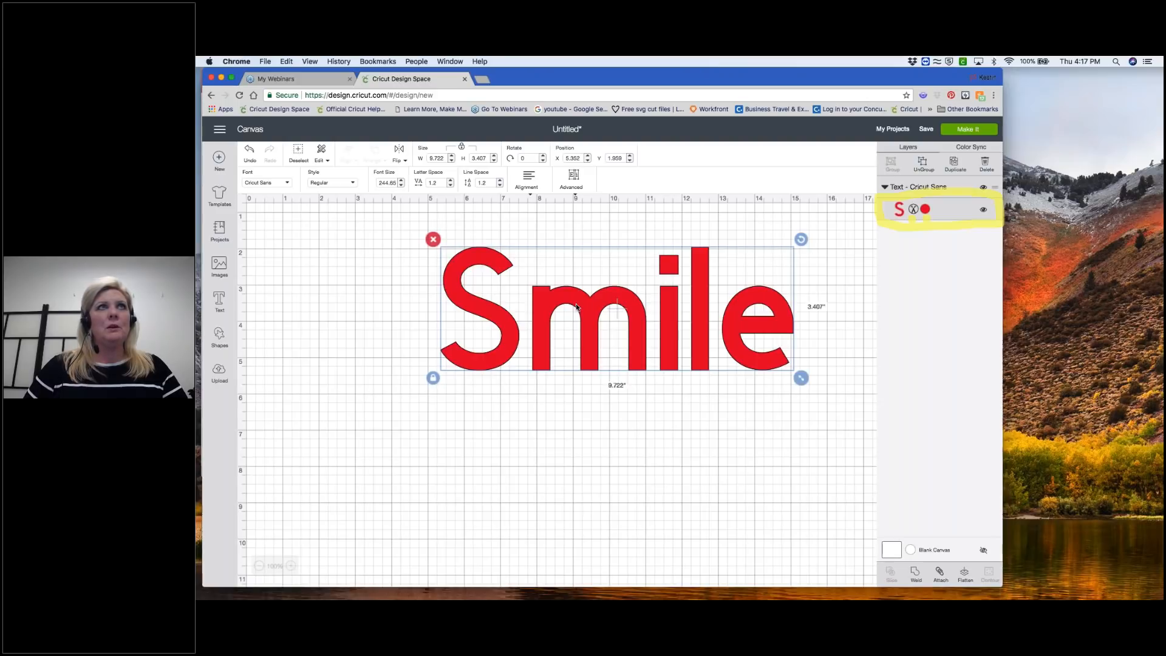
pyautogui.click(289, 183)
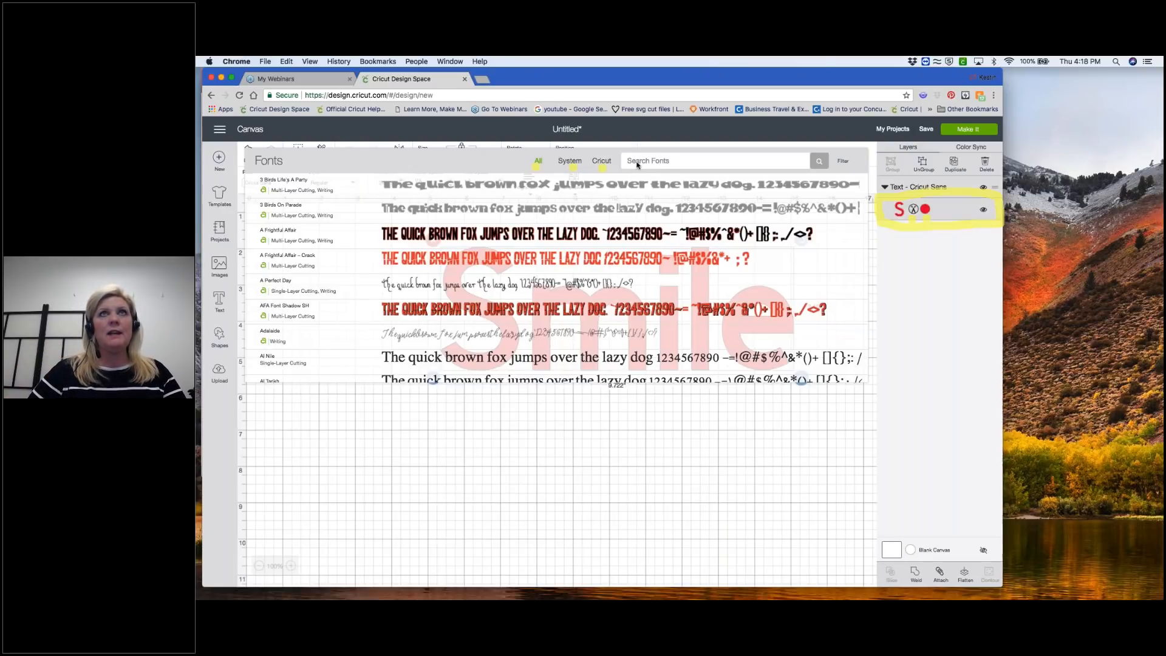
pyautogui.moveTo(628, 169); pyautogui.dragTo(697, 169)
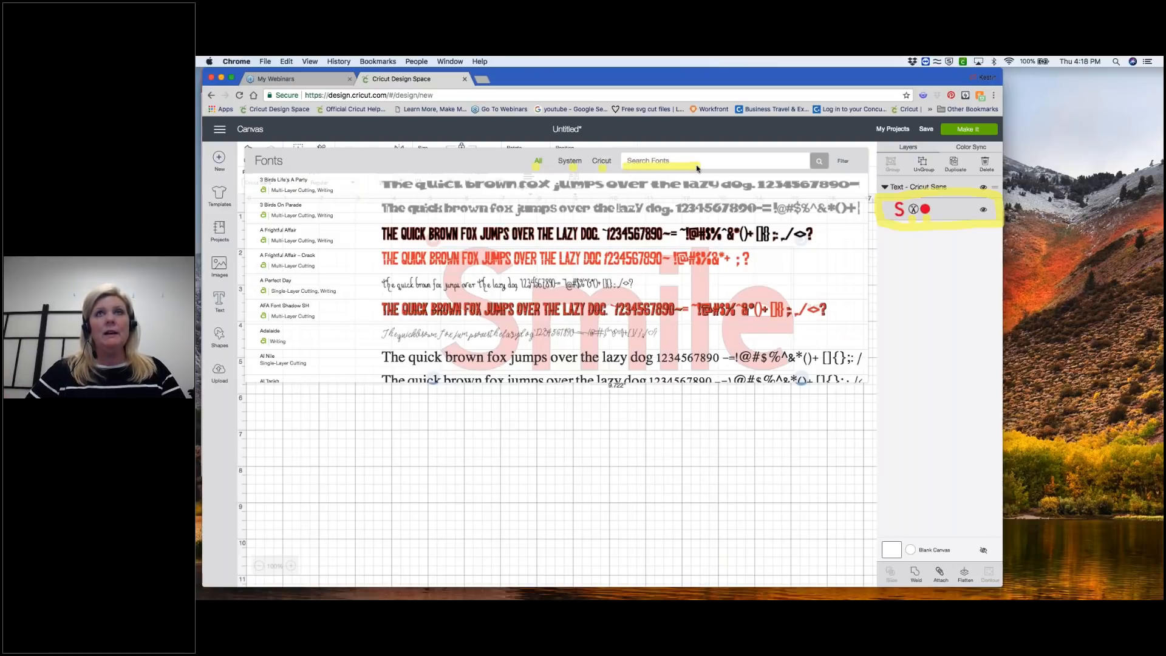
pyautogui.moveTo(836, 168); pyautogui.dragTo(854, 168)
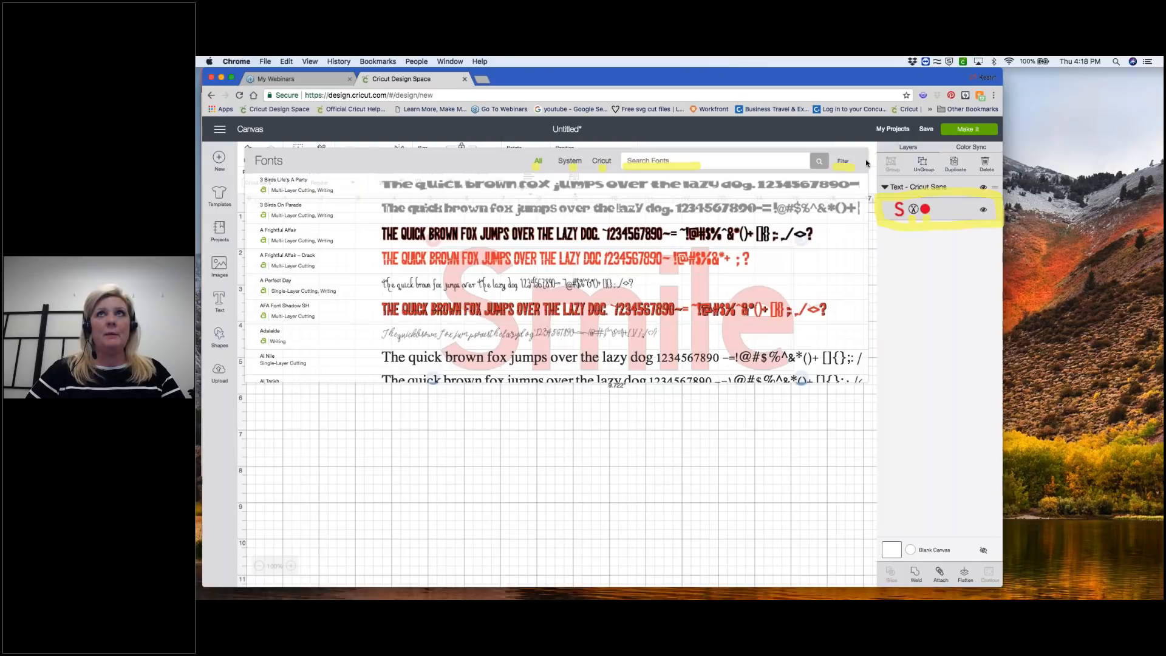
pyautogui.click(843, 163)
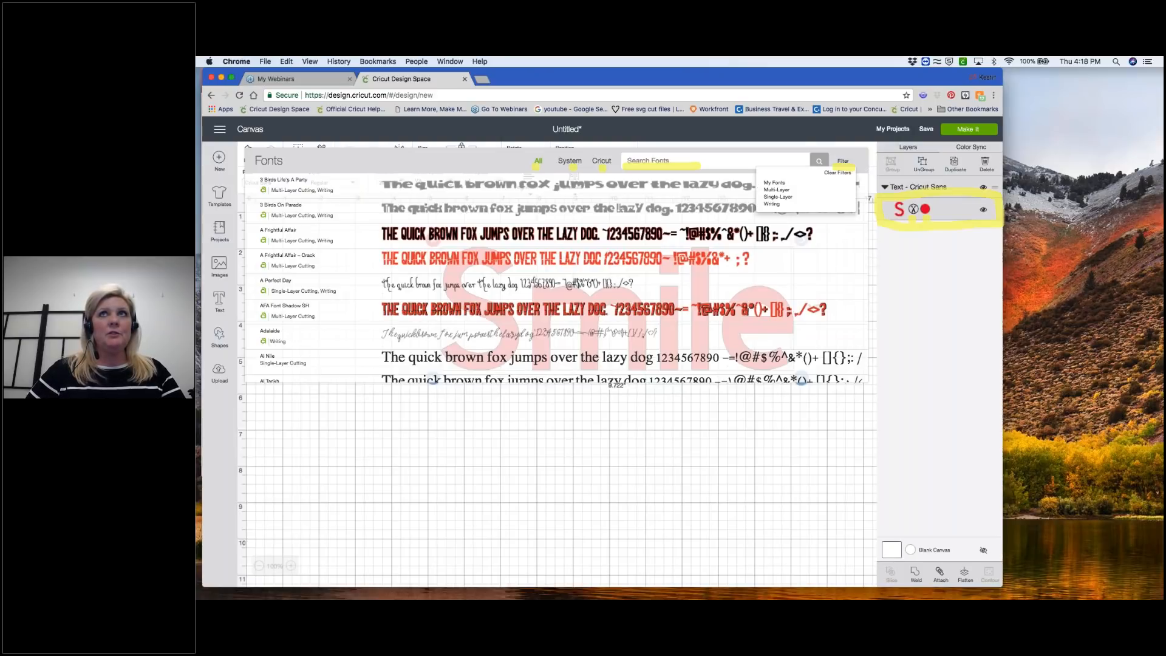
pyautogui.click(801, 185)
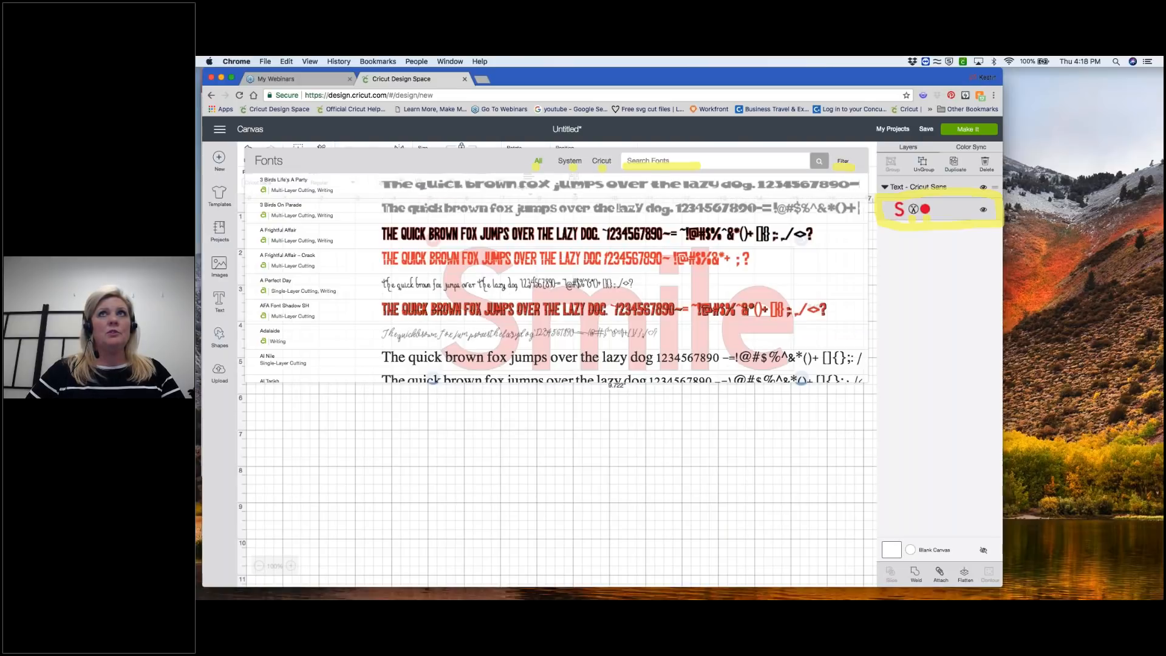
pyautogui.click(843, 162)
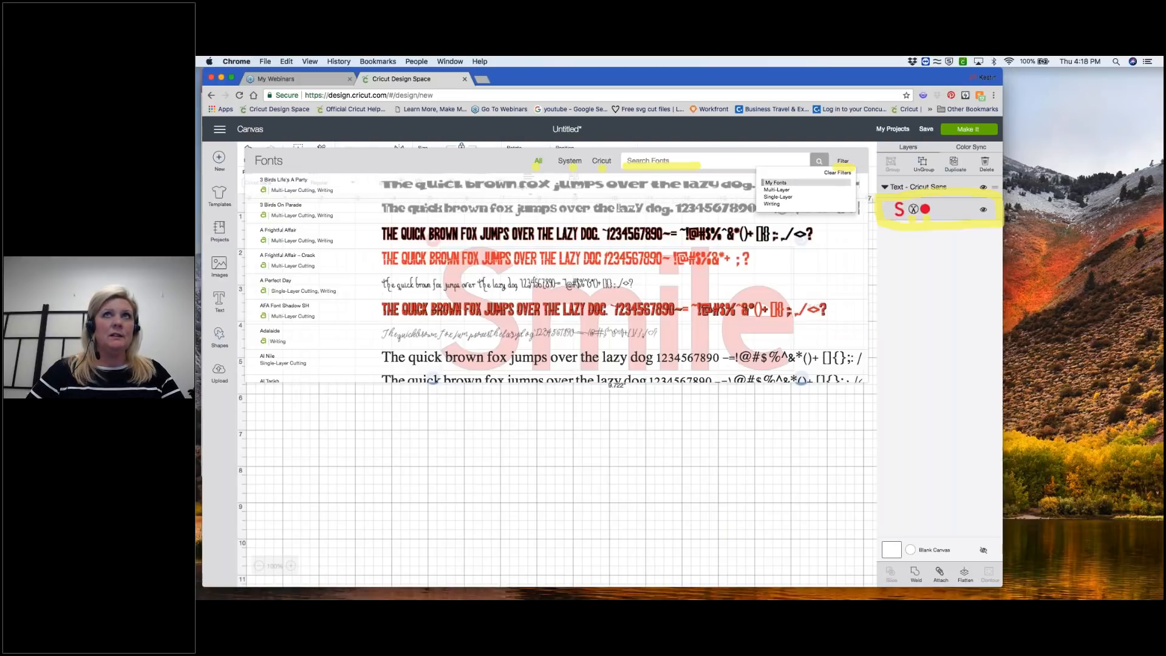
pyautogui.click(766, 190)
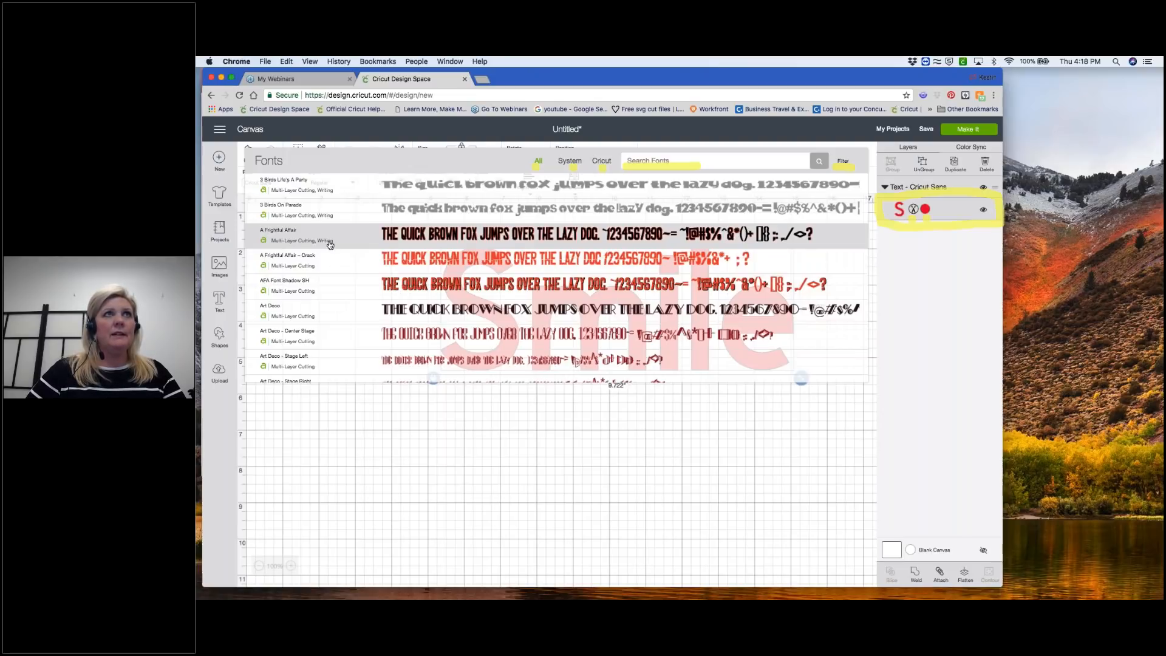
# - Apply the multi-layer font Art Deco - Center Stage to the Smile text
pyautogui.click(298, 338)
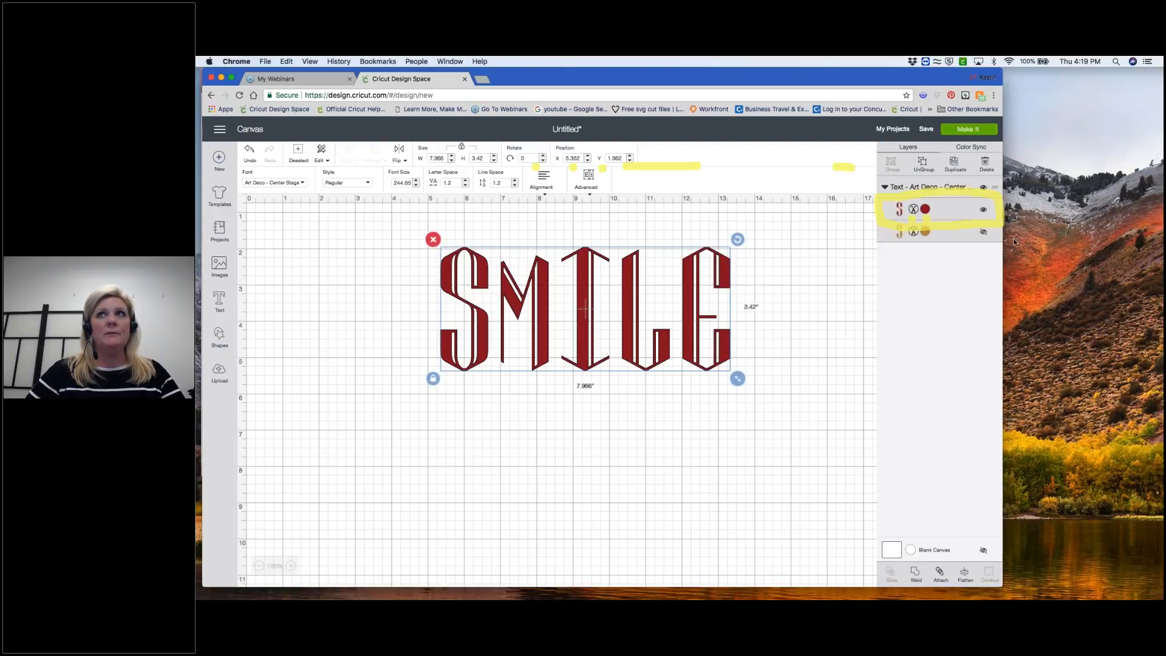
pyautogui.click(1021, 295)
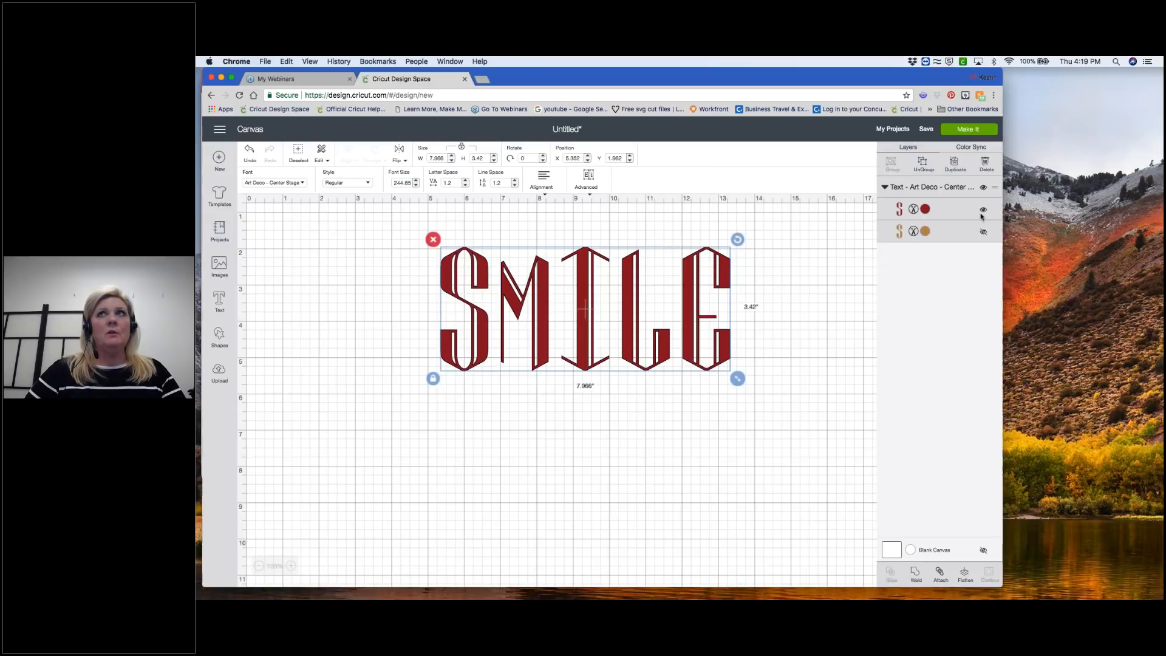
# - Show the hidden gold layer of the Smile text, and hide and reshow its red layer to compare them
pyautogui.click(984, 233)
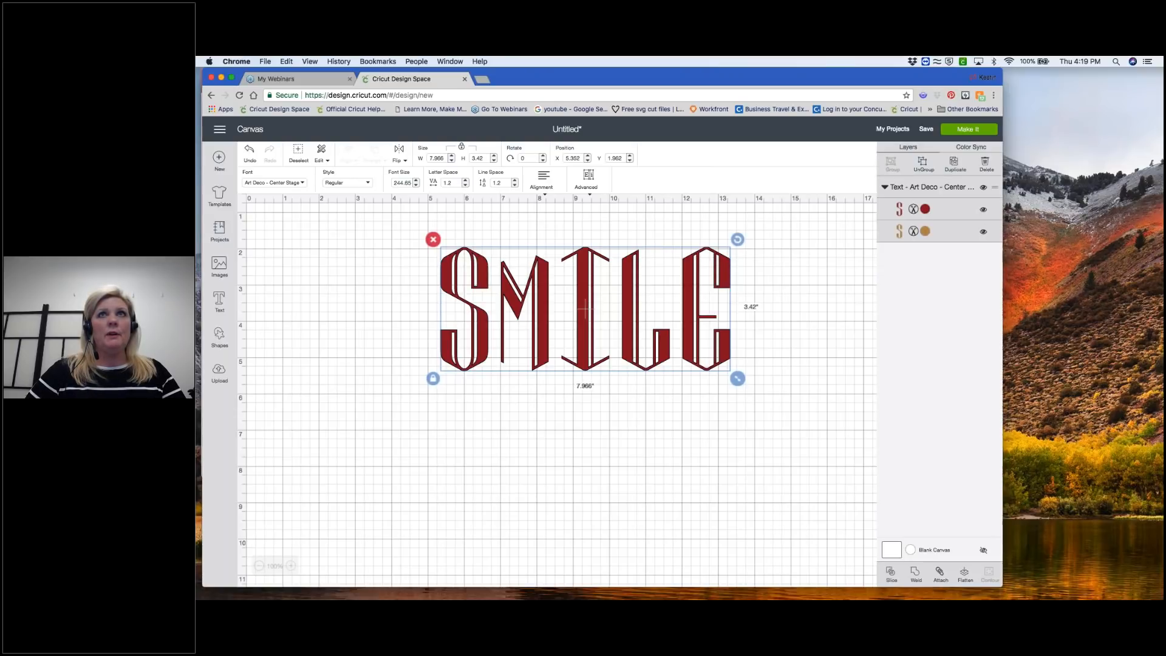
pyautogui.click(841, 320)
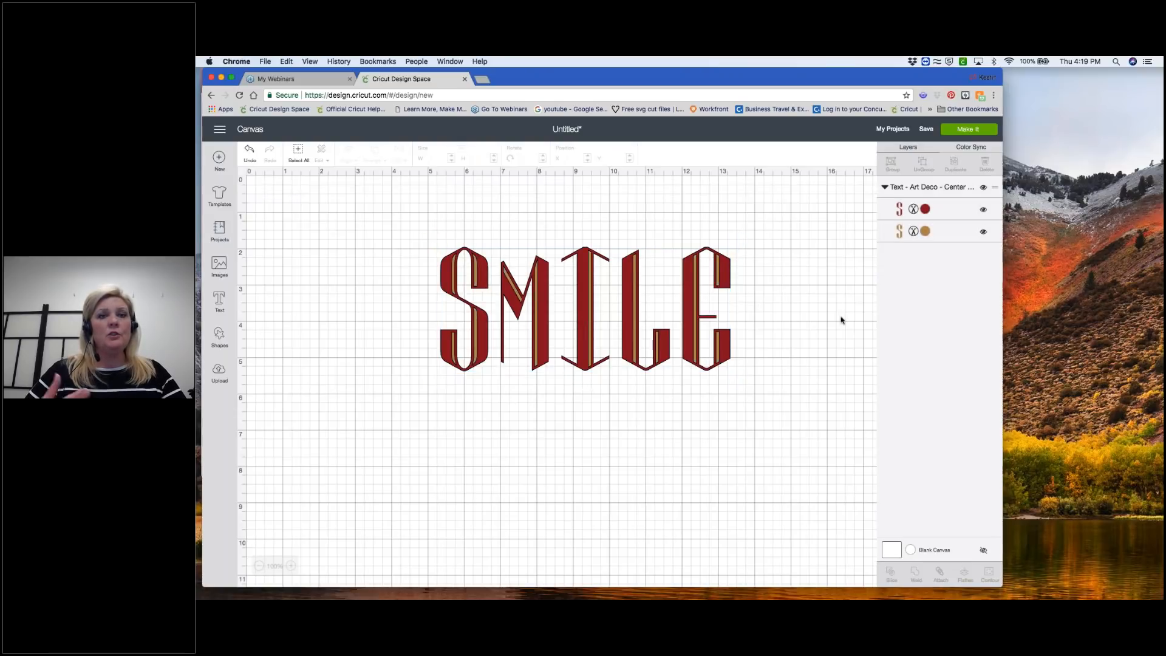
pyautogui.click(701, 302)
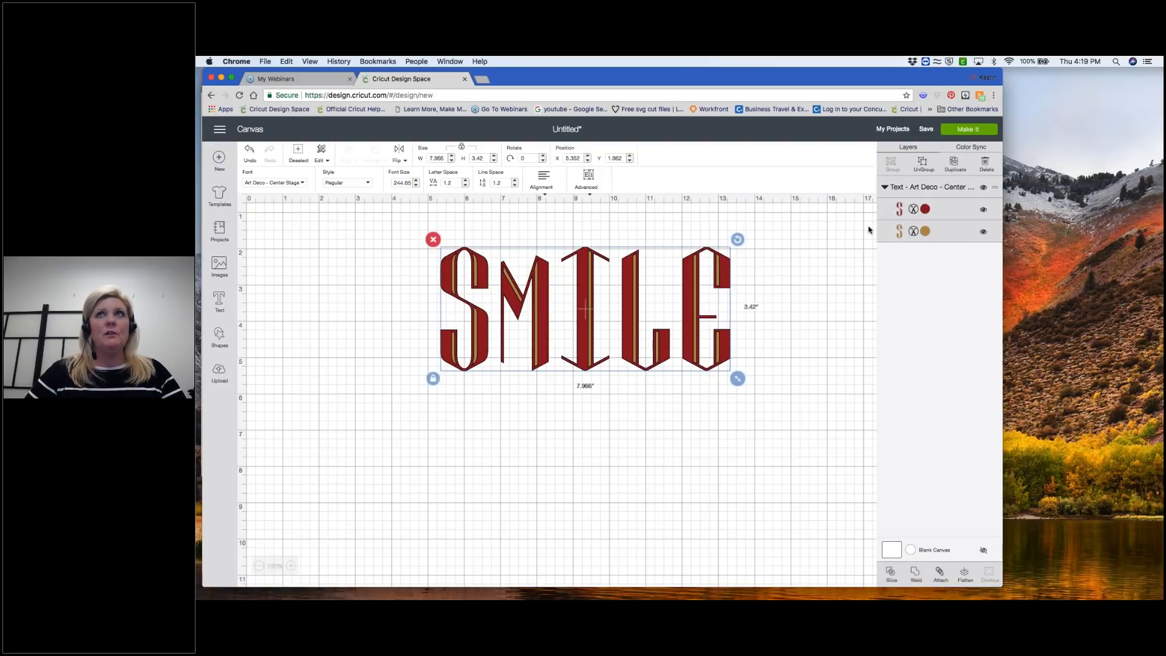
pyautogui.click(985, 212)
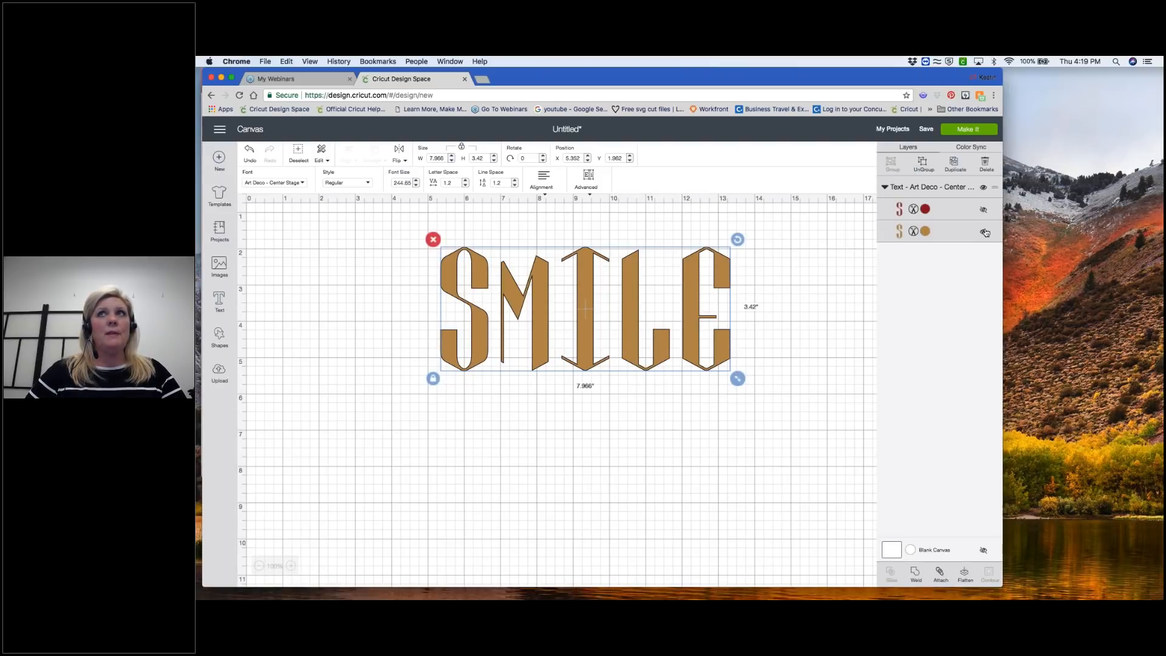
pyautogui.click(984, 210)
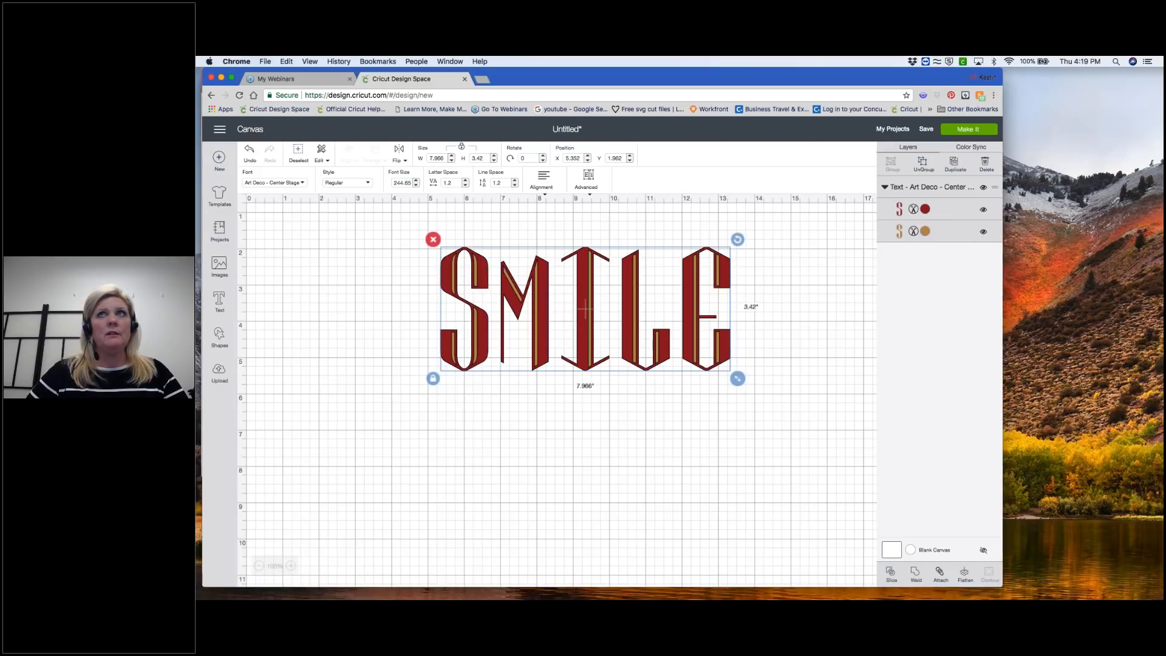
# - Preview the separate cut mats for the gold and red layers, and return to the canvas
pyautogui.click(972, 131)
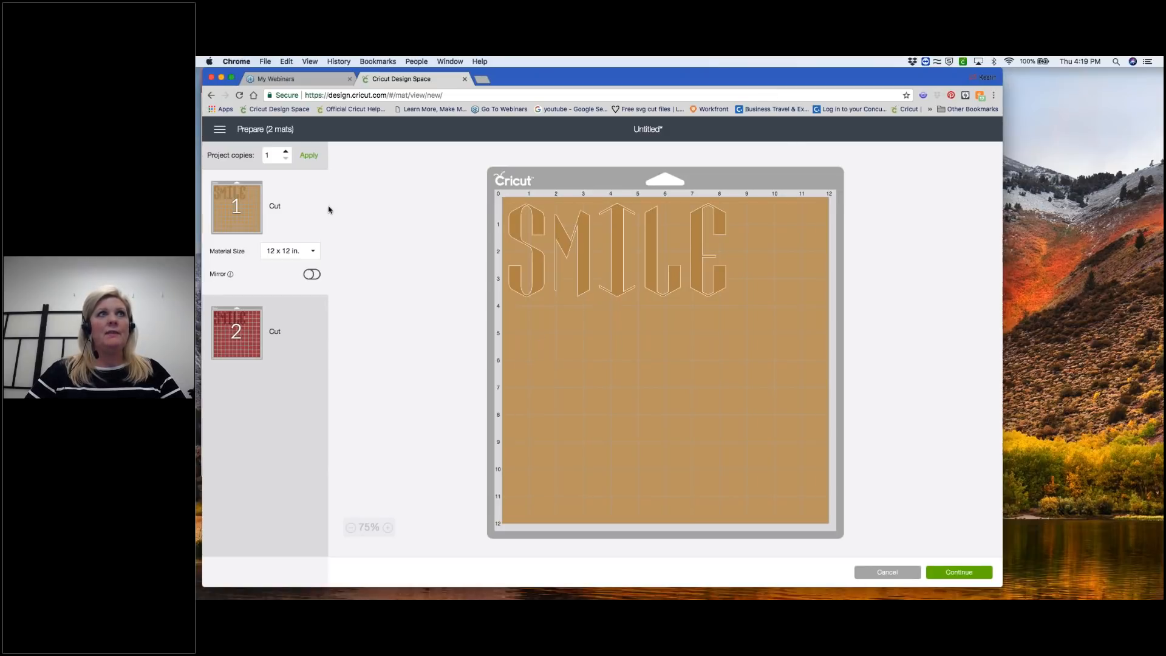
pyautogui.click(237, 331)
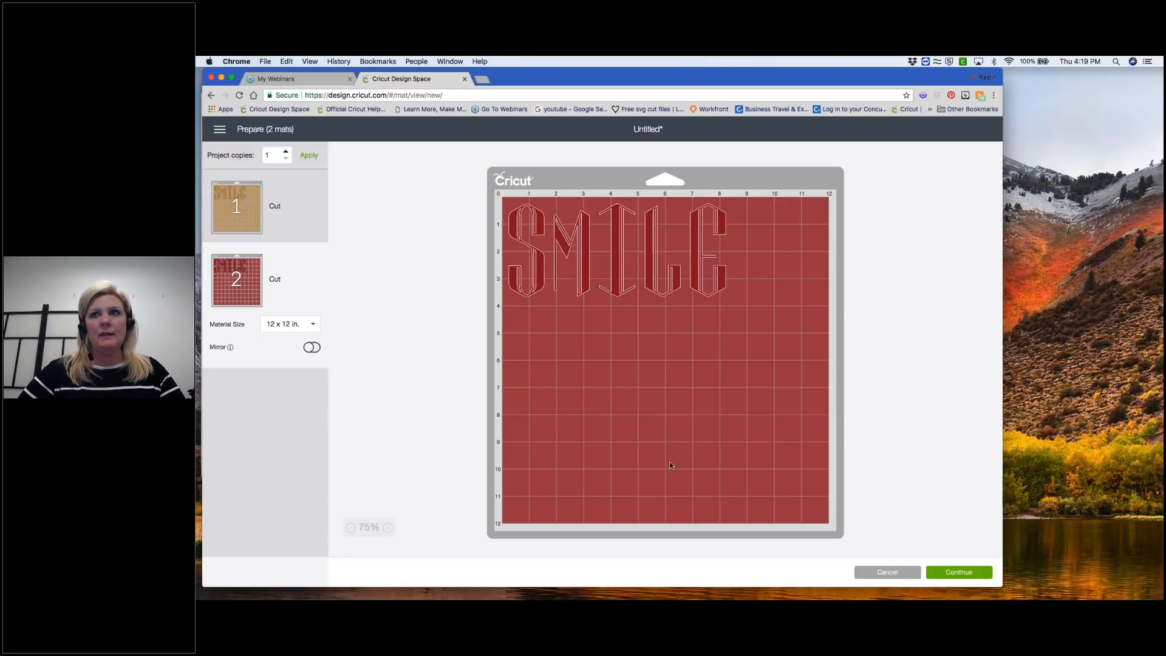
pyautogui.press('super+bracketleft')
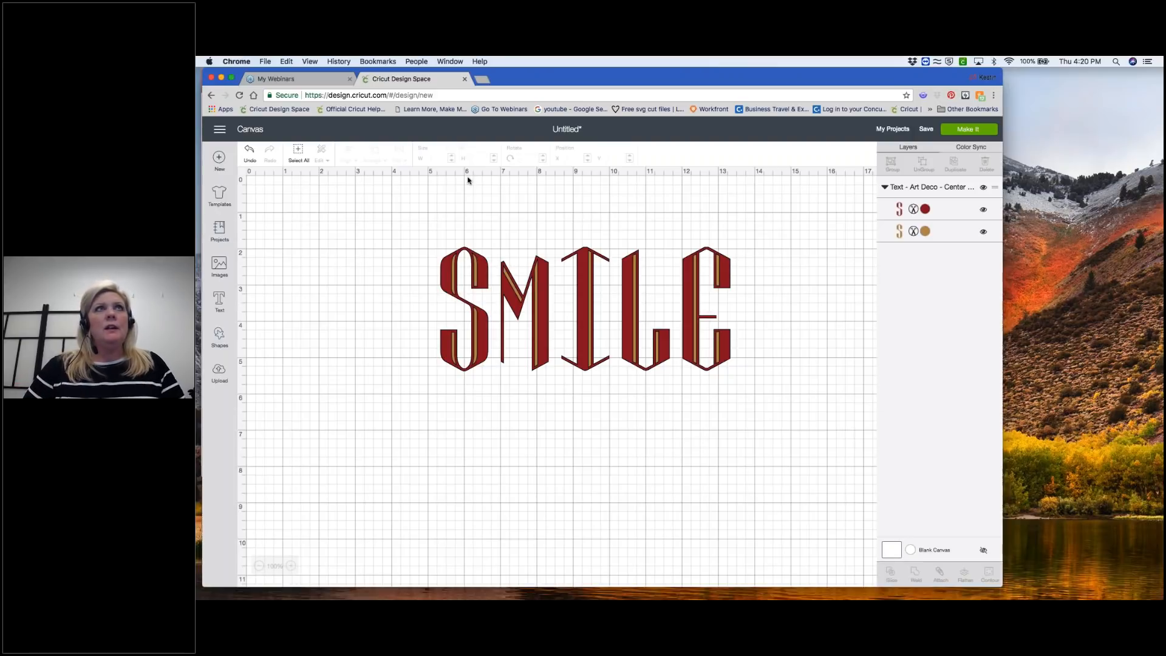
# - Filter the fonts for the Smile text by Writing, clear the filter and close the font list
pyautogui.click(582, 308)
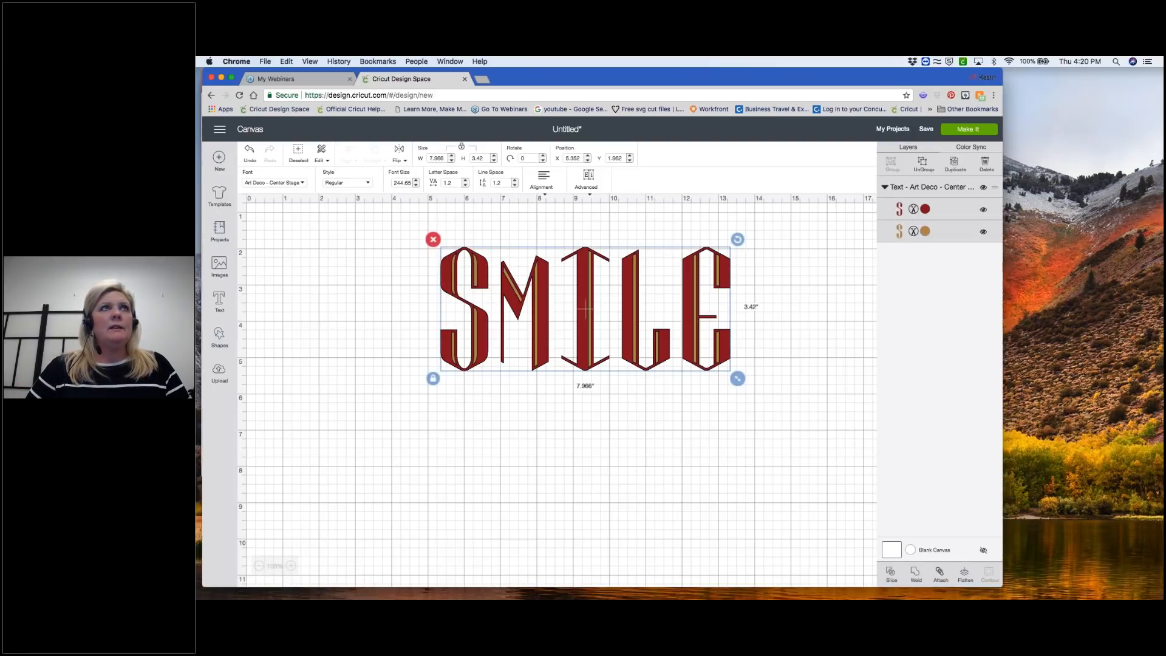
pyautogui.click(302, 183)
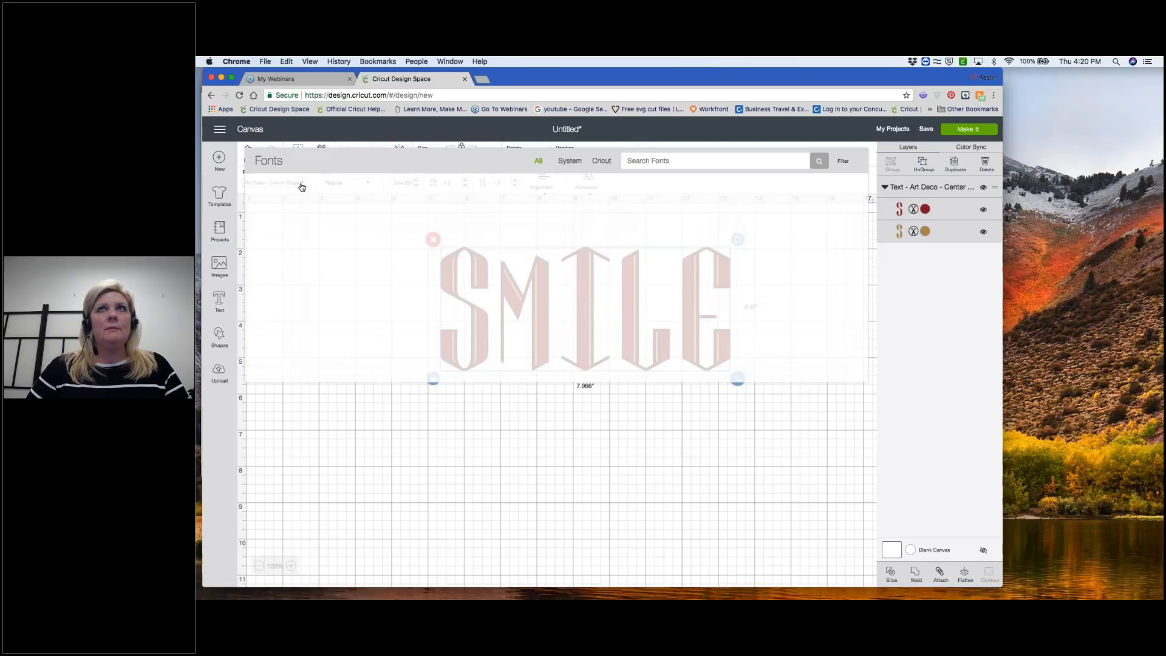
pyautogui.click(843, 161)
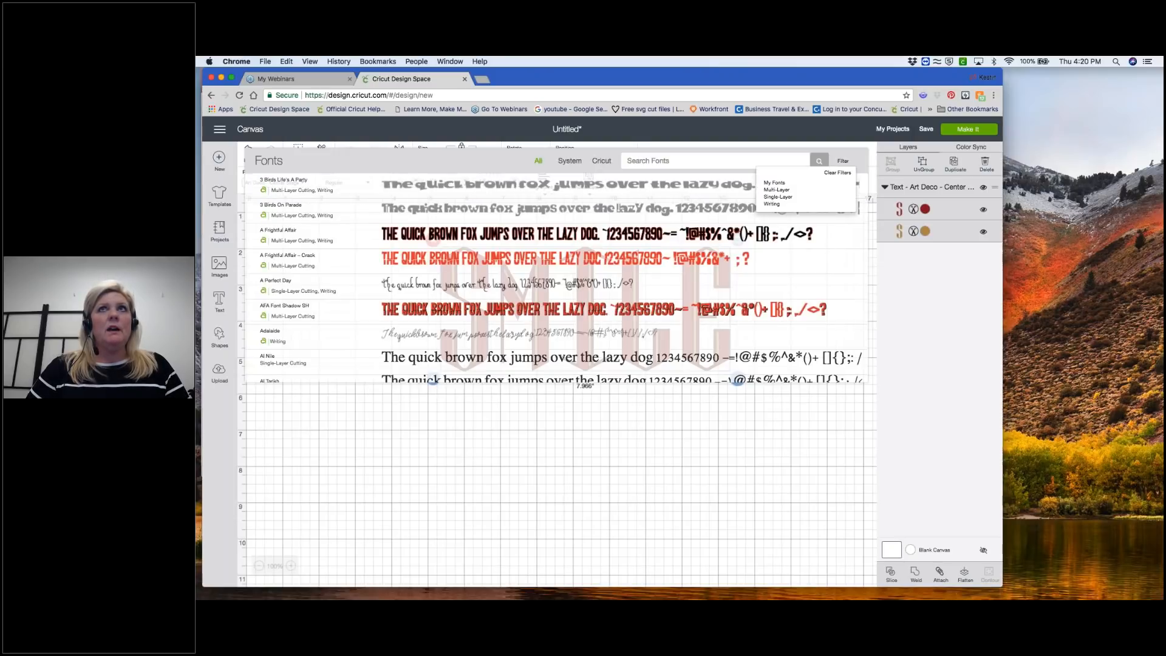
pyautogui.click(791, 206)
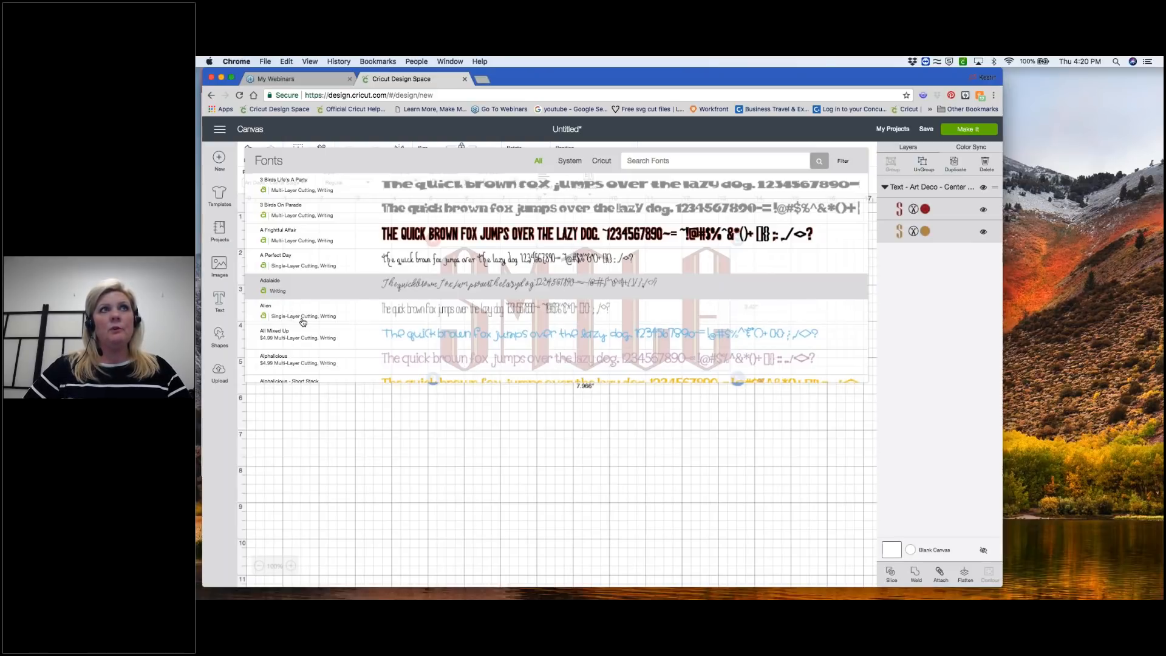
pyautogui.click(844, 161)
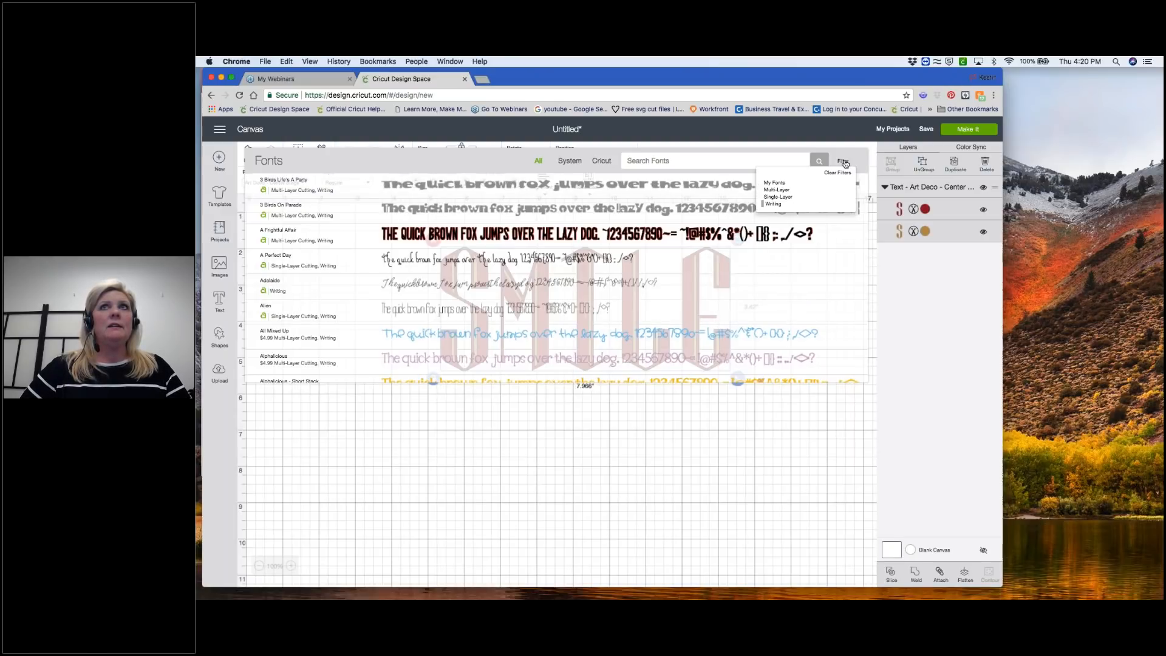
pyautogui.click(836, 173)
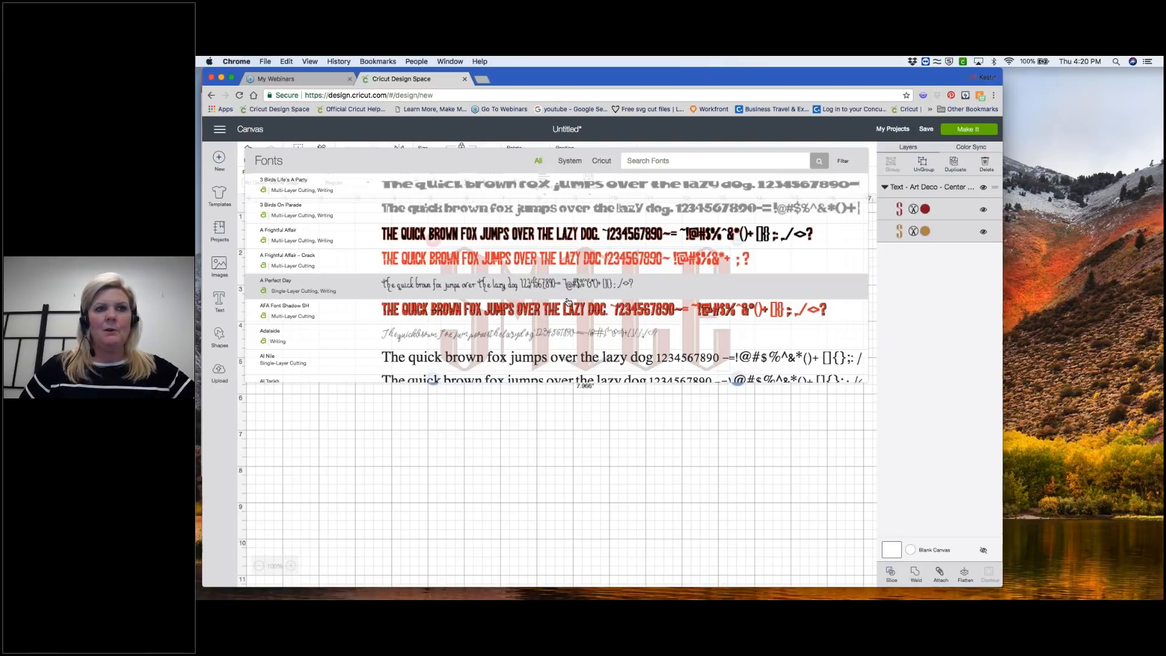
pyautogui.click(630, 455)
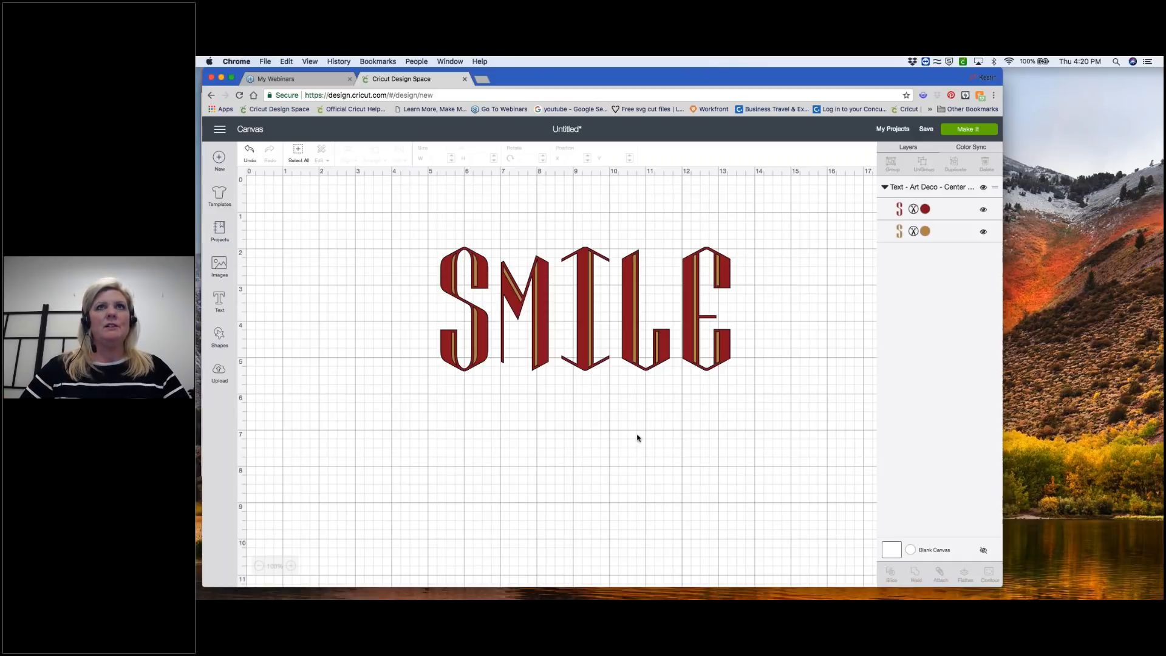
# - Scale the Smile text proportionally, and resize it with unlocked proportions to about 7.966 by 3.597 inches
pyautogui.click(587, 285)
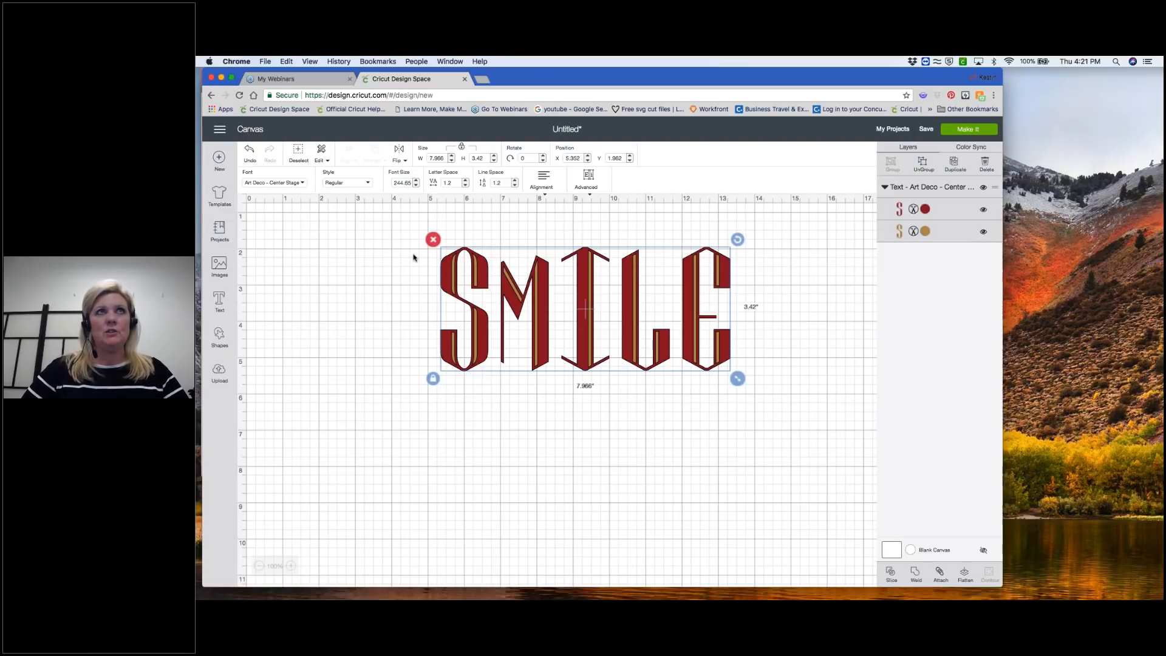
pyautogui.moveTo(420, 230)
pyautogui.mouseDown()
pyautogui.moveTo(419, 261)
pyautogui.moveTo(446, 261)
pyautogui.moveTo(414, 234)
pyautogui.mouseUp()
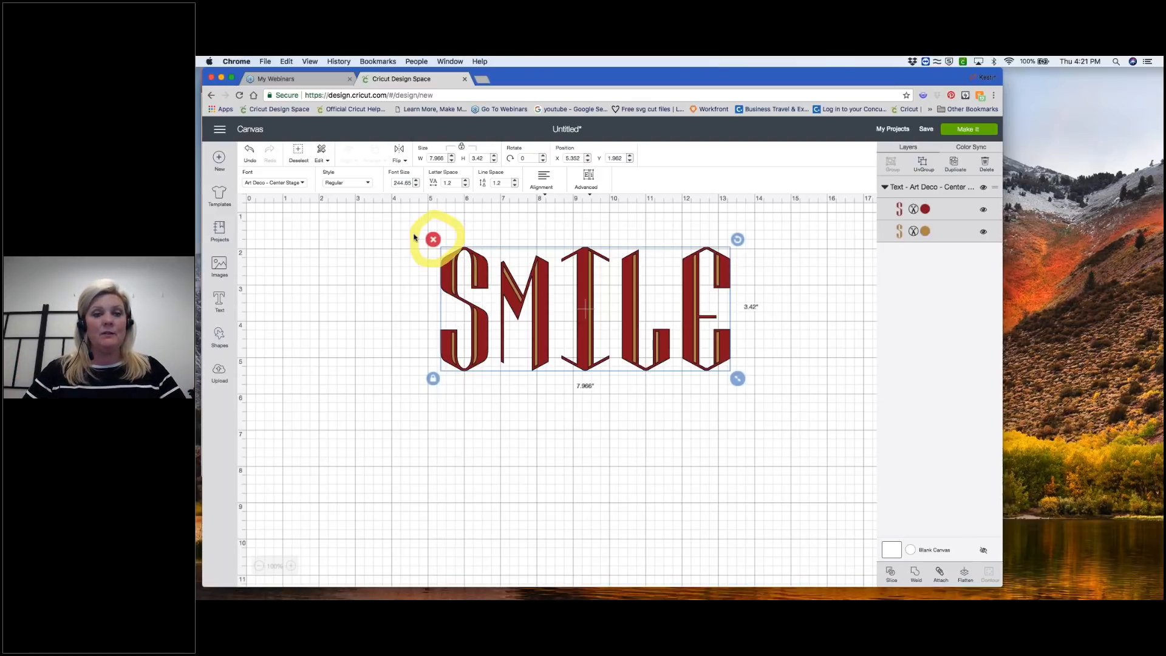
pyautogui.moveTo(410, 363)
pyautogui.mouseDown()
pyautogui.moveTo(444, 396)
pyautogui.moveTo(441, 362)
pyautogui.moveTo(411, 369)
pyautogui.mouseUp()
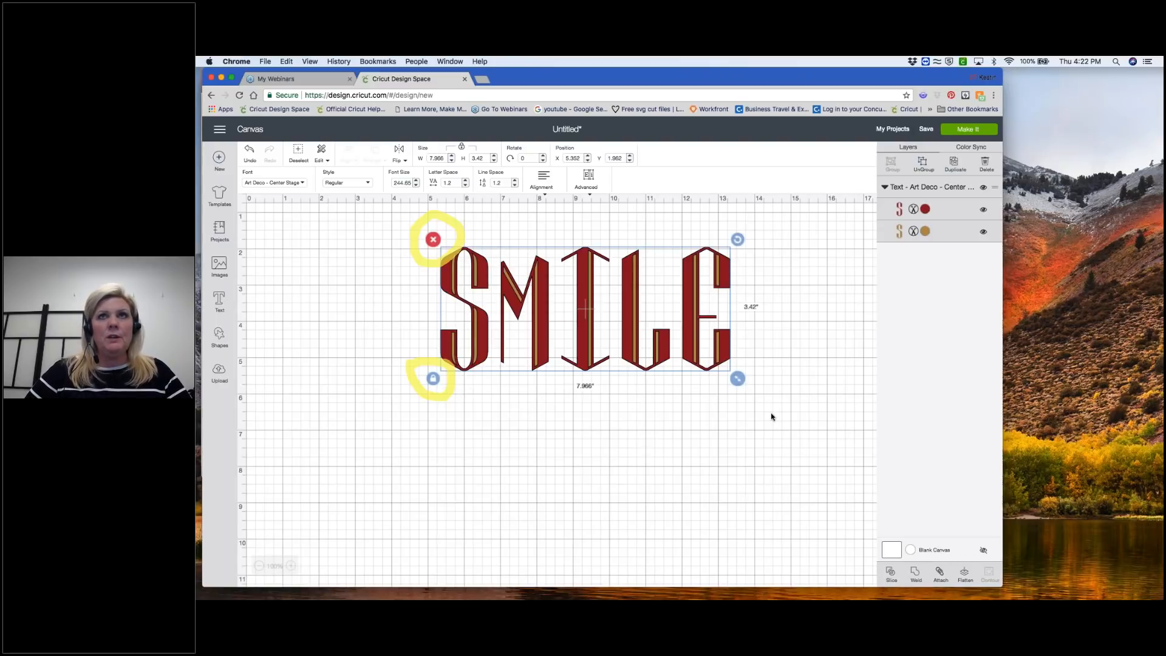
pyautogui.moveTo(735, 363)
pyautogui.mouseDown()
pyautogui.moveTo(725, 403)
pyautogui.moveTo(752, 400)
pyautogui.moveTo(733, 363)
pyautogui.mouseUp()
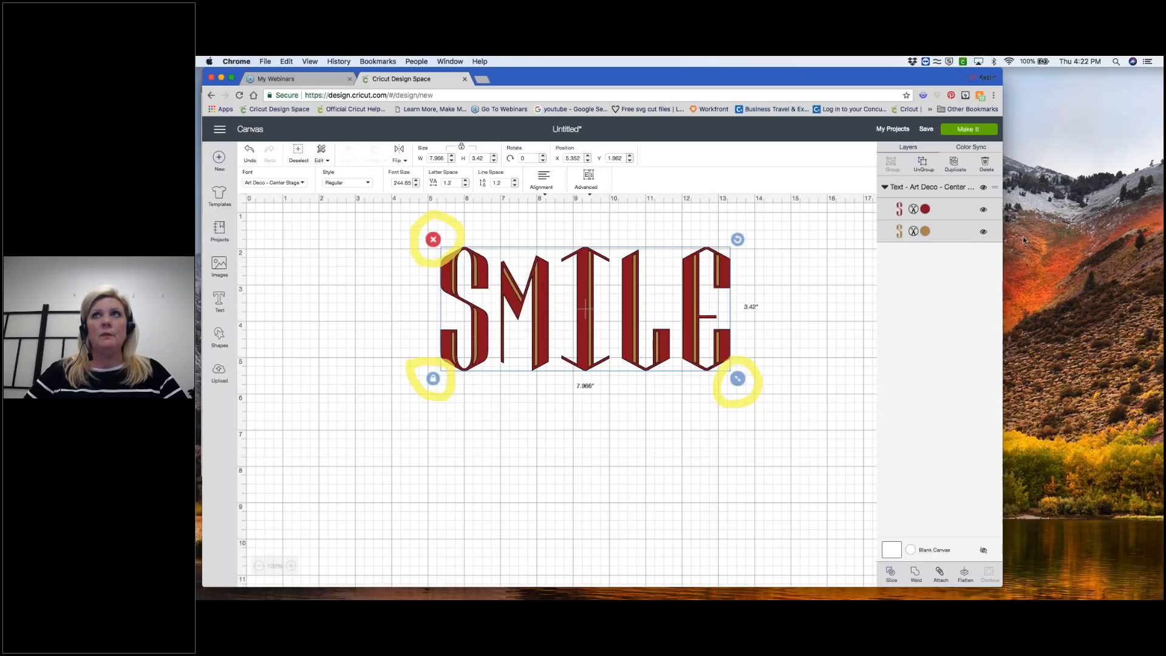
pyautogui.moveTo(737, 381)
pyautogui.mouseDown()
pyautogui.moveTo(830, 479)
pyautogui.moveTo(729, 389)
pyautogui.moveTo(610, 335)
pyautogui.moveTo(738, 402)
pyautogui.mouseUp()
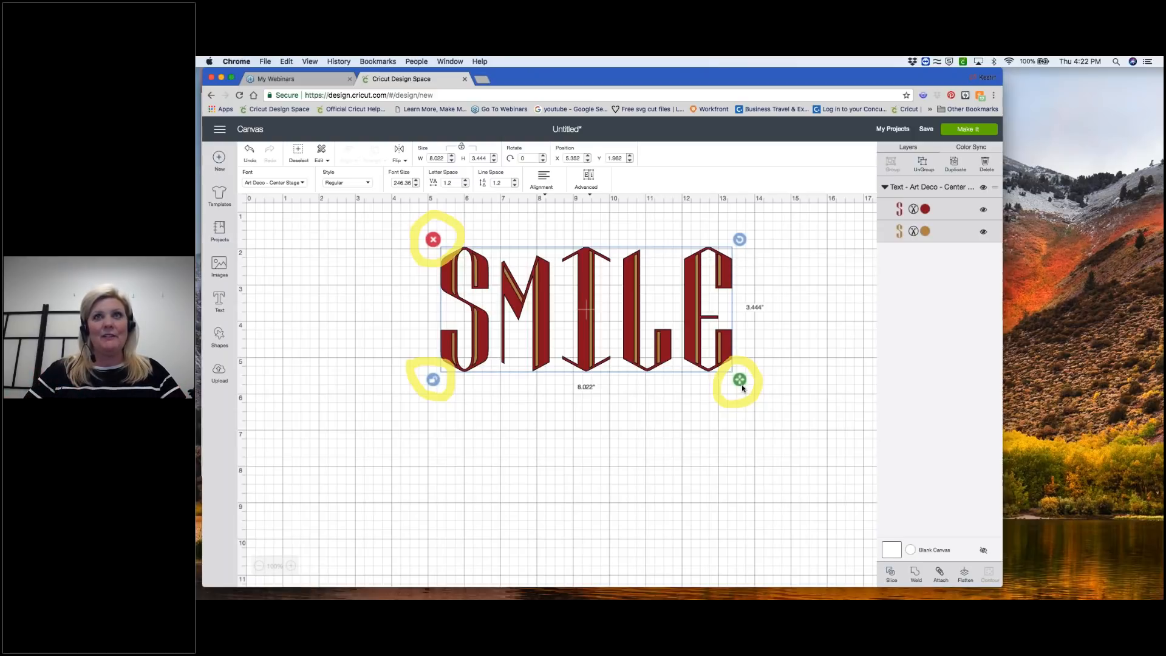
pyautogui.moveTo(742, 385)
pyautogui.mouseDown()
pyautogui.moveTo(712, 453)
pyautogui.moveTo(718, 474)
pyautogui.moveTo(849, 447)
pyautogui.moveTo(834, 403)
pyautogui.moveTo(794, 401)
pyautogui.moveTo(771, 354)
pyautogui.moveTo(711, 370)
pyautogui.moveTo(694, 412)
pyautogui.moveTo(735, 452)
pyautogui.moveTo(783, 460)
pyautogui.moveTo(737, 398)
pyautogui.mouseUp()
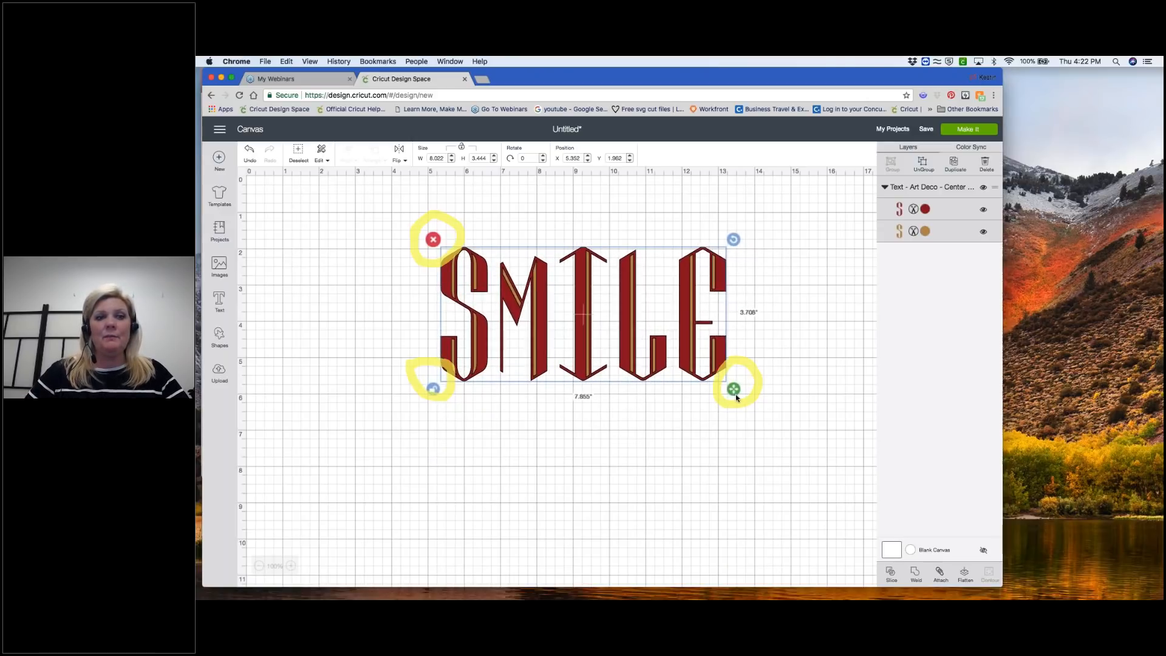
pyautogui.moveTo(737, 398)
pyautogui.mouseDown()
pyautogui.moveTo(696, 398)
pyautogui.moveTo(740, 399)
pyautogui.moveTo(741, 387)
pyautogui.mouseUp()
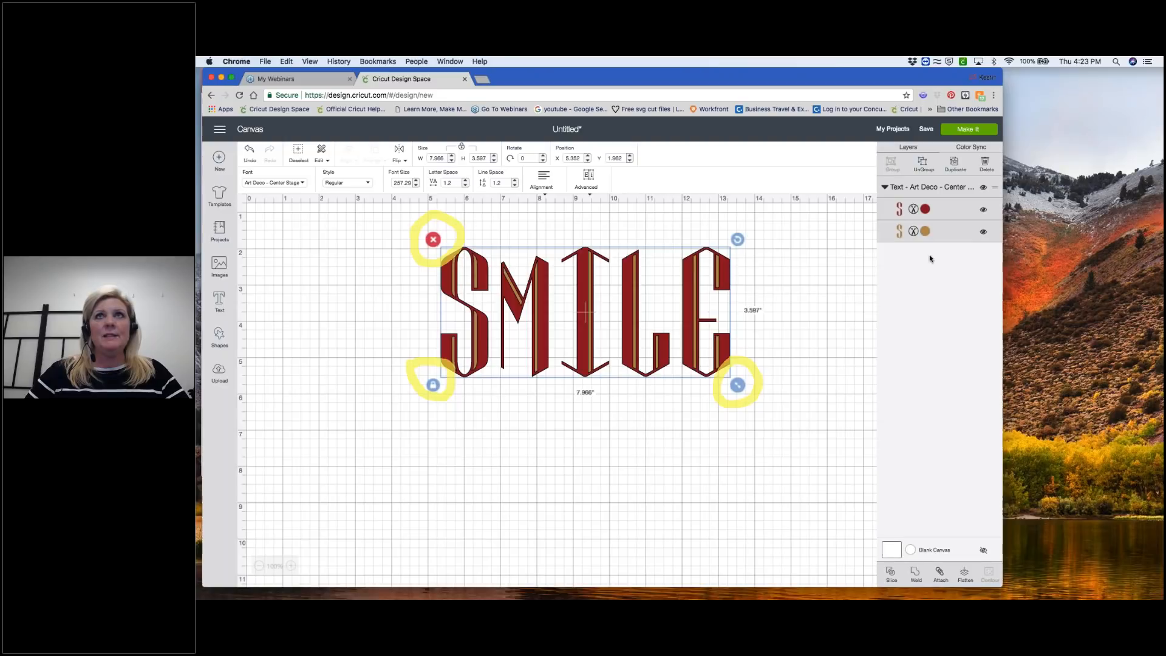
# - Rotate the Smile text slightly on the canvas, by about 0.08 degrees
pyautogui.moveTo(729, 220)
pyautogui.mouseDown()
pyautogui.moveTo(745, 257)
pyautogui.moveTo(764, 232)
pyautogui.moveTo(728, 225)
pyautogui.mouseUp()
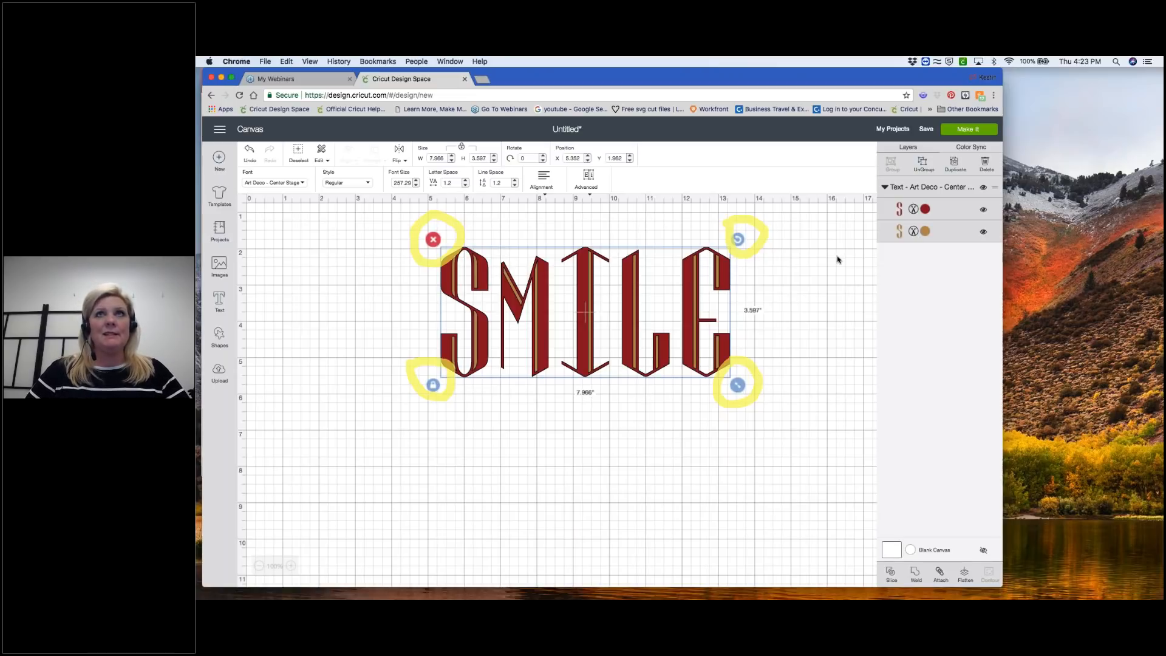
pyautogui.moveTo(740, 238)
pyautogui.mouseDown()
pyautogui.moveTo(720, 212)
pyautogui.moveTo(703, 215)
pyautogui.moveTo(729, 237)
pyautogui.moveTo(734, 329)
pyautogui.moveTo(749, 297)
pyautogui.moveTo(664, 183)
pyautogui.moveTo(559, 260)
pyautogui.moveTo(698, 188)
pyautogui.moveTo(754, 292)
pyautogui.moveTo(729, 395)
pyautogui.moveTo(763, 245)
pyautogui.moveTo(752, 231)
pyautogui.mouseUp()
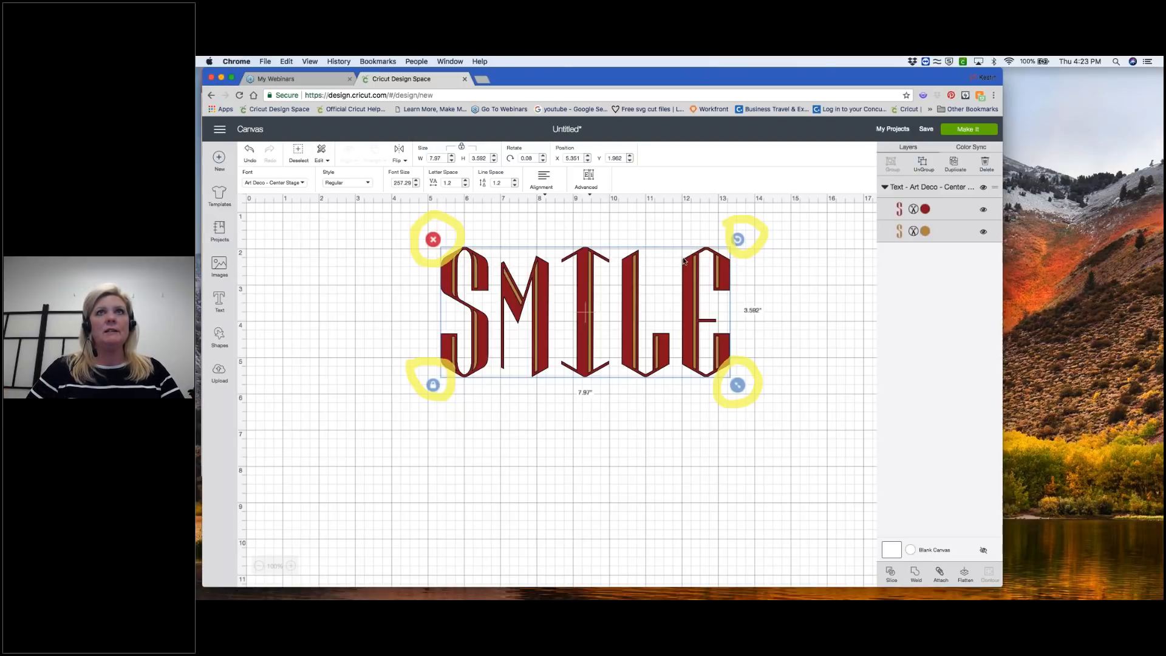
# - Replace the word Smile in the text object with Love and finish editing
pyautogui.doubleClick(629, 323)
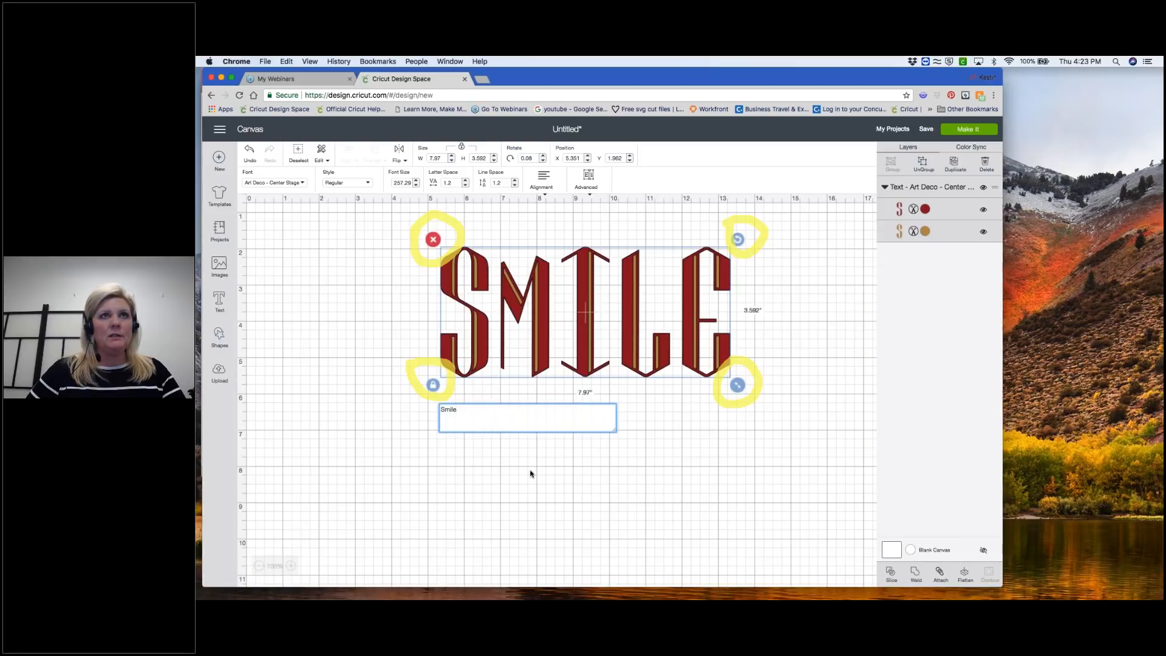
pyautogui.press('BackSpace')
pyautogui.press('BackSpace')
pyautogui.press('BackSpace')
pyautogui.press('BackSpace')
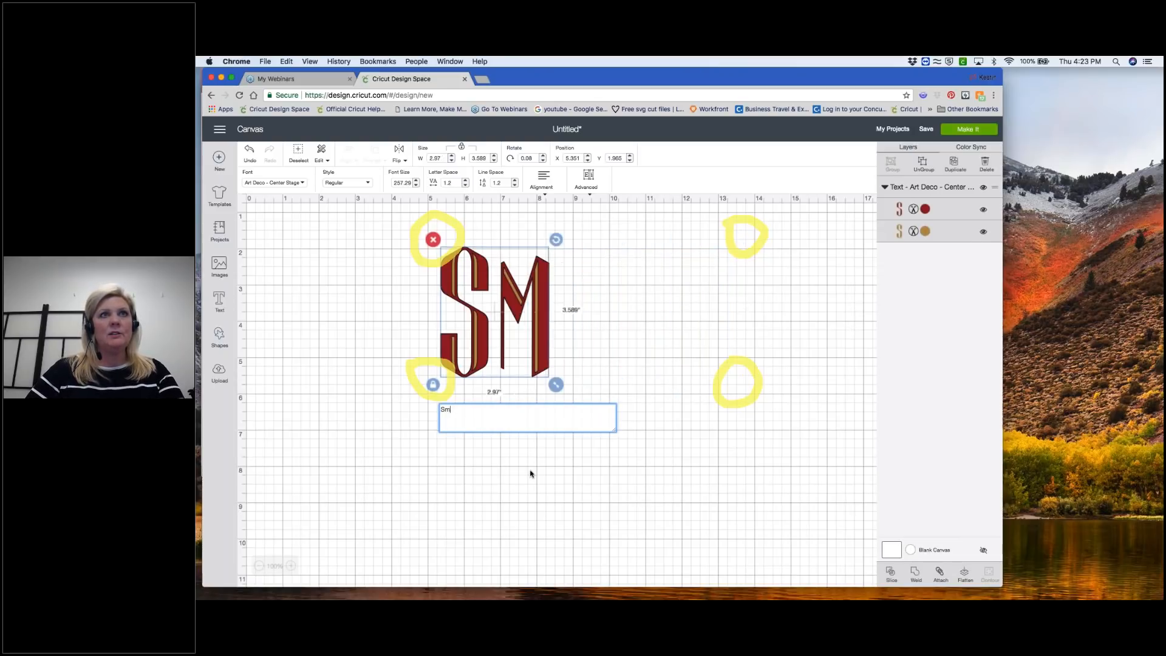
pyautogui.write('Love')
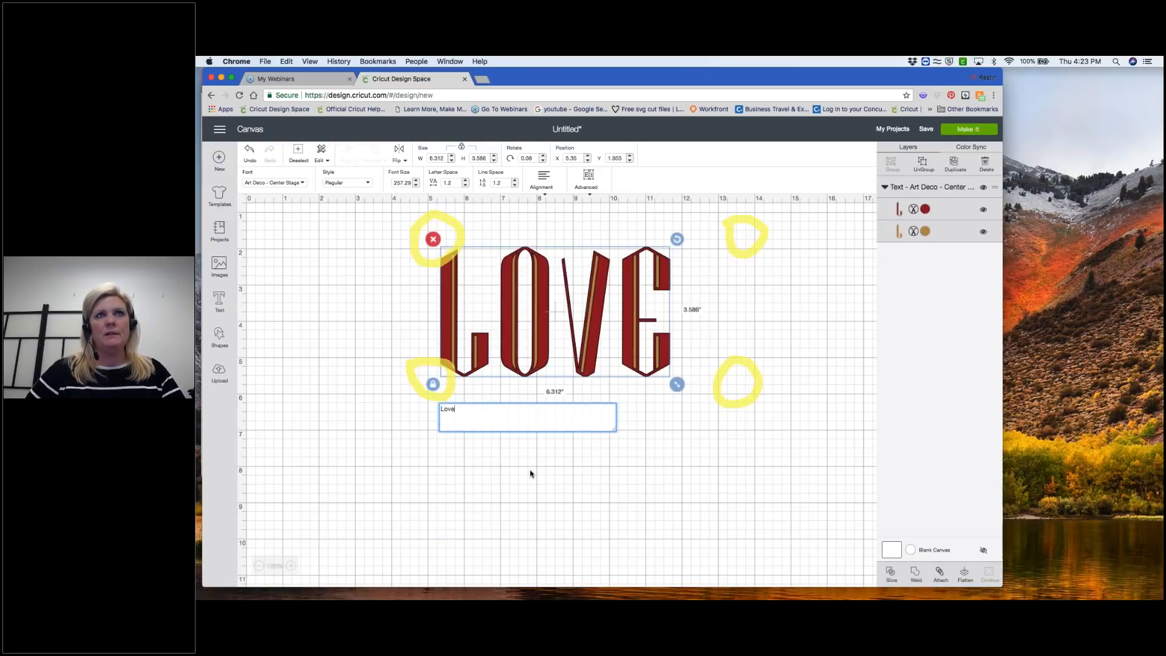
pyautogui.click(572, 472)
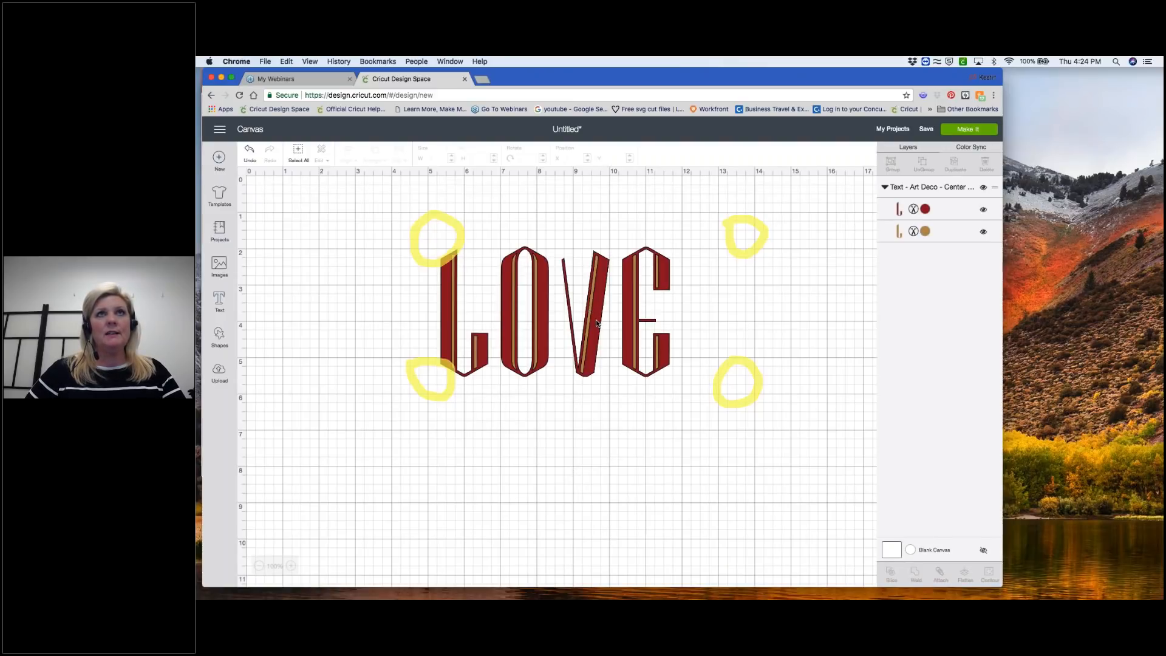
# - Change the wording of the Love text back to Smile and deselect it
pyautogui.doubleClick(597, 323)
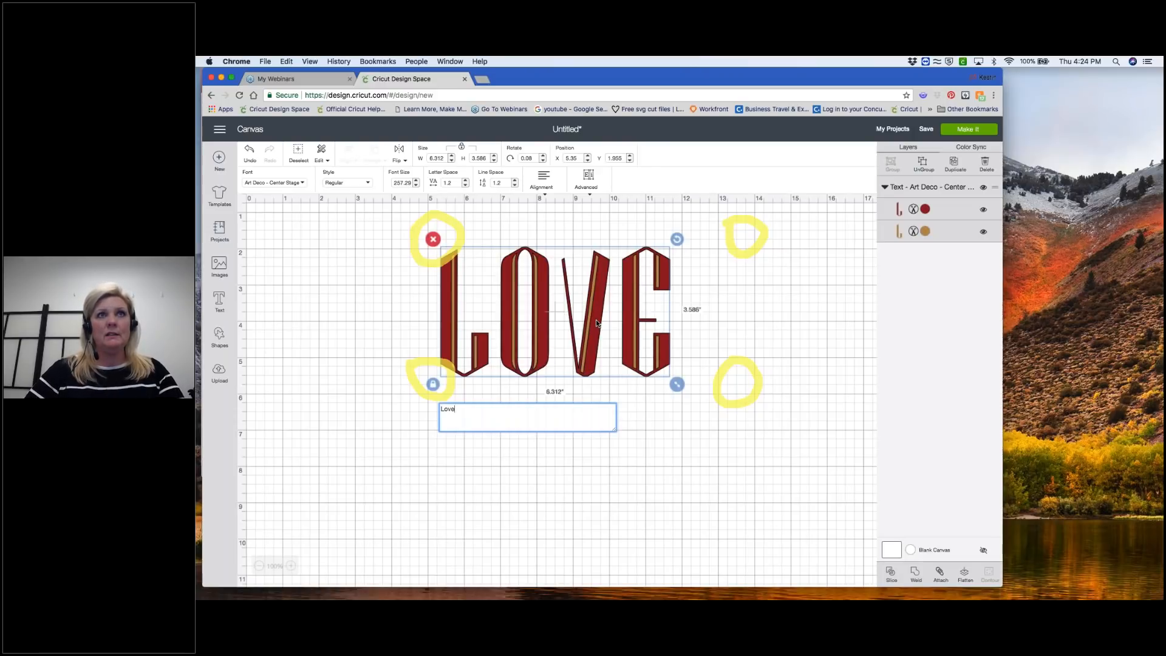
pyautogui.press('BackSpace')
pyautogui.press('BackSpace')
pyautogui.press('BackSpace')
pyautogui.press('BackSpace')
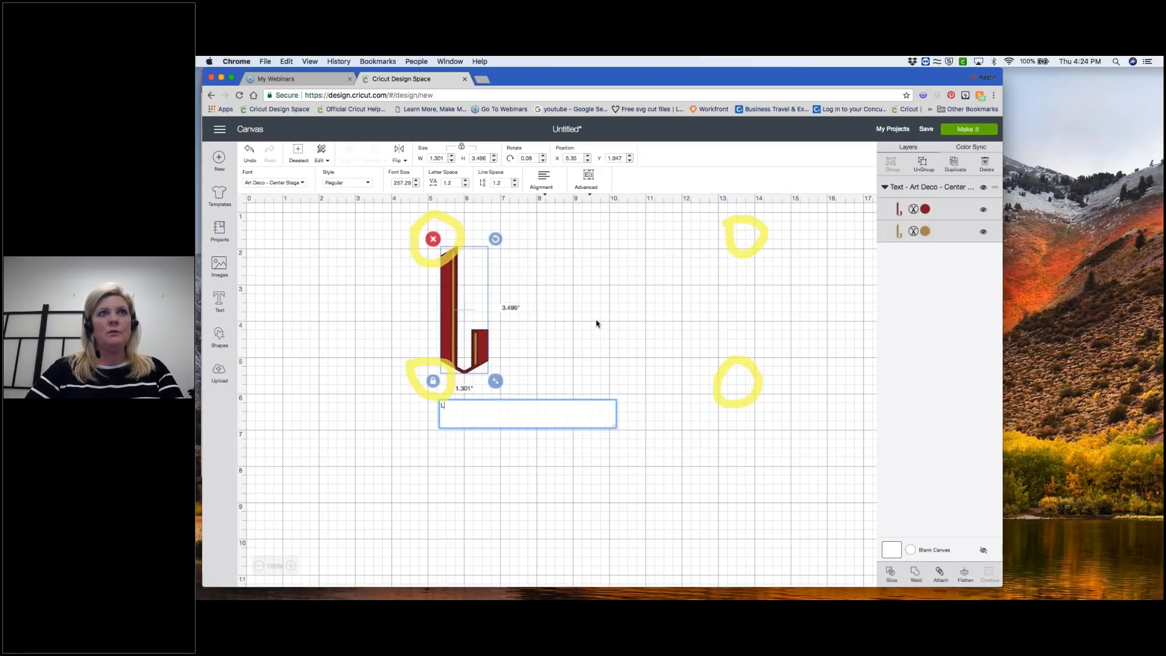
pyautogui.write('Smile')
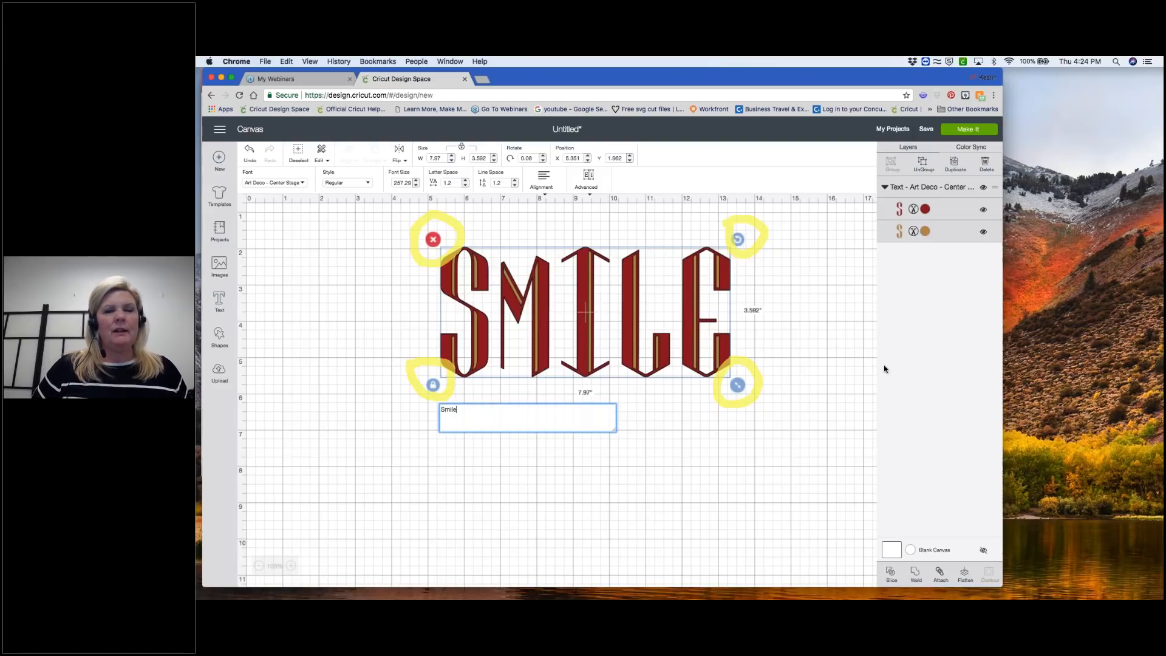
pyautogui.click(885, 369)
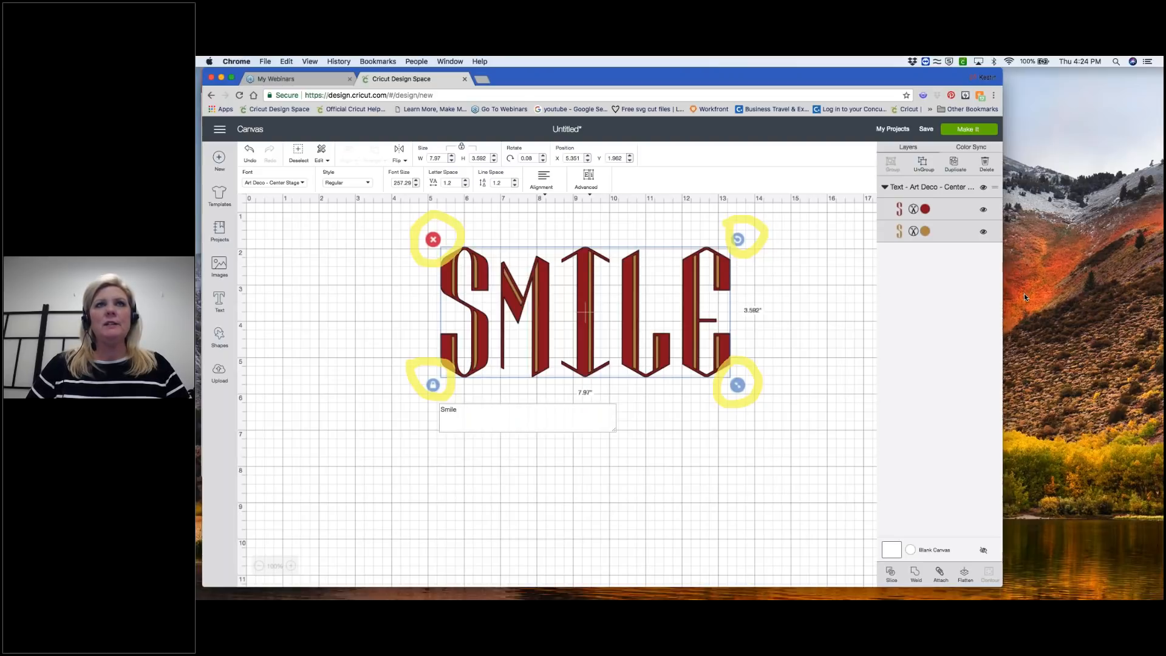
pyautogui.click(799, 392)
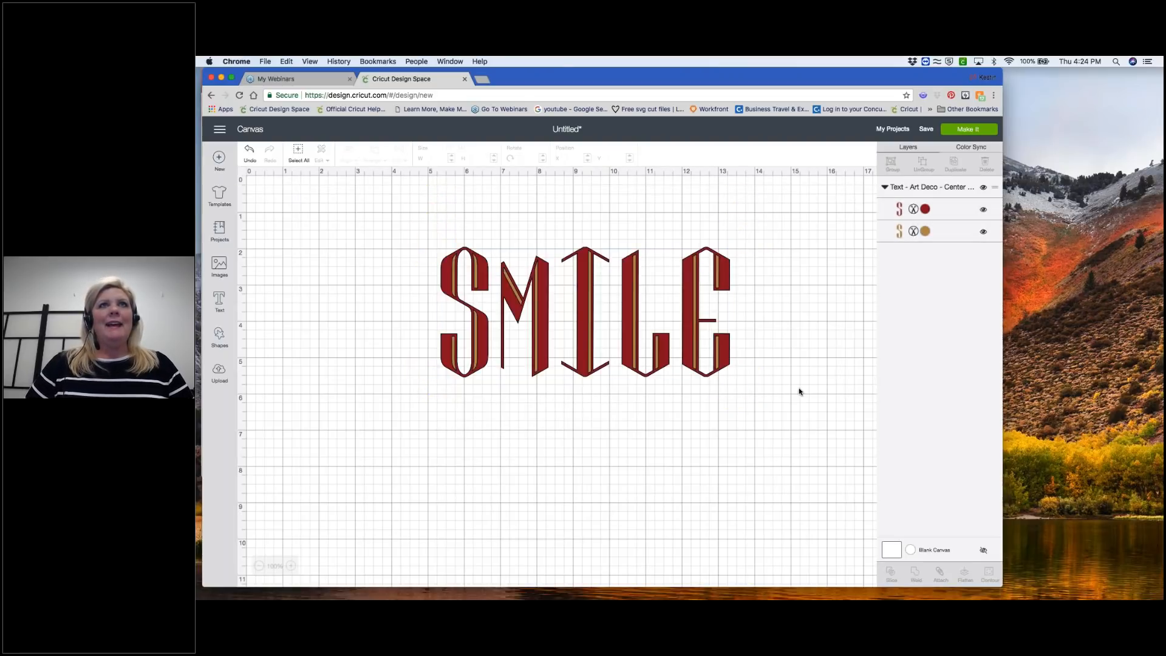
# - Search the fonts for "deco" and apply DecoType Naskh to the Smile text
pyautogui.click(630, 334)
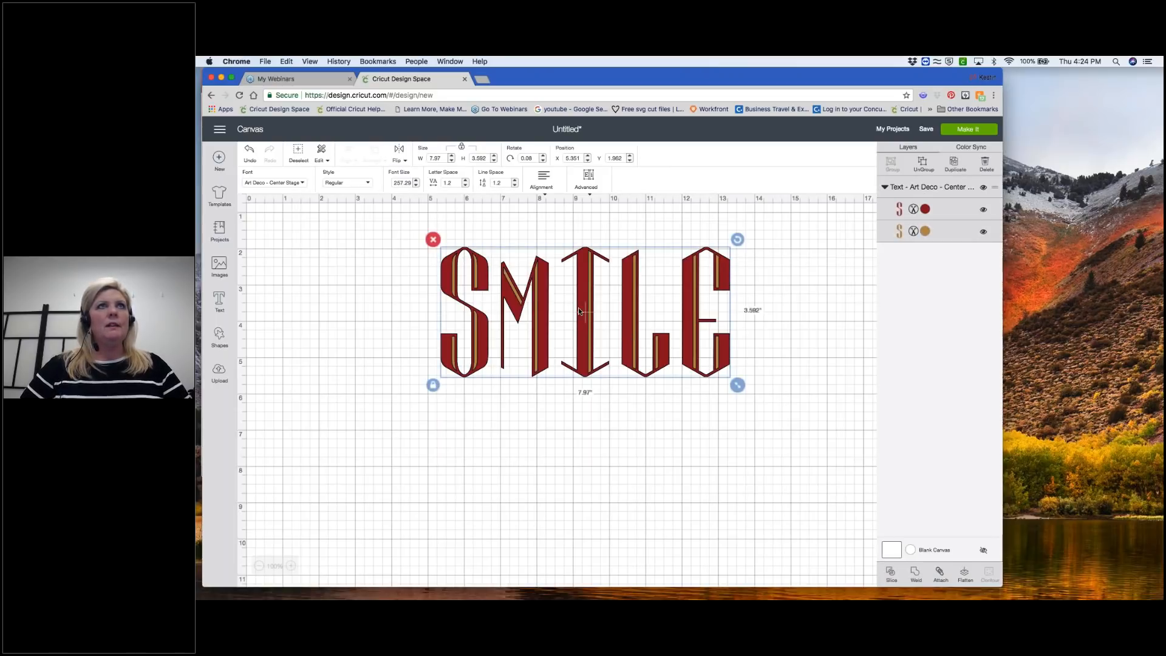
pyautogui.click(303, 184)
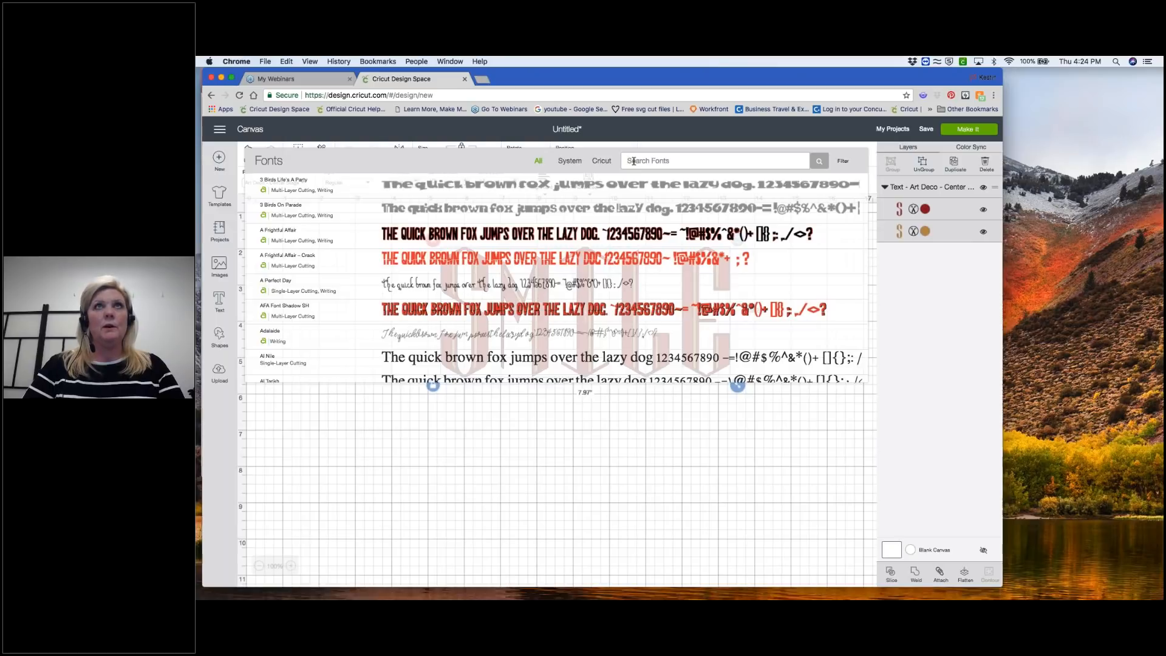
pyautogui.write('chip d')
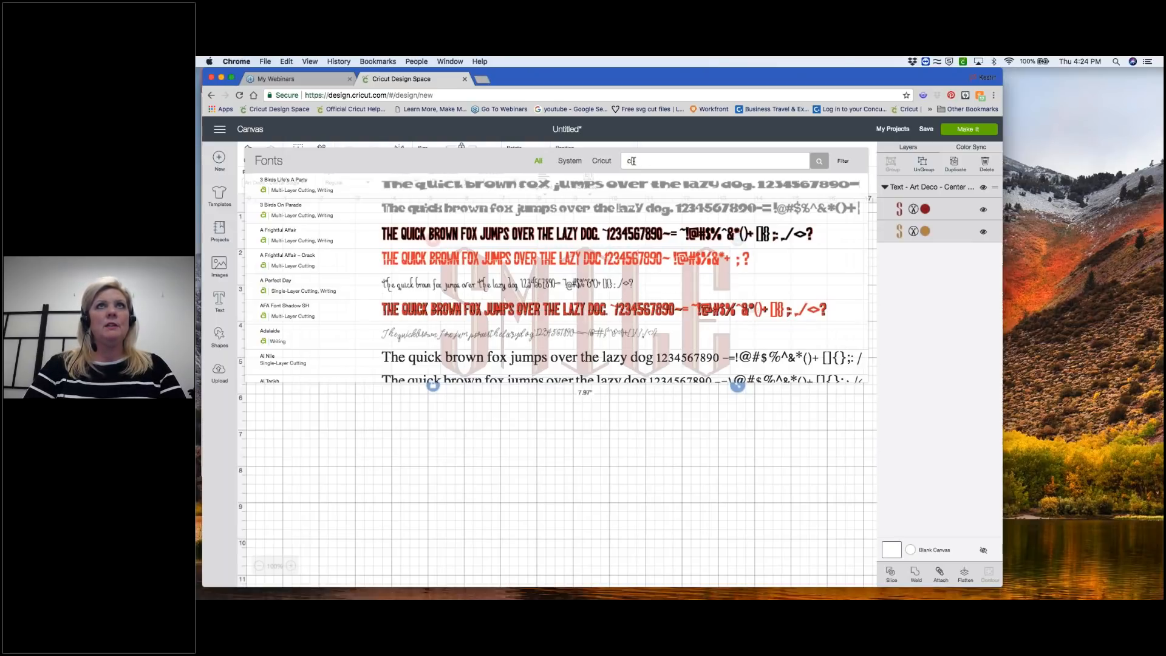
pyautogui.press('BackSpace')
pyautogui.press('BackSpace')
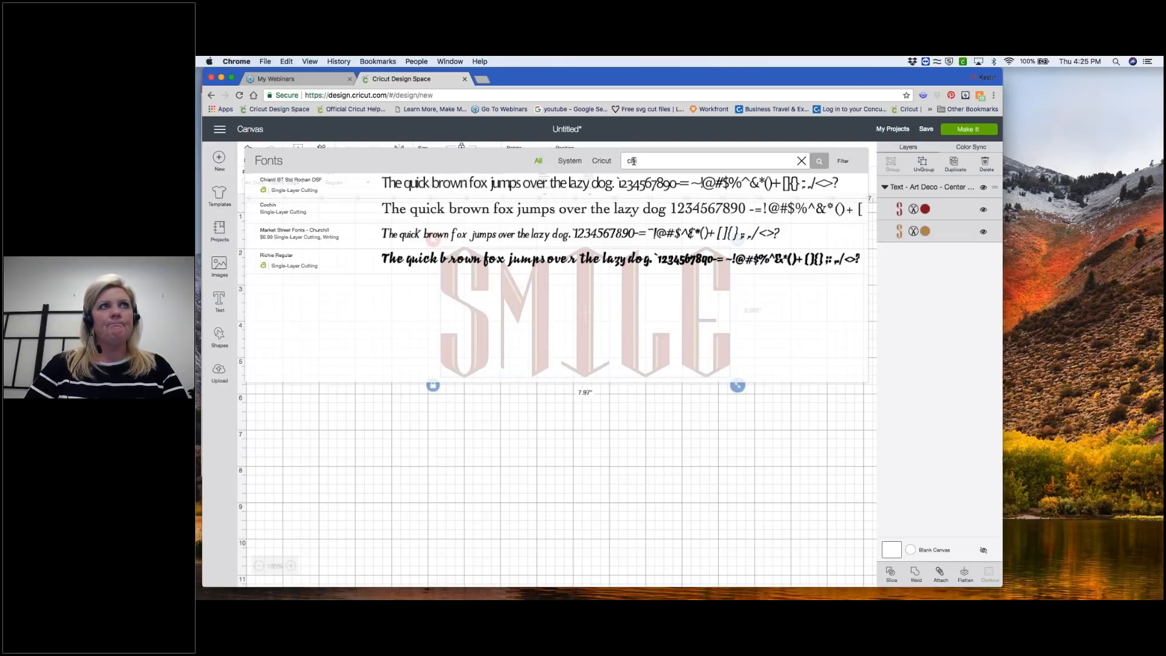
pyautogui.press('BackSpace')
pyautogui.press('BackSpace')
pyautogui.press('BackSpace')
pyautogui.write('decor')
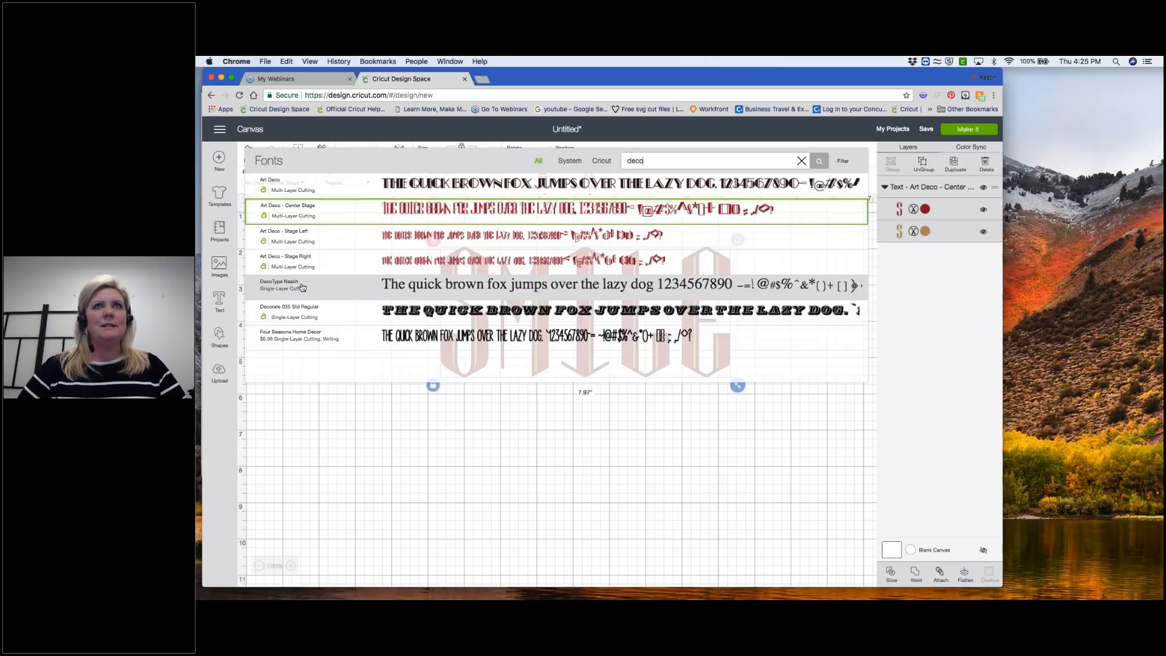
pyautogui.click(303, 287)
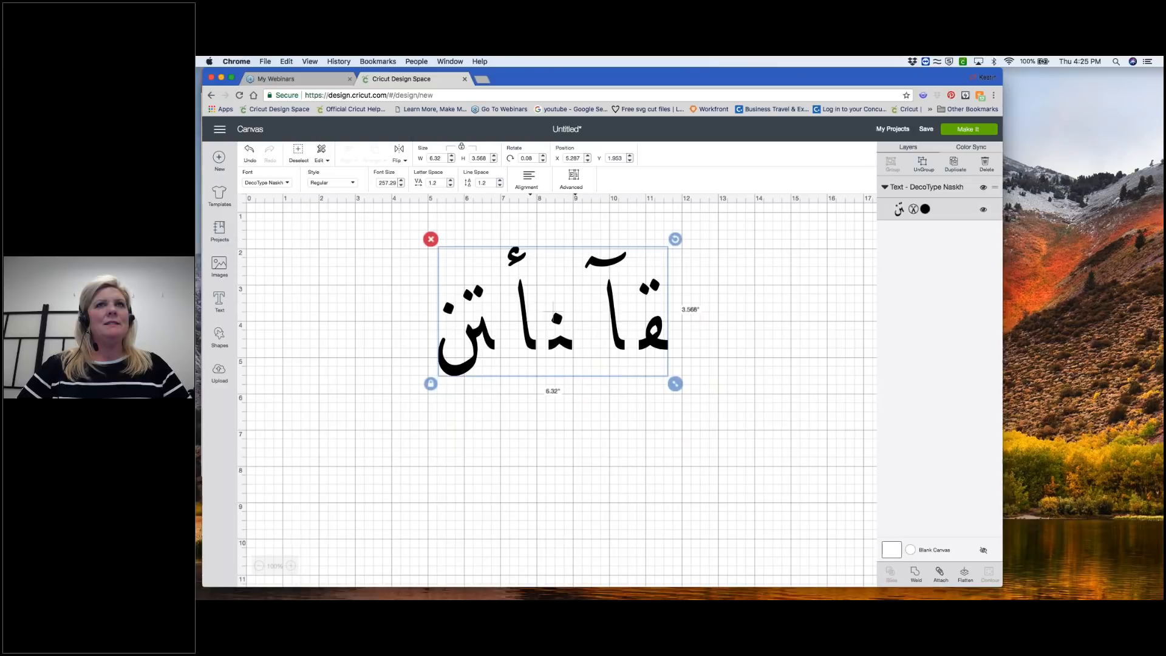
# - Search the fonts for "wild" and change the text's font to Wild Card
pyautogui.click(266, 182)
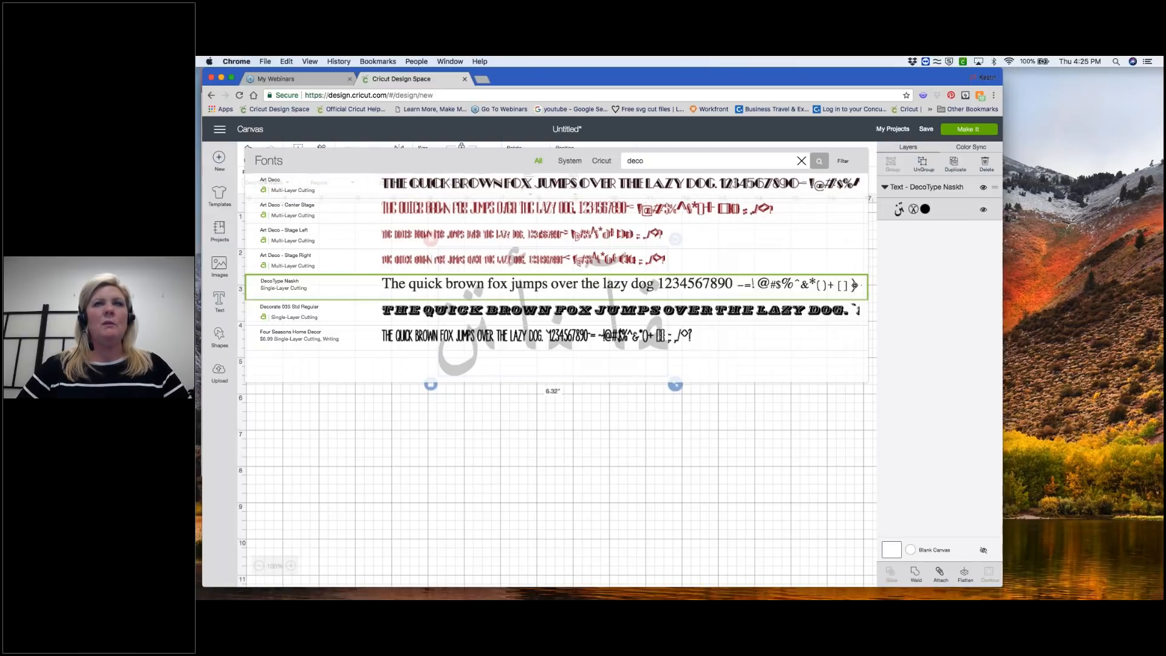
pyautogui.click(802, 160)
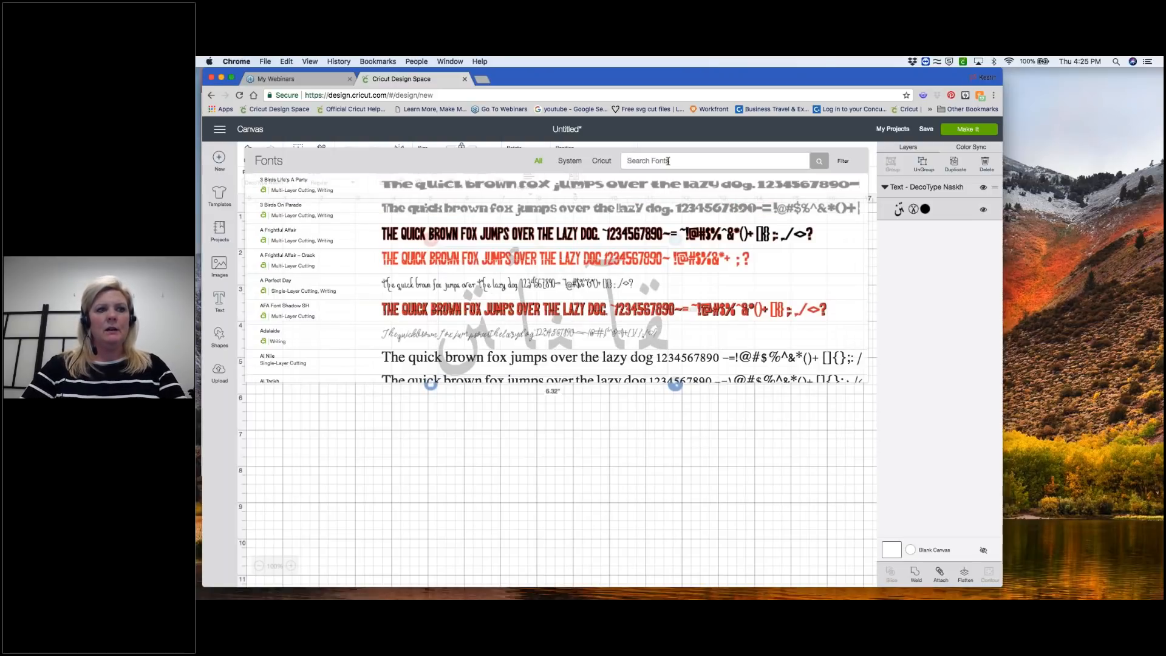
pyautogui.write('wild')
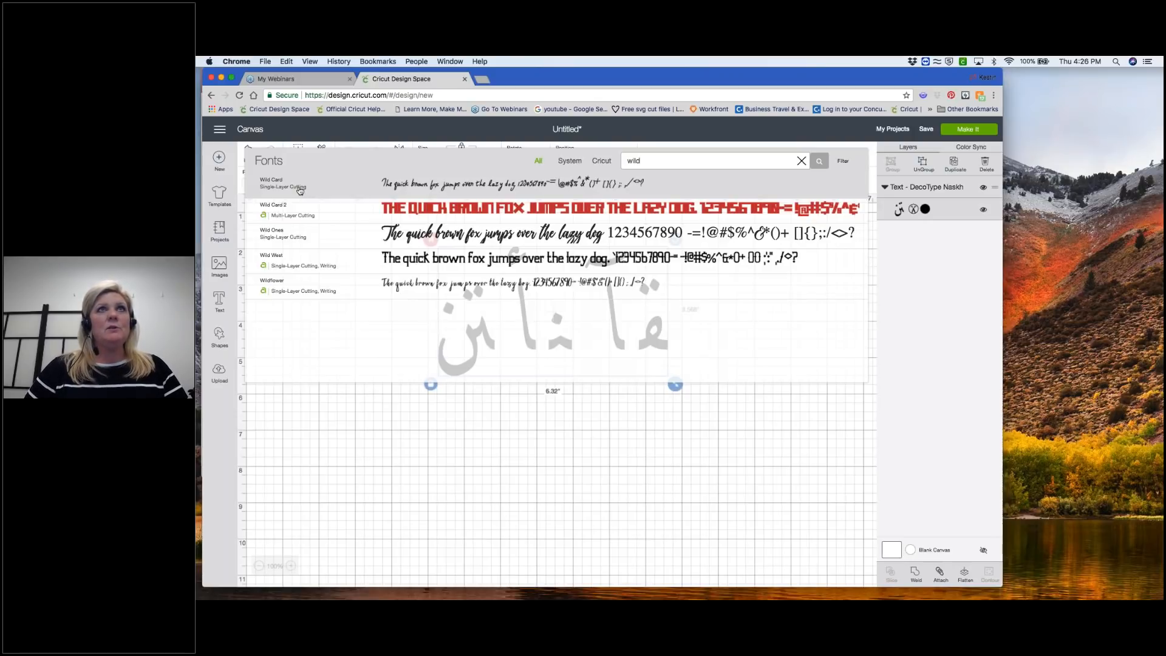
pyautogui.click(300, 191)
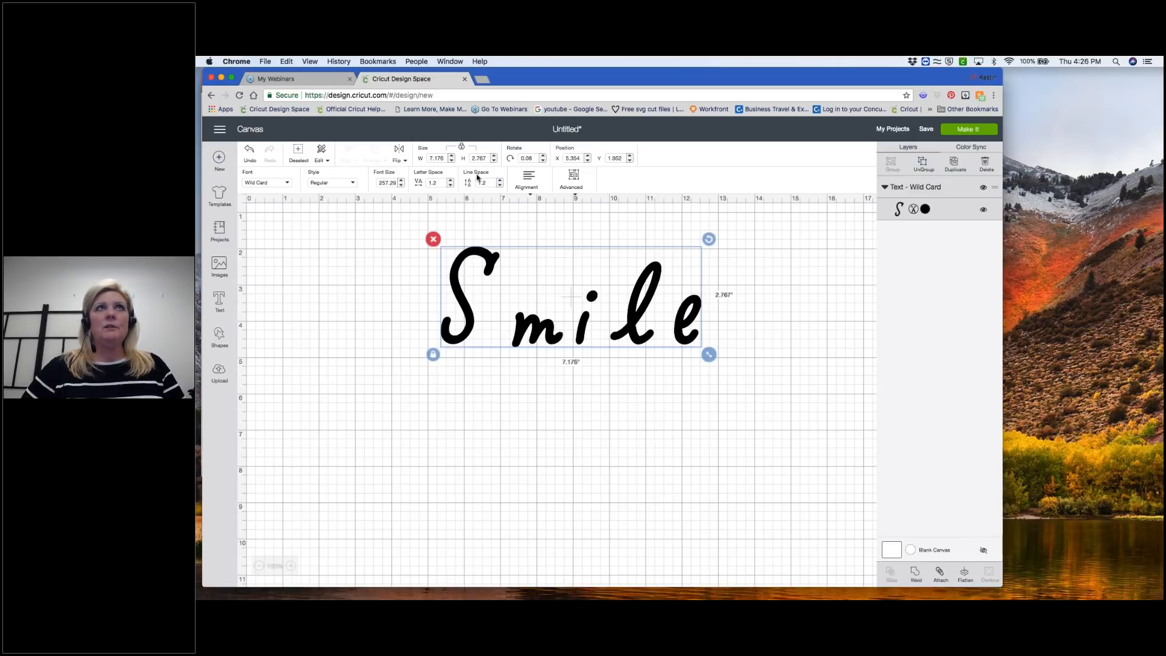
# - Tighten the letter spacing of the Smile text to 0.2
pyautogui.moveTo(411, 163)
pyautogui.mouseDown()
pyautogui.moveTo(413, 192)
pyautogui.moveTo(461, 192)
pyautogui.moveTo(459, 171)
pyautogui.moveTo(410, 164)
pyautogui.mouseUp()
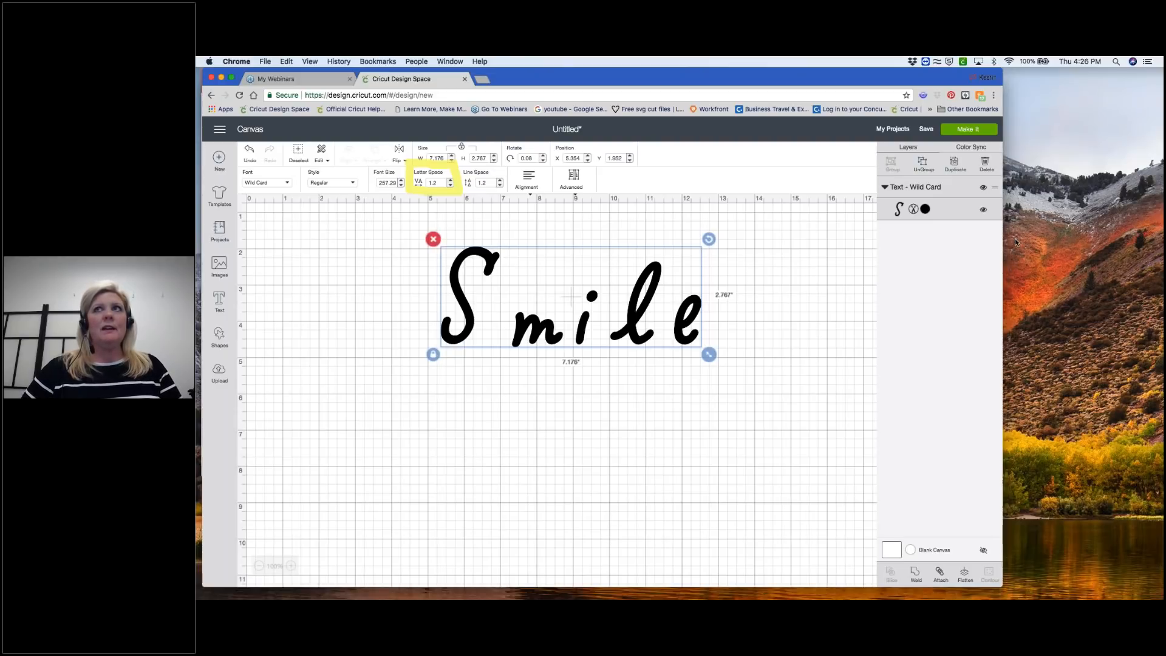
pyautogui.click(451, 183)
pyautogui.click(451, 184)
pyautogui.click(451, 183)
pyautogui.click(451, 184)
pyautogui.click(450, 184)
pyautogui.click(451, 184)
pyautogui.click(451, 183)
pyautogui.click(451, 183)
pyautogui.click(450, 184)
pyautogui.click(451, 183)
pyautogui.click(451, 184)
pyautogui.click(451, 184)
pyautogui.click(451, 184)
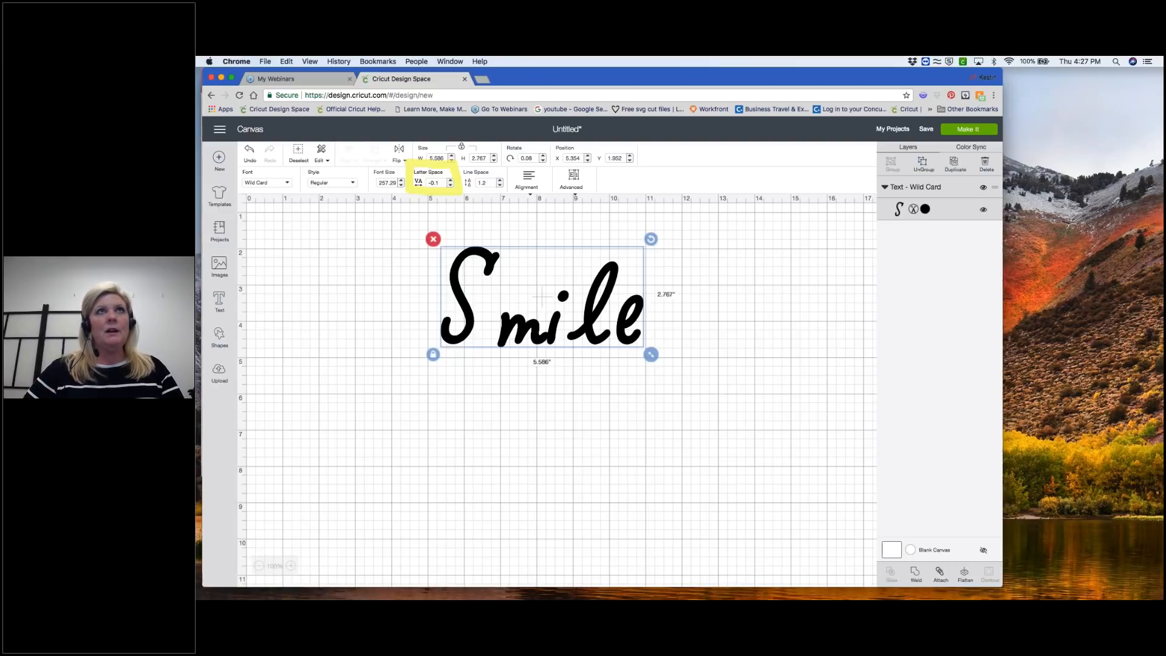
pyautogui.click(451, 180)
pyautogui.click(450, 181)
pyautogui.click(451, 181)
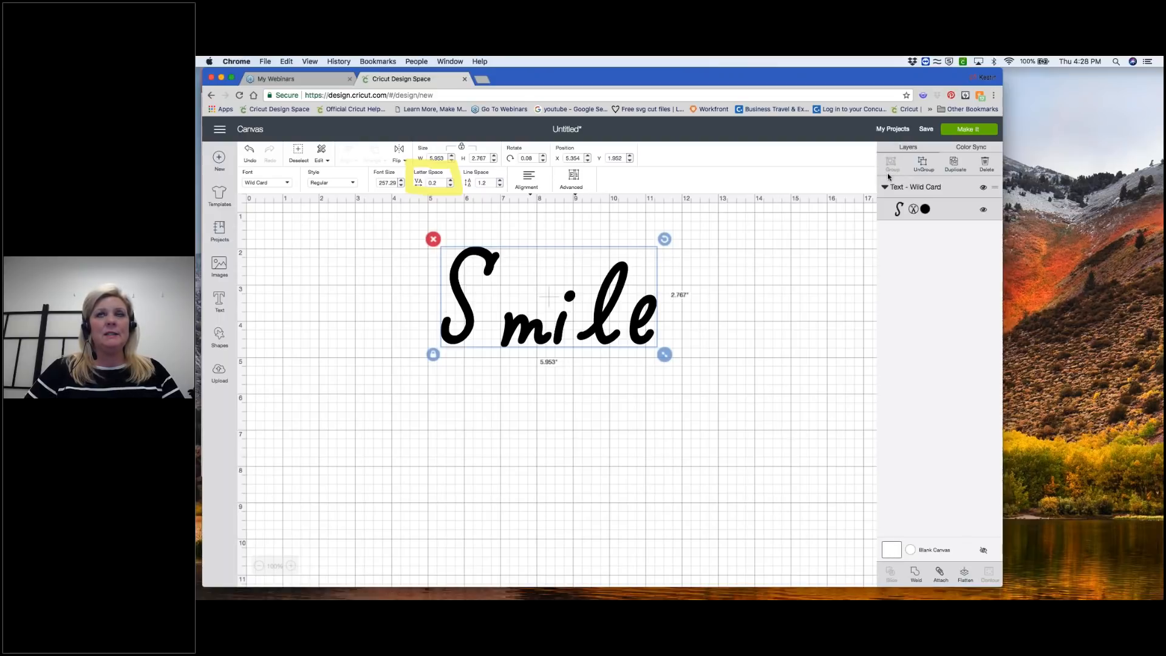
# - Move the Smile text up and across the canvas to about X 6.97, Y 1.26
pyautogui.moveTo(601, 317); pyautogui.dragTo(699, 281)
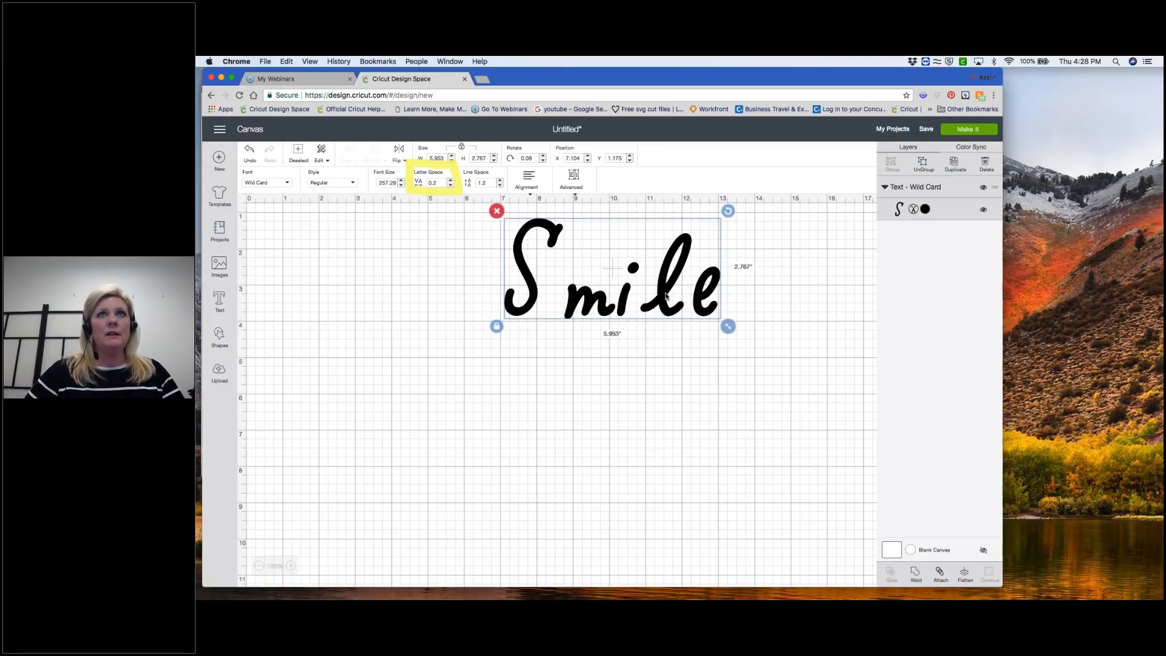
pyautogui.moveTo(663, 294); pyautogui.dragTo(661, 296)
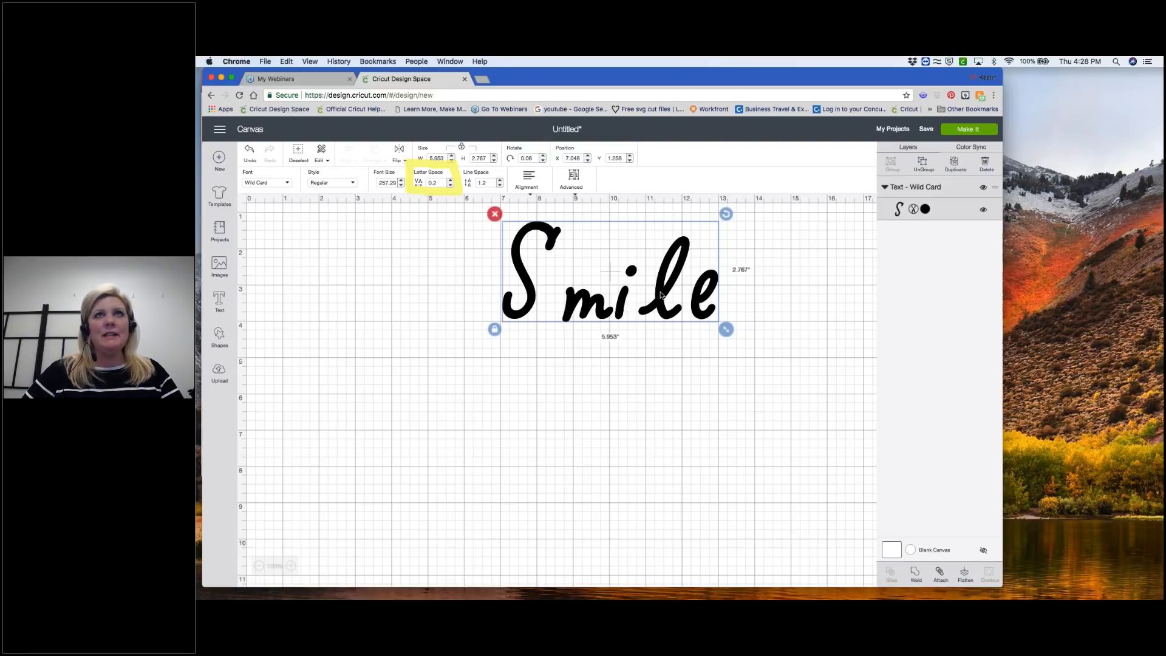
pyautogui.moveTo(662, 298)
pyautogui.mouseDown()
pyautogui.moveTo(662, 315)
pyautogui.moveTo(659, 299)
pyautogui.mouseUp()
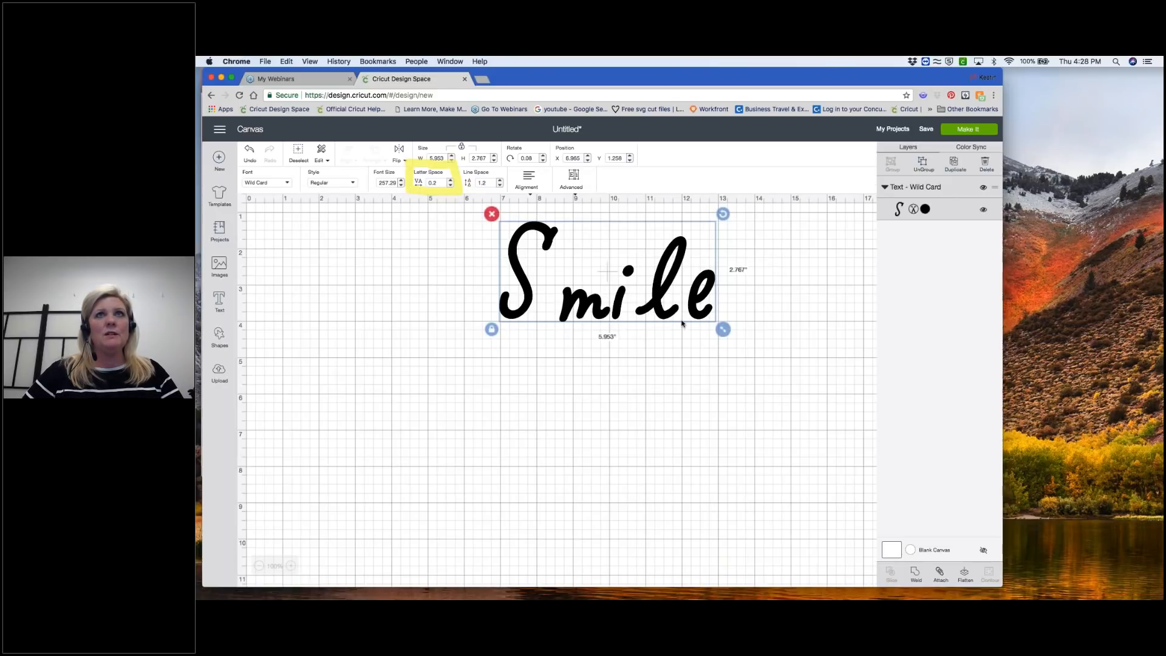
# - Ungroup the Smile text, undo the ungrouping, and ungroup it again into individual letters
pyautogui.click(923, 164)
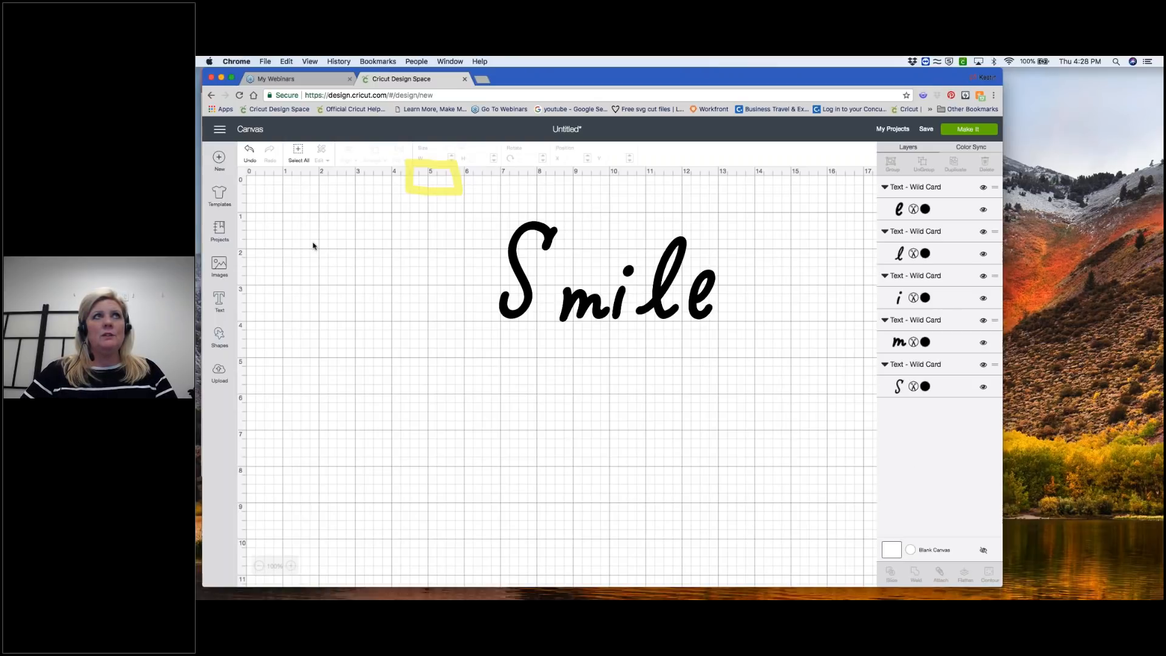
pyautogui.click(249, 151)
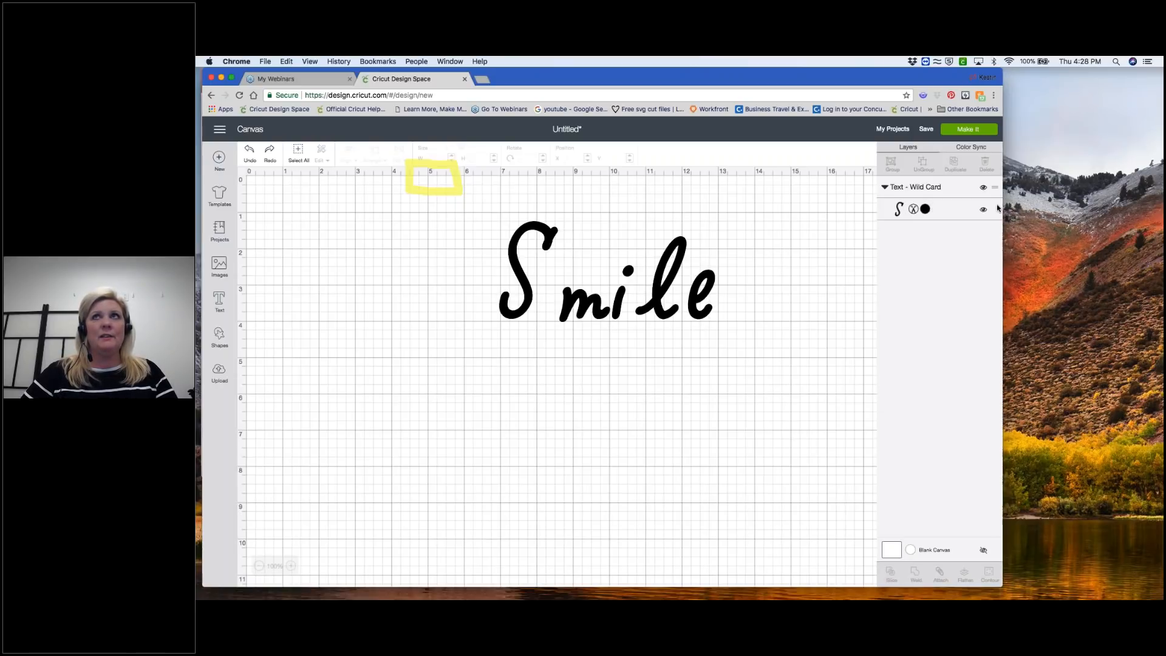
pyautogui.click(695, 288)
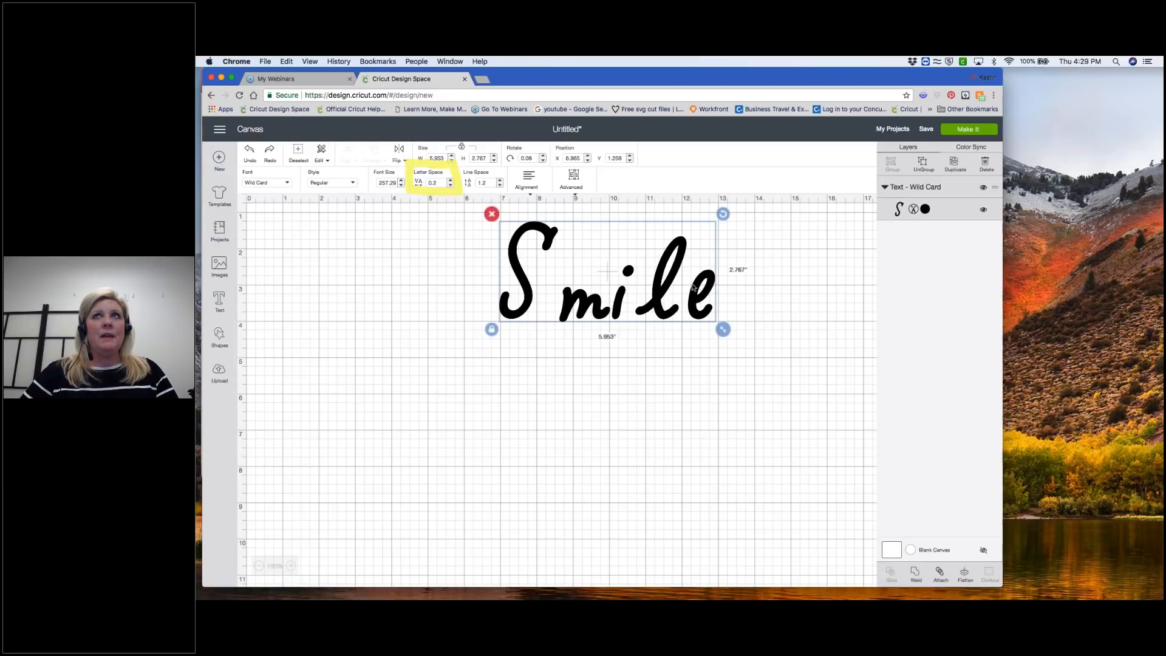
pyautogui.click(923, 164)
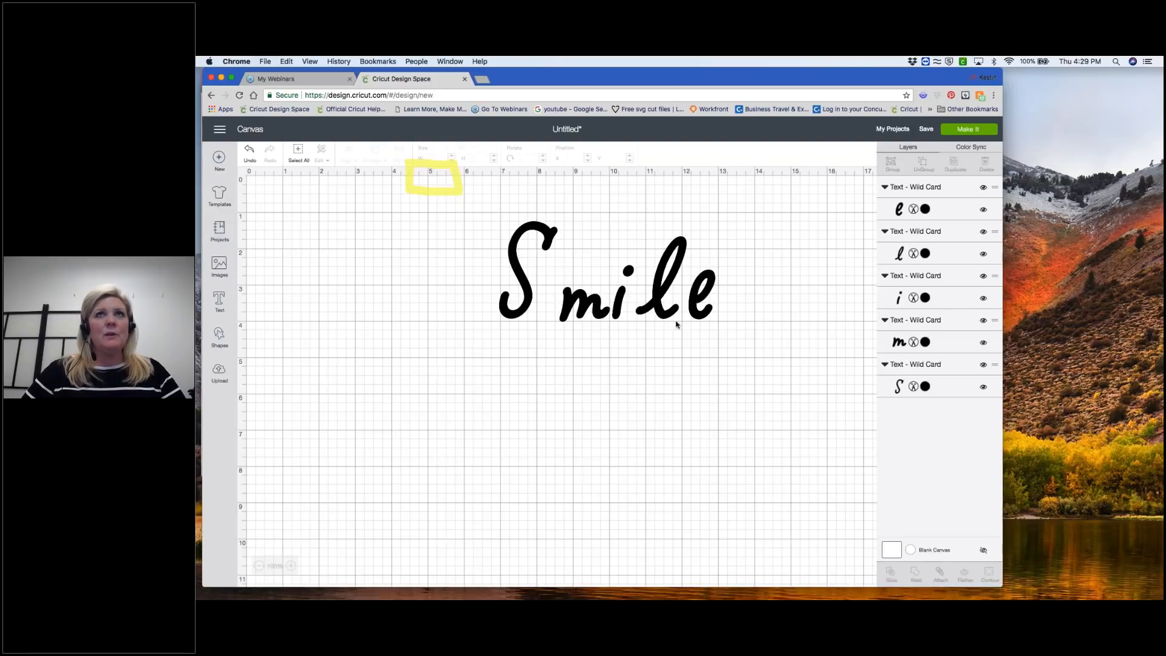
# - Close the gaps in Smile by moving the S toward the m and shifting the l and e toward the i
pyautogui.click(520, 276)
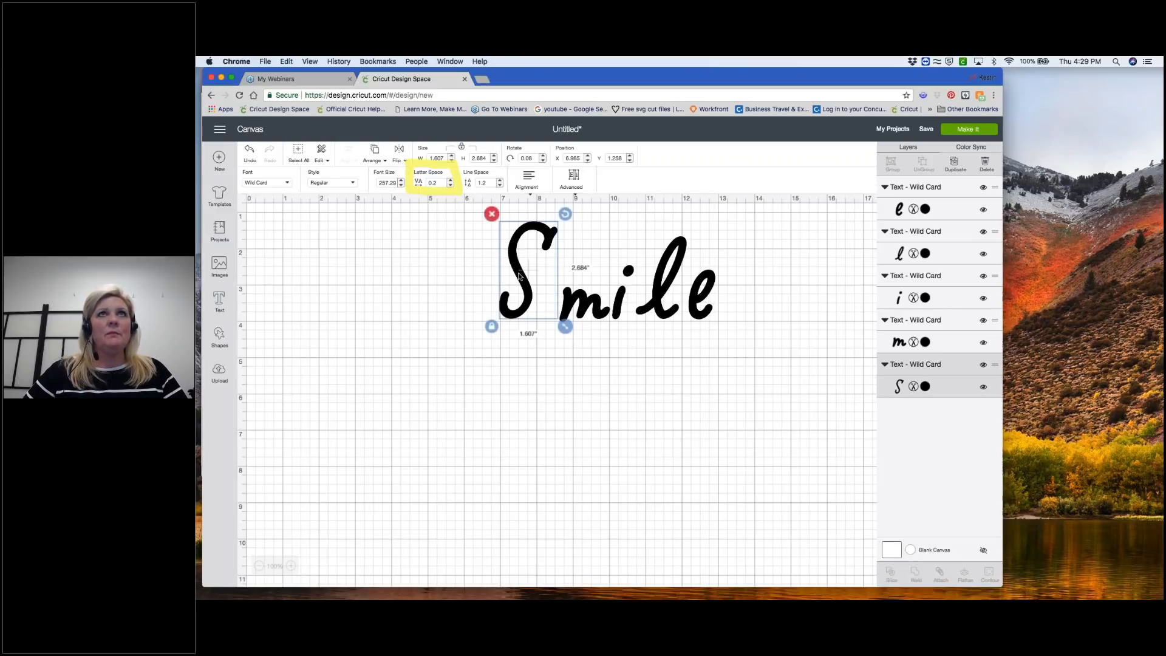
pyautogui.moveTo(520, 276); pyautogui.dragTo(539, 278)
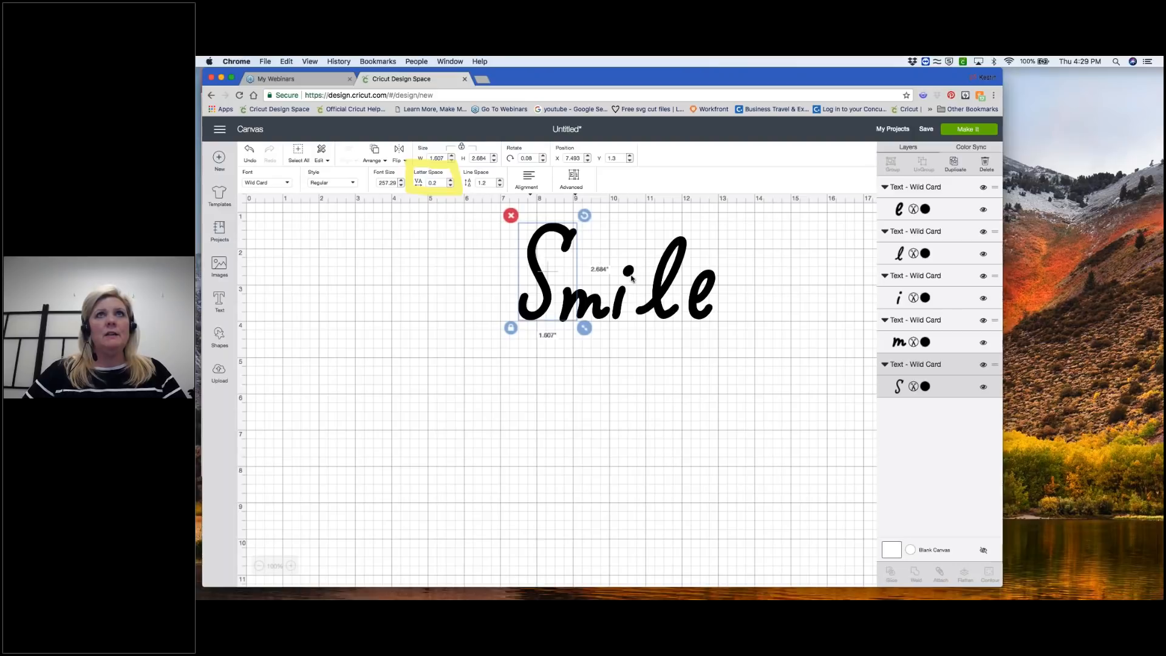
pyautogui.moveTo(667, 285); pyautogui.dragTo(687, 298)
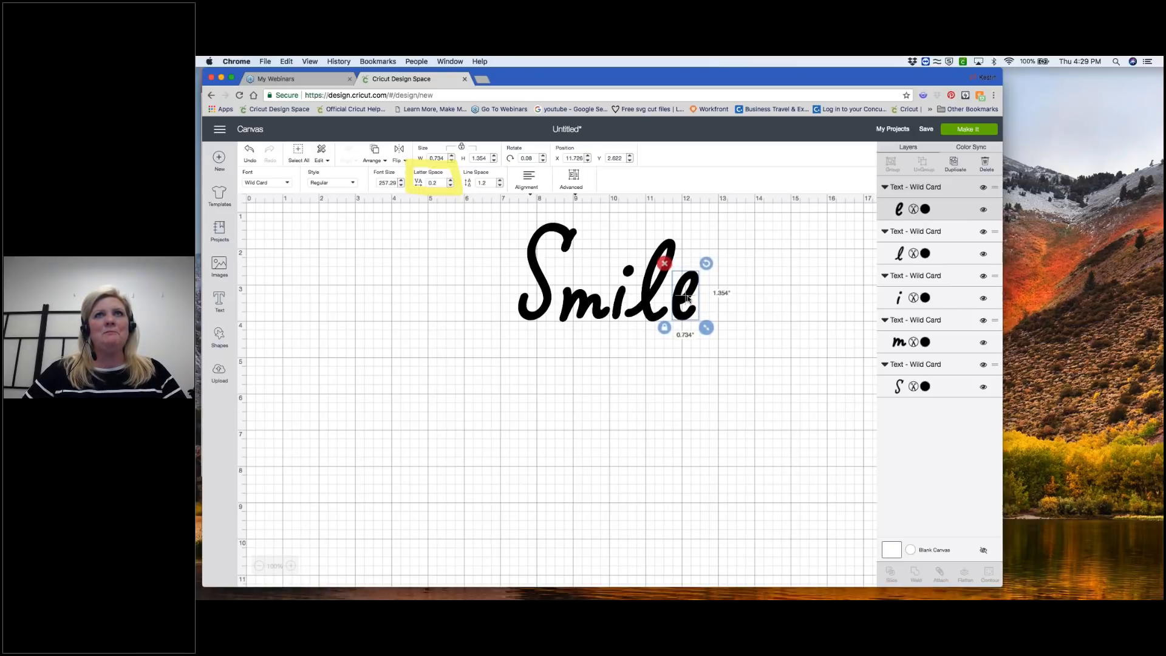
pyautogui.click(717, 381)
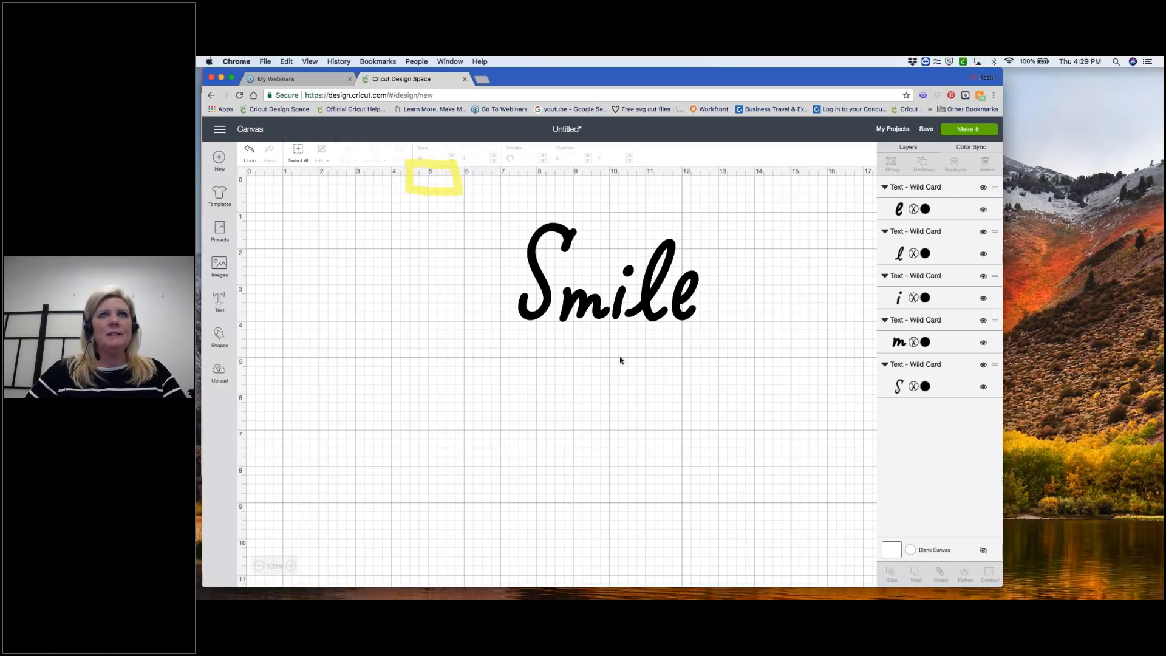
pyautogui.moveTo(543, 284); pyautogui.dragTo(548, 285)
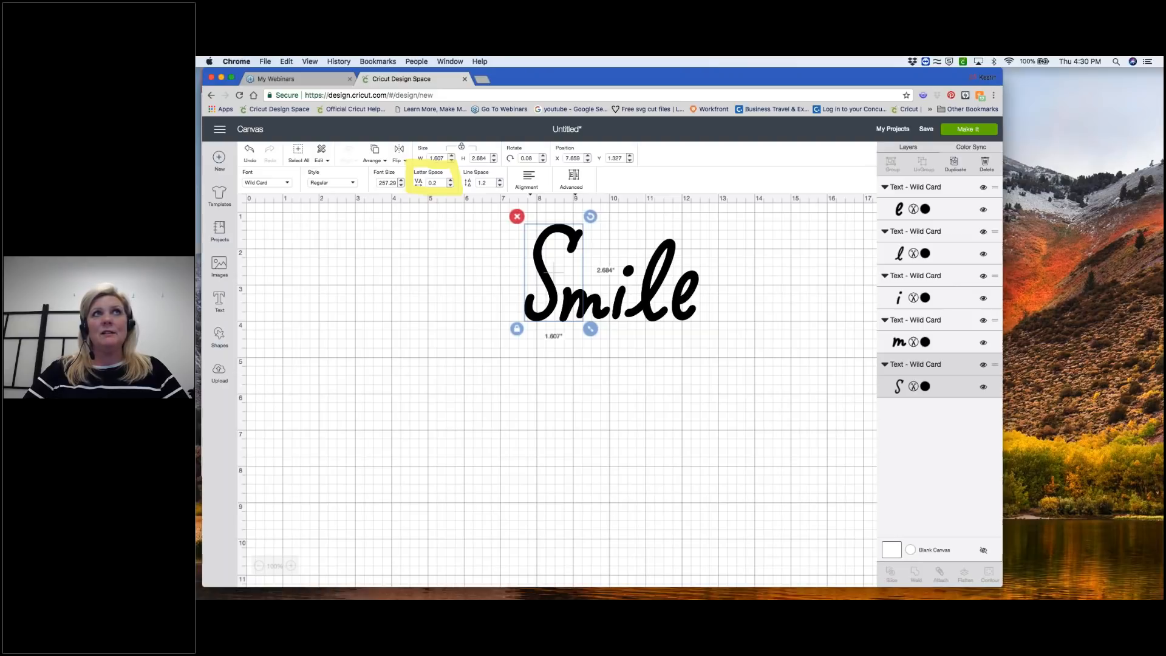
# - Group all the Smile letters and move the group to about X 3.31, Y 1.12
pyautogui.click(298, 150)
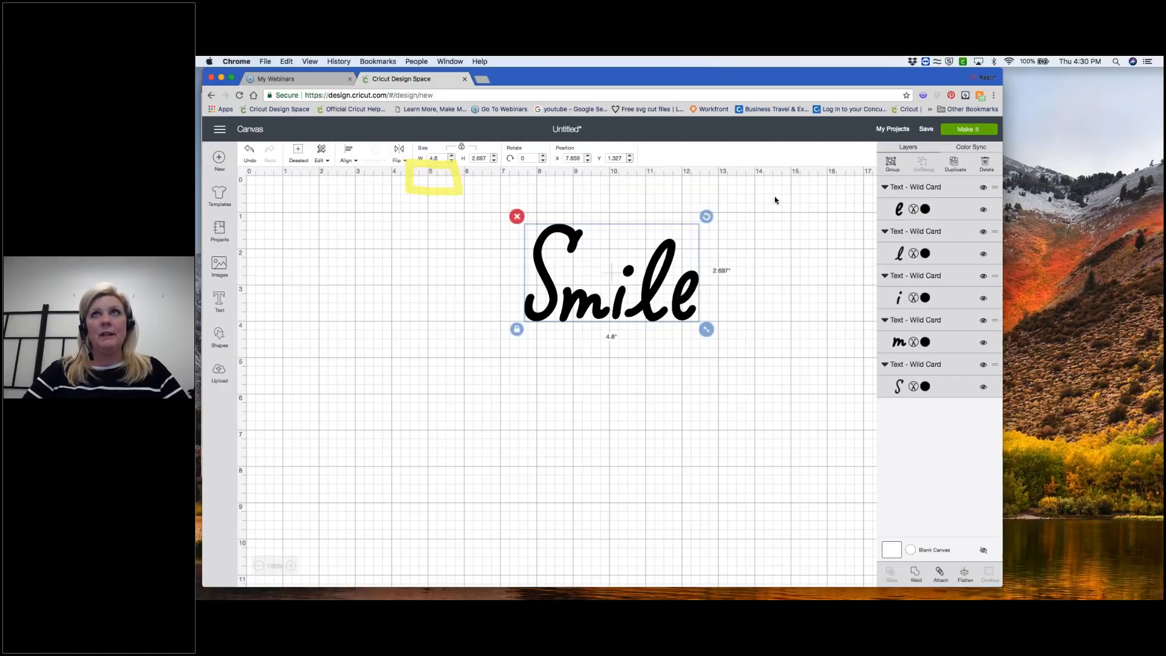
pyautogui.click(891, 162)
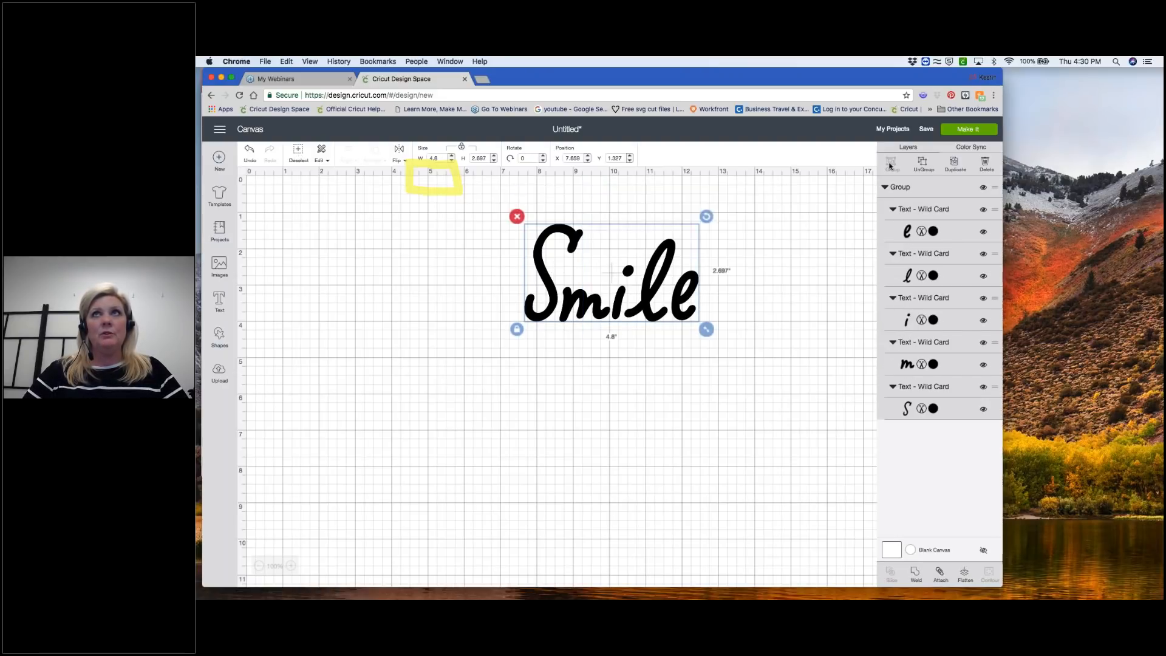
pyautogui.moveTo(669, 304); pyautogui.dragTo(539, 283)
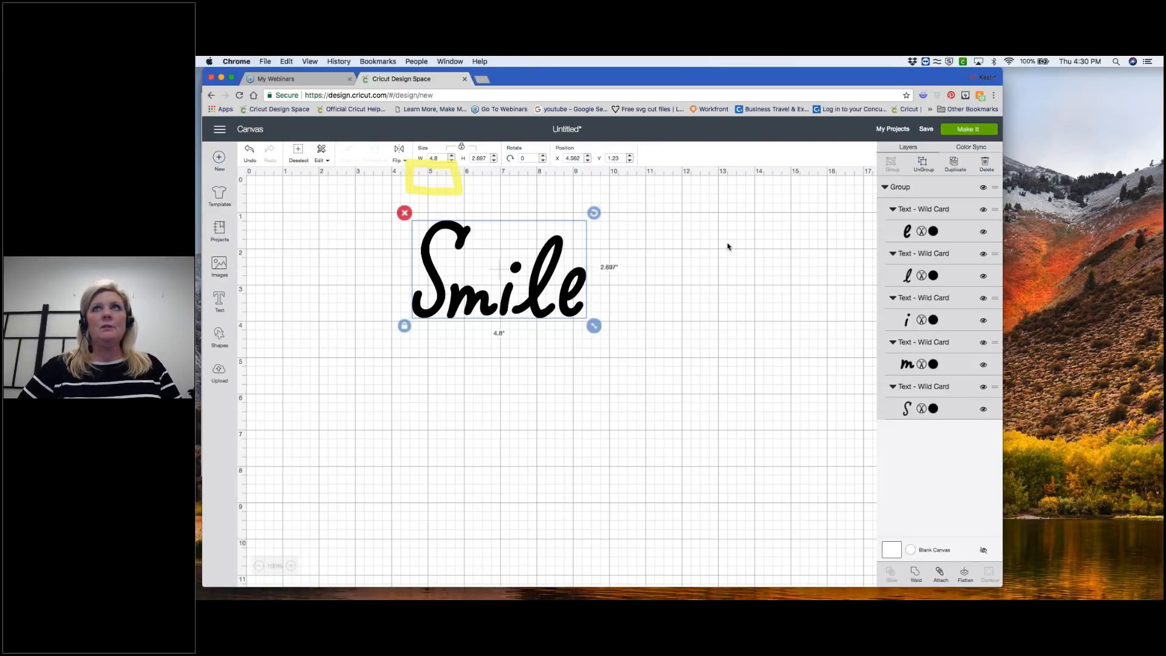
pyautogui.moveTo(529, 280); pyautogui.dragTo(497, 277)
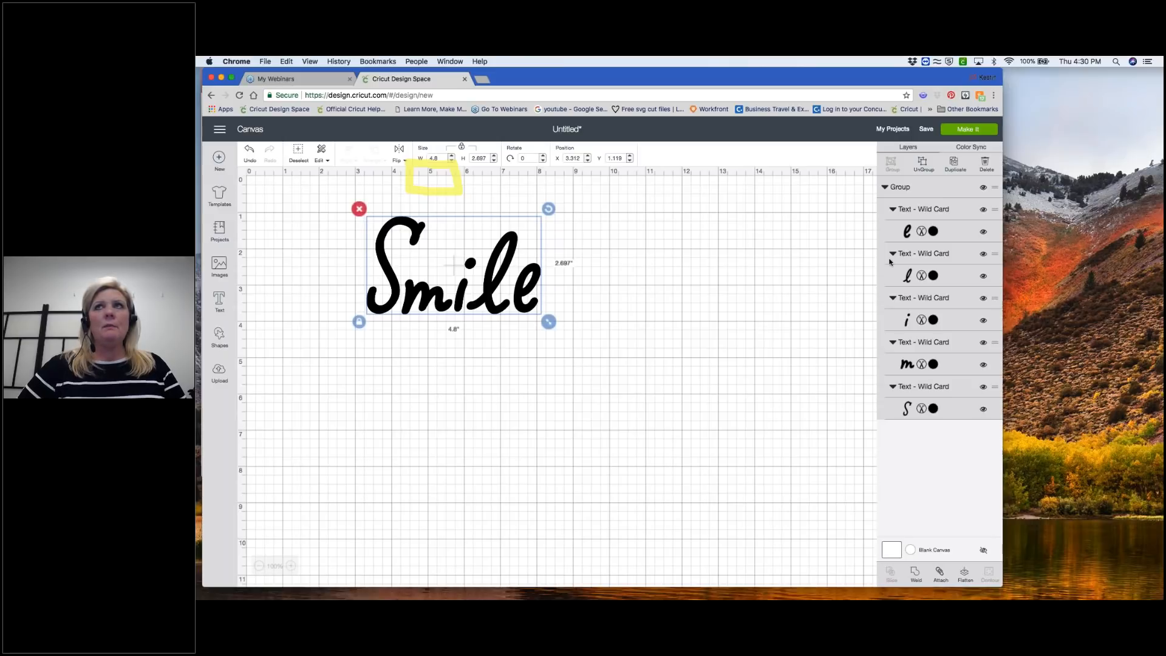
# - Insert a circle and place it beneath the Smile text, enlarged to about 3.94 inches in diameter
pyautogui.click(222, 334)
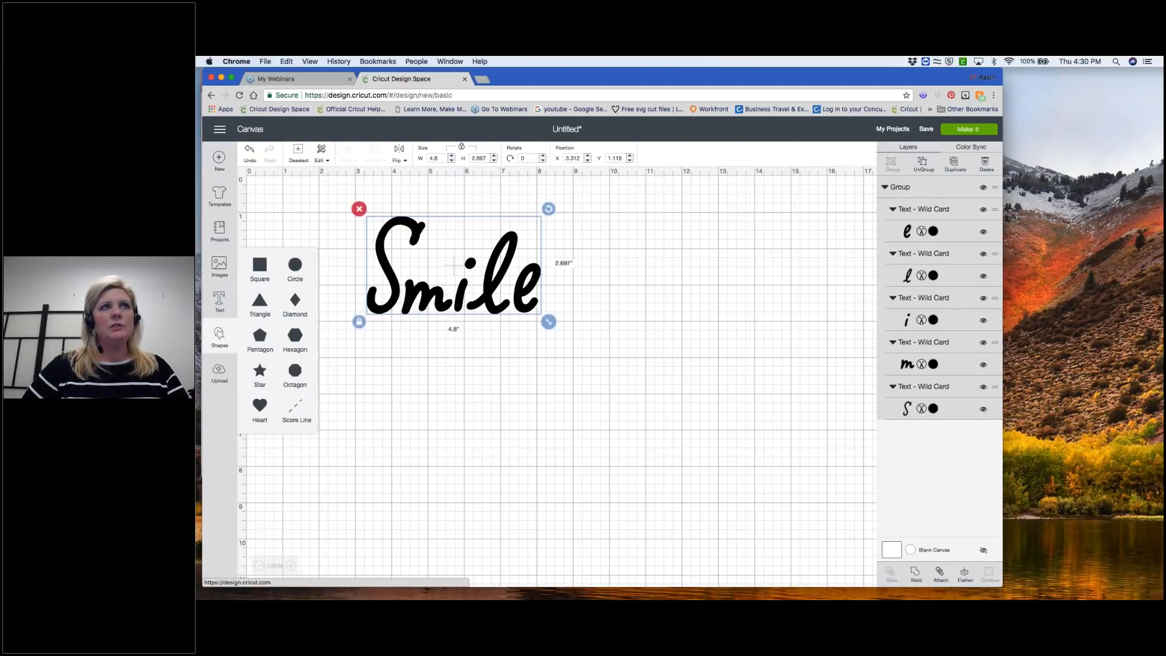
pyautogui.click(297, 267)
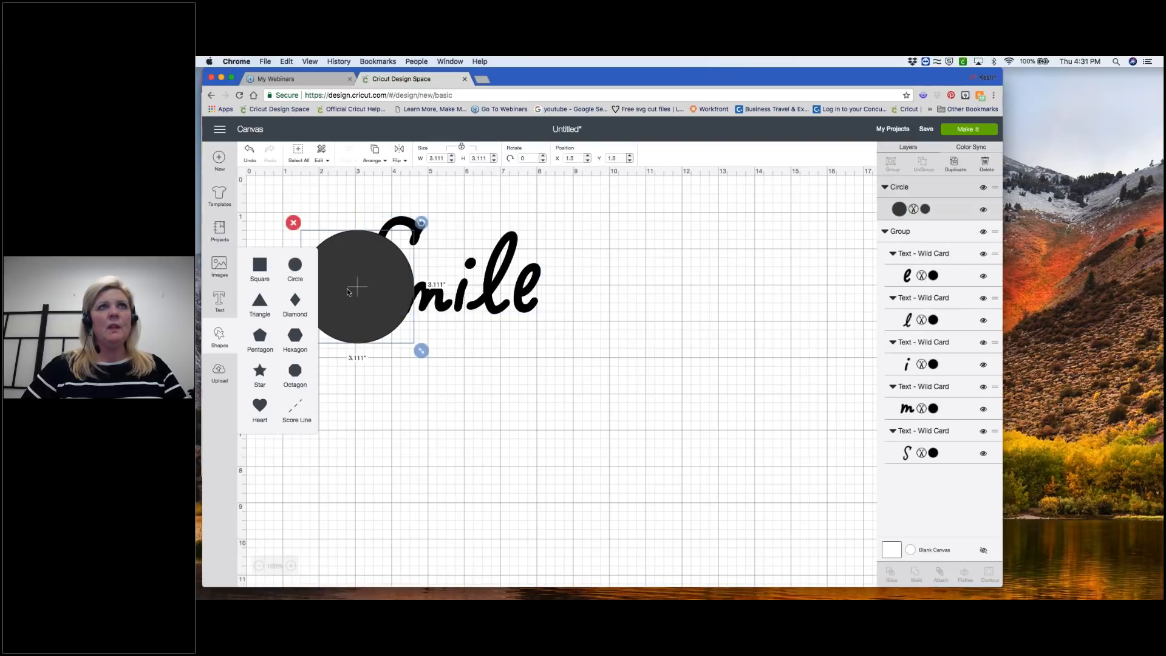
pyautogui.moveTo(388, 326); pyautogui.dragTo(546, 463)
pyautogui.moveTo(490, 387); pyautogui.dragTo(484, 398)
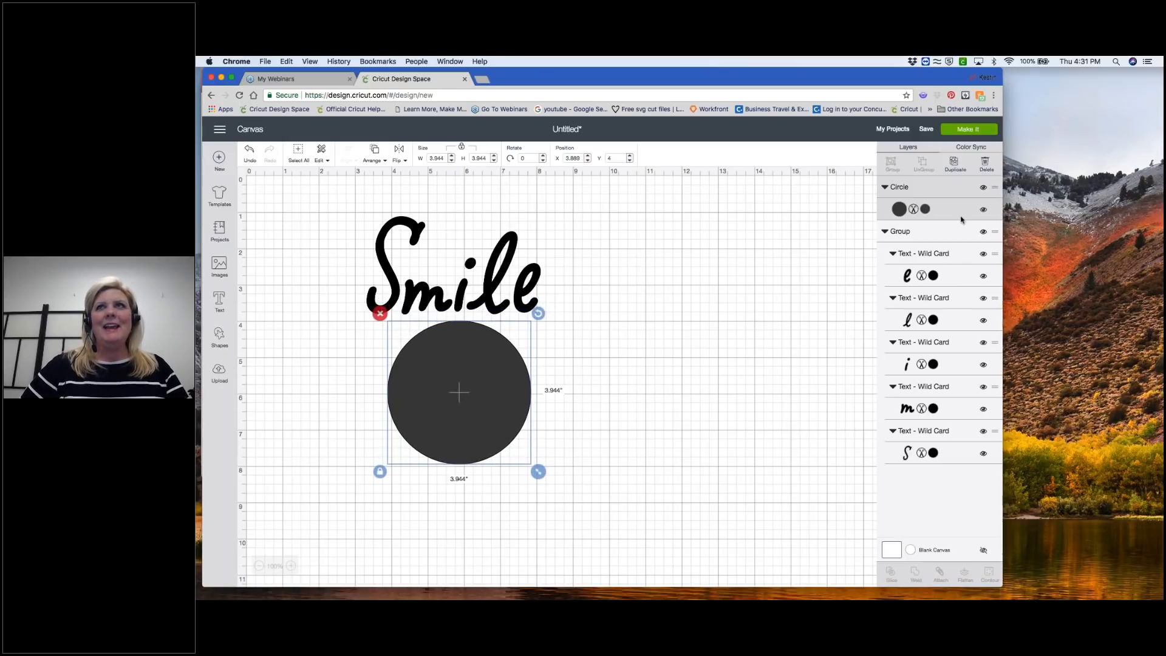
# - Recolor the circle with the basic color Candycorn and deselect it
pyautogui.click(926, 209)
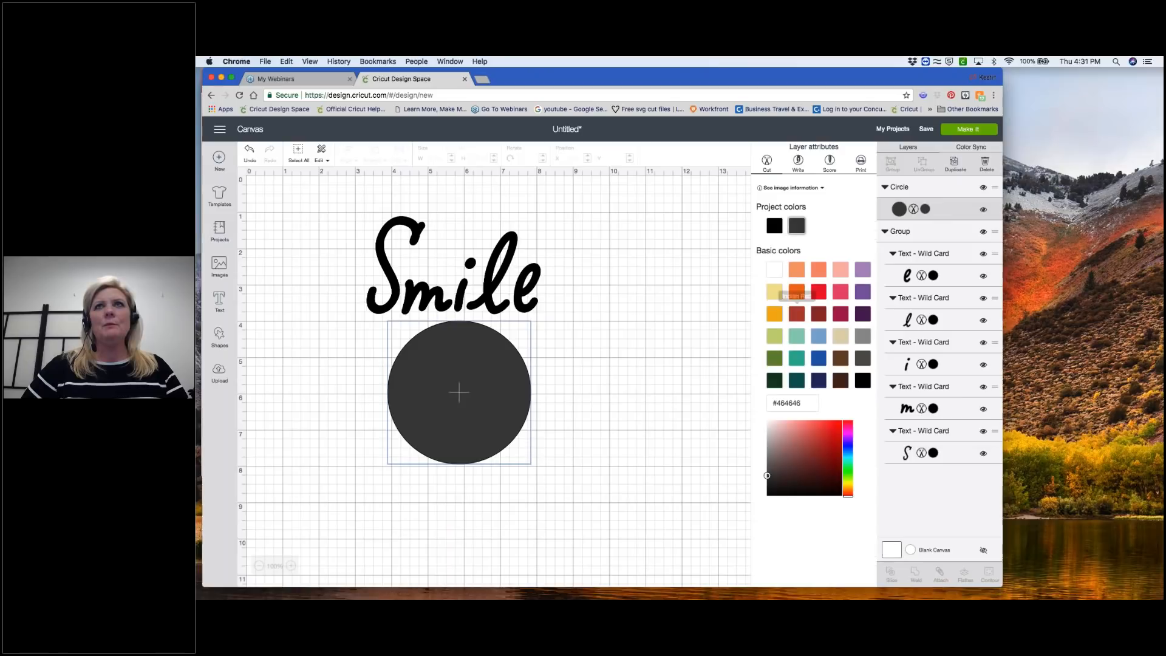
pyautogui.click(775, 313)
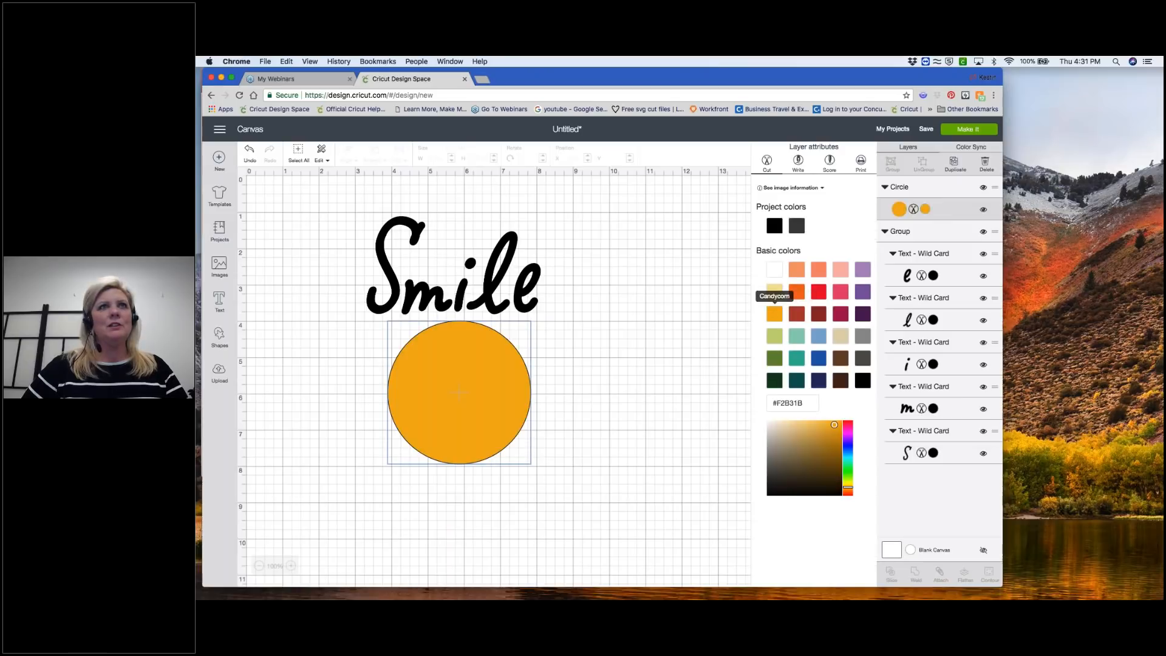
pyautogui.click(544, 259)
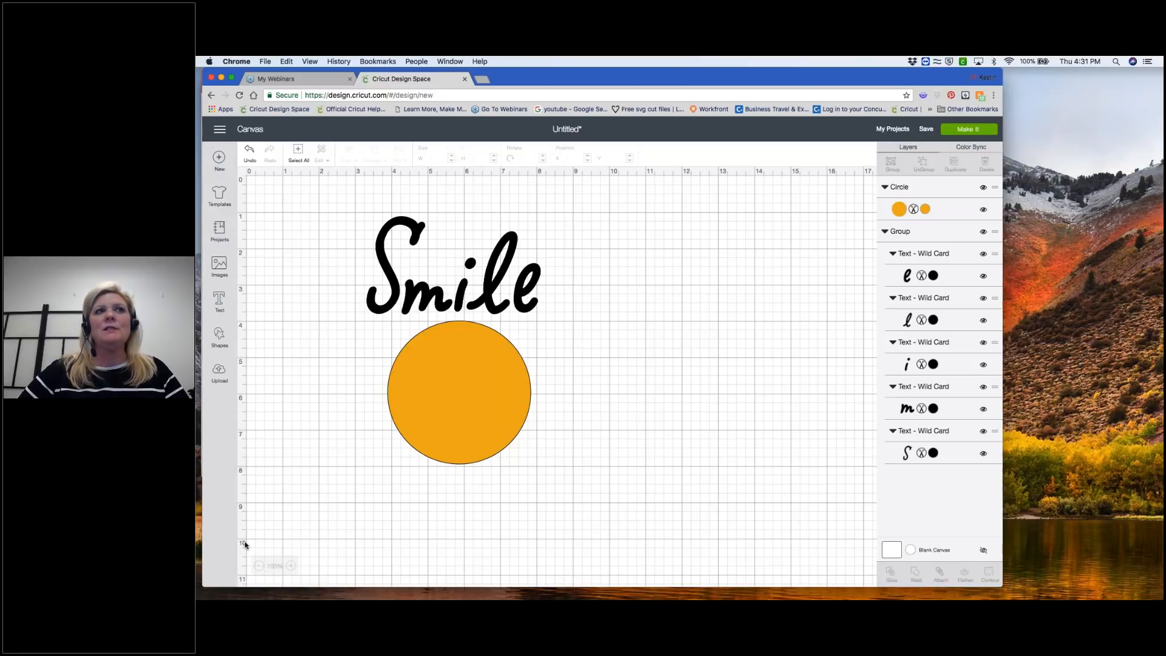
# - Ungroup the Smile group above the circle into separately editable letters
pyautogui.moveTo(249, 545)
pyautogui.mouseDown()
pyautogui.moveTo(314, 566)
pyautogui.moveTo(253, 586)
pyautogui.moveTo(234, 566)
pyautogui.moveTo(257, 545)
pyautogui.mouseUp()
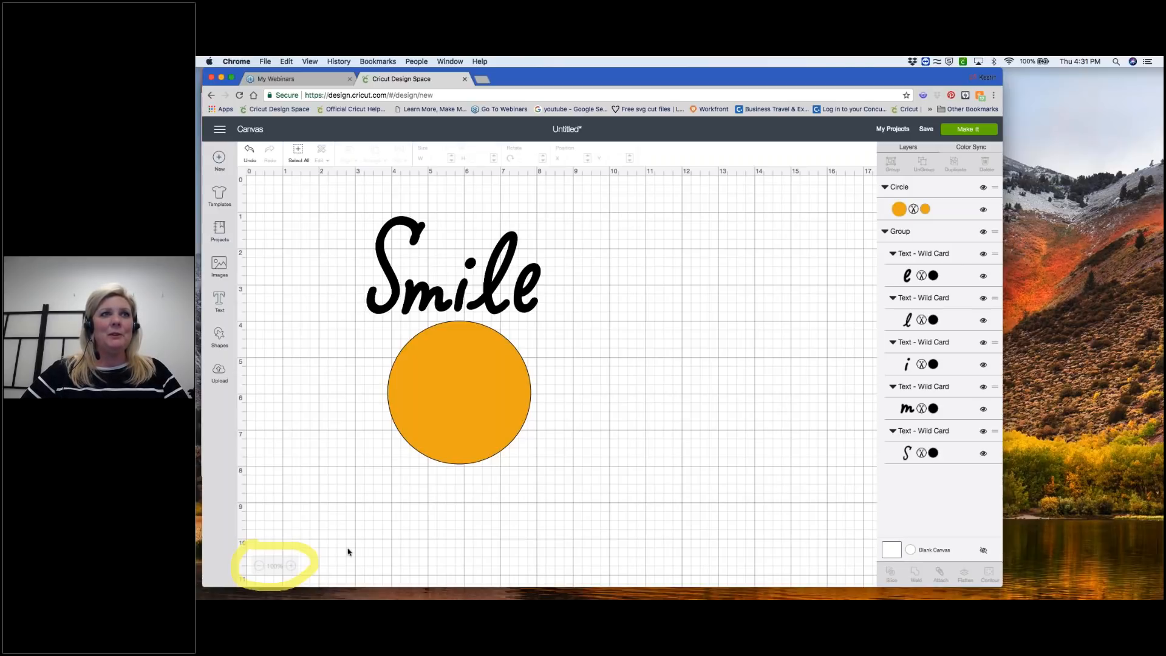
pyautogui.click(291, 565)
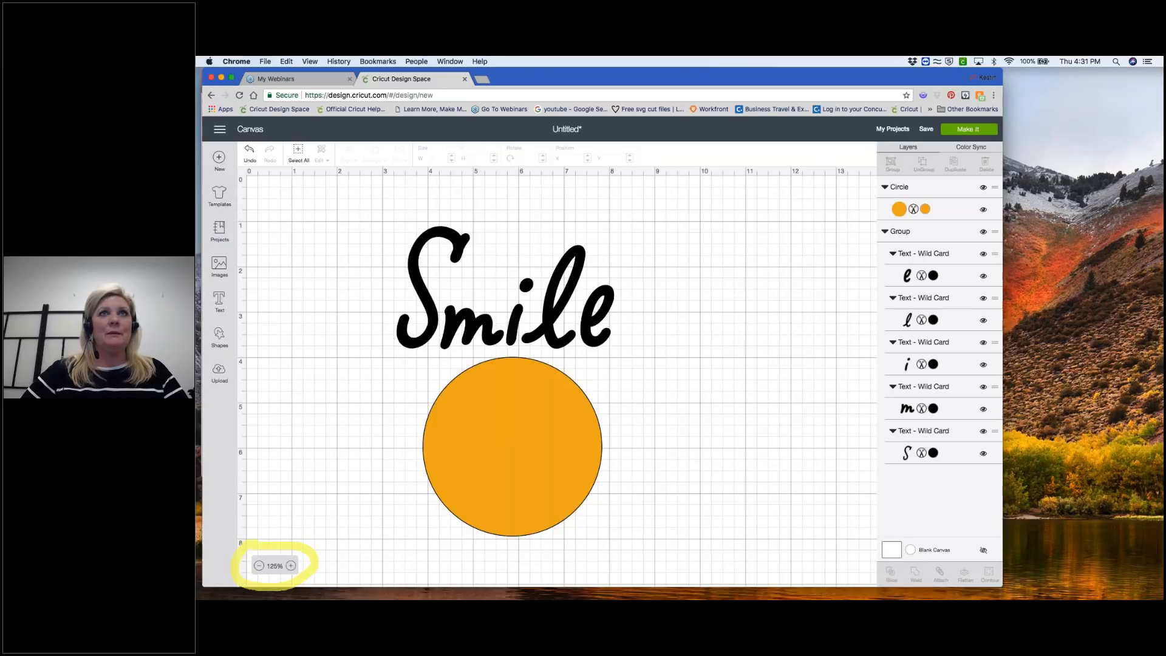
pyautogui.click(290, 566)
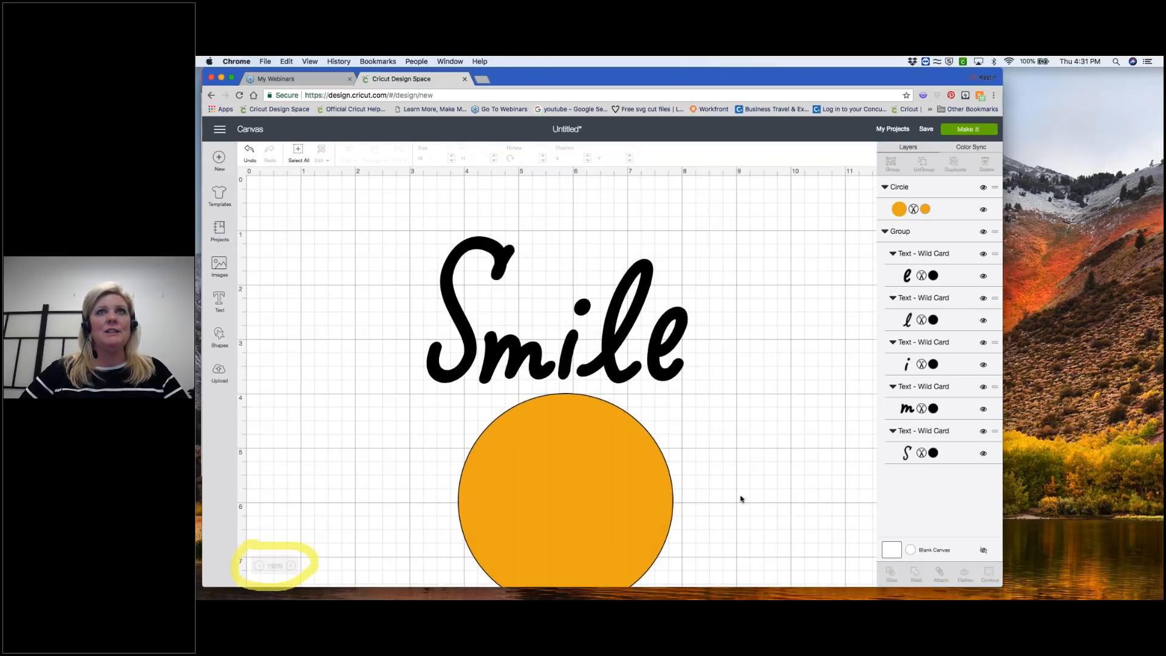
pyautogui.scroll(2, 741, 499)
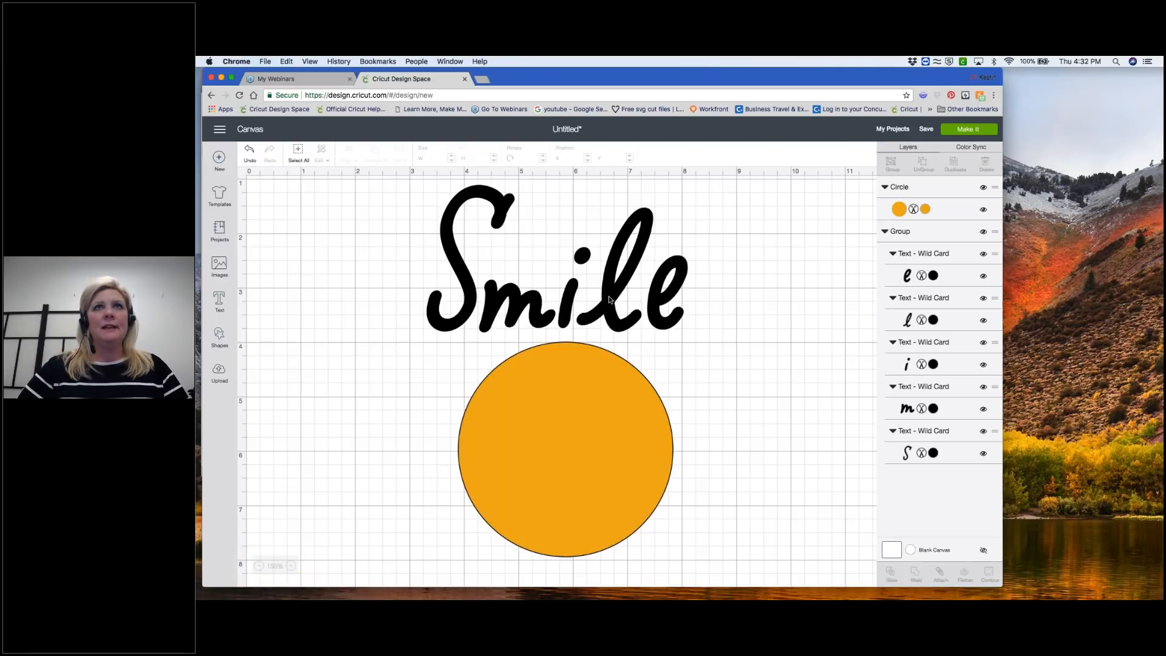
pyautogui.click(557, 299)
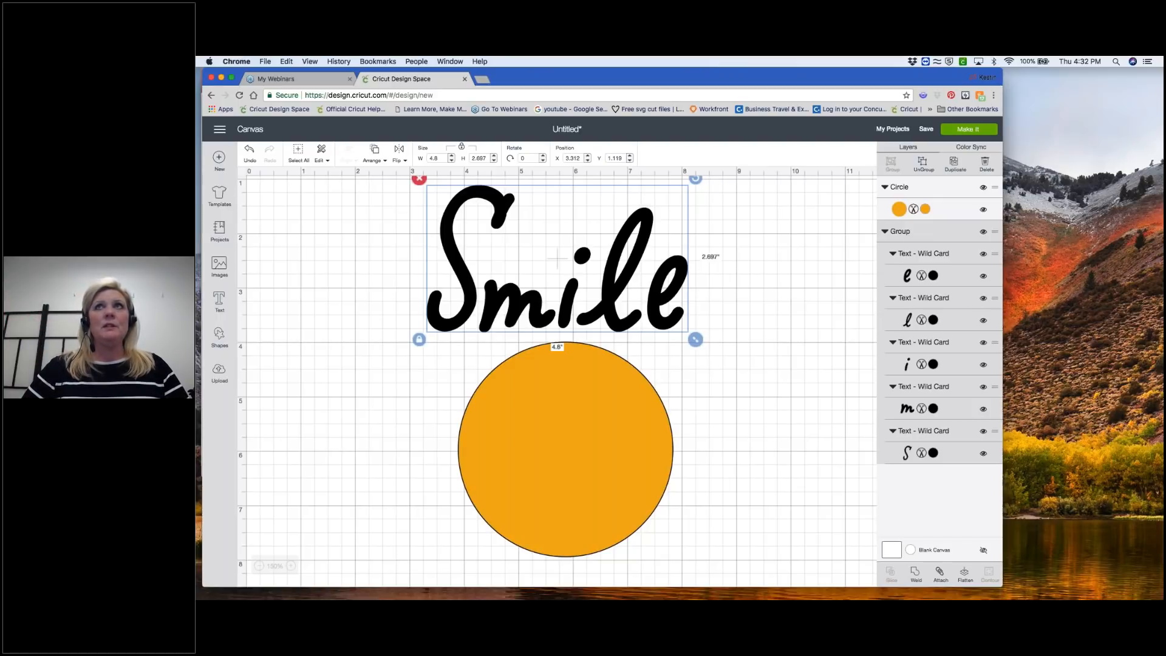
pyautogui.click(924, 163)
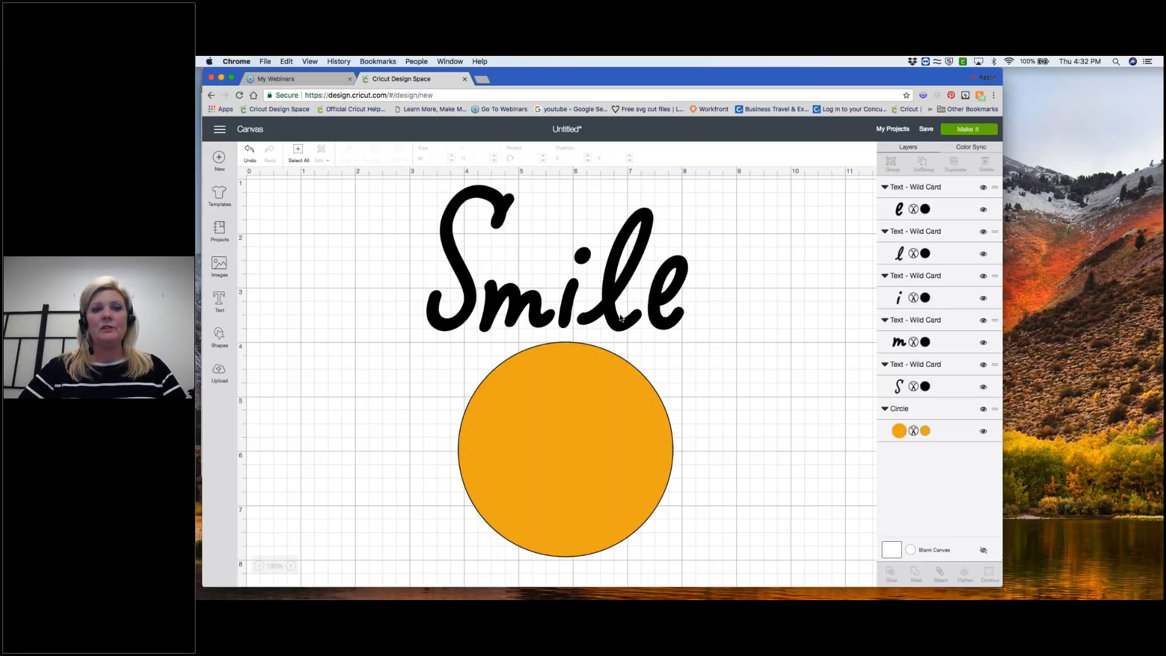
# - Reposition the individual Smile letters around the circle's upper curve, lowering the l, e, m and S while keeping the i near its peak
pyautogui.moveTo(571, 302); pyautogui.dragTo(573, 305)
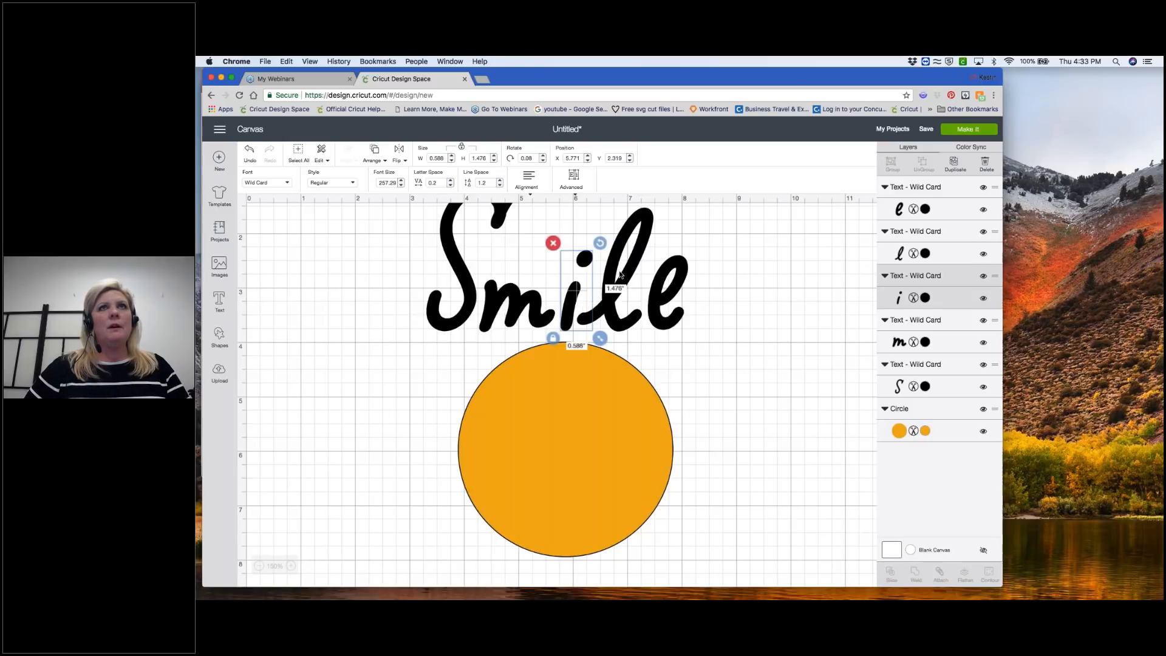
pyautogui.moveTo(620, 275); pyautogui.dragTo(691, 330)
pyautogui.moveTo(501, 306); pyautogui.dragTo(489, 324)
pyautogui.moveTo(456, 266); pyautogui.dragTo(447, 325)
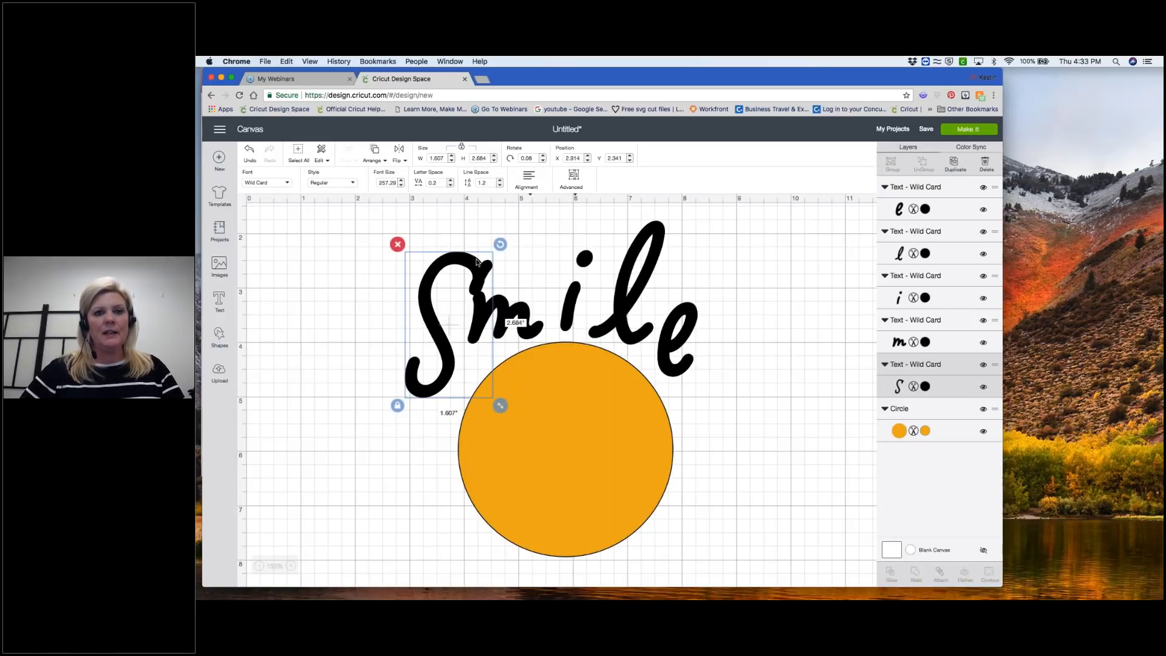
# - Rotate the S and the m counterclockwise to follow the circle's curve, with the m at about 341.77 degrees
pyautogui.click(502, 244)
pyautogui.moveTo(503, 245); pyautogui.dragTo(460, 236)
pyautogui.click(458, 260)
pyautogui.click(528, 312)
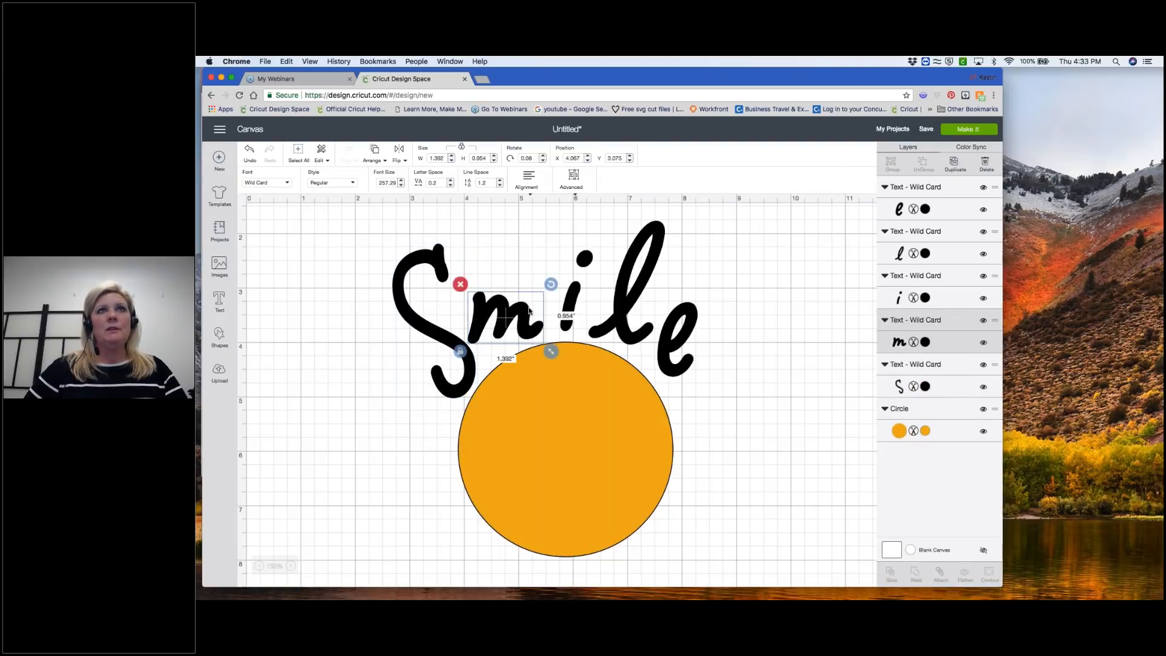
pyautogui.moveTo(551, 284); pyautogui.dragTo(513, 314)
pyautogui.click(526, 291)
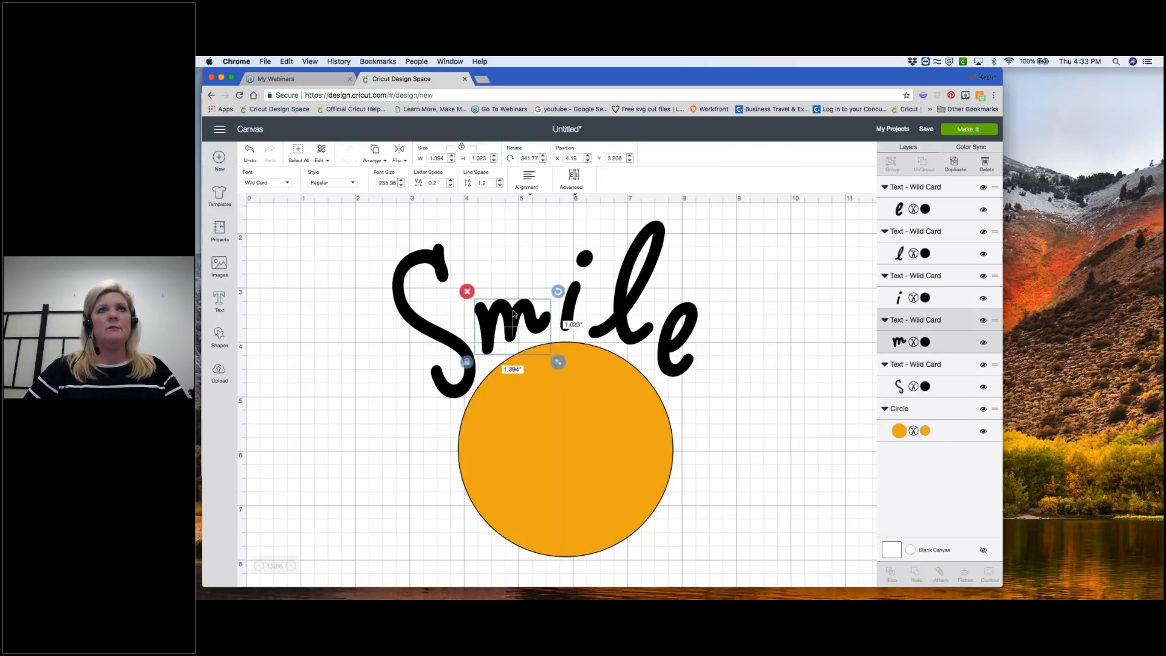
# - Rotate the l and the e clockwise to follow the circle's curve, with the e at about 26.38 degrees
pyautogui.click(614, 327)
pyautogui.moveTo(672, 216); pyautogui.dragTo(680, 224)
pyautogui.moveTo(659, 265); pyautogui.dragTo(711, 331)
pyautogui.click(690, 322)
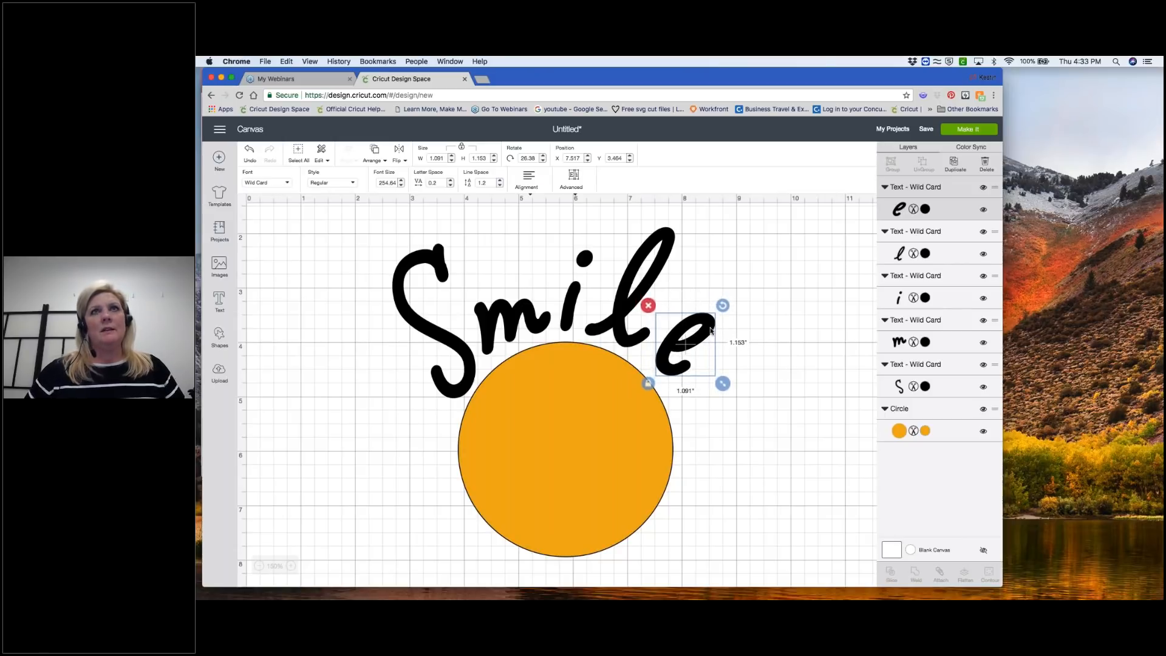
# - Delete the orange circle beneath the arched Smile letters
pyautogui.click(580, 416)
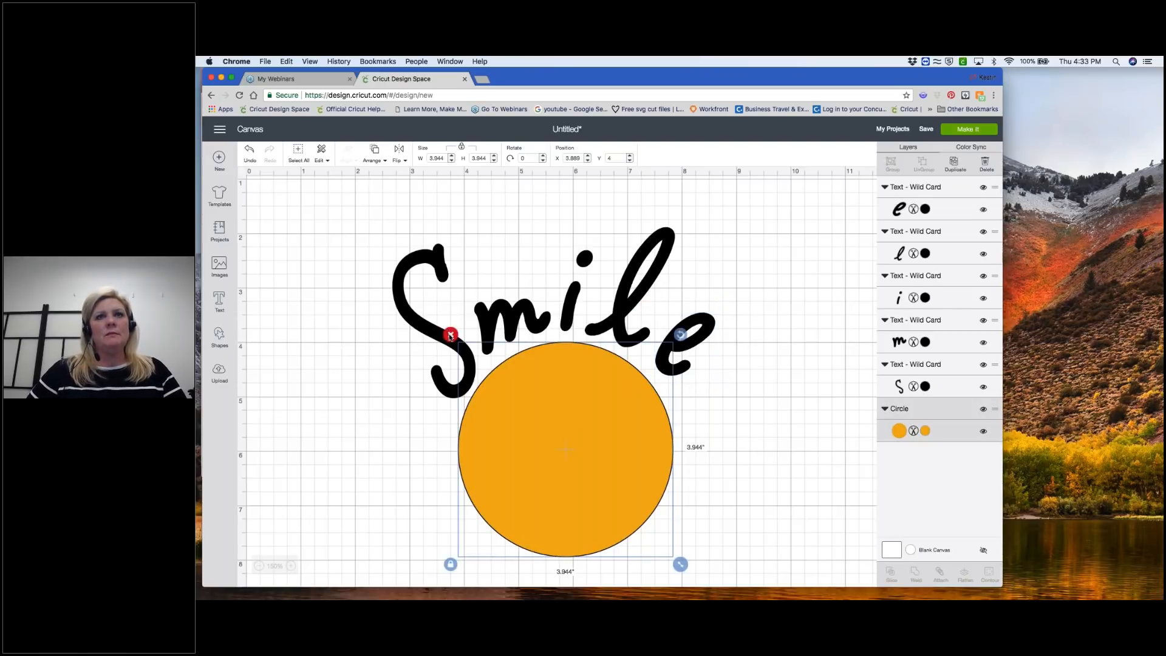
pyautogui.click(451, 335)
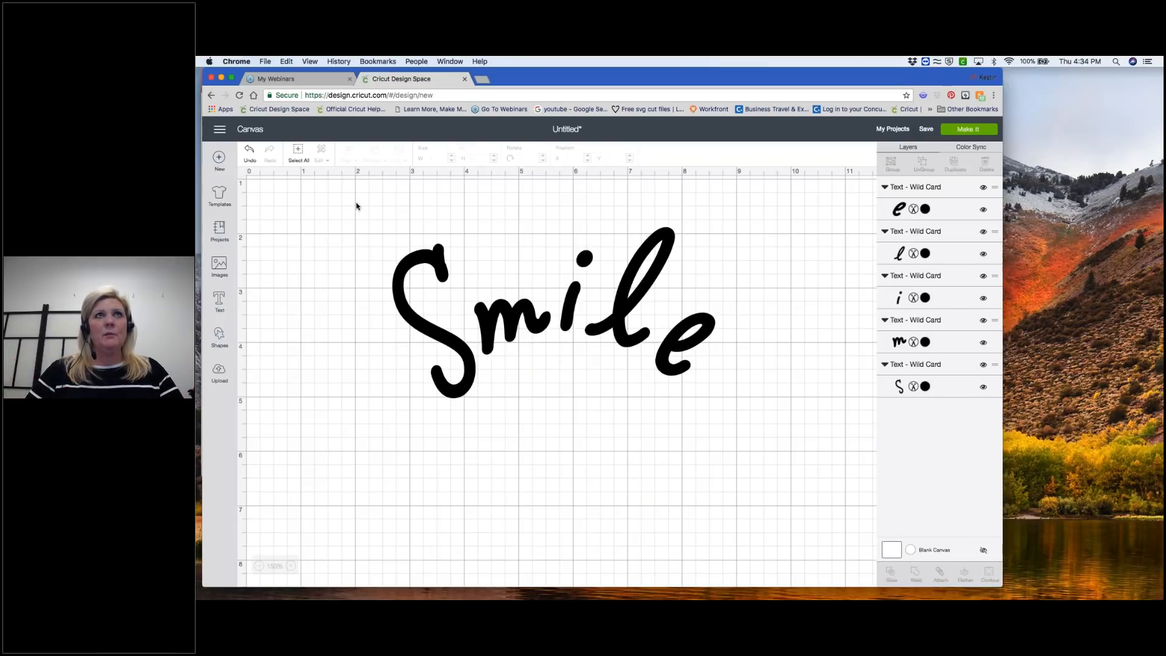
# - Group all the arched Smile letters and move the group to about X 2.58, Y 2.38
pyautogui.moveTo(357, 204); pyautogui.dragTo(754, 437)
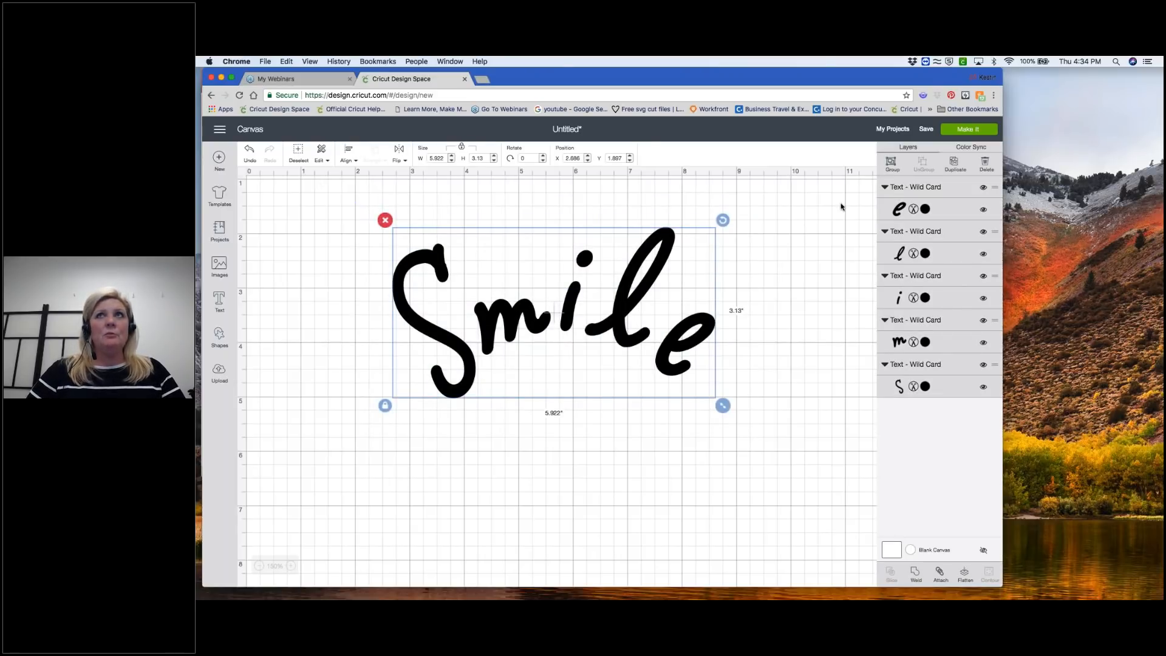
pyautogui.click(892, 163)
pyautogui.moveTo(538, 328); pyautogui.dragTo(533, 354)
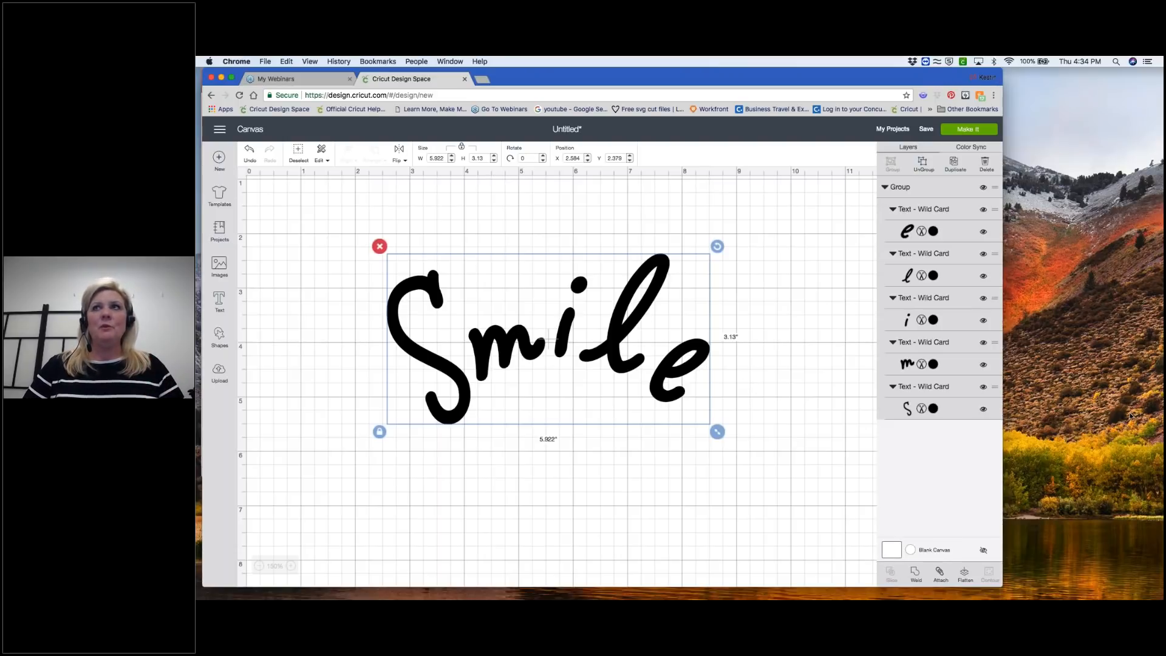
pyautogui.click(1125, 374)
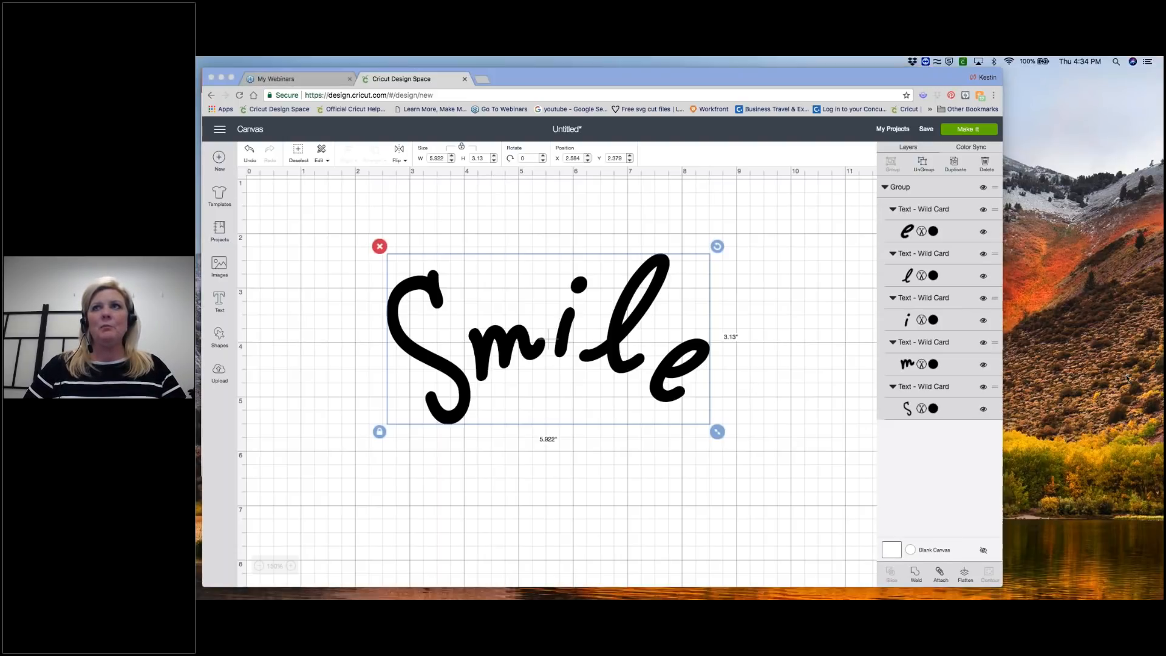
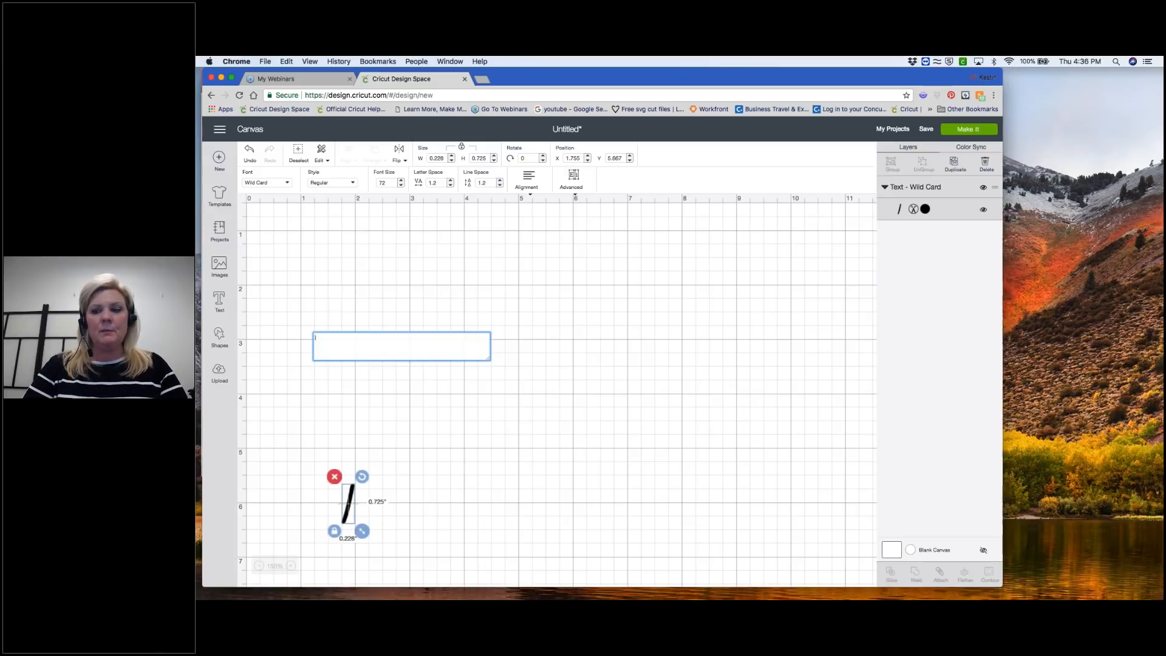
# - Add "Love" and "You" on separate lines beneath the I in the new text
pyautogui.press('Return')
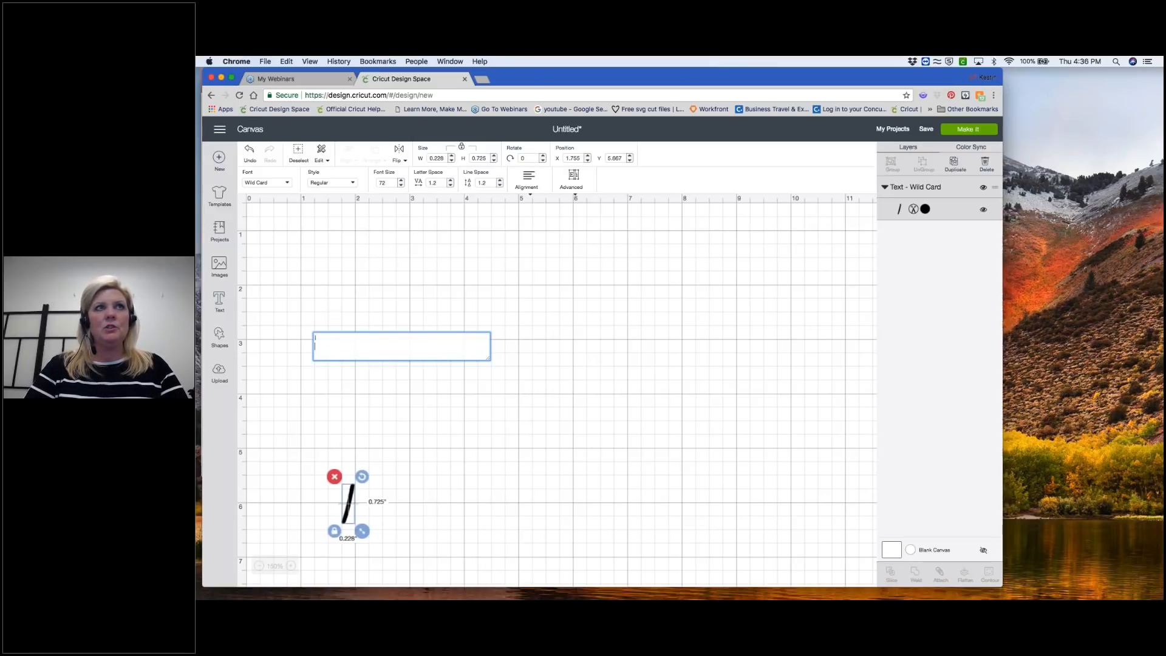
pyautogui.write('Love')
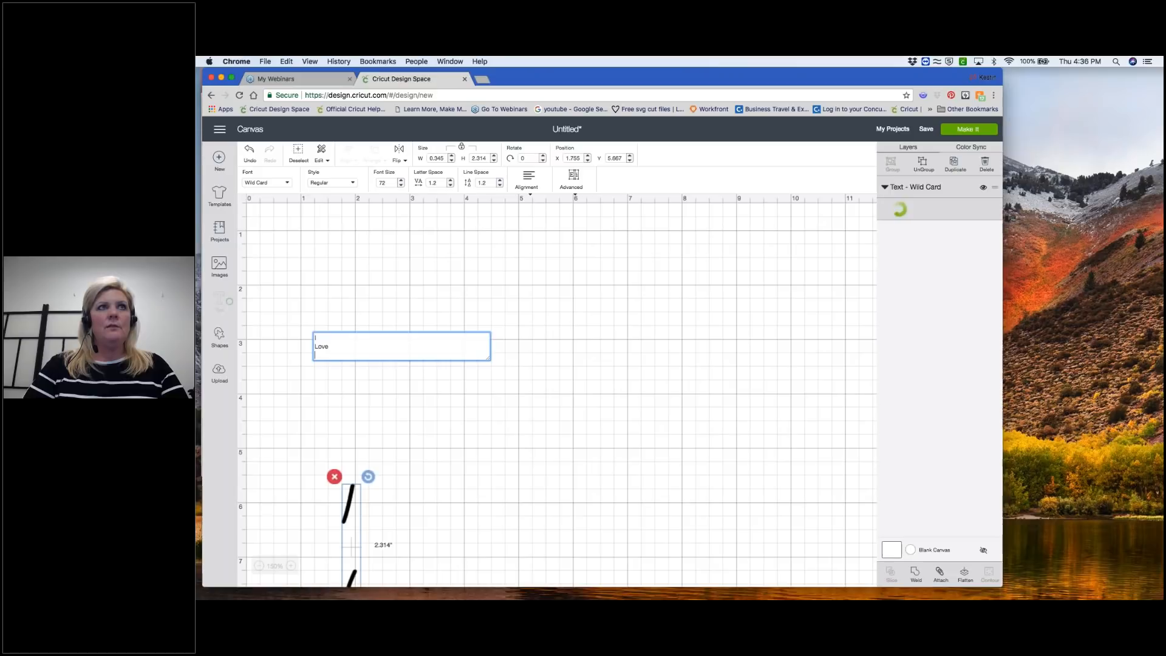
pyautogui.press('Return')
pyautogui.write('You')
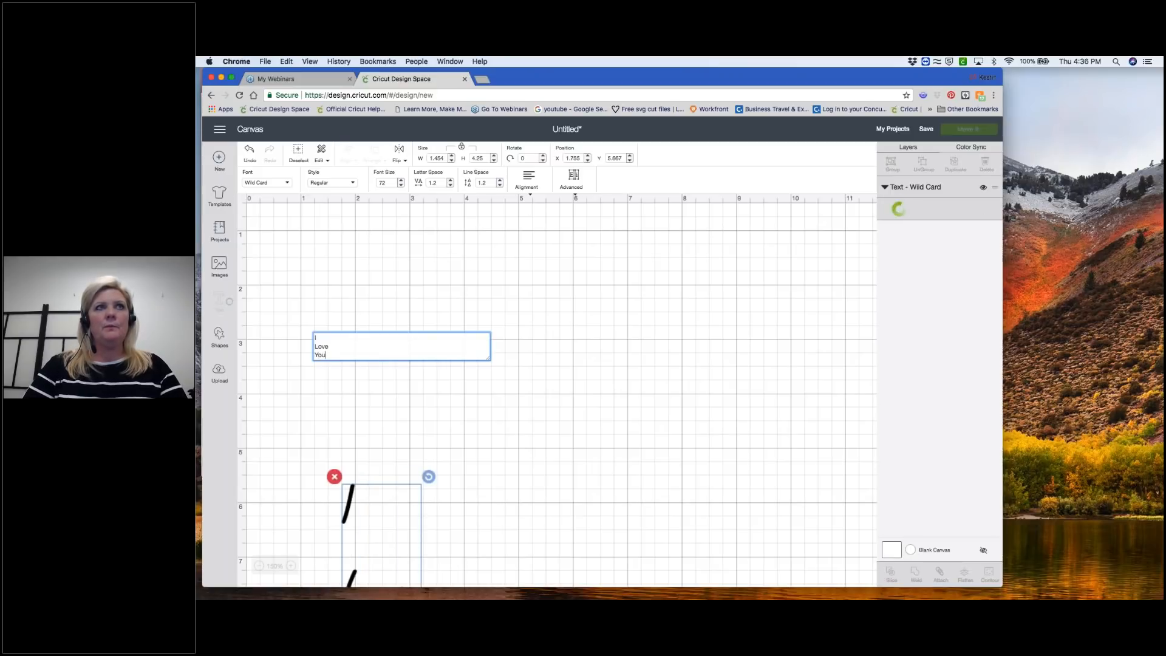
pyautogui.press('Return')
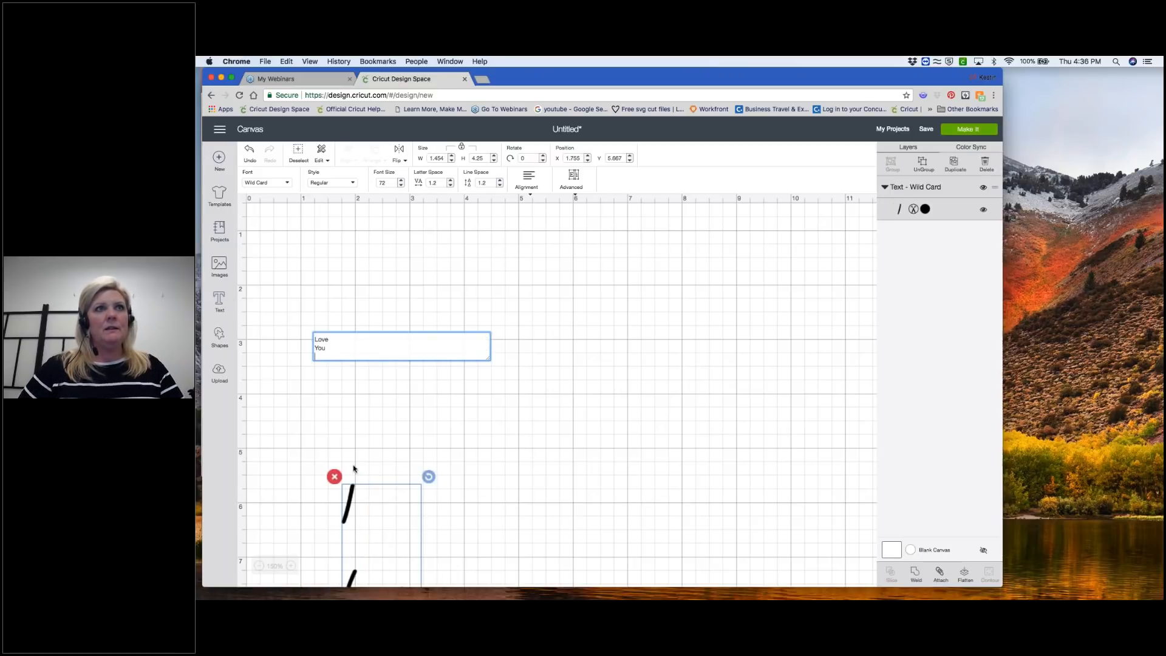
# - Enlarge the I Love You text to about 1.89 by 5.52 inches and place it at about X 6.86, Y 0.57
pyautogui.click(388, 505)
pyautogui.moveTo(362, 501); pyautogui.dragTo(562, 222)
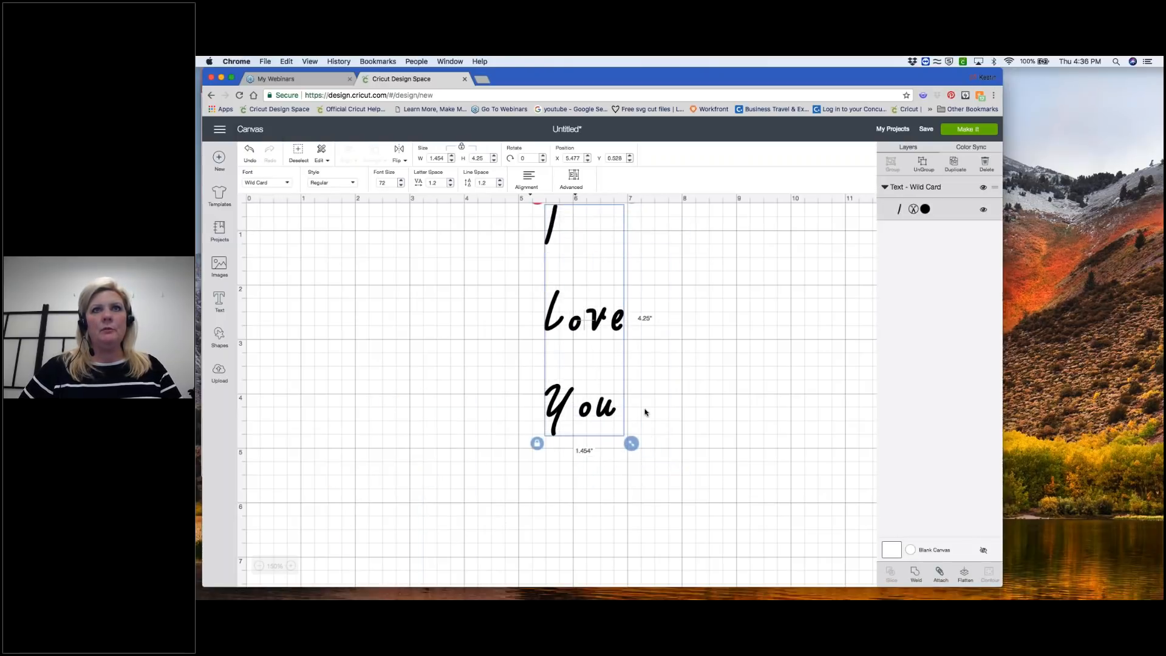
pyautogui.moveTo(632, 444); pyautogui.dragTo(742, 514)
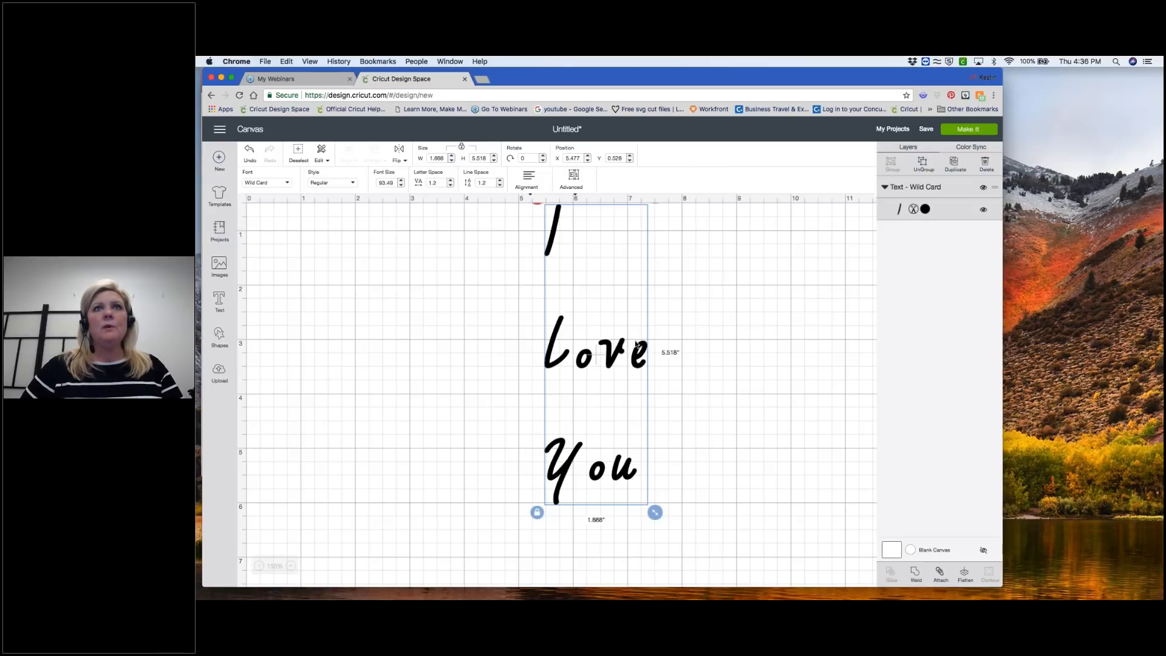
pyautogui.moveTo(650, 354); pyautogui.dragTo(715, 354)
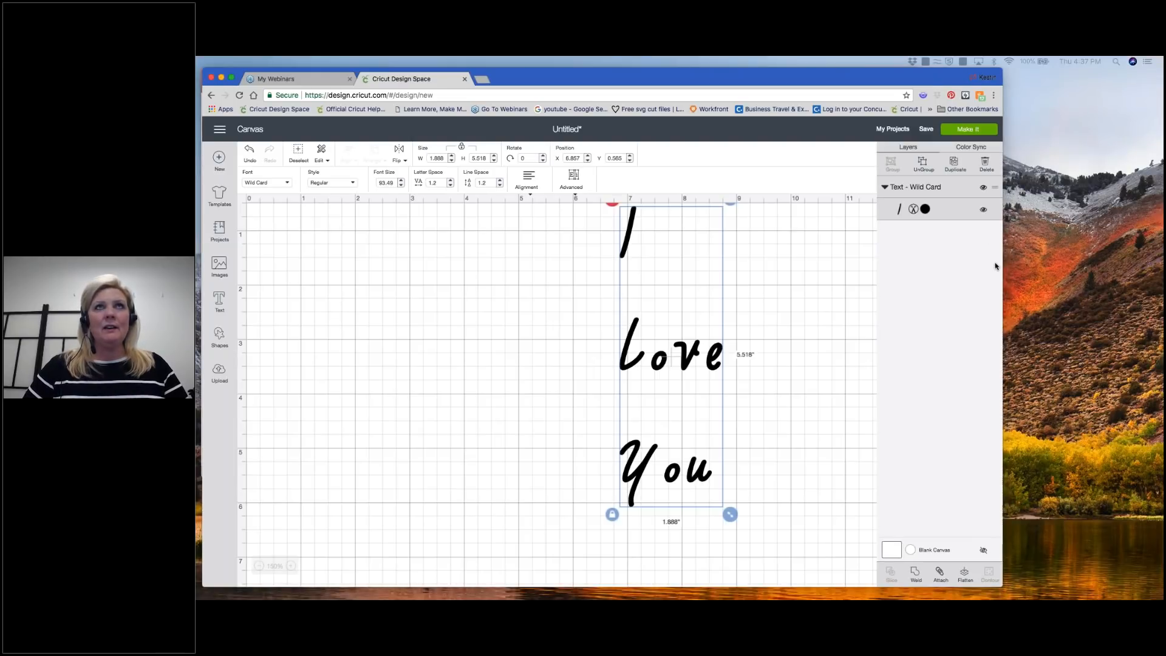
# - Reduce the line space of the I Love You text to -5.7
pyautogui.moveTo(457, 165)
pyautogui.mouseDown()
pyautogui.moveTo(459, 195)
pyautogui.moveTo(512, 195)
pyautogui.moveTo(507, 169)
pyautogui.moveTo(466, 159)
pyautogui.mouseUp()
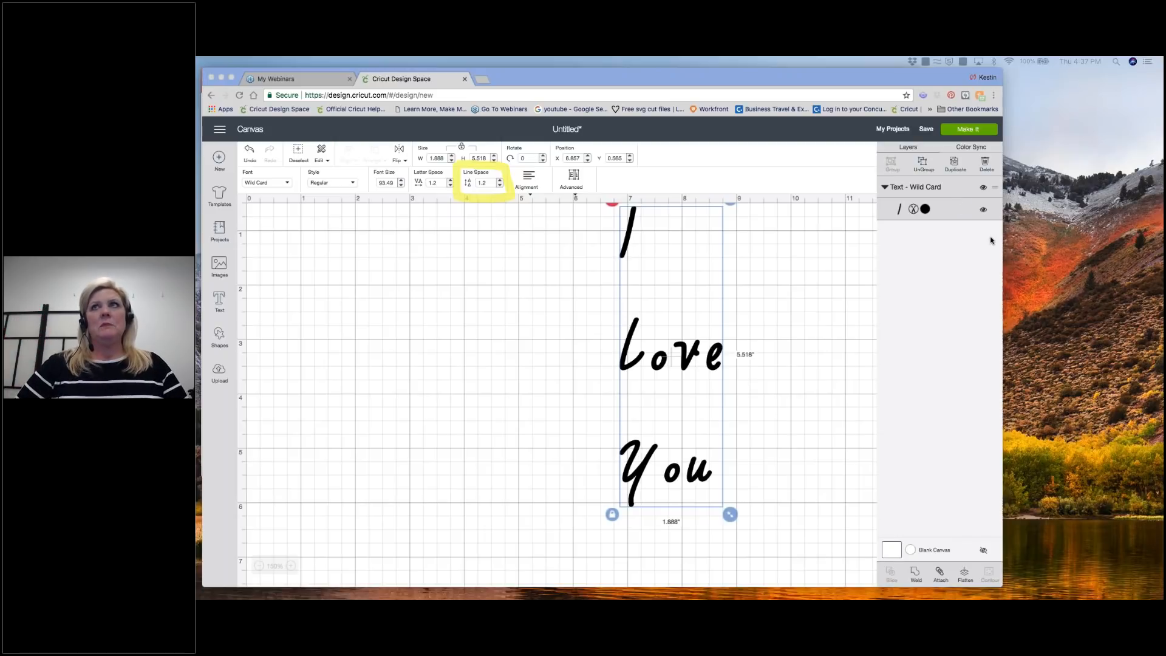
pyautogui.click(501, 187)
pyautogui.click(500, 186)
pyautogui.click(500, 186)
pyautogui.click(501, 186)
pyautogui.click(500, 186)
pyautogui.click(501, 186)
pyautogui.click(501, 187)
pyautogui.click(500, 186)
pyautogui.click(500, 186)
pyautogui.click(501, 186)
pyautogui.click(500, 186)
pyautogui.click(501, 187)
pyautogui.click(501, 185)
pyautogui.click(501, 186)
pyautogui.click(501, 187)
pyautogui.click(500, 186)
pyautogui.click(500, 186)
pyautogui.click(500, 186)
pyautogui.click(500, 186)
pyautogui.click(500, 186)
pyautogui.click(500, 186)
pyautogui.click(500, 186)
pyautogui.click(500, 186)
pyautogui.click(501, 187)
pyautogui.click(500, 186)
pyautogui.click(500, 187)
pyautogui.click(500, 186)
pyautogui.click(500, 187)
pyautogui.click(500, 186)
pyautogui.click(501, 186)
pyautogui.click(500, 187)
pyautogui.click(501, 186)
pyautogui.click(500, 187)
pyautogui.click(500, 186)
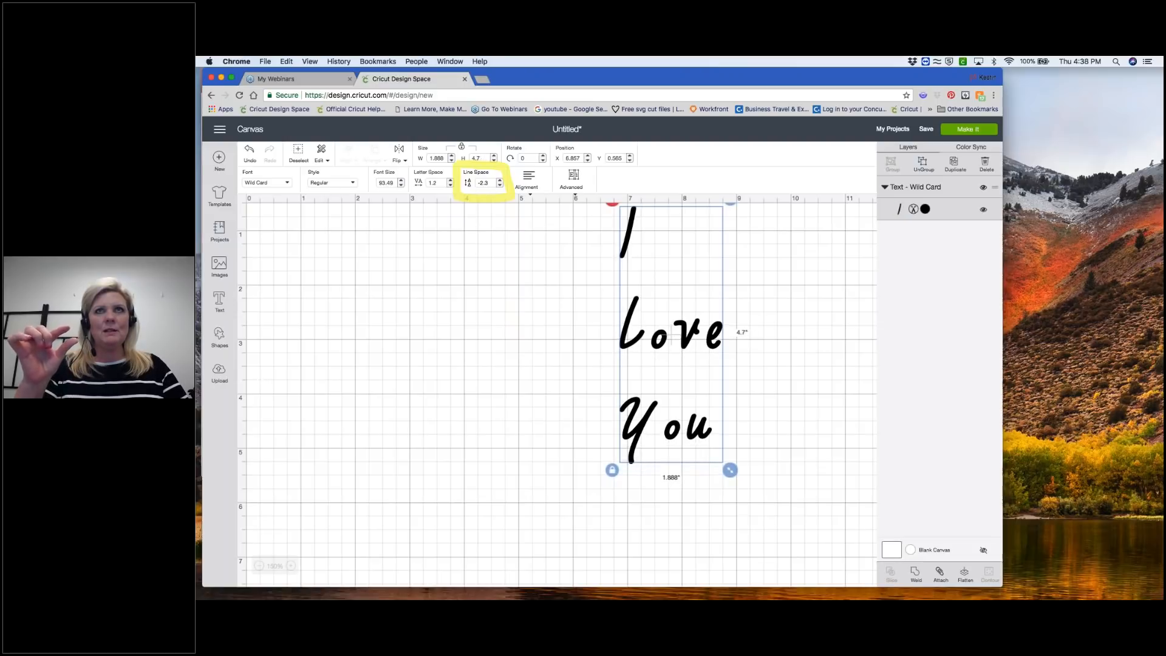
pyautogui.click(501, 186)
pyautogui.click(500, 186)
pyautogui.click(500, 187)
pyautogui.click(500, 186)
pyautogui.click(500, 185)
pyautogui.click(500, 187)
pyautogui.click(500, 186)
pyautogui.click(500, 186)
pyautogui.click(500, 186)
pyautogui.click(500, 186)
pyautogui.click(501, 186)
pyautogui.click(500, 185)
pyautogui.click(501, 186)
pyautogui.click(501, 186)
pyautogui.click(500, 186)
pyautogui.click(501, 186)
pyautogui.click(501, 187)
pyautogui.click(500, 186)
pyautogui.click(500, 186)
pyautogui.click(500, 186)
pyautogui.click(500, 186)
pyautogui.click(500, 186)
pyautogui.click(500, 186)
pyautogui.click(501, 186)
pyautogui.click(500, 187)
pyautogui.click(500, 186)
pyautogui.click(501, 186)
pyautogui.click(501, 186)
pyautogui.click(500, 186)
pyautogui.click(500, 186)
pyautogui.click(501, 186)
pyautogui.click(500, 186)
pyautogui.click(500, 186)
pyautogui.click(501, 187)
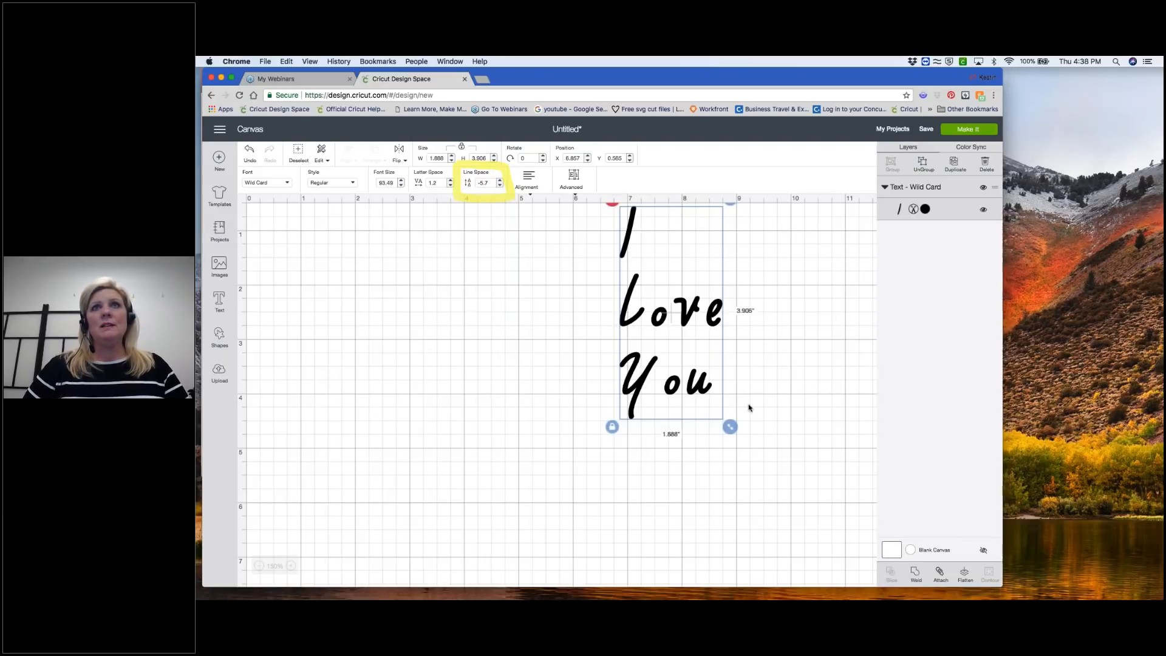
# - Move the I Love You text to about X 6.48, Y 1.04 and center-align its lines
pyautogui.moveTo(717, 305); pyautogui.dragTo(697, 331)
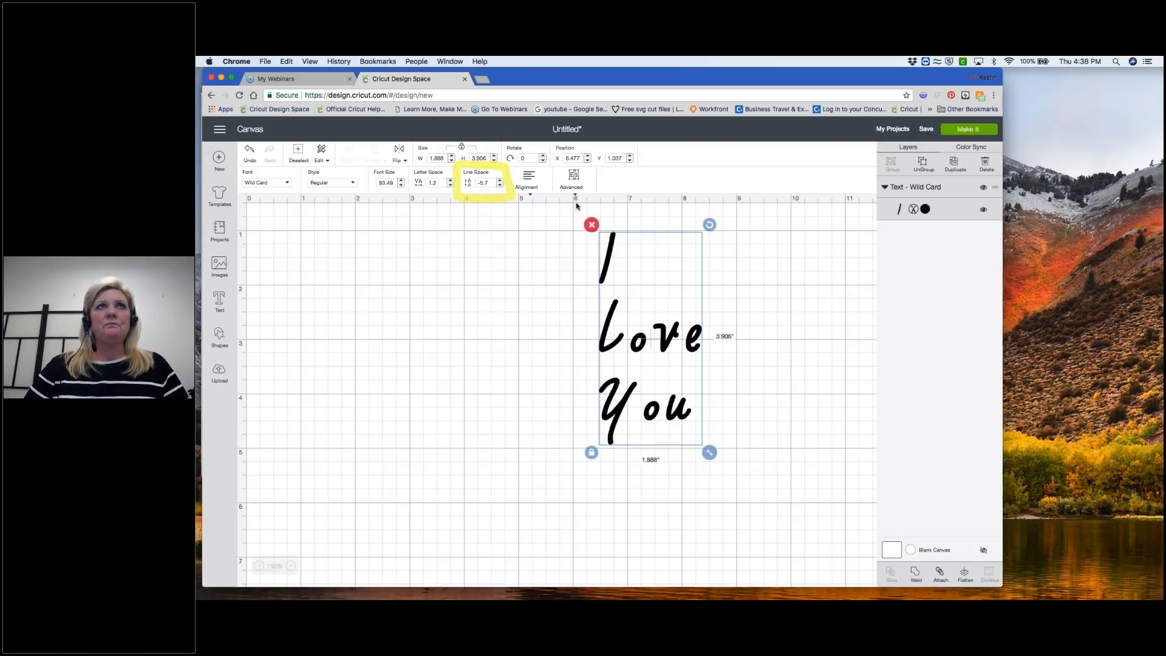
pyautogui.click(529, 182)
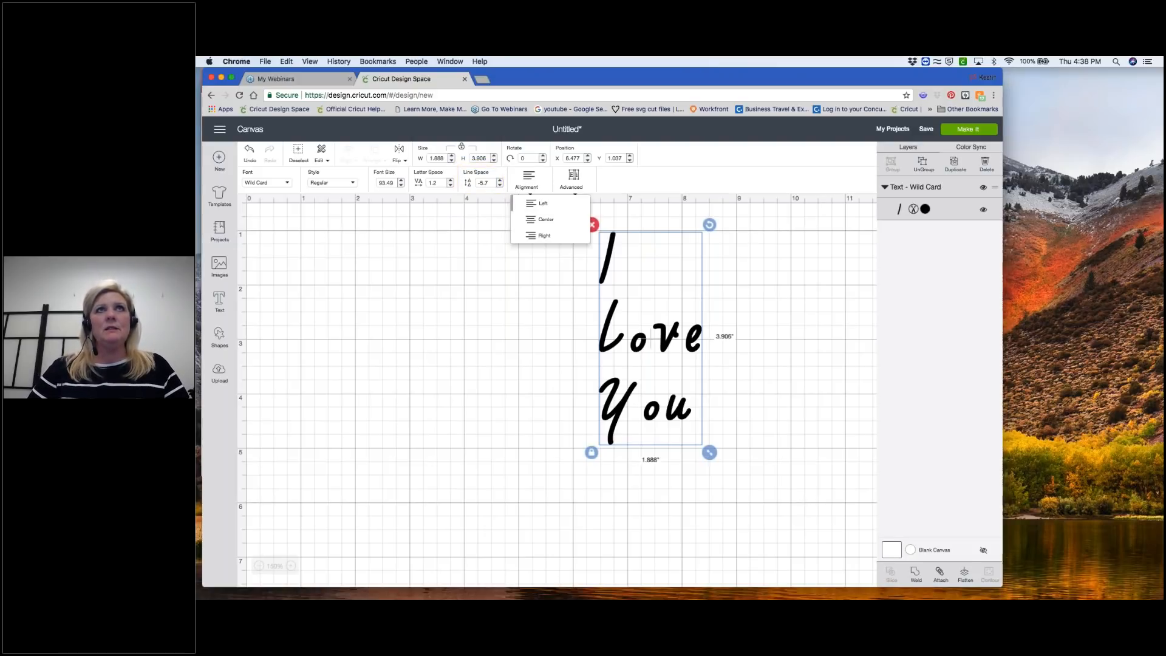
pyautogui.click(546, 220)
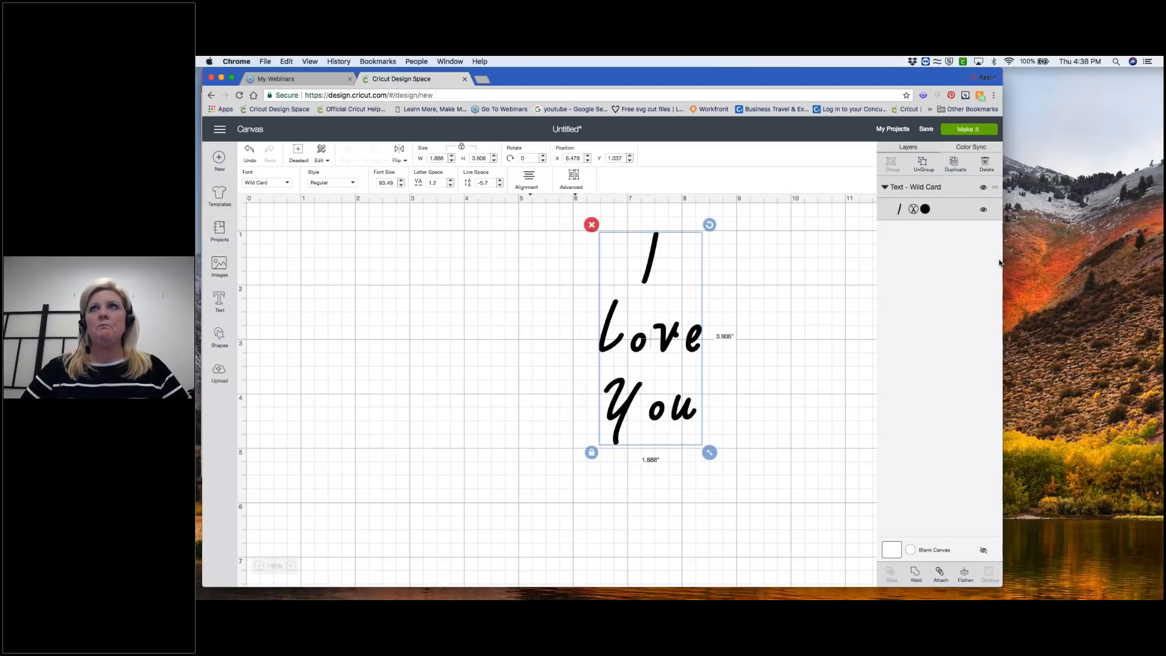
# - Check the styles available for the Wild Card font and change the I Love You text to the Wild Ones font
pyautogui.moveTo(300, 163)
pyautogui.mouseDown()
pyautogui.moveTo(367, 191)
pyautogui.moveTo(365, 161)
pyautogui.moveTo(301, 166)
pyautogui.mouseUp()
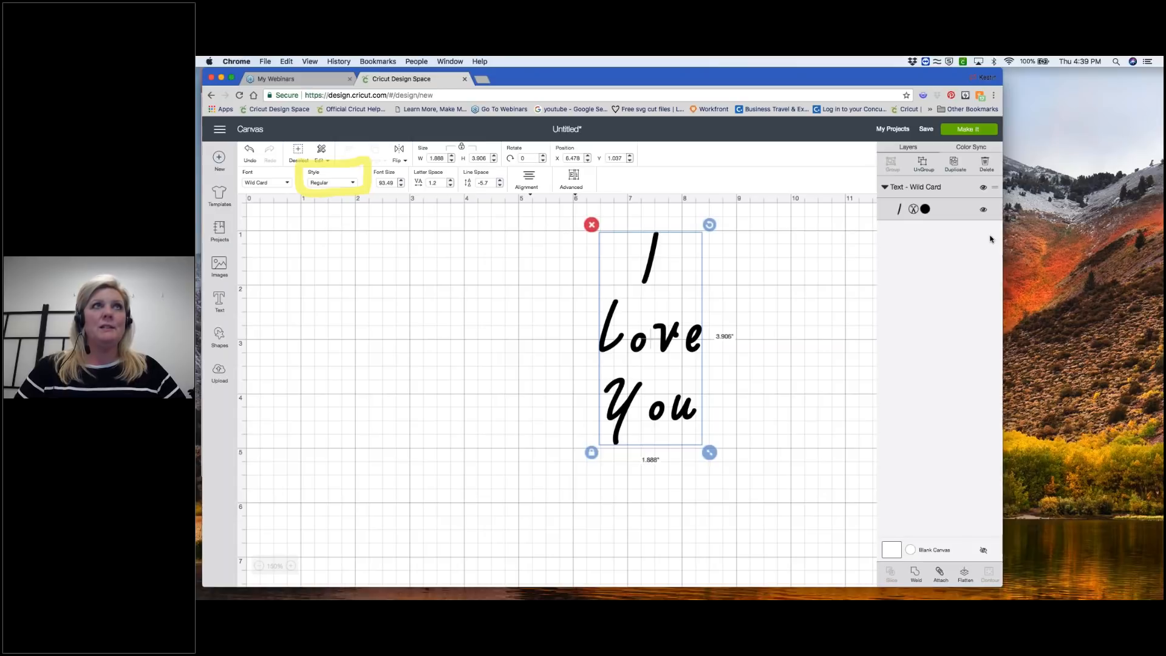
pyautogui.click(354, 184)
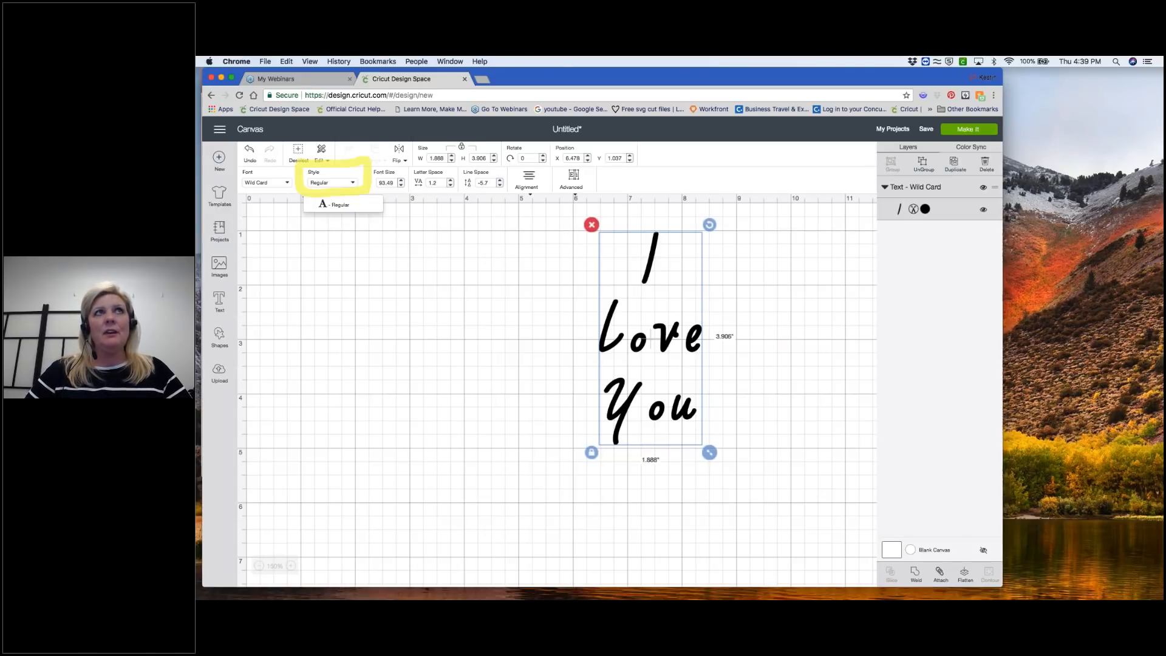
pyautogui.click(352, 184)
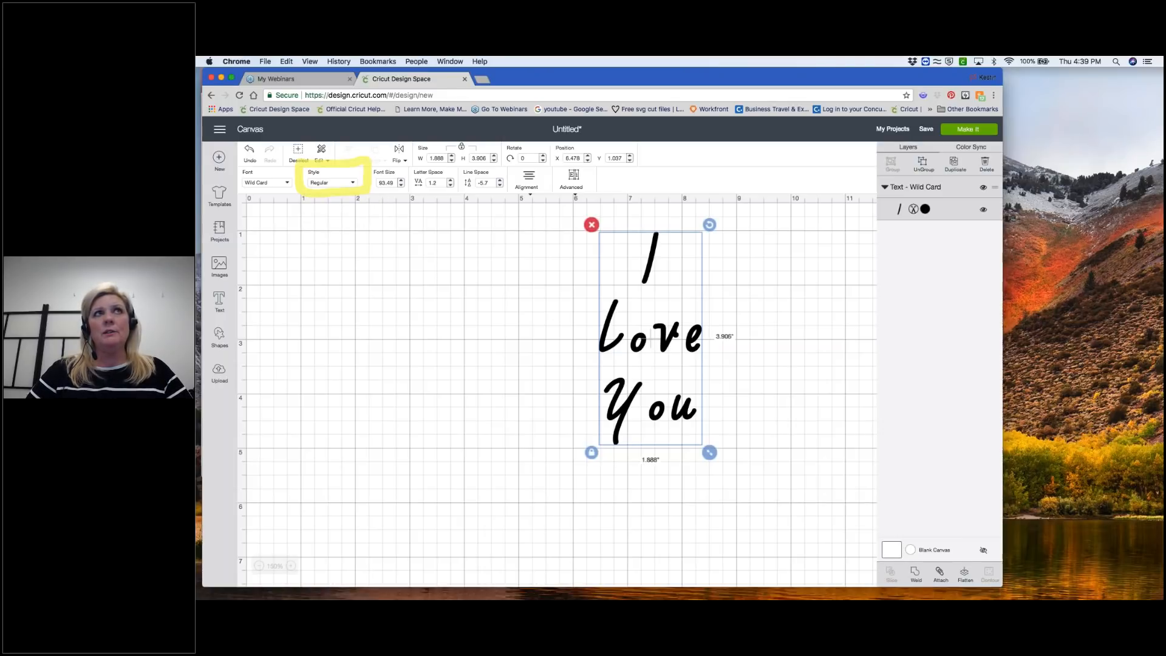
pyautogui.click(288, 184)
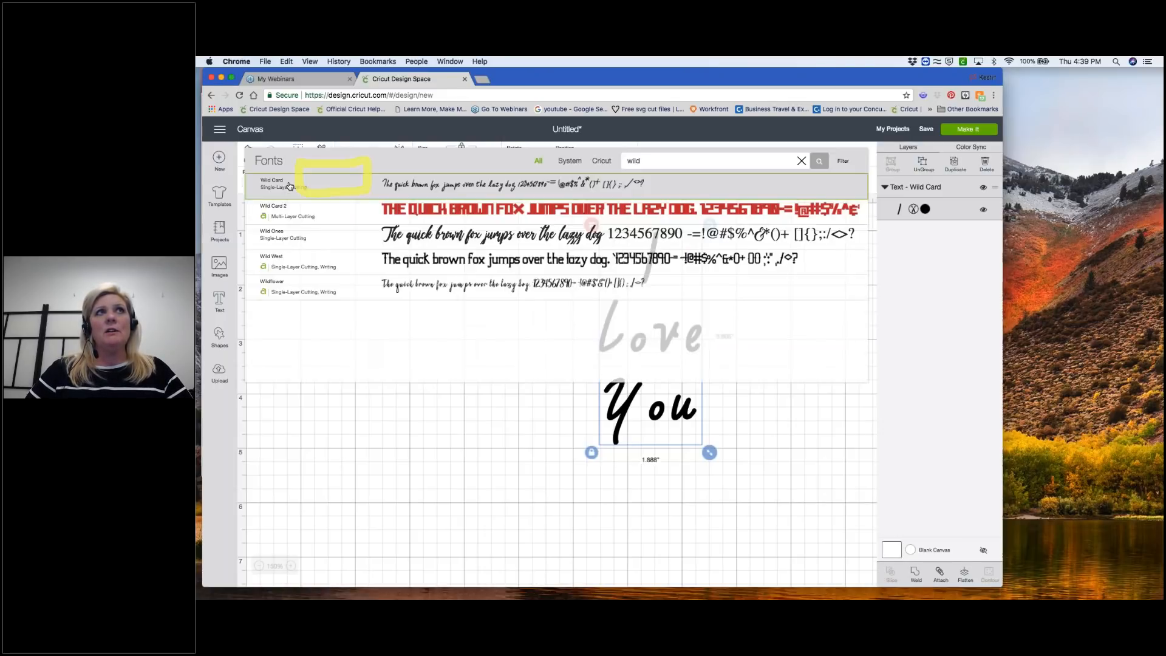
pyautogui.click(296, 244)
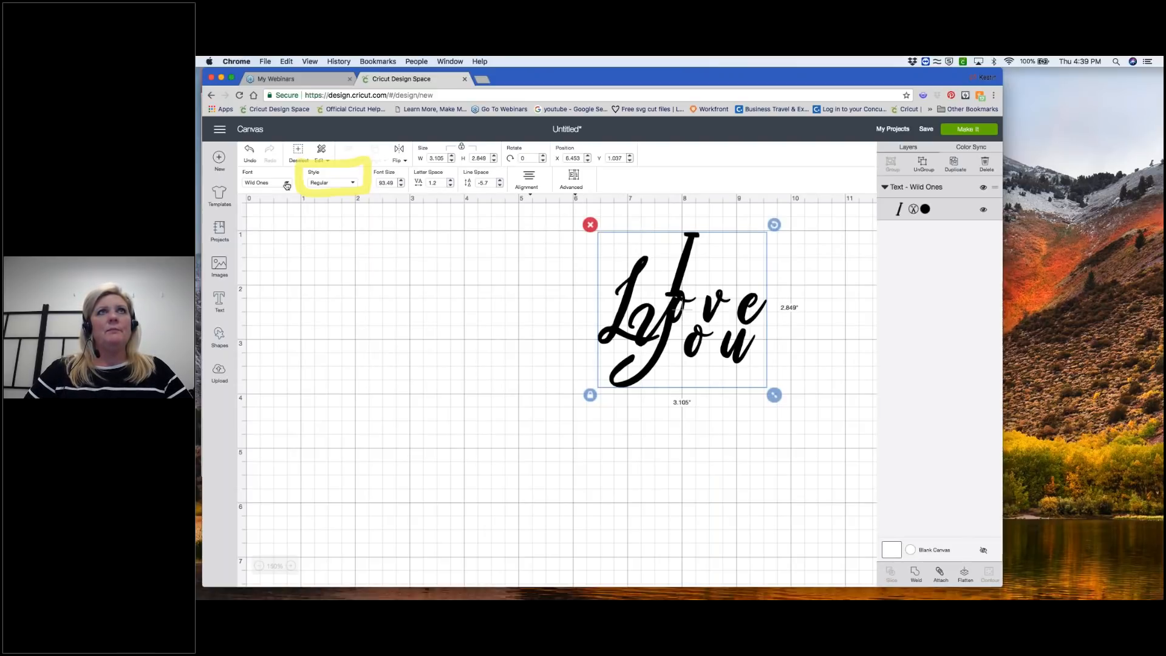
# - Increase the line space of the I Love You text to 2
pyautogui.click(501, 182)
pyautogui.click(500, 181)
pyautogui.click(501, 181)
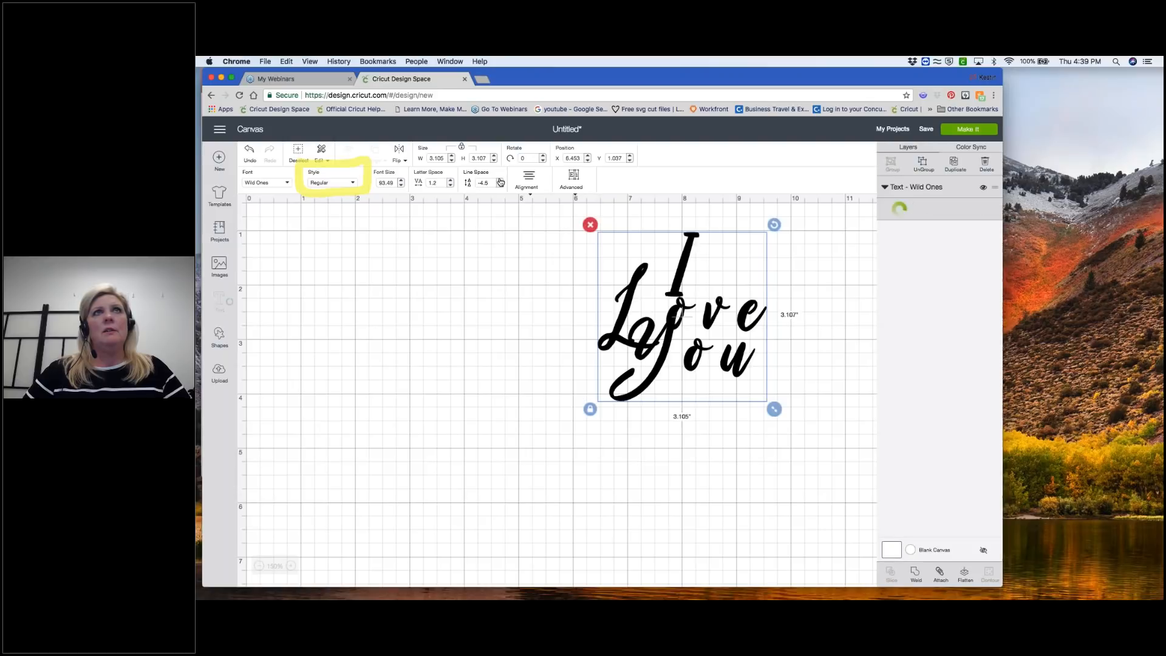
pyautogui.click(500, 181)
pyautogui.click(500, 180)
pyautogui.click(500, 180)
pyautogui.click(500, 180)
pyautogui.click(500, 181)
pyautogui.click(501, 181)
pyautogui.click(500, 181)
pyautogui.click(500, 181)
pyautogui.click(501, 180)
pyautogui.click(500, 181)
pyautogui.click(501, 180)
pyautogui.click(500, 180)
pyautogui.click(500, 181)
pyautogui.click(501, 180)
pyautogui.click(500, 180)
pyautogui.click(500, 180)
pyautogui.click(500, 182)
pyautogui.click(500, 181)
pyautogui.click(500, 181)
pyautogui.click(501, 181)
pyautogui.click(500, 181)
pyautogui.click(501, 180)
pyautogui.click(500, 180)
pyautogui.click(500, 182)
pyautogui.click(501, 180)
pyautogui.click(501, 181)
pyautogui.click(501, 181)
pyautogui.click(500, 181)
pyautogui.click(501, 180)
pyautogui.click(501, 180)
pyautogui.click(500, 181)
pyautogui.click(500, 181)
pyautogui.click(500, 181)
pyautogui.click(501, 181)
pyautogui.click(501, 181)
pyautogui.click(500, 180)
pyautogui.click(500, 181)
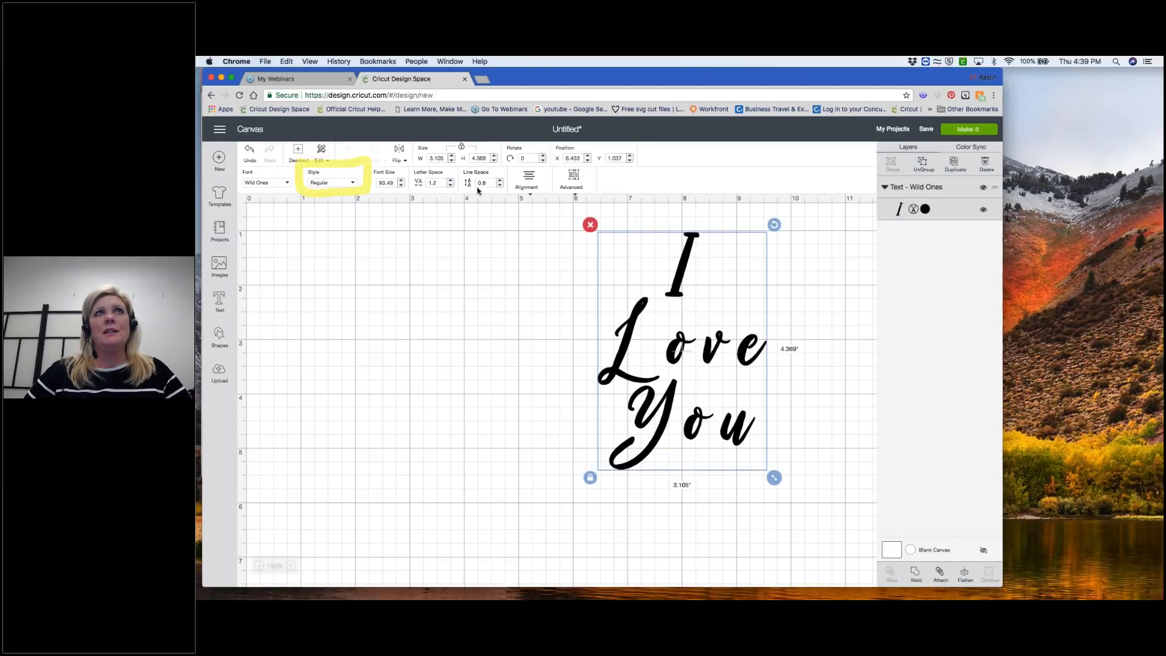
pyautogui.click(500, 180)
pyautogui.click(500, 180)
pyautogui.click(500, 181)
pyautogui.click(501, 181)
pyautogui.click(501, 181)
pyautogui.click(501, 181)
pyautogui.click(501, 181)
pyautogui.click(500, 180)
pyautogui.click(500, 181)
pyautogui.click(501, 181)
pyautogui.click(501, 180)
pyautogui.click(501, 180)
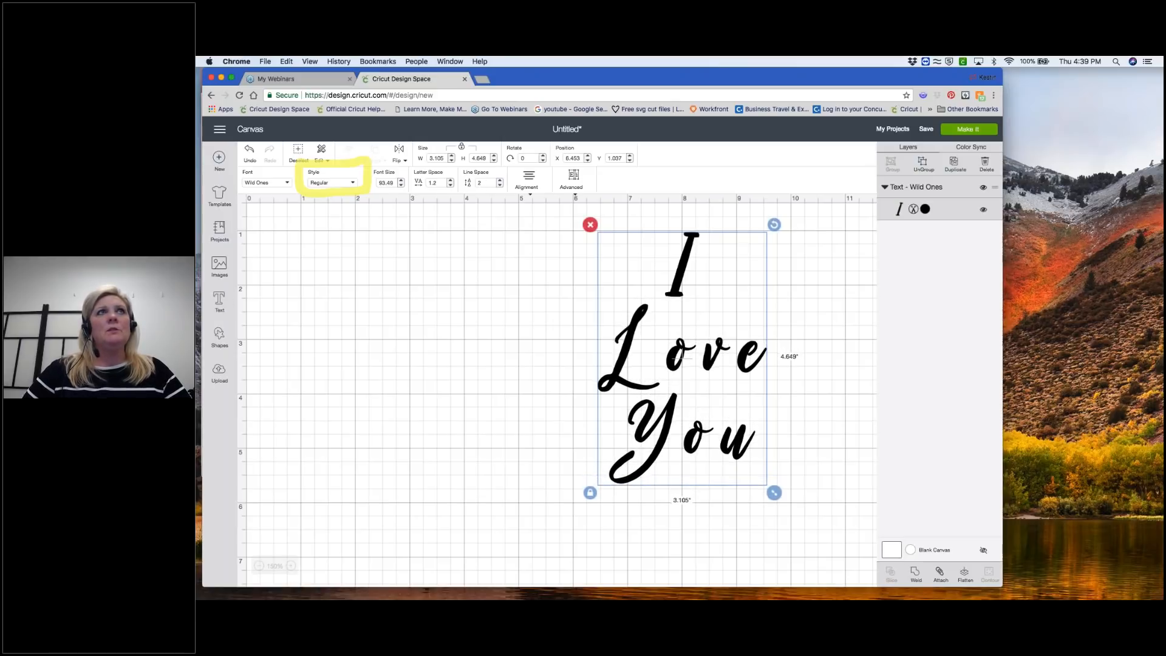
# - Try the Bold, Italic and Bold Italic styles on the I Love You text and set it back to Regular
pyautogui.click(353, 183)
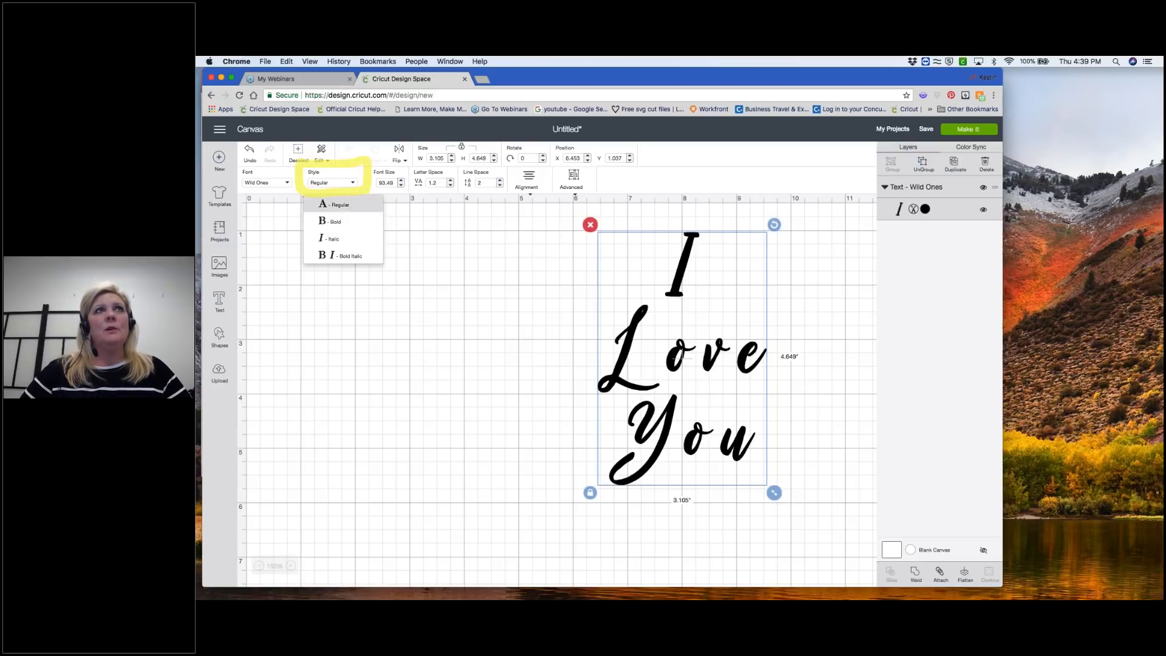
pyautogui.click(332, 222)
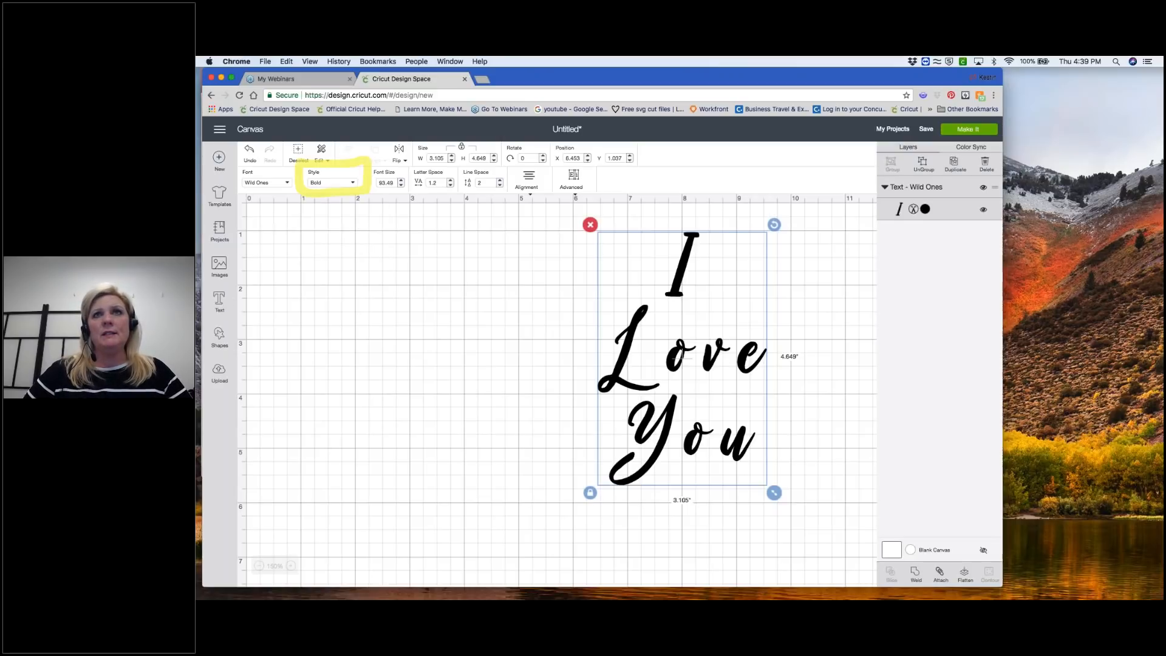
pyautogui.click(352, 183)
pyautogui.click(322, 238)
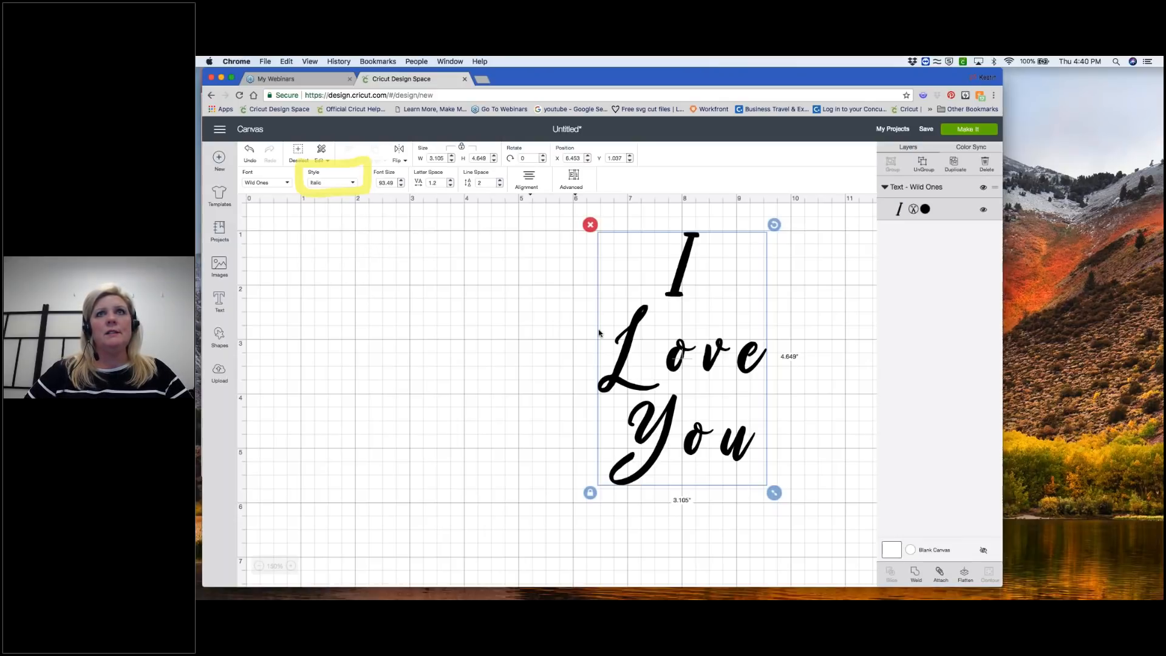
pyautogui.click(354, 184)
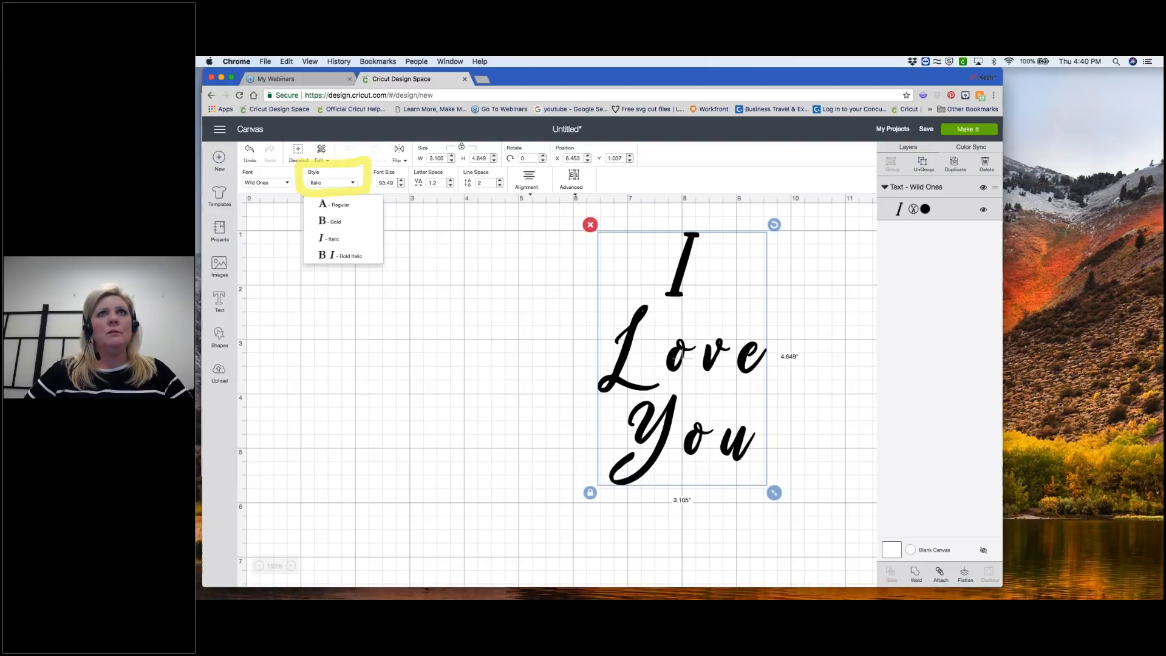
pyautogui.click(363, 257)
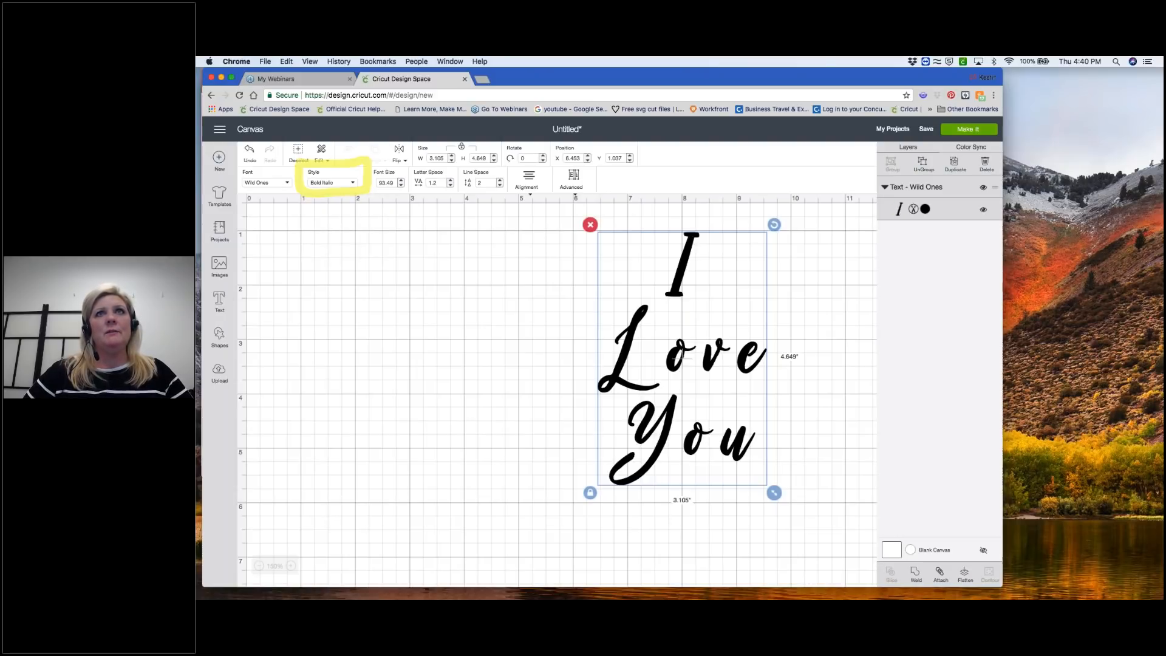
pyautogui.click(351, 183)
pyautogui.click(331, 203)
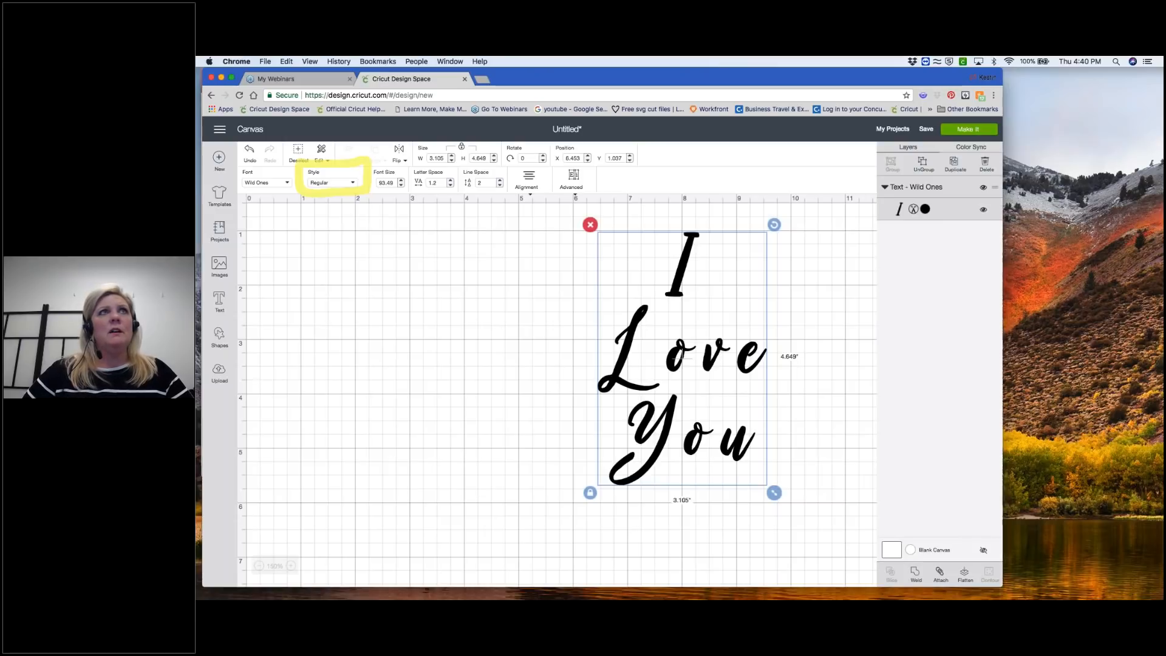
# - Clear the font search, search the fonts for DJ and change the I Love You text to DJ Flirt
pyautogui.click(289, 185)
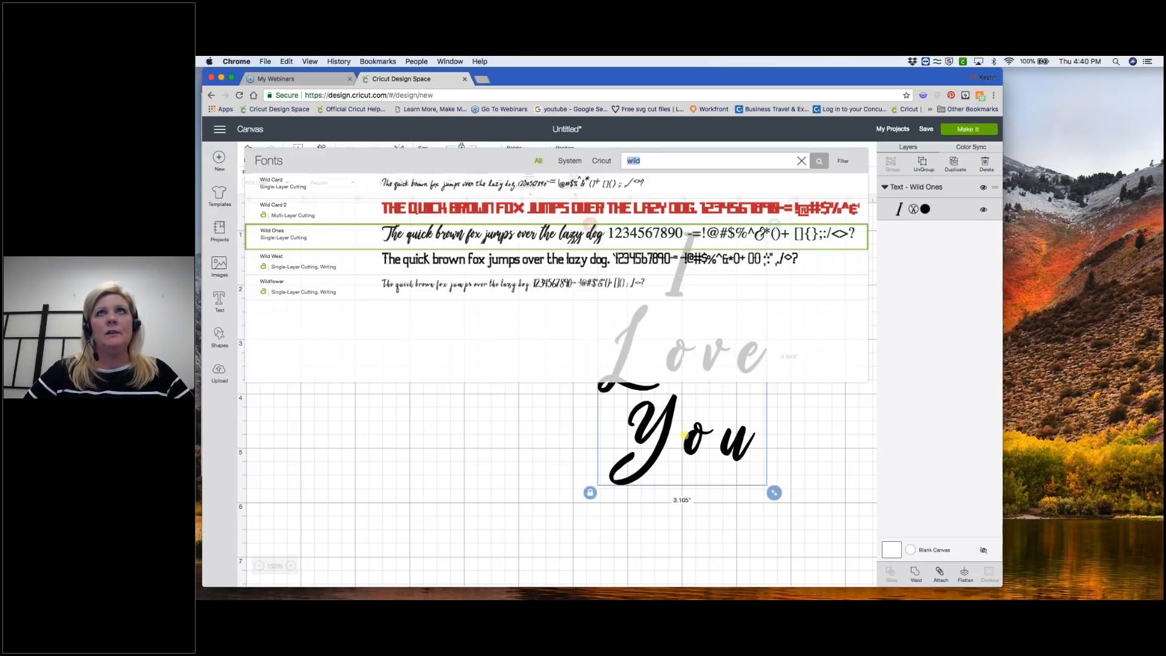
pyautogui.click(801, 162)
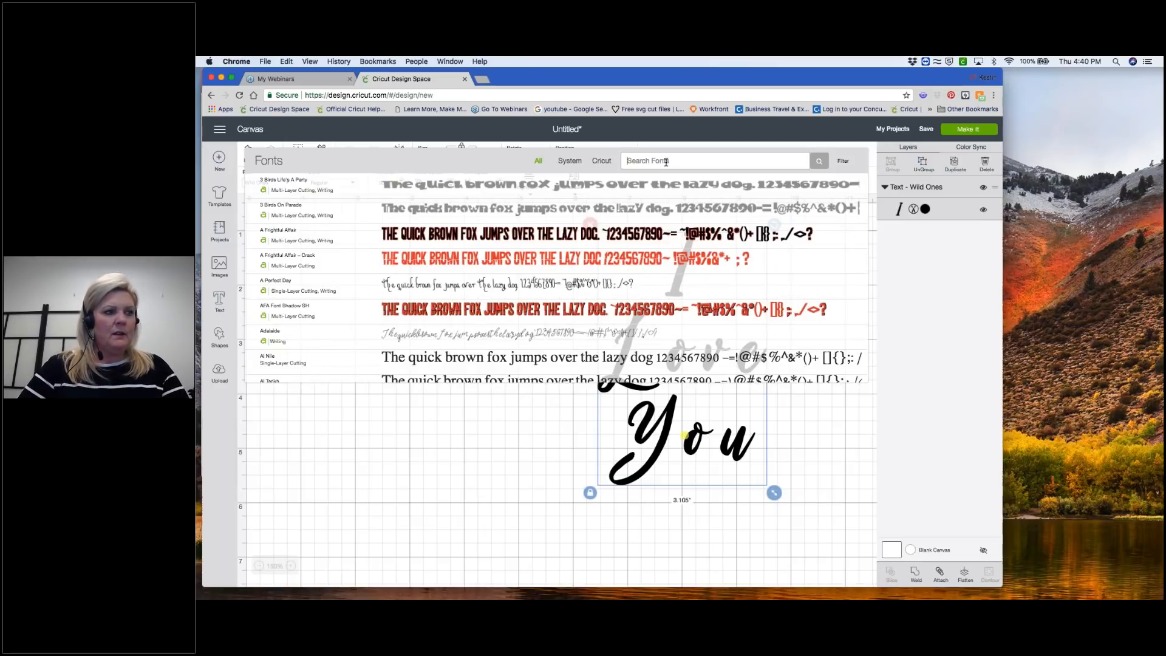
pyautogui.write('DJ')
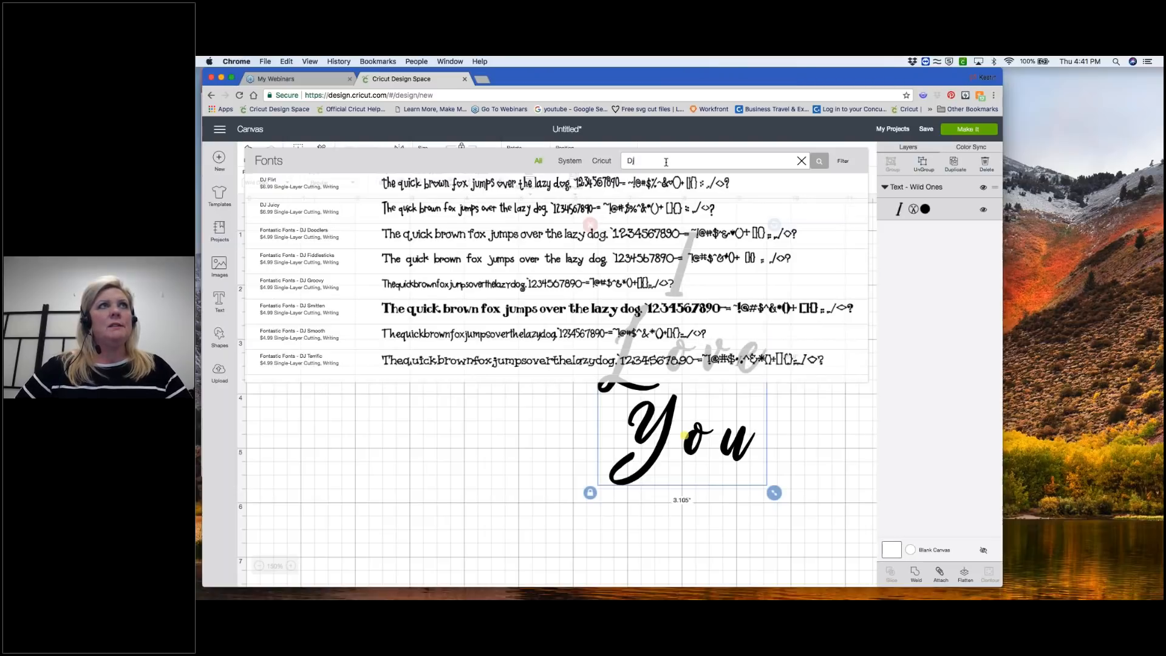
pyautogui.click(294, 187)
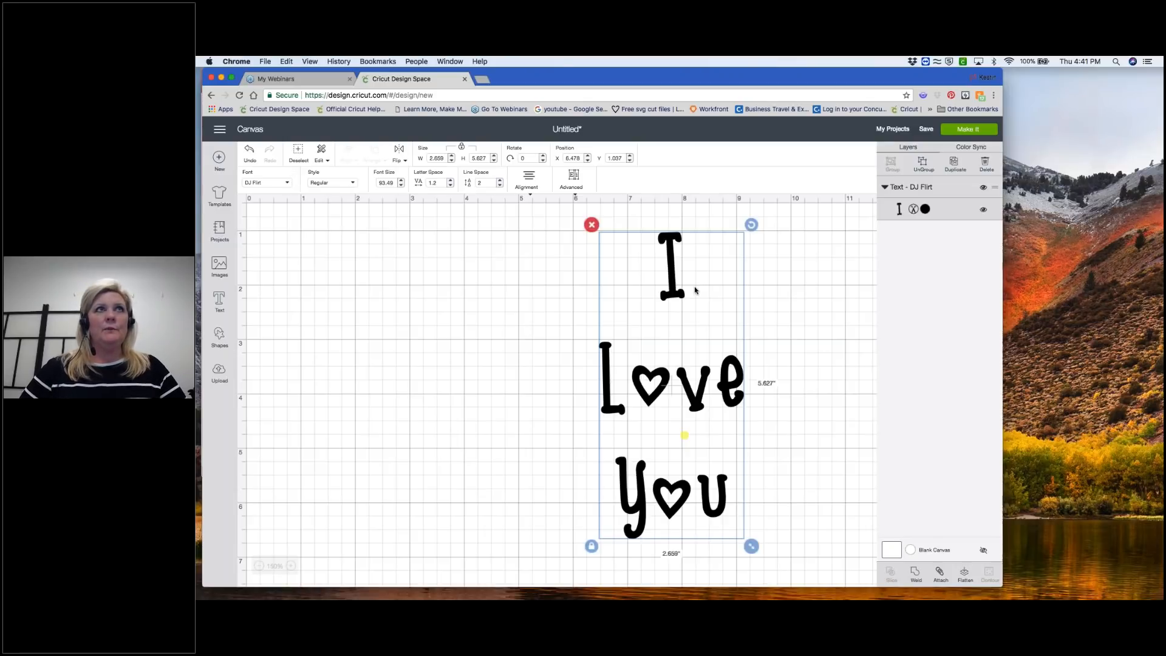
pyautogui.click(287, 186)
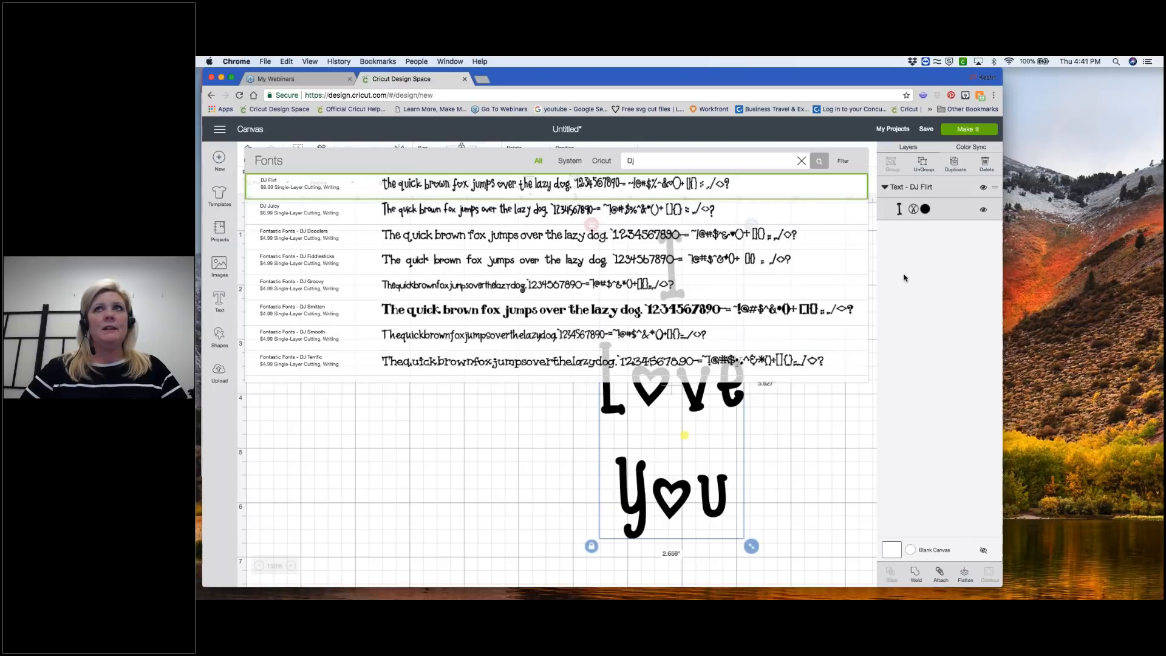
pyautogui.click(734, 459)
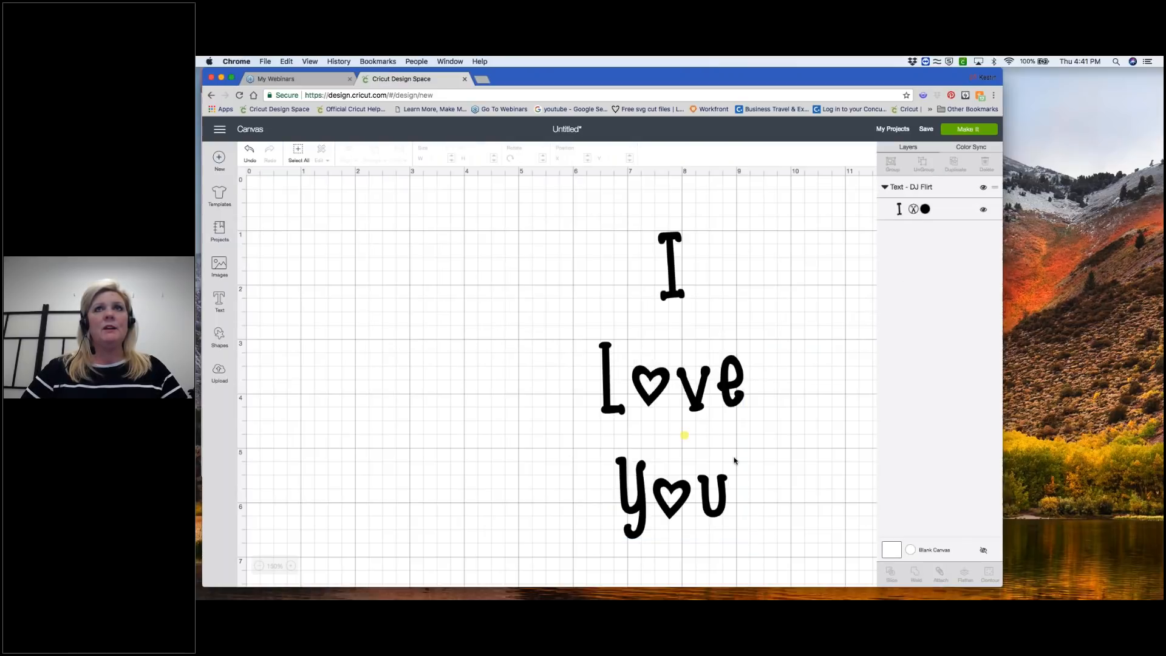
# - Change the I Love You layer from Cut to Write with the Gold 2.5 Calligraphy pen
pyautogui.click(914, 211)
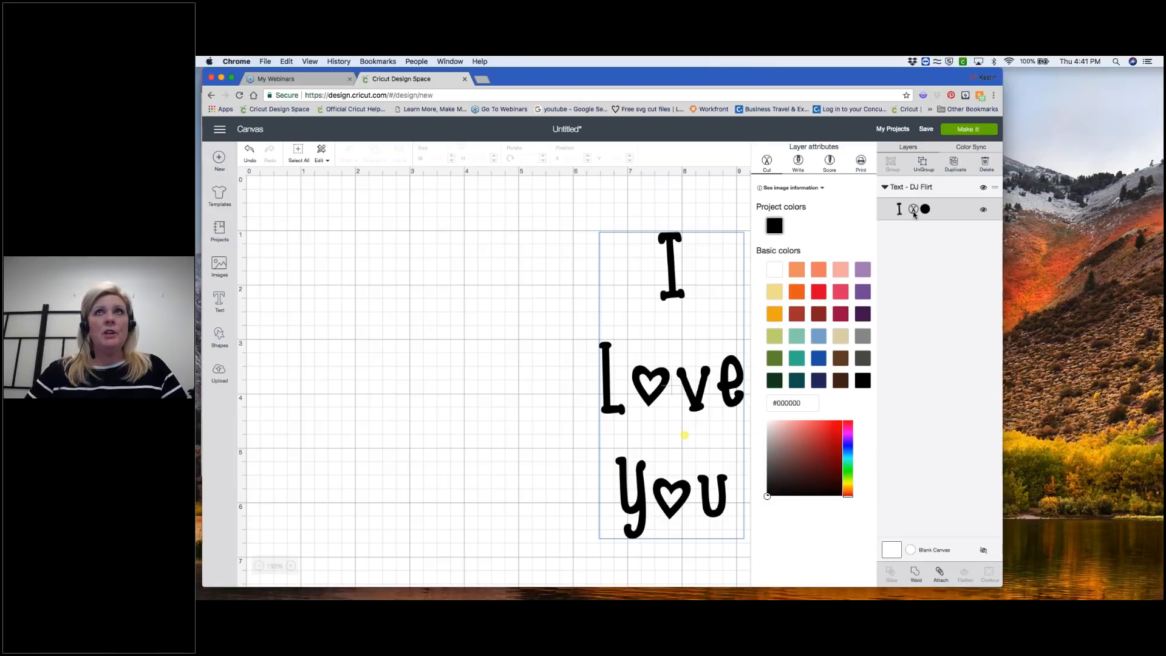
pyautogui.click(798, 162)
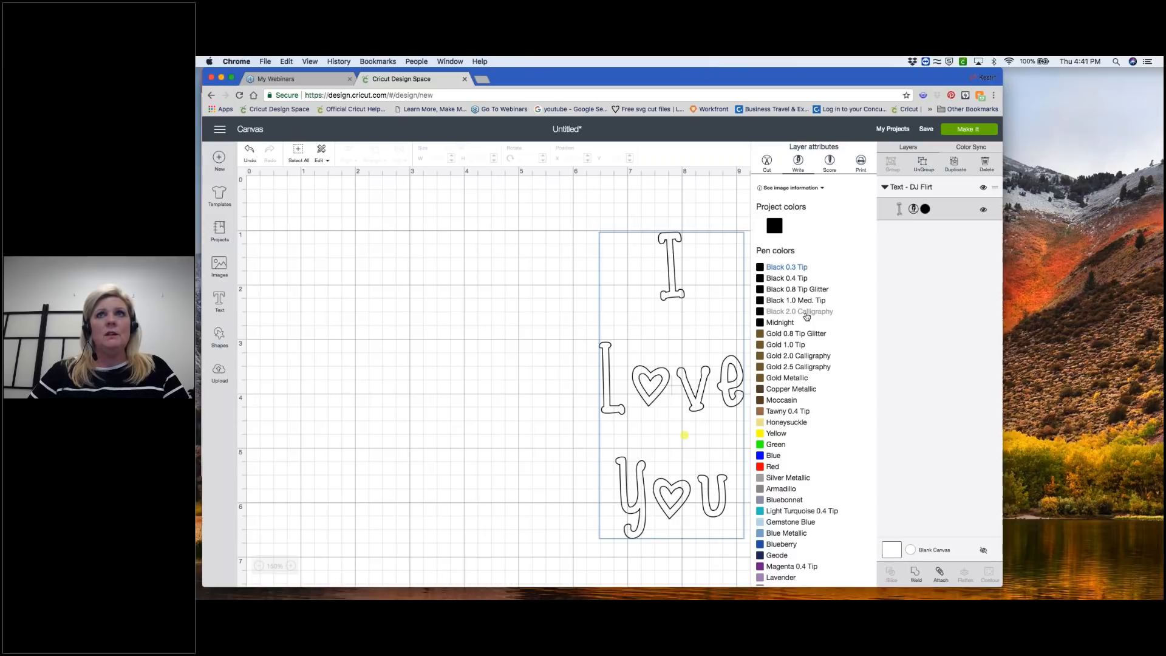
pyautogui.click(799, 368)
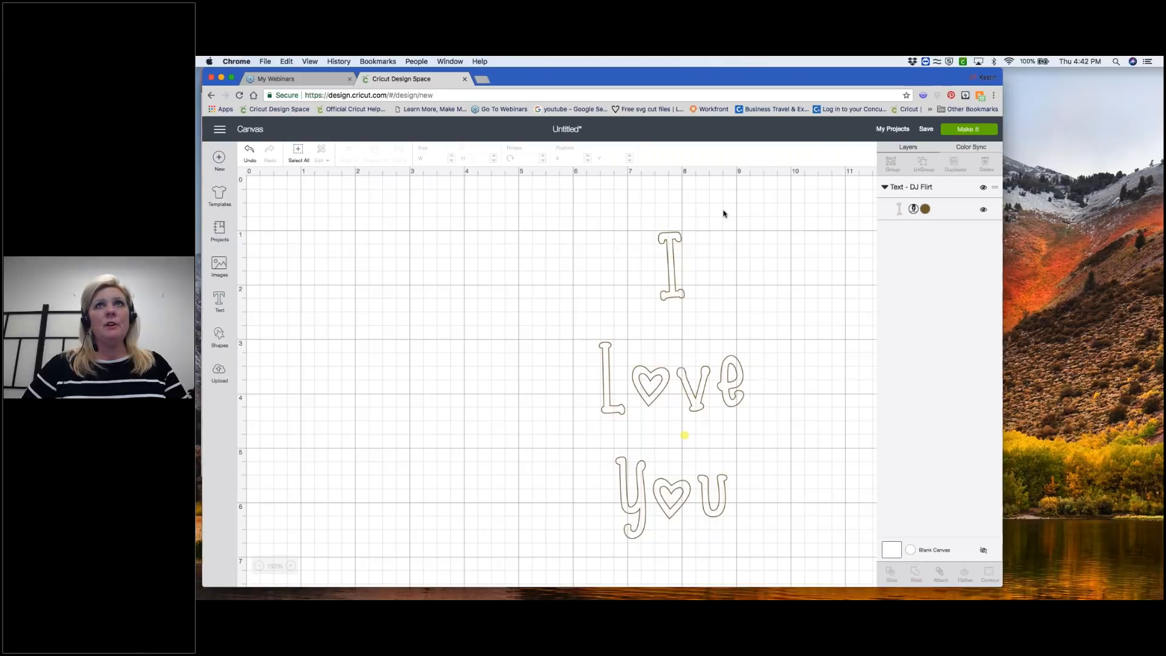
pyautogui.click(673, 257)
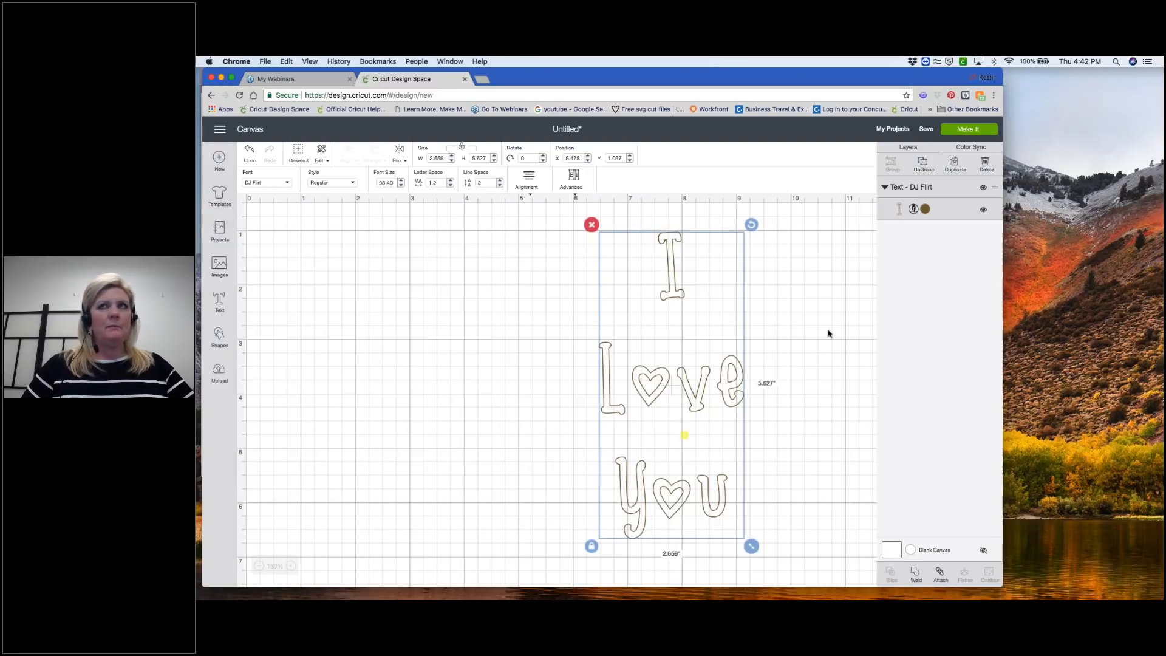
pyautogui.click(1093, 382)
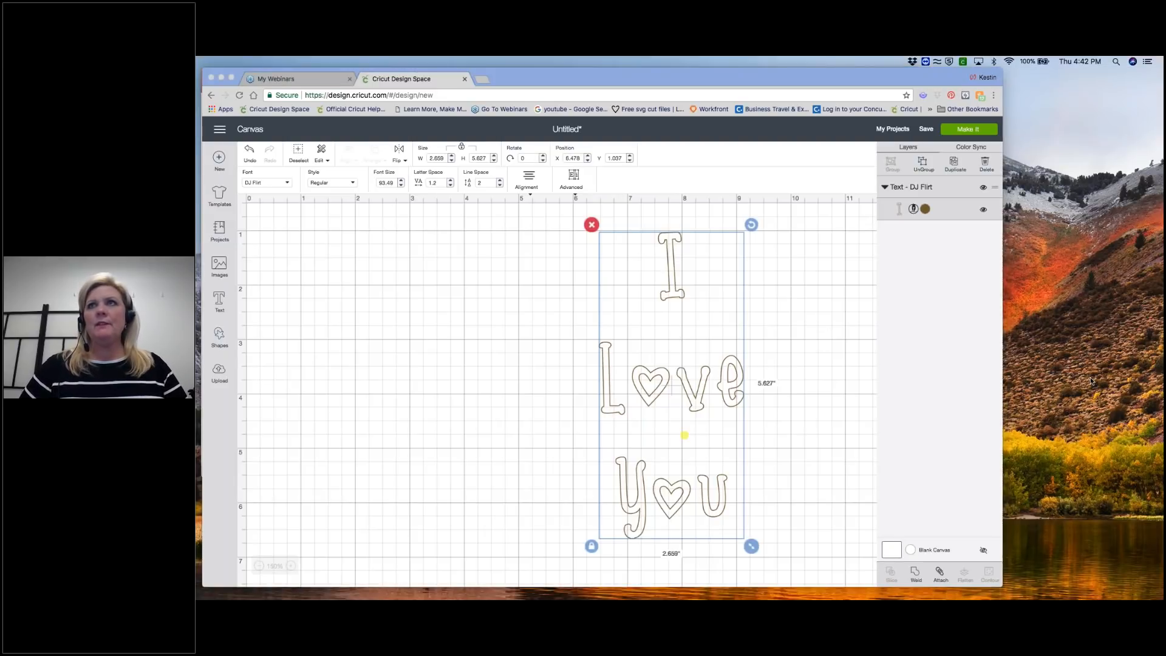
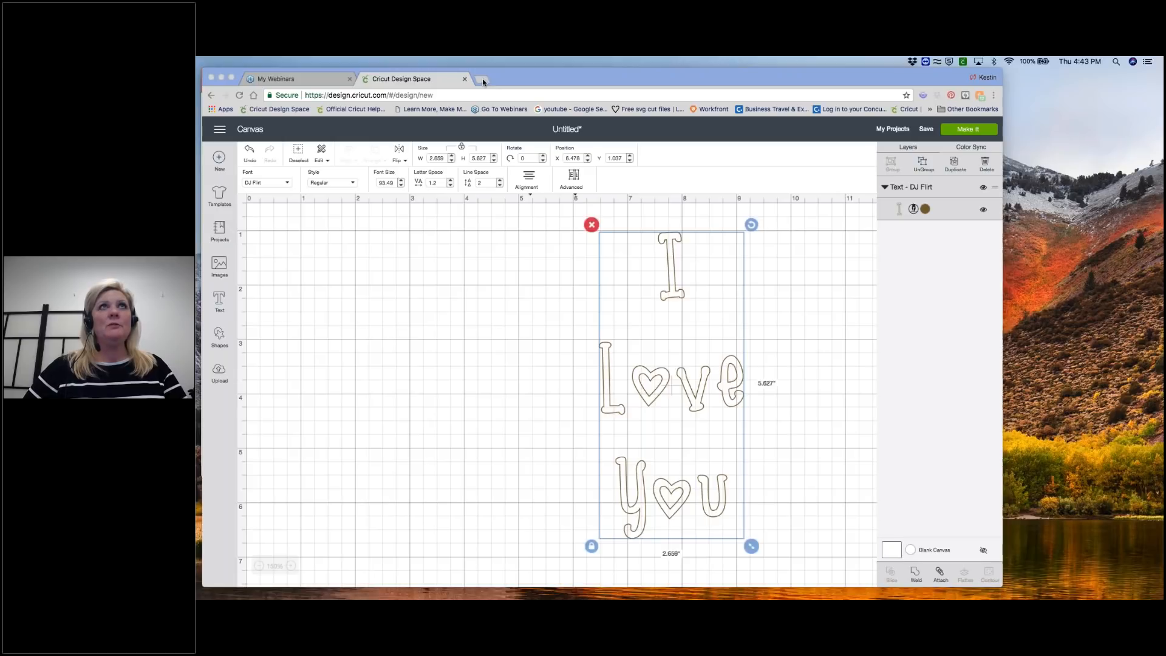
# - Open dafont.com in a new browser tab
pyautogui.click(483, 81)
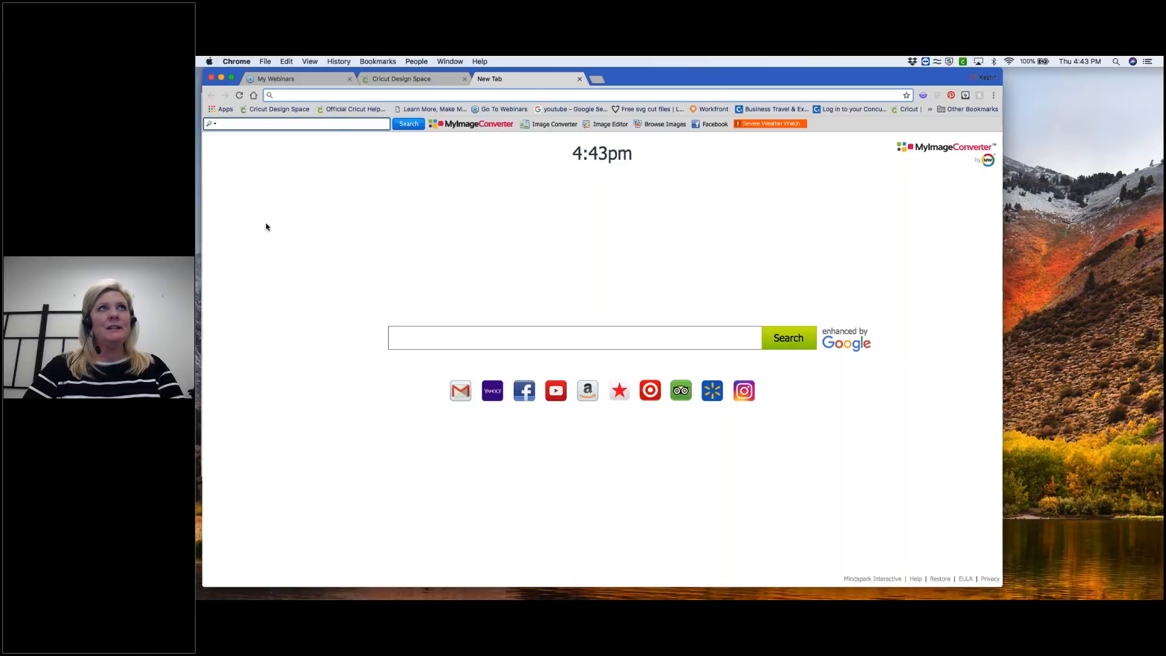
pyautogui.write('dea')
pyautogui.press('BackSpace')
pyautogui.press('BackSpace')
pyautogui.write('a')
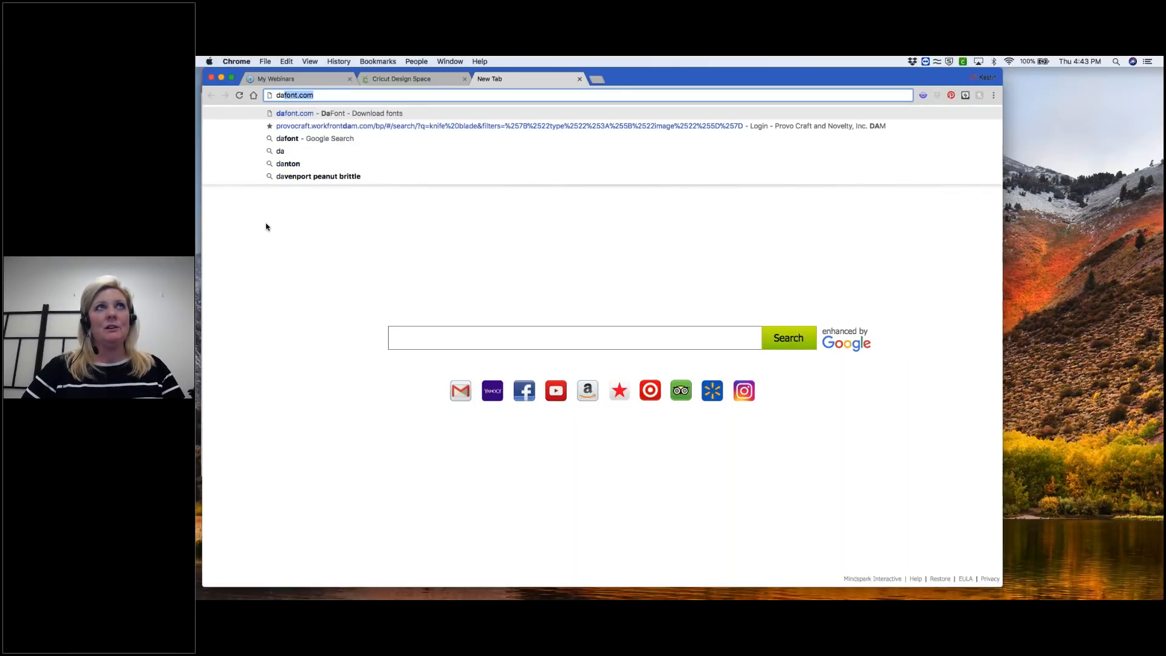
pyautogui.press('Return')
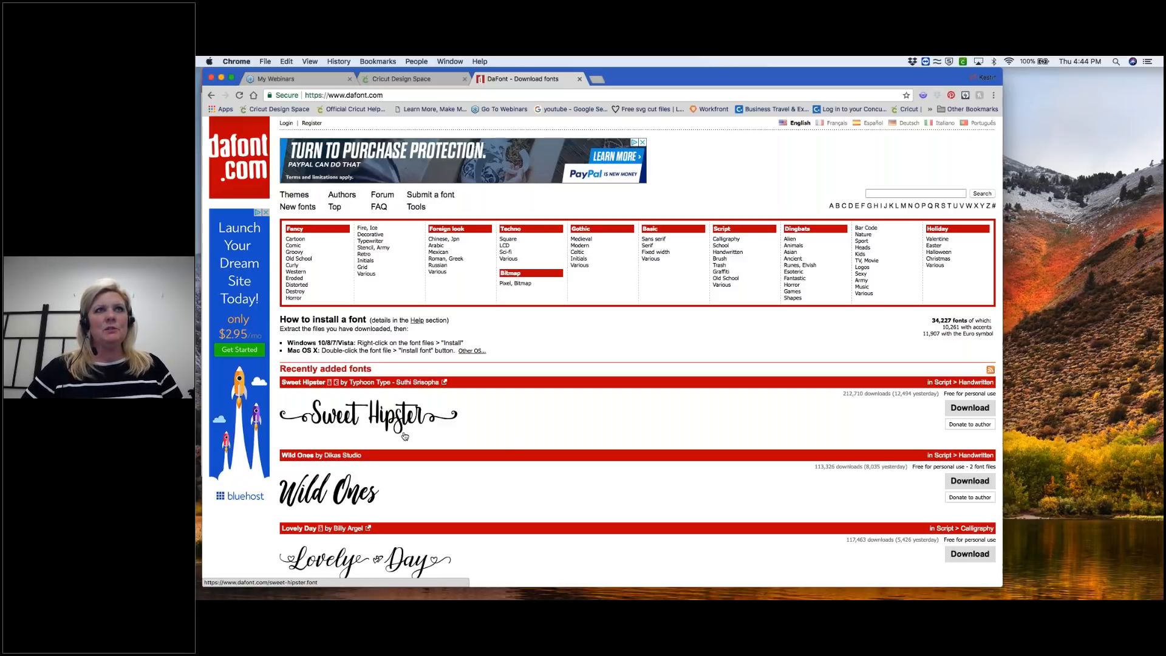
# - Browse the recently added fonts on DaFont and download the Hughs font
pyautogui.scroll(-1, 405, 436)
pyautogui.scroll(-5, 405, 436)
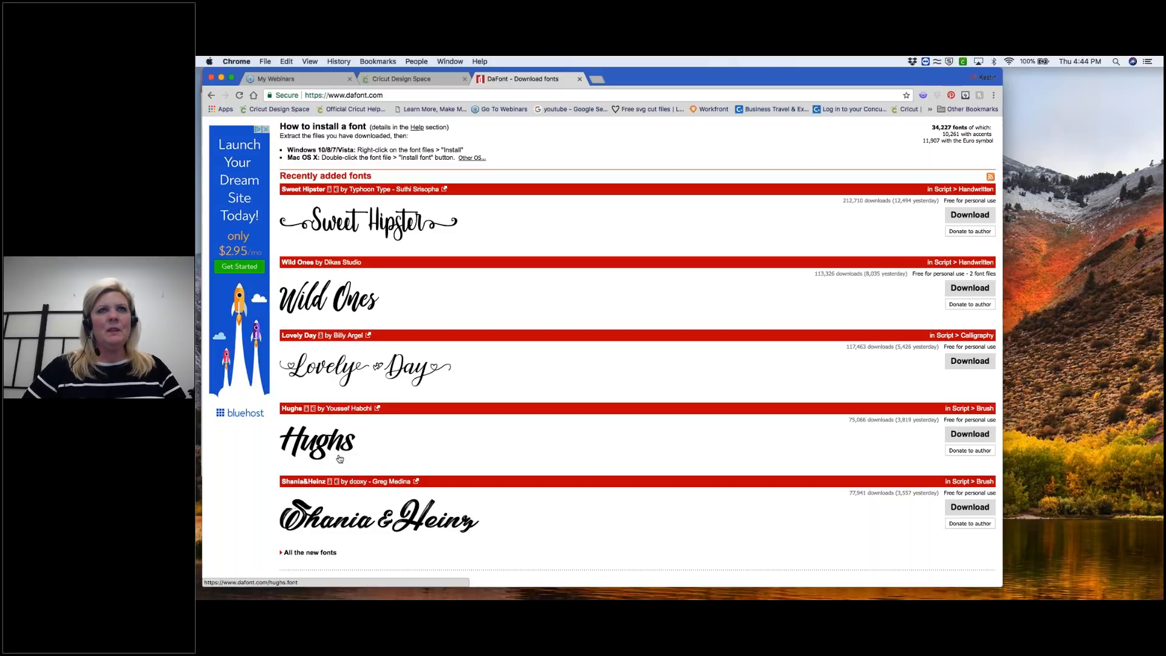
pyautogui.scroll(-1, 341, 458)
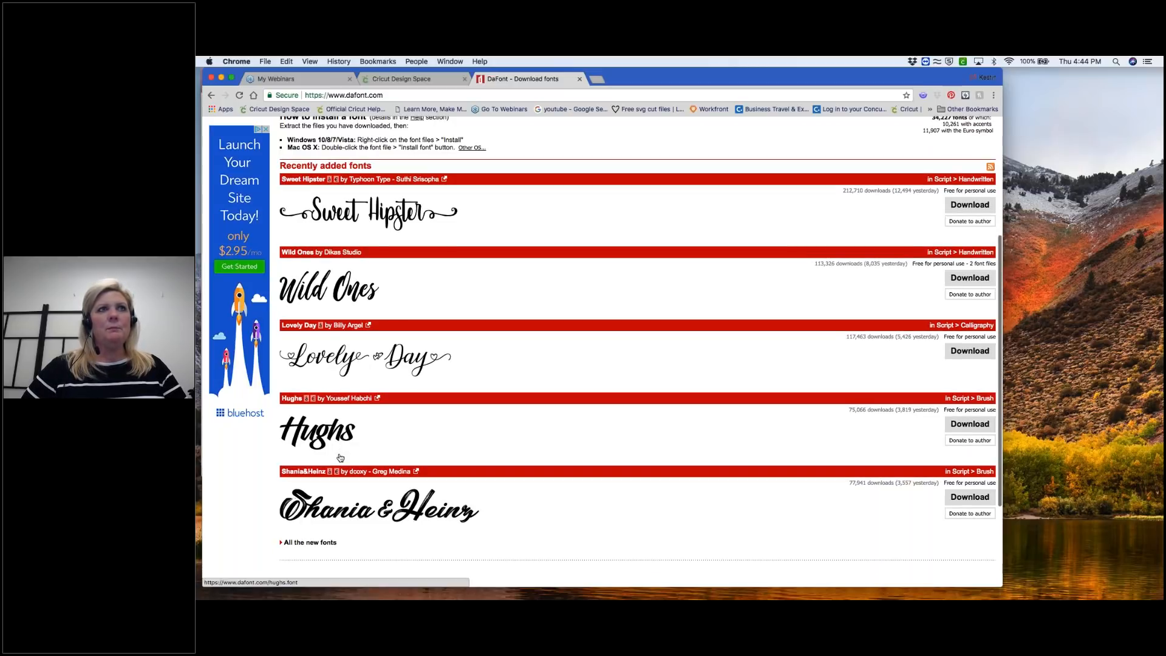
pyautogui.scroll(-5, 340, 458)
pyautogui.scroll(5, 340, 458)
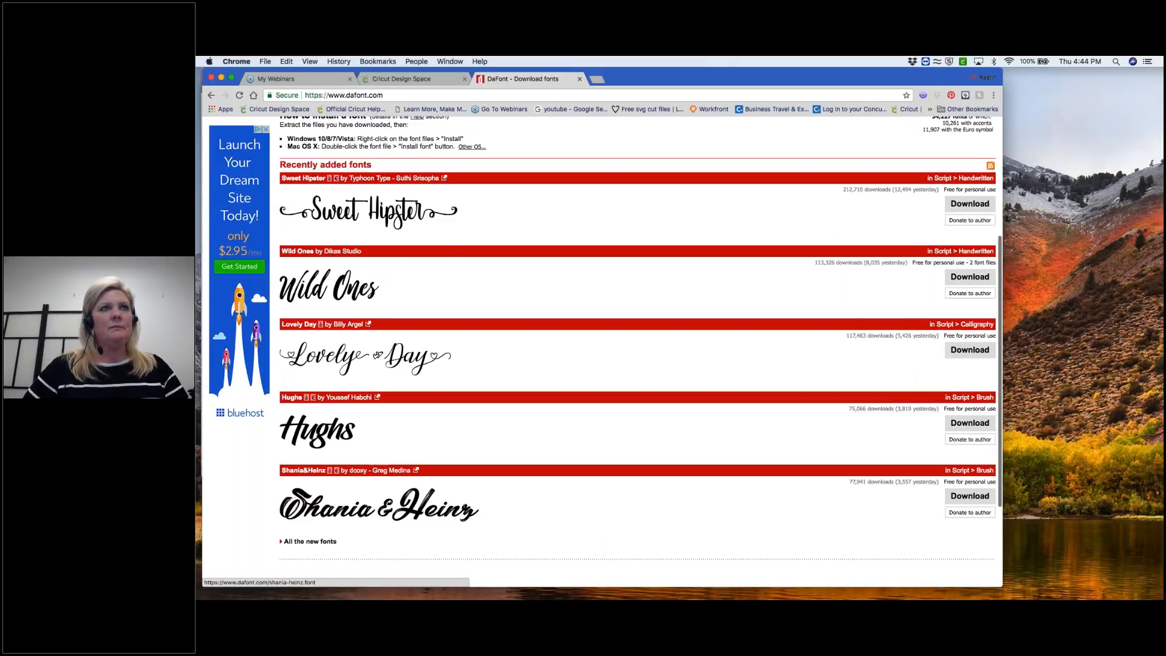
pyautogui.scroll(1, 352, 473)
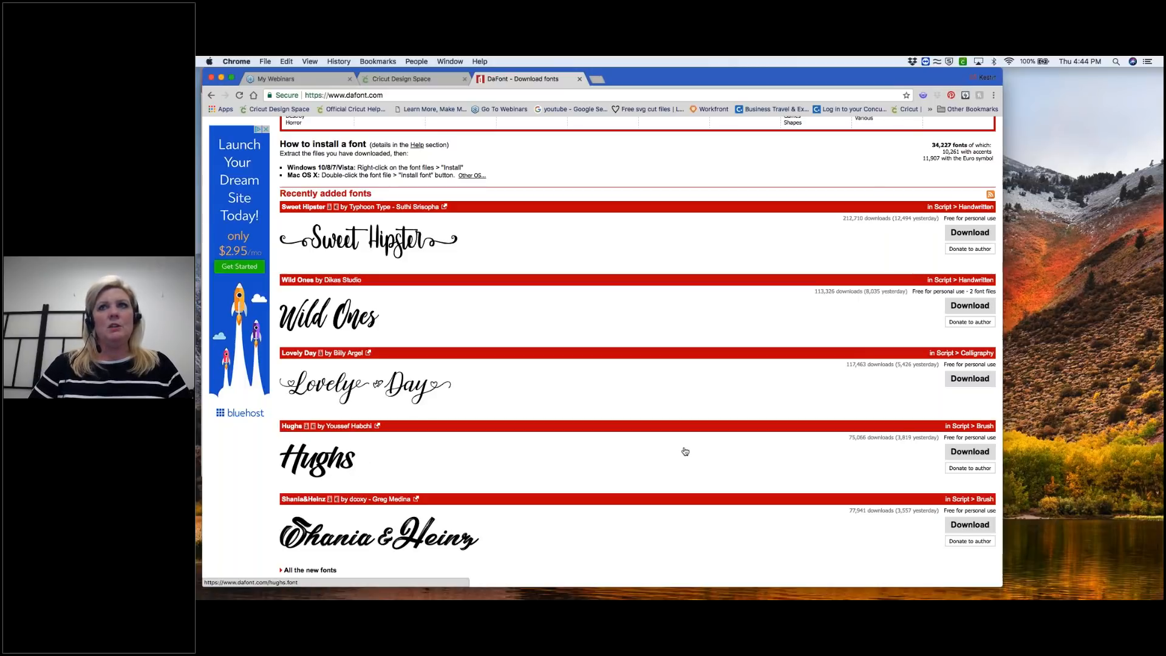
pyautogui.click(980, 454)
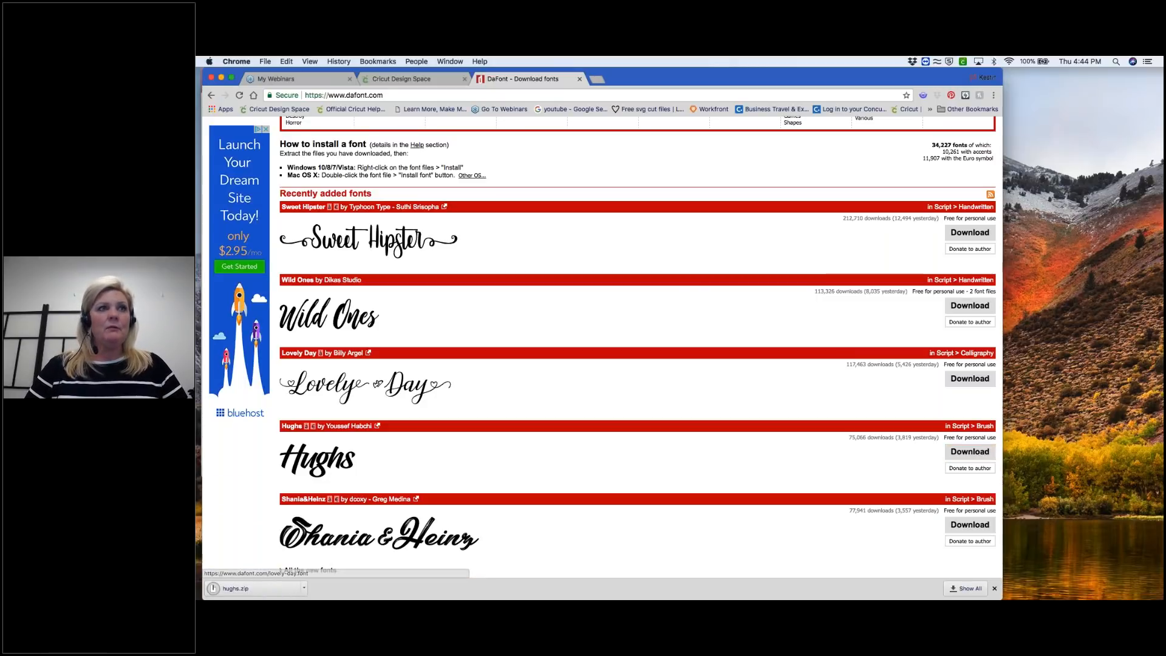
# - Extract the downloaded hughs.zip, expand the hughs folder in Downloads and move the Finder window up over the web page
pyautogui.click(234, 587)
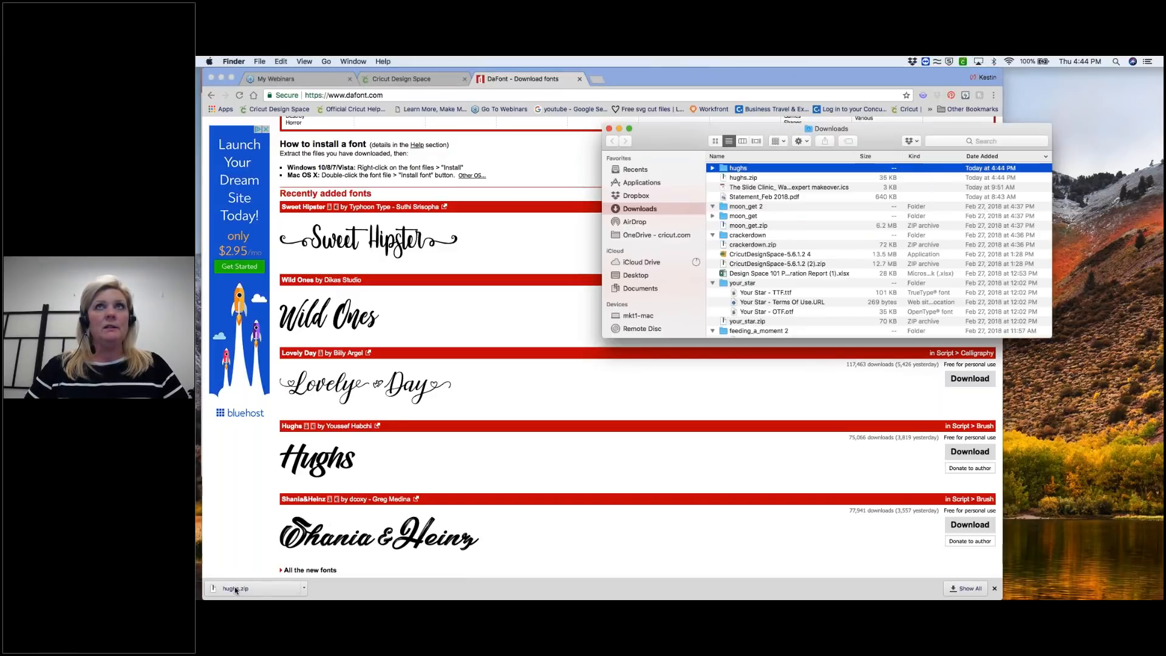
pyautogui.click(712, 168)
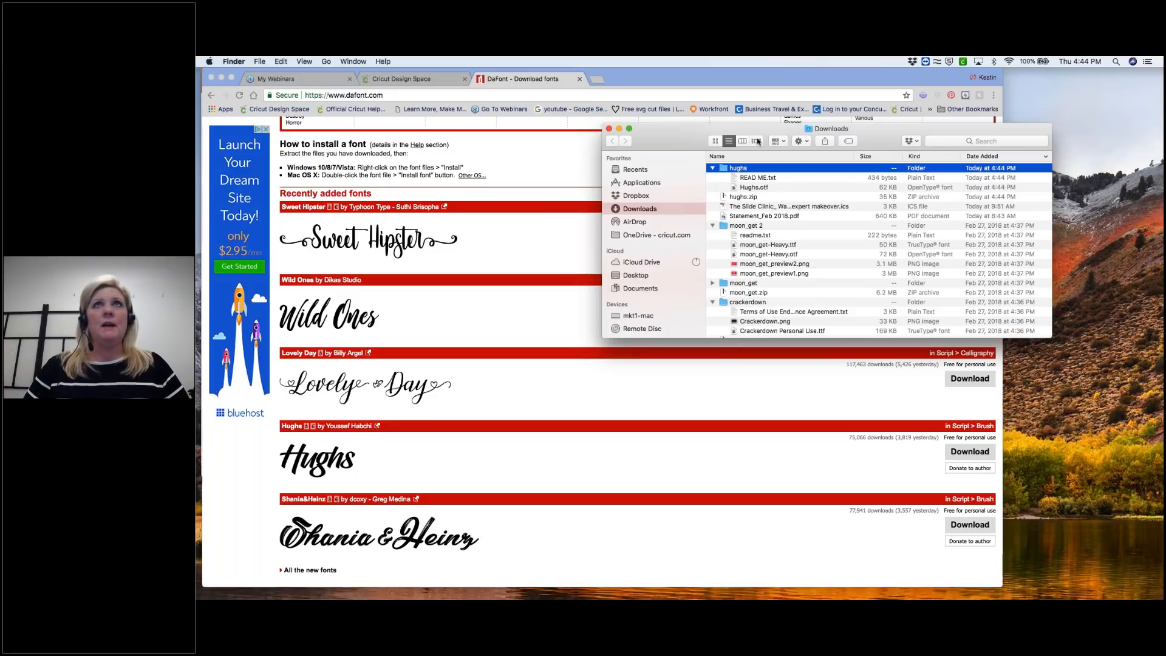
pyautogui.moveTo(760, 128); pyautogui.dragTo(682, 78)
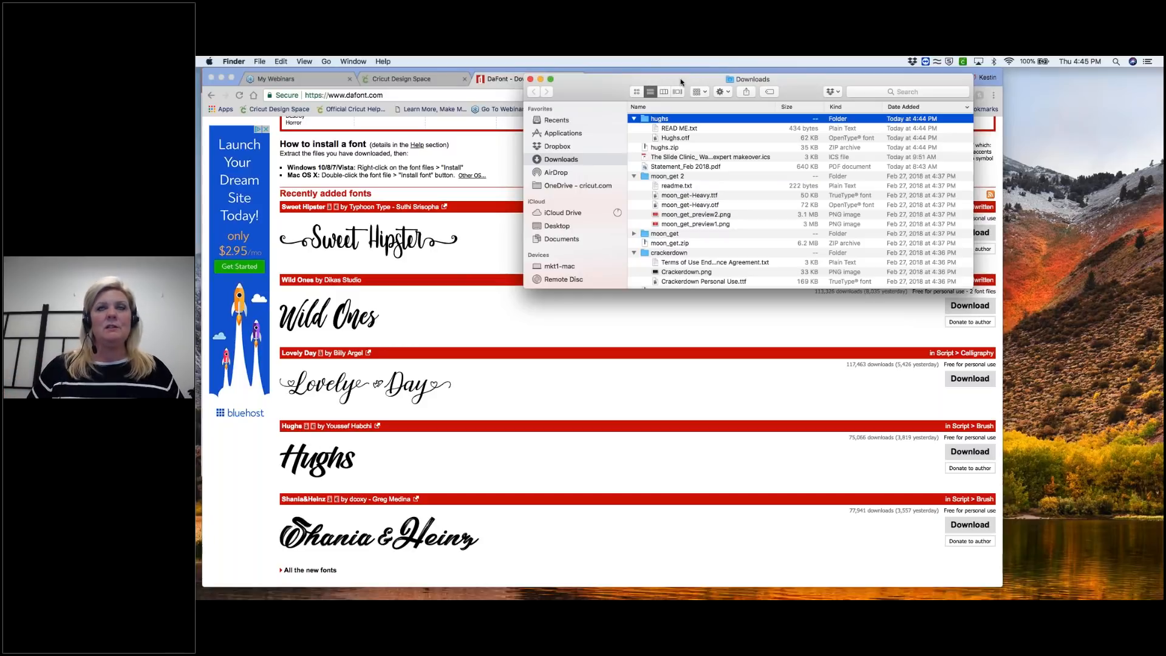
# - Install the font from Hughs.otf and close Font Book
pyautogui.doubleClick(673, 137)
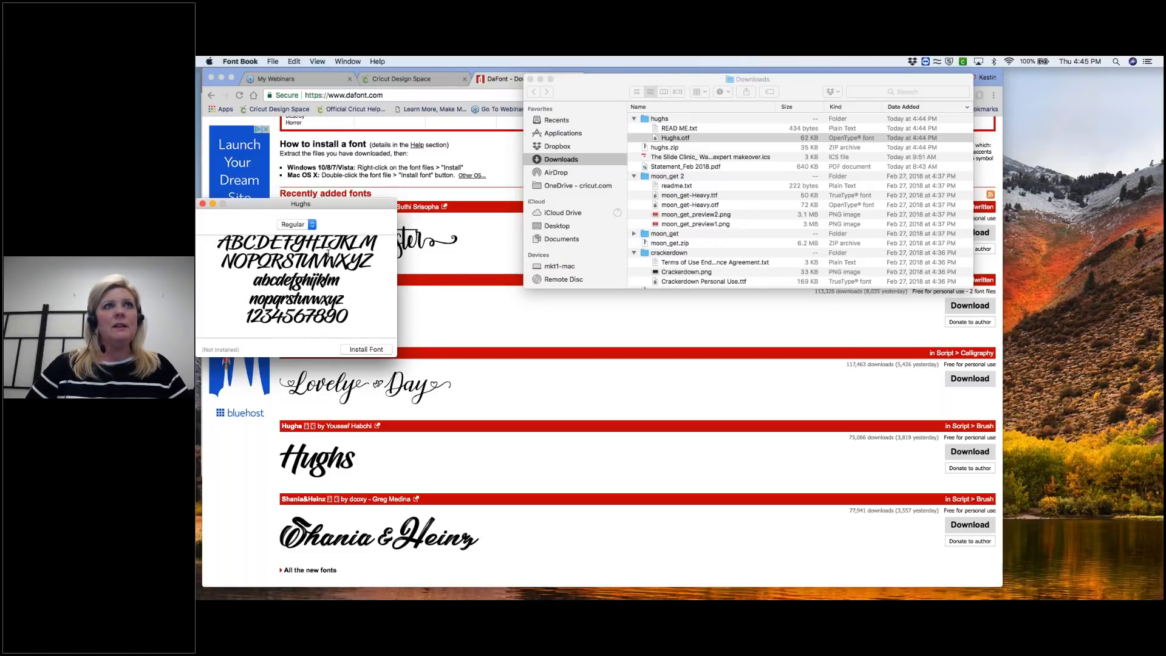
pyautogui.click(381, 351)
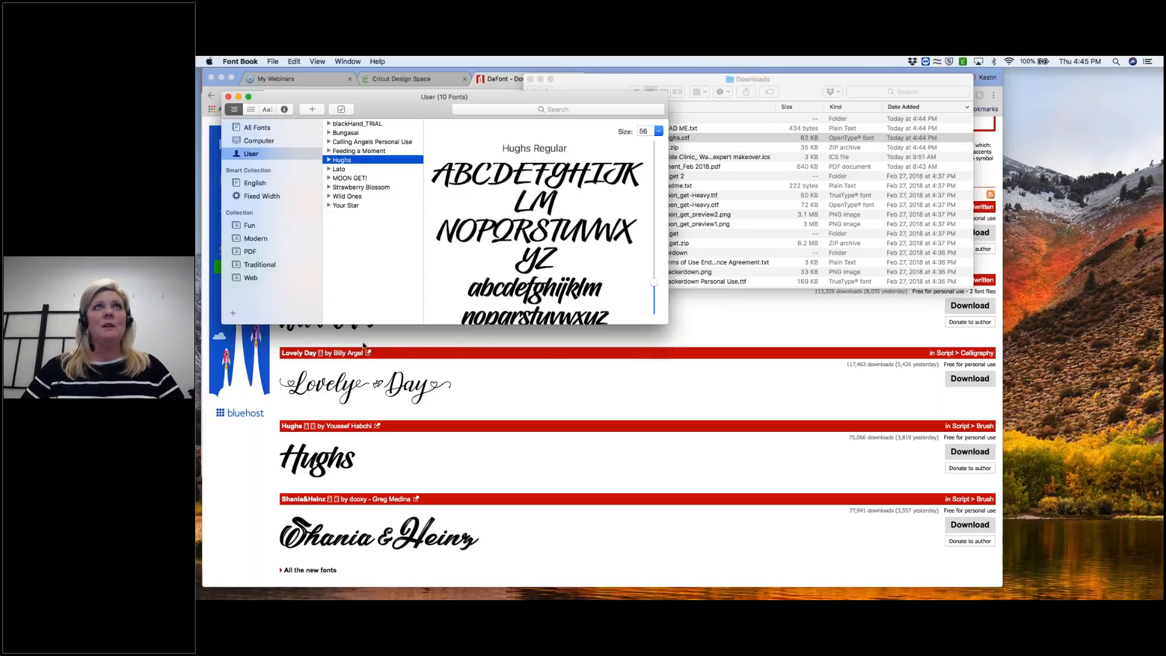
pyautogui.click(229, 97)
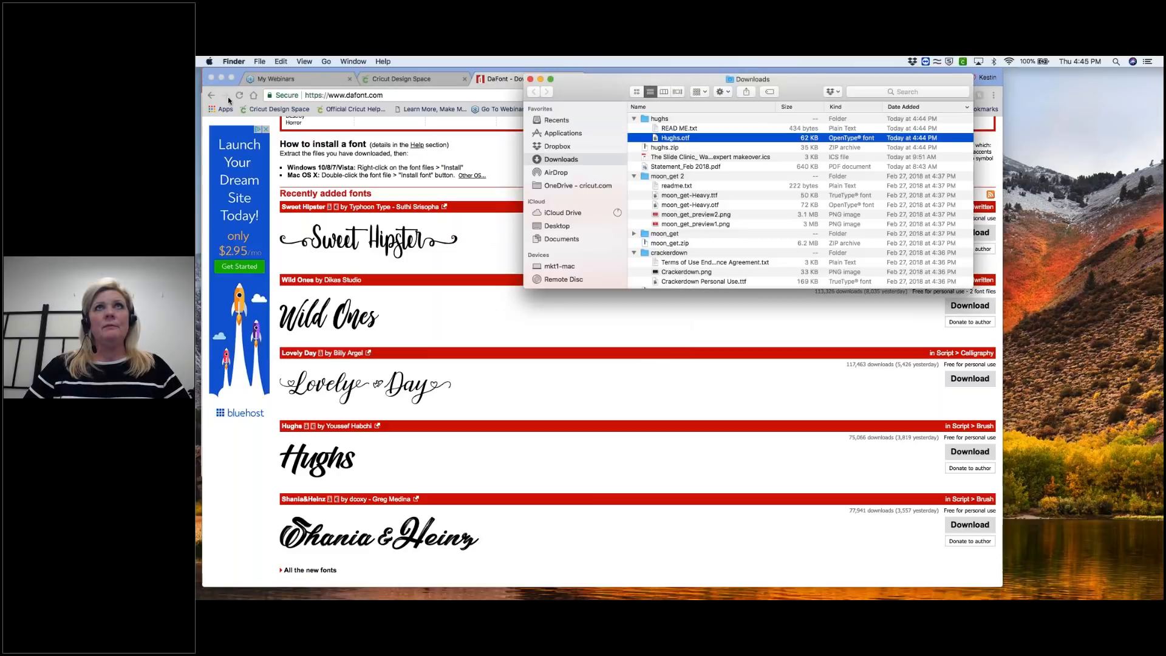
# - Close the Finder window and switch back to Cricut Design Space in the browser
pyautogui.click(531, 79)
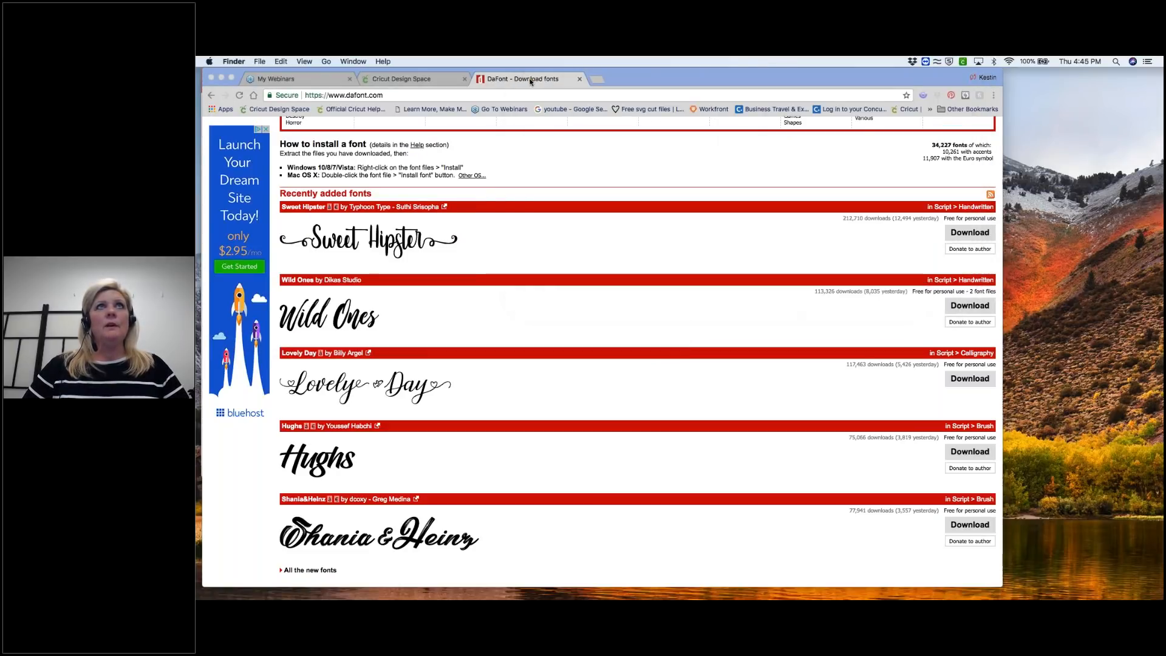
pyautogui.click(418, 79)
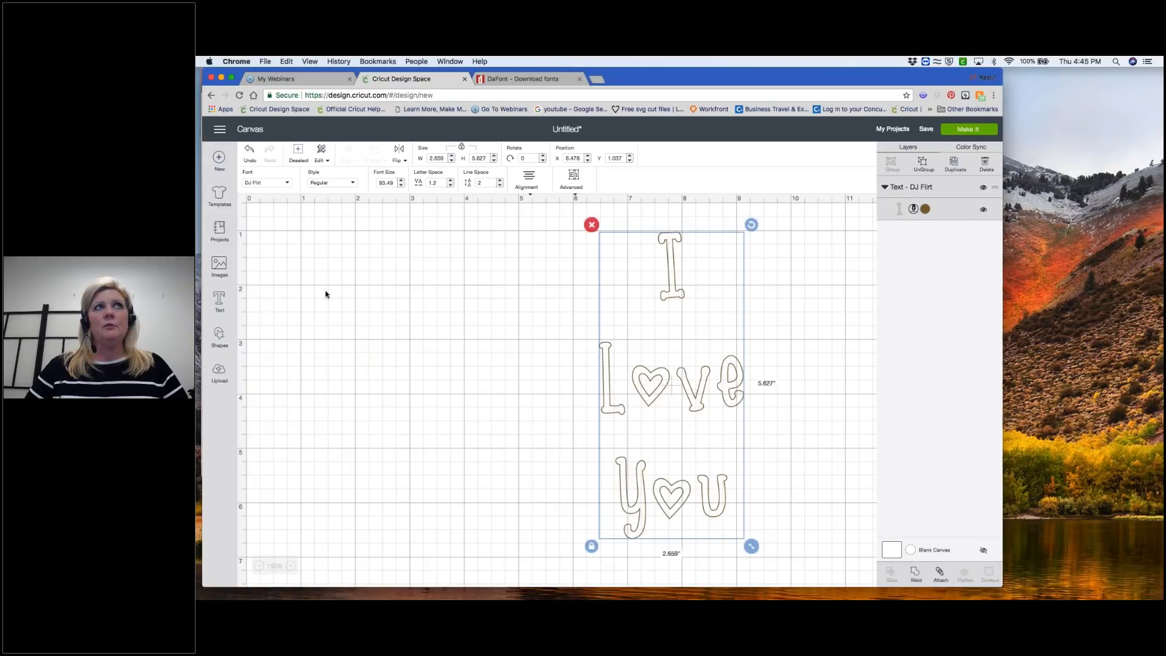
# - Search the fonts for the selected text for "hughs"
pyautogui.click(288, 186)
pyautogui.write('DJ')
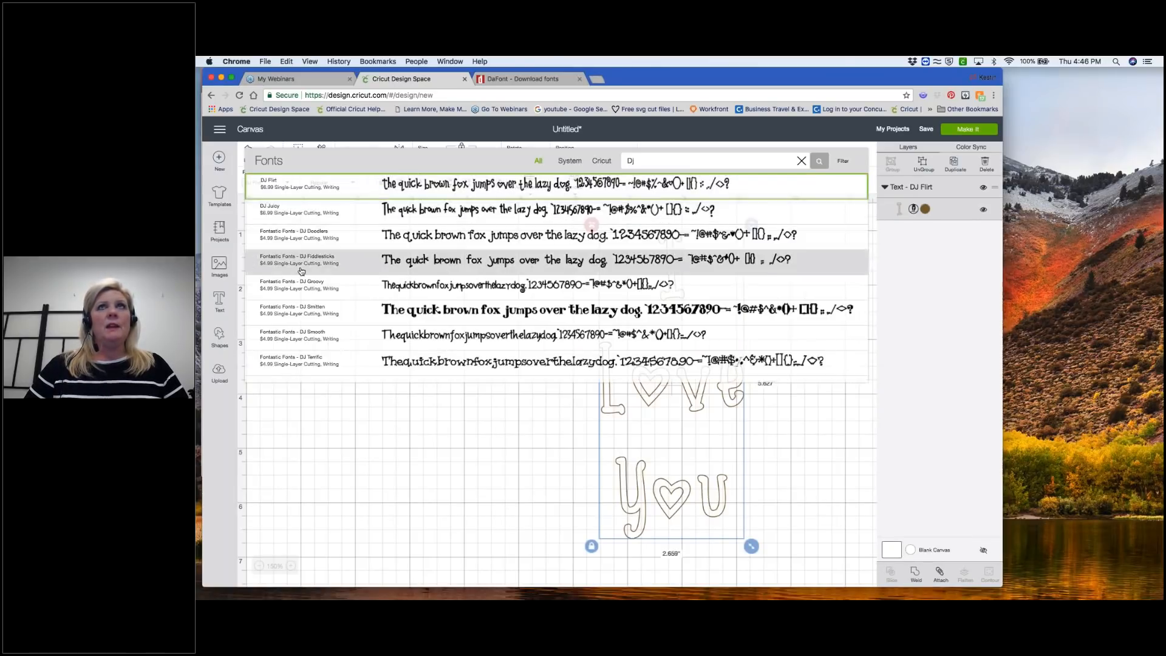
pyautogui.press('BackSpace')
pyautogui.press('BackSpace')
pyautogui.write('hughe')
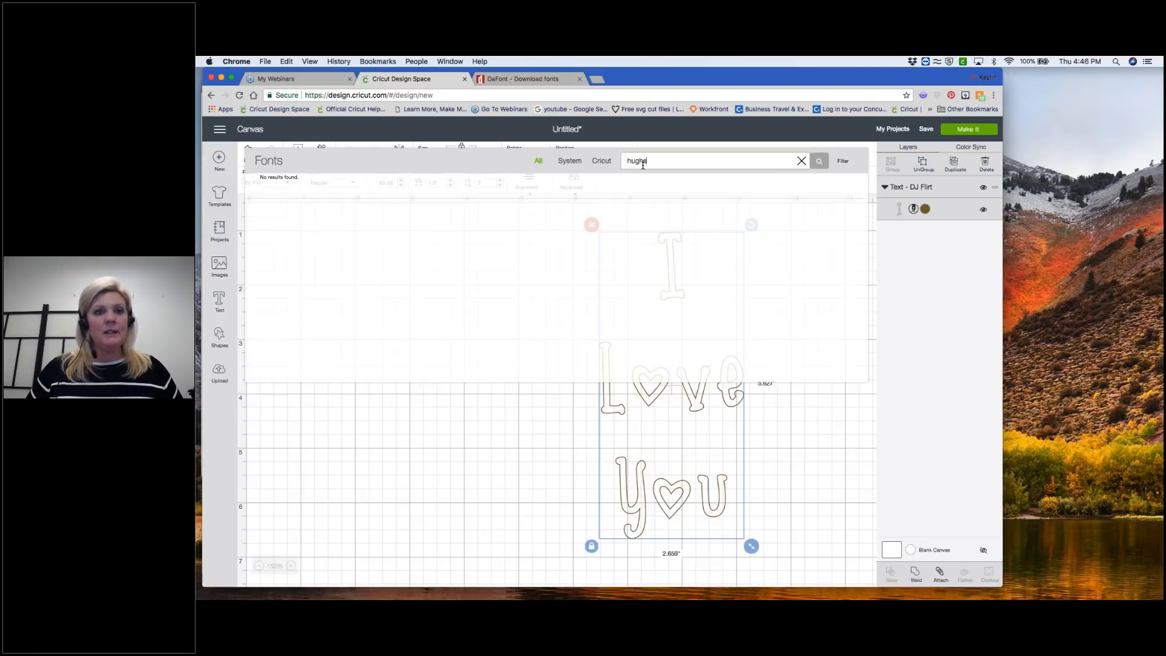
pyautogui.press('BackSpace')
pyautogui.write('s')
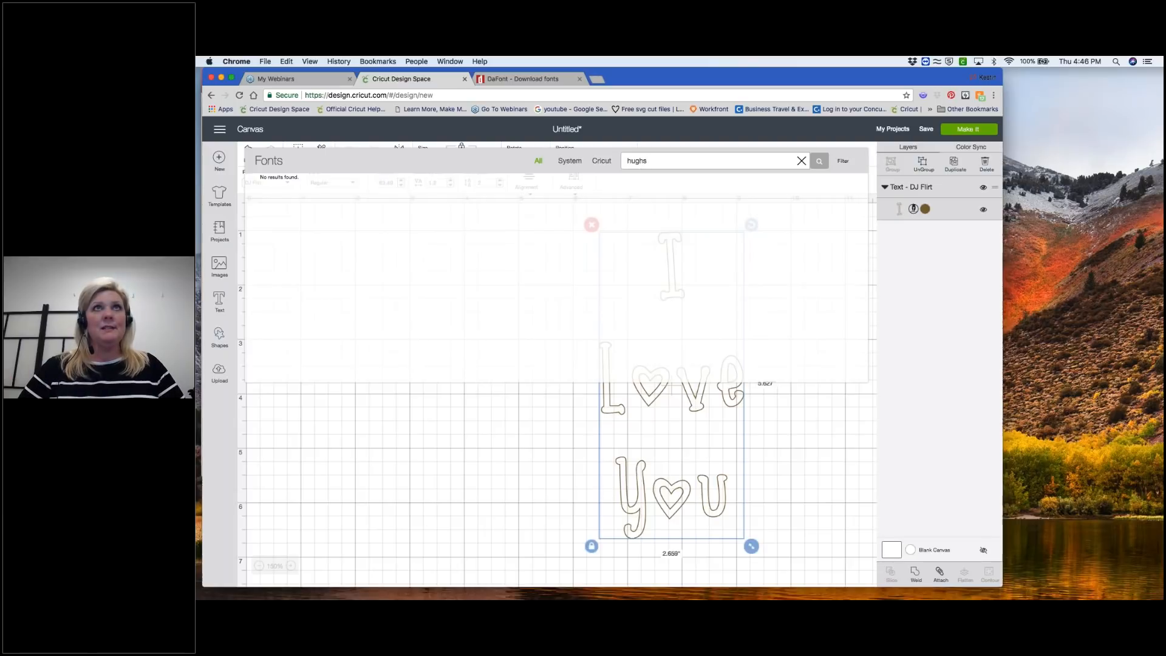
# - Limit the font list to system fonts, clear the search and look through the list for Hughs
pyautogui.click(571, 163)
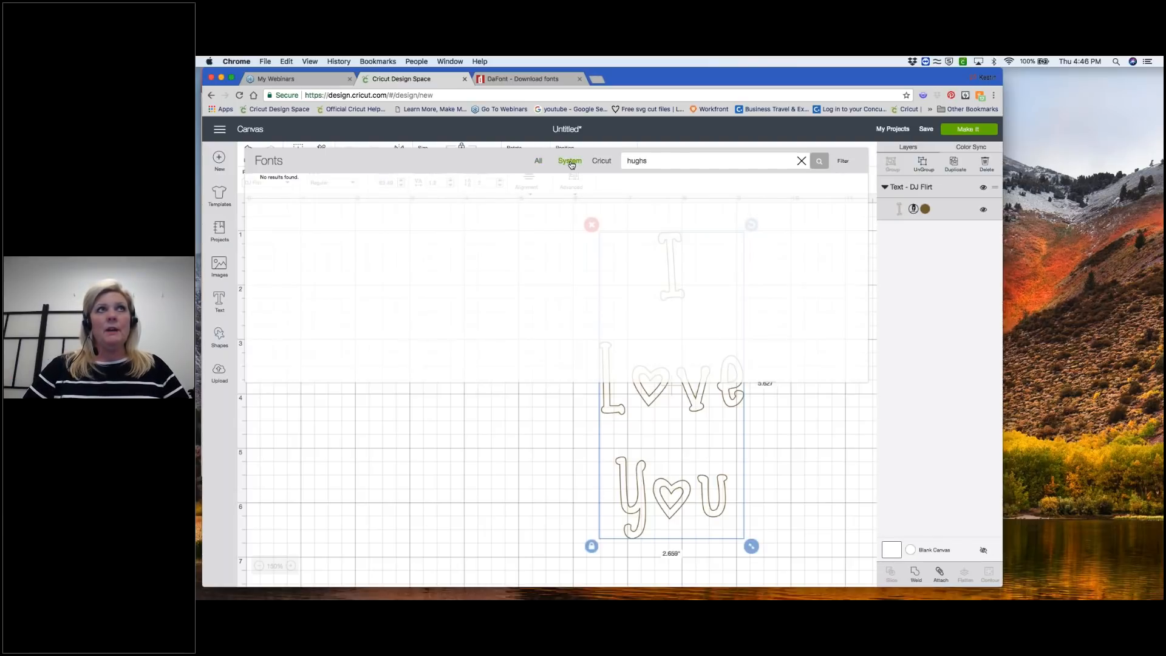
pyautogui.click(801, 162)
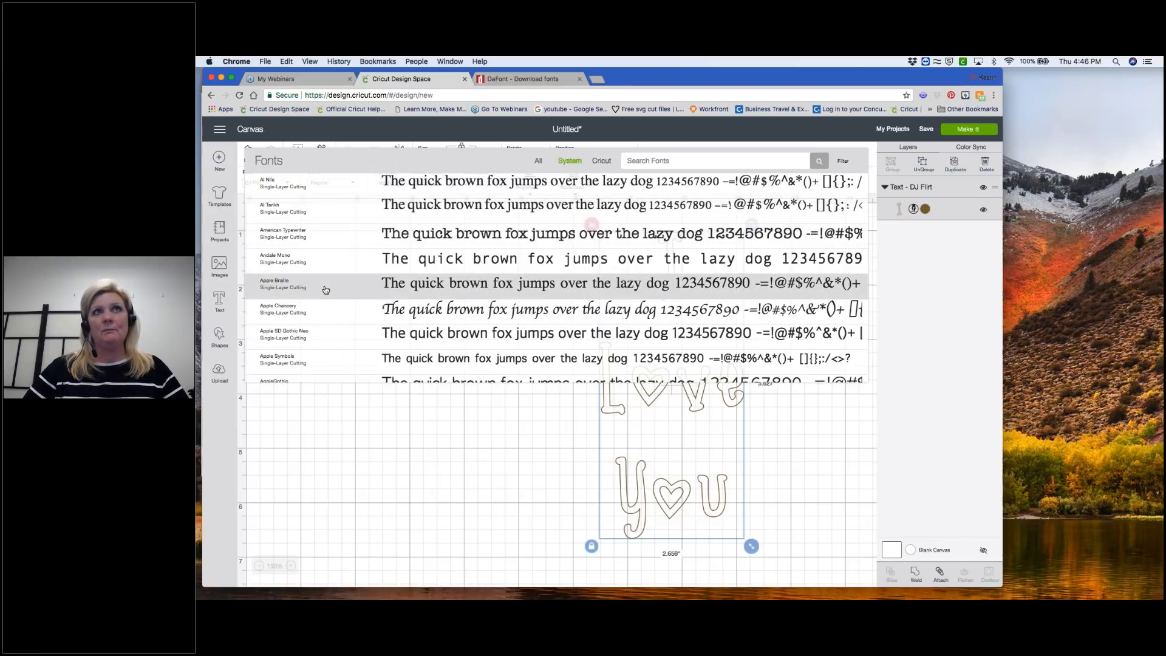
pyautogui.scroll(-1, 325, 290)
pyautogui.scroll(-5, 326, 290)
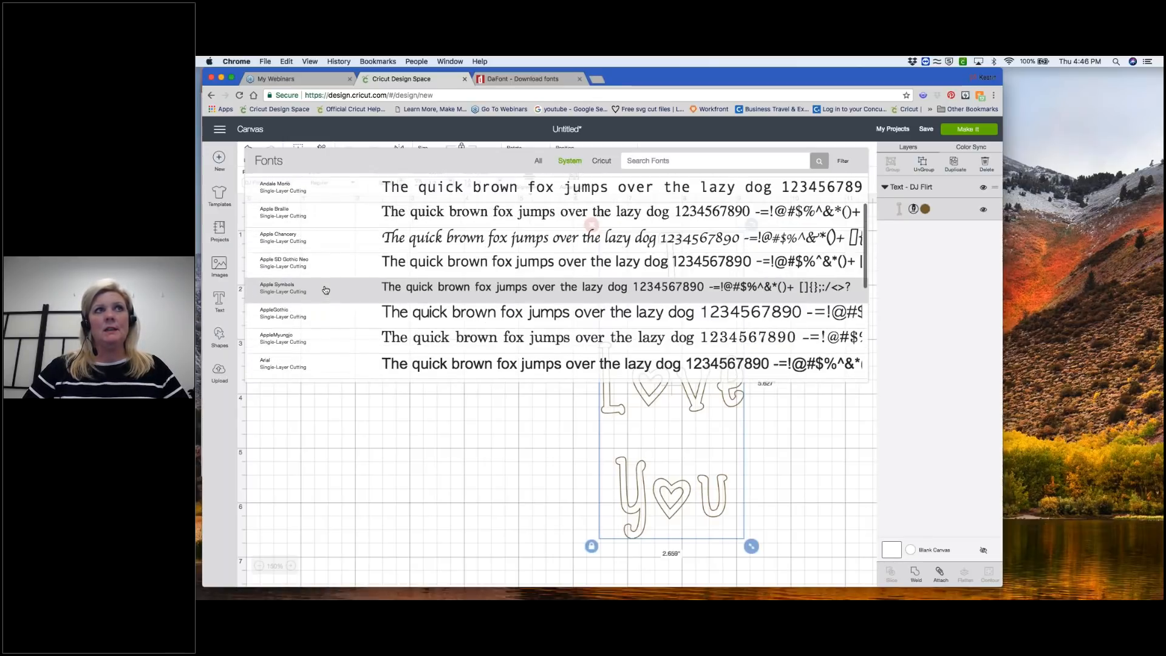
pyautogui.scroll(5, 325, 290)
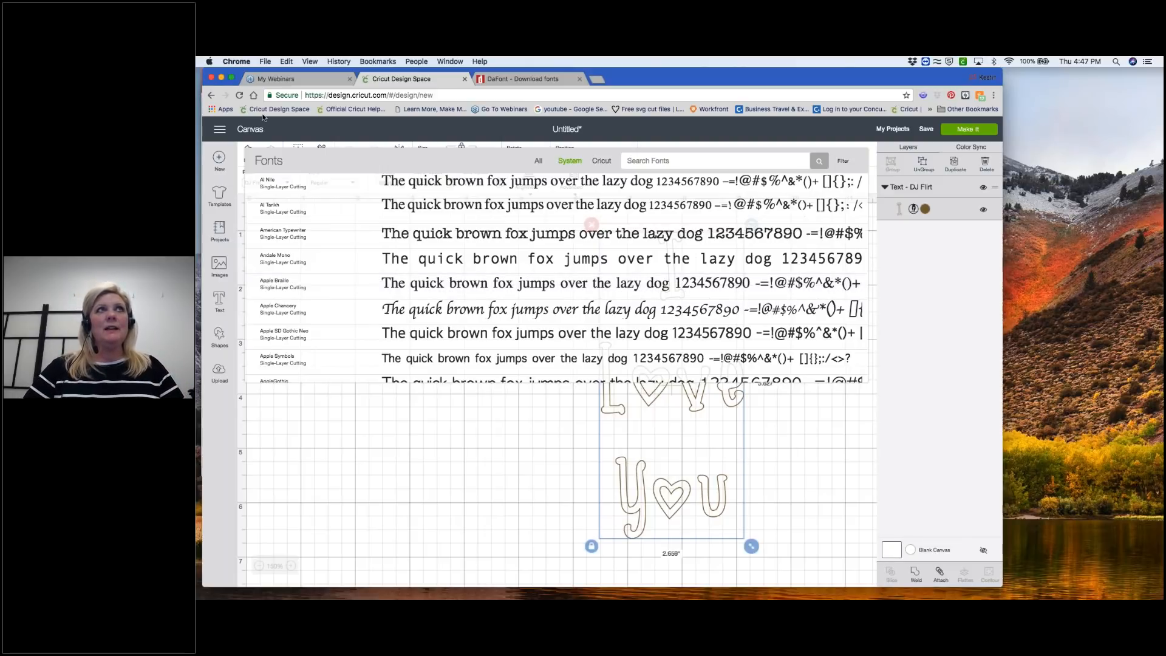
# - Reload the Design Space page, discarding the unsaved canvas, and add new text reading "I", "Love", "You" on three lines
pyautogui.click(239, 96)
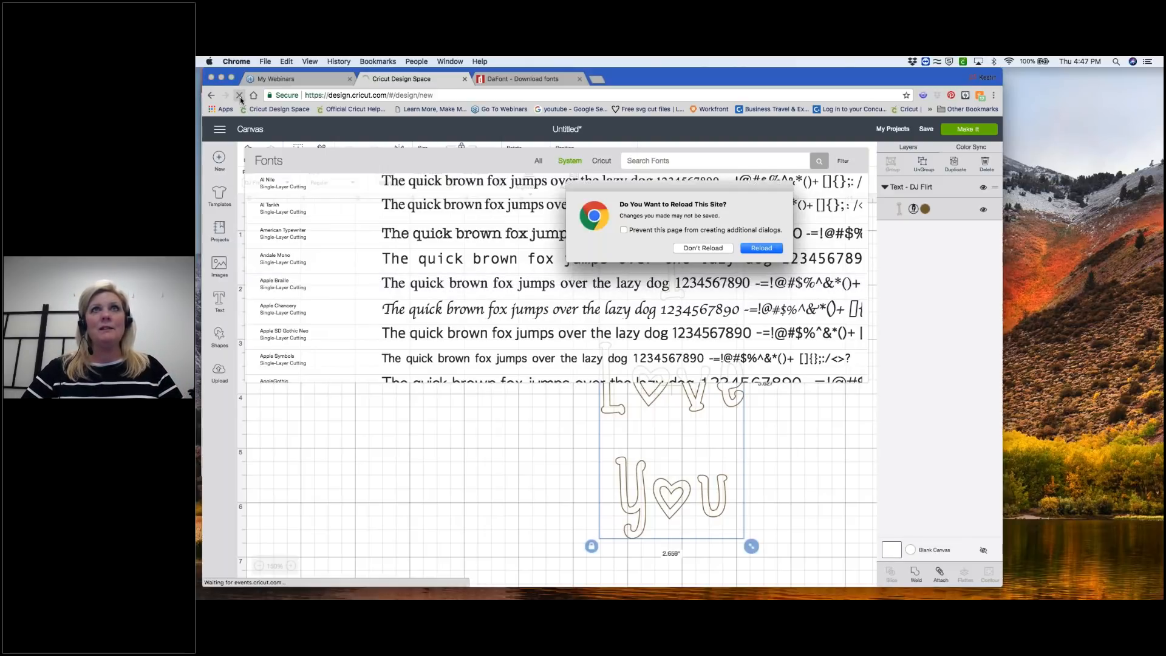
pyautogui.click(761, 248)
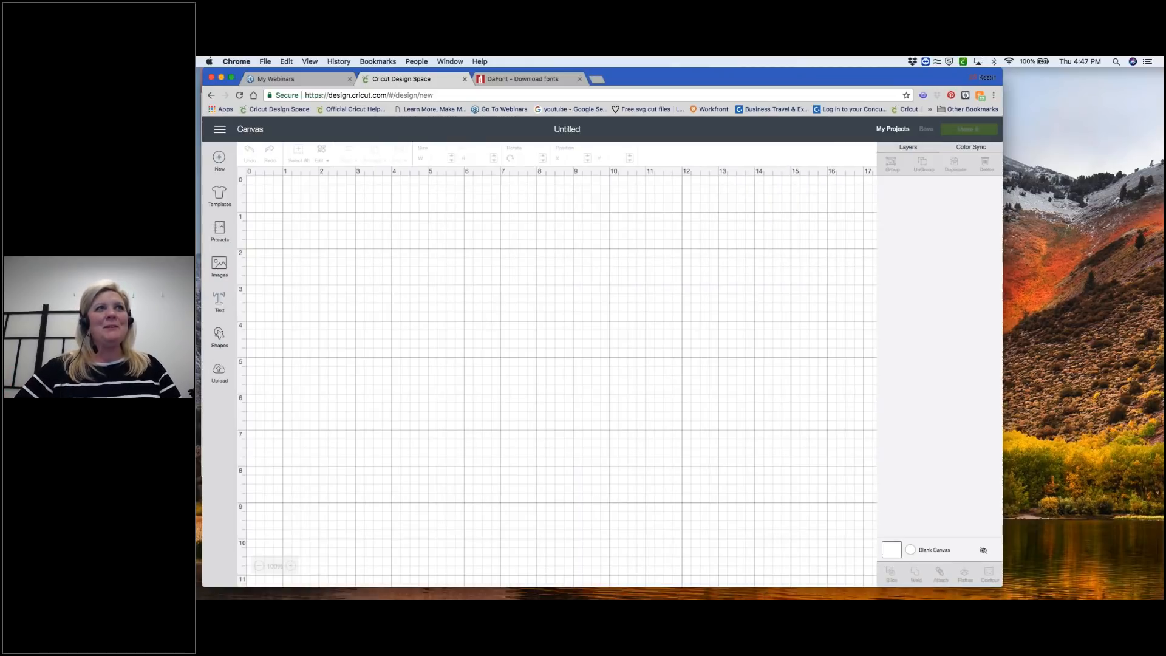
pyautogui.click(219, 301)
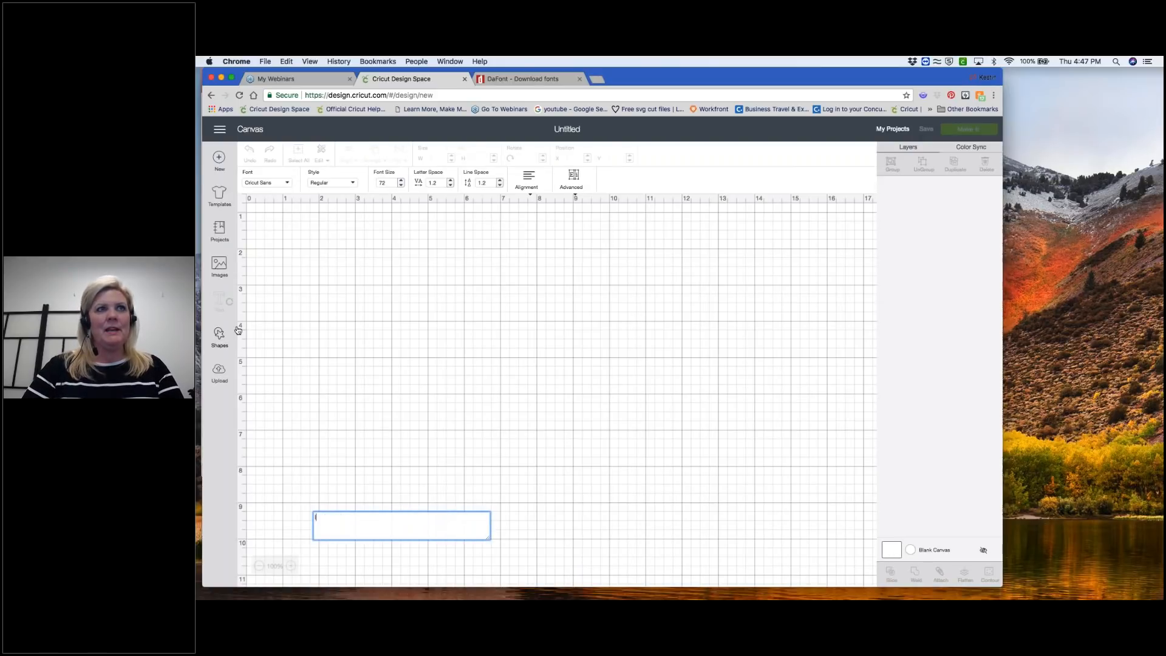
pyautogui.write('I')
pyautogui.press('Return')
pyautogui.write('Love')
pyautogui.press('Return')
pyautogui.write('You')
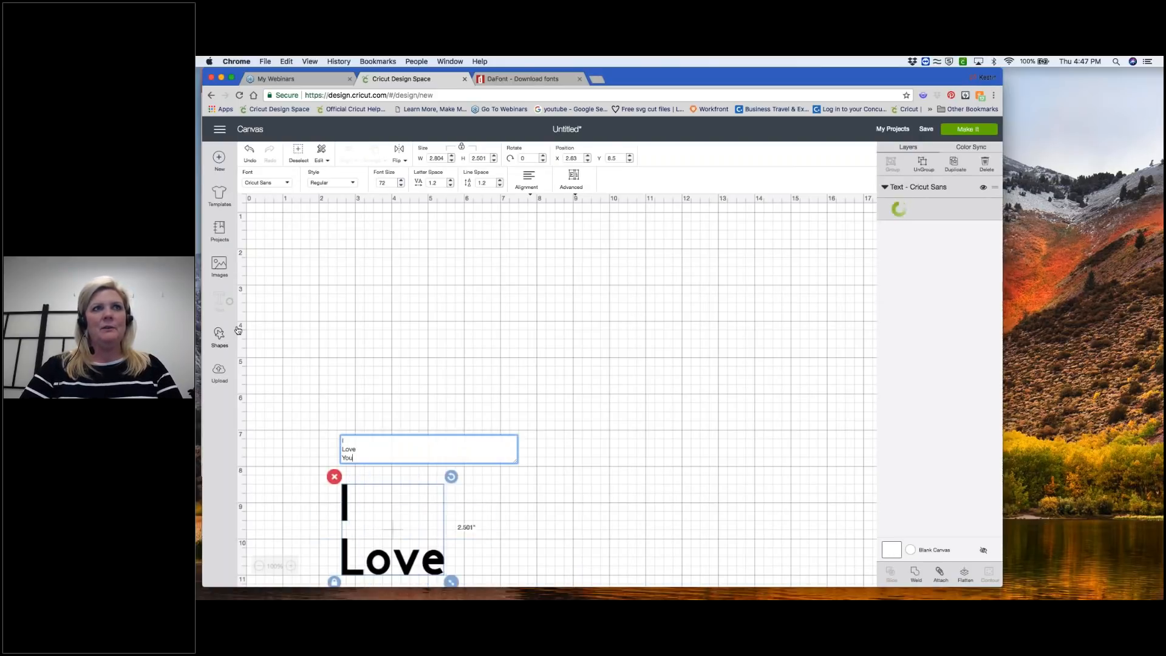
# - Move the "I Love You" text to the upper part of the canvas and enlarge it to about 5.05 by 7.21 inches
pyautogui.click(460, 553)
pyautogui.moveTo(411, 558); pyautogui.dragTo(715, 306)
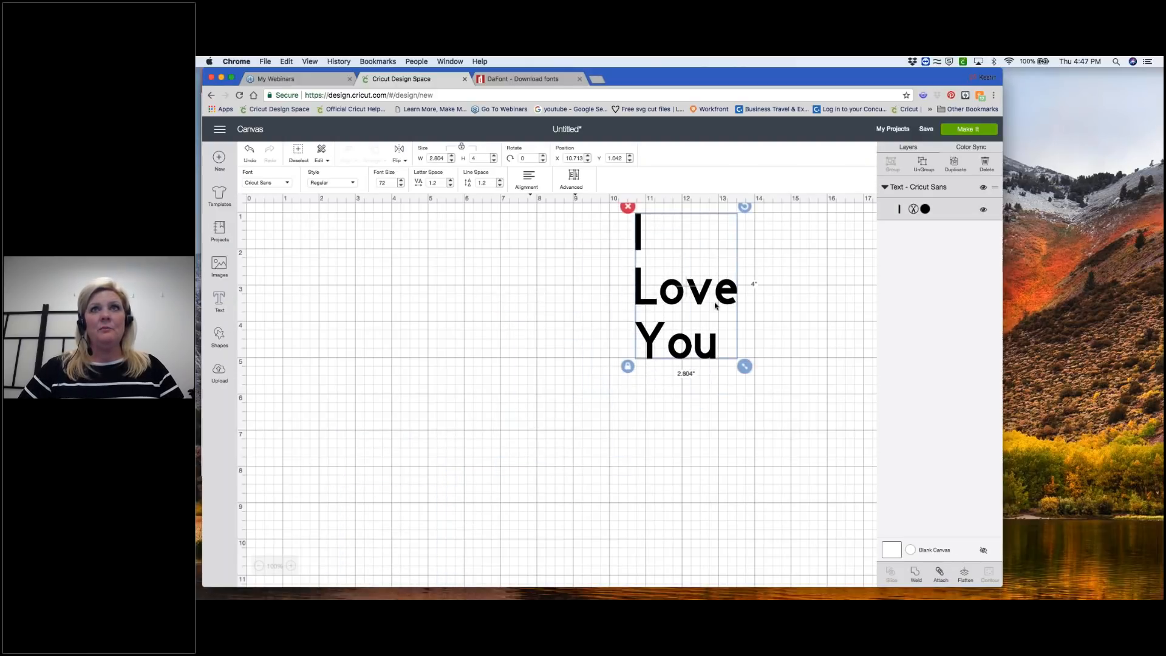
pyautogui.moveTo(745, 366); pyautogui.dragTo(820, 483)
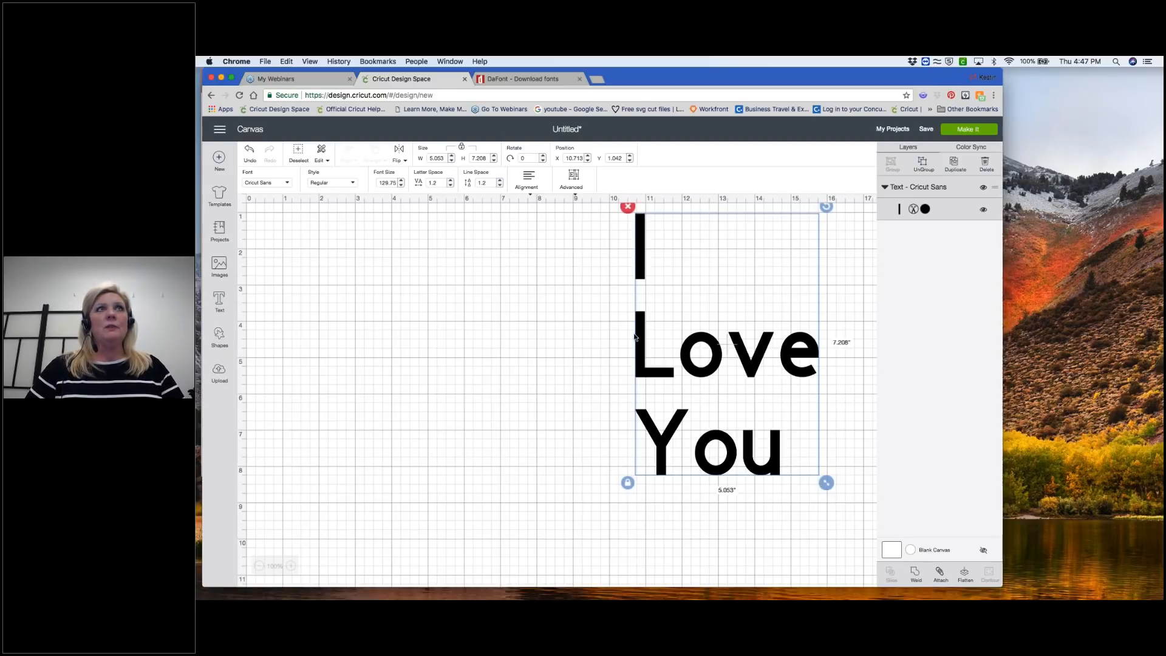
# - Set the "I Love You" text's font to Hughs and move the text to about X 6.8, Y 1.5
pyautogui.click(287, 183)
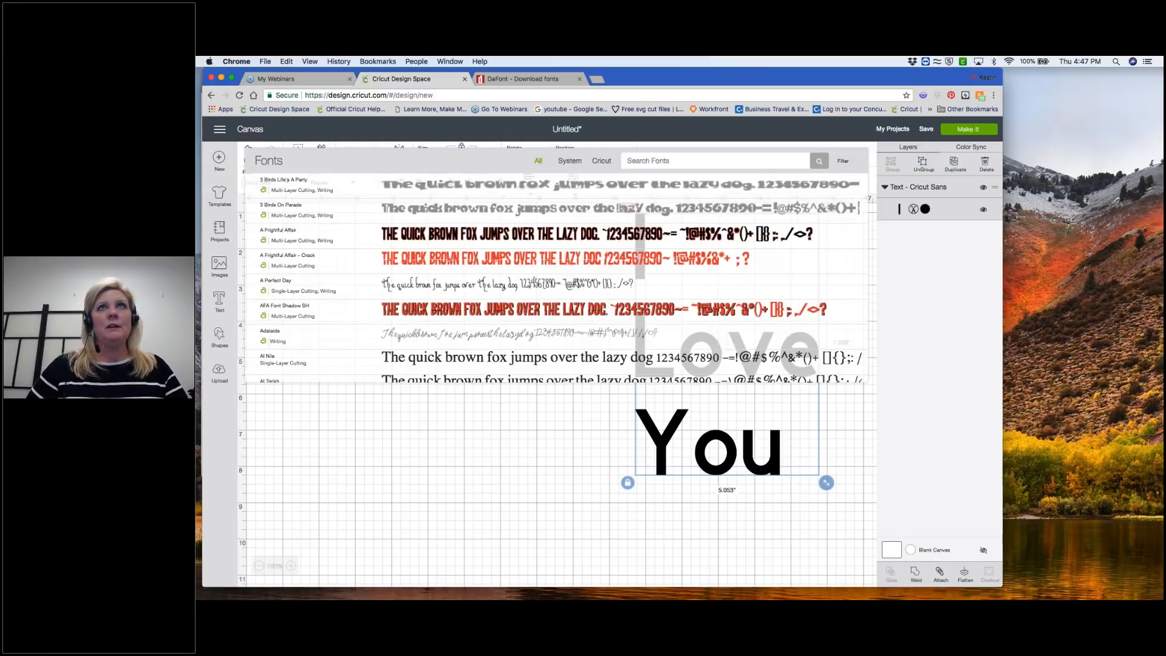
pyautogui.click(710, 162)
pyautogui.write('hugh')
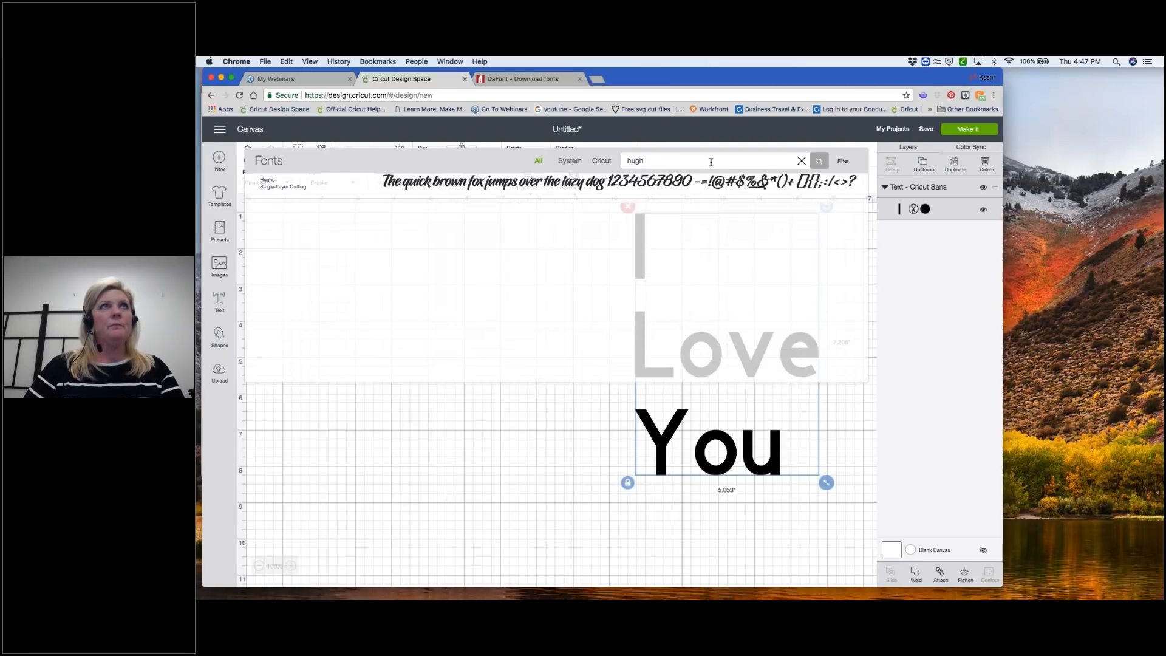
pyautogui.click(407, 188)
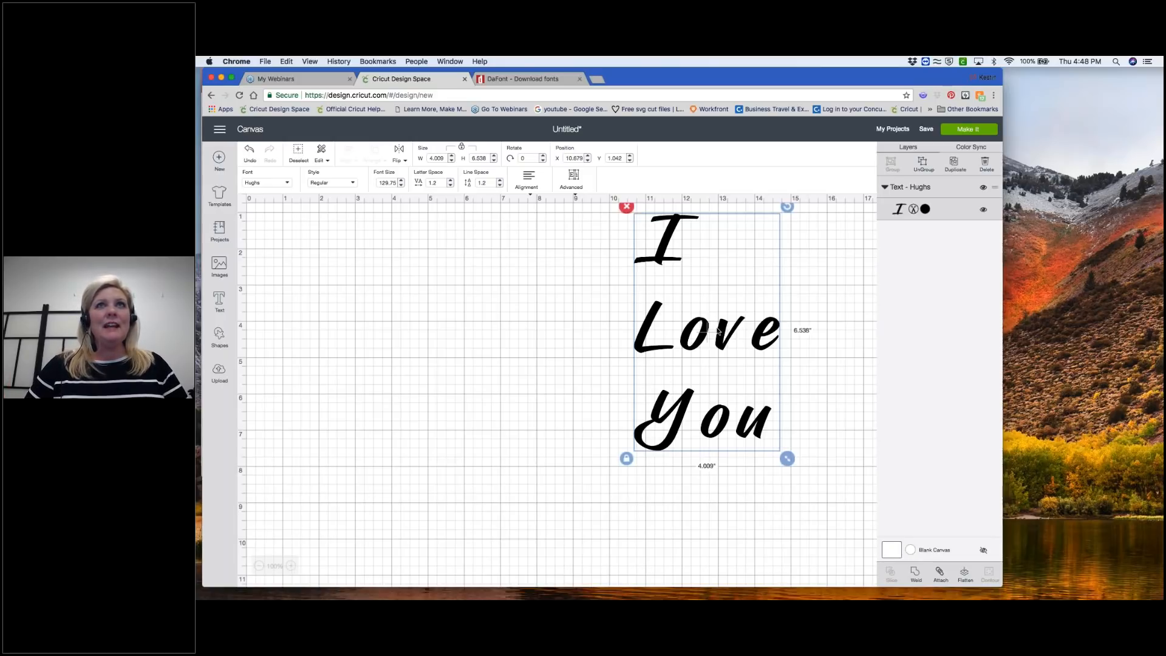
pyautogui.moveTo(718, 331); pyautogui.dragTo(579, 348)
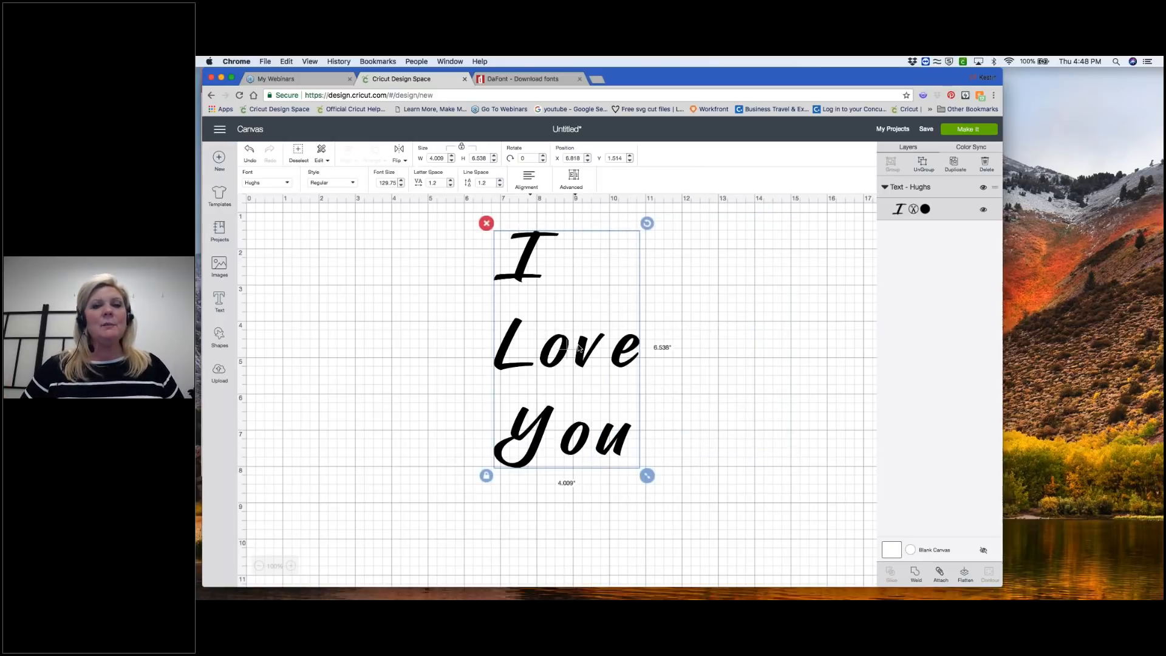
pyautogui.click(990, 239)
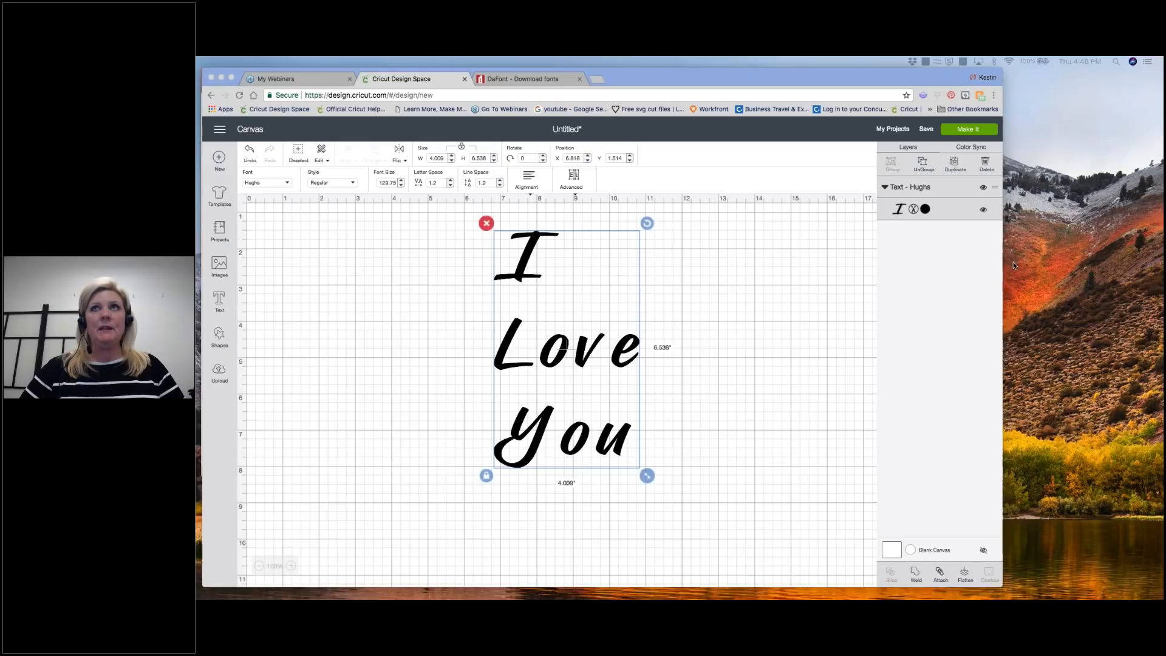
pyautogui.moveTo(551, 168)
pyautogui.mouseDown()
pyautogui.moveTo(554, 196)
pyautogui.moveTo(600, 193)
pyautogui.moveTo(595, 166)
pyautogui.moveTo(554, 164)
pyautogui.mouseUp()
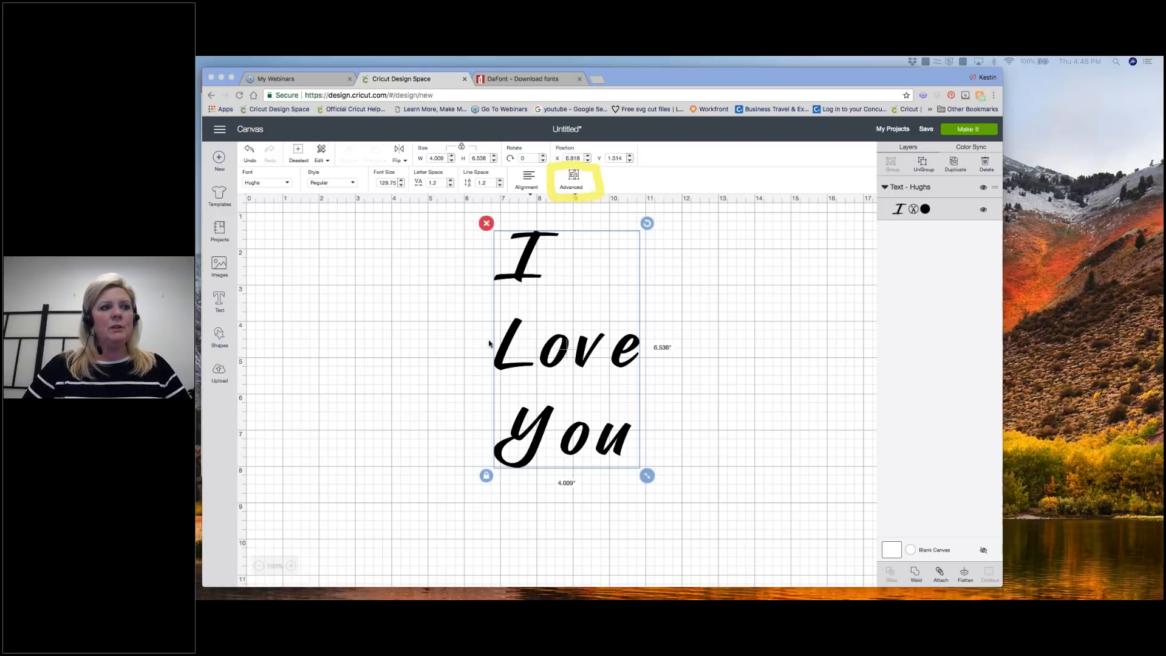
# - Search the fonts for "Varsity", try Varsity Letter on the text, and apply Varsity Letter - Narrow
pyautogui.click(563, 351)
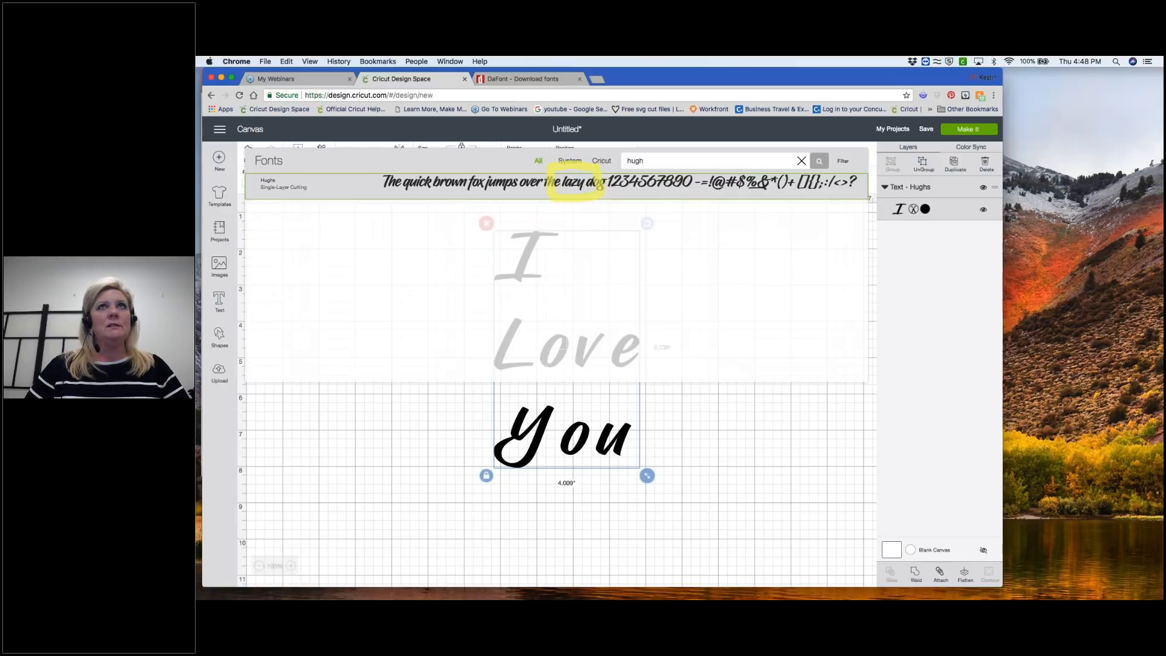
pyautogui.click(575, 181)
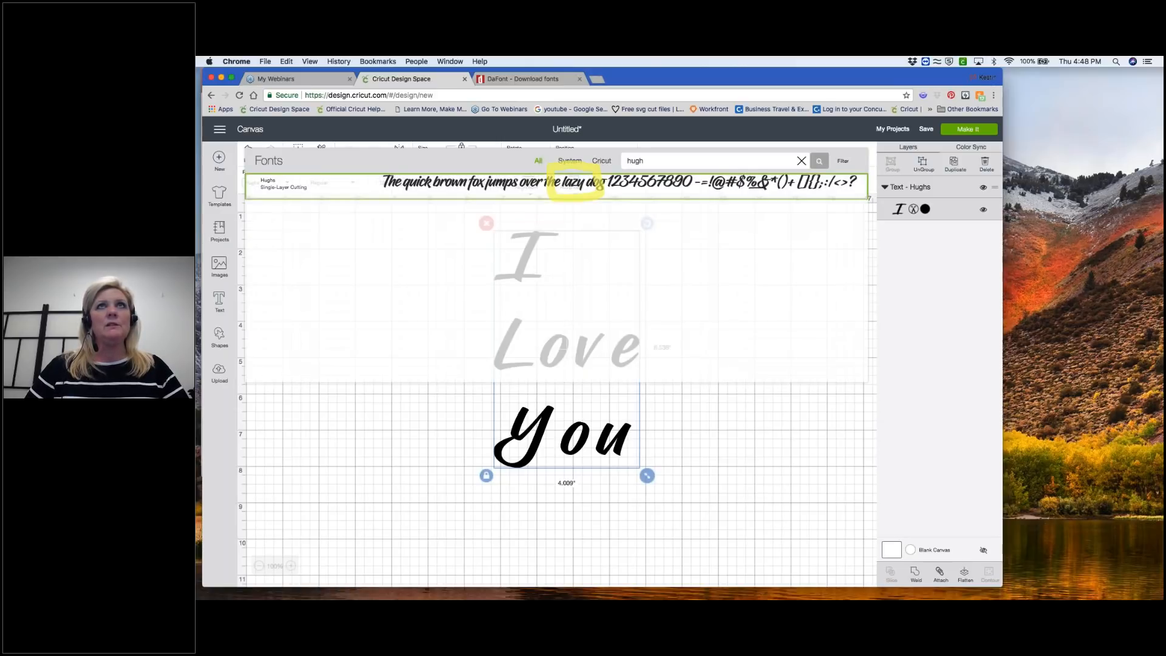
pyautogui.doubleClick(636, 162)
pyautogui.write('Varsity')
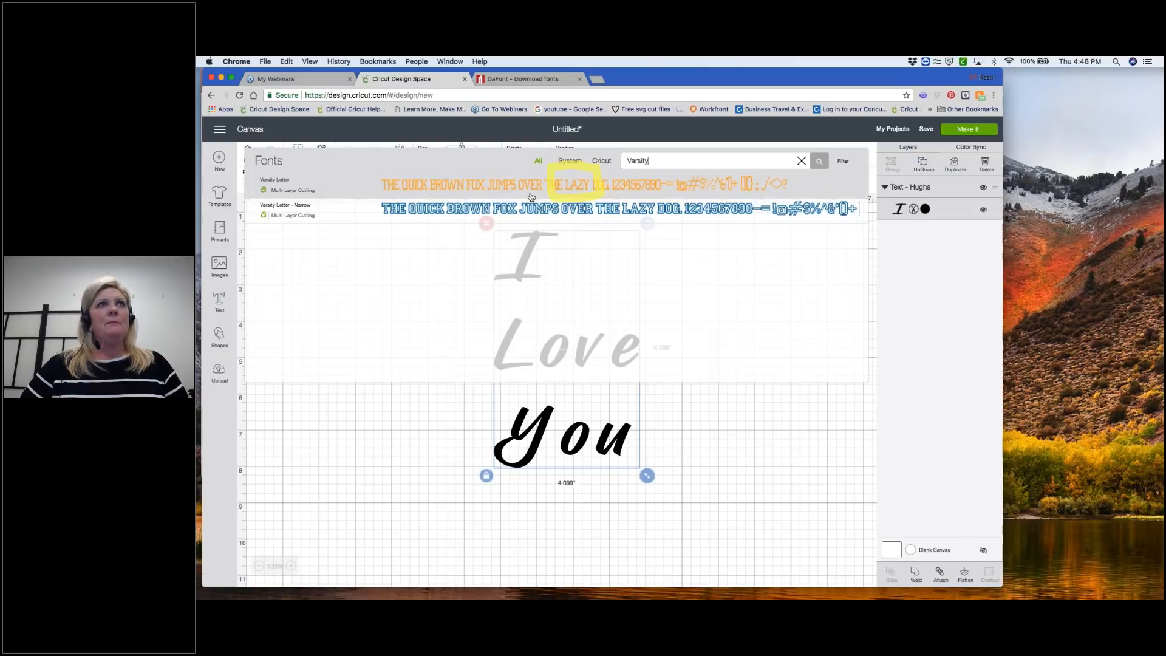
pyautogui.click(655, 184)
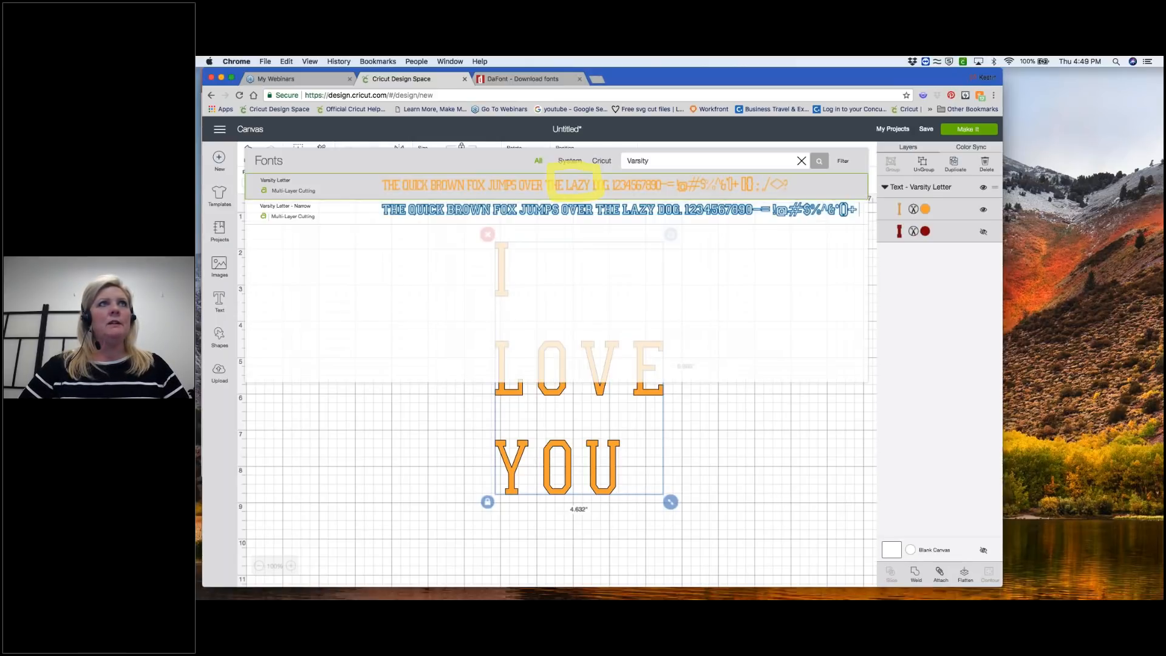
pyautogui.click(292, 190)
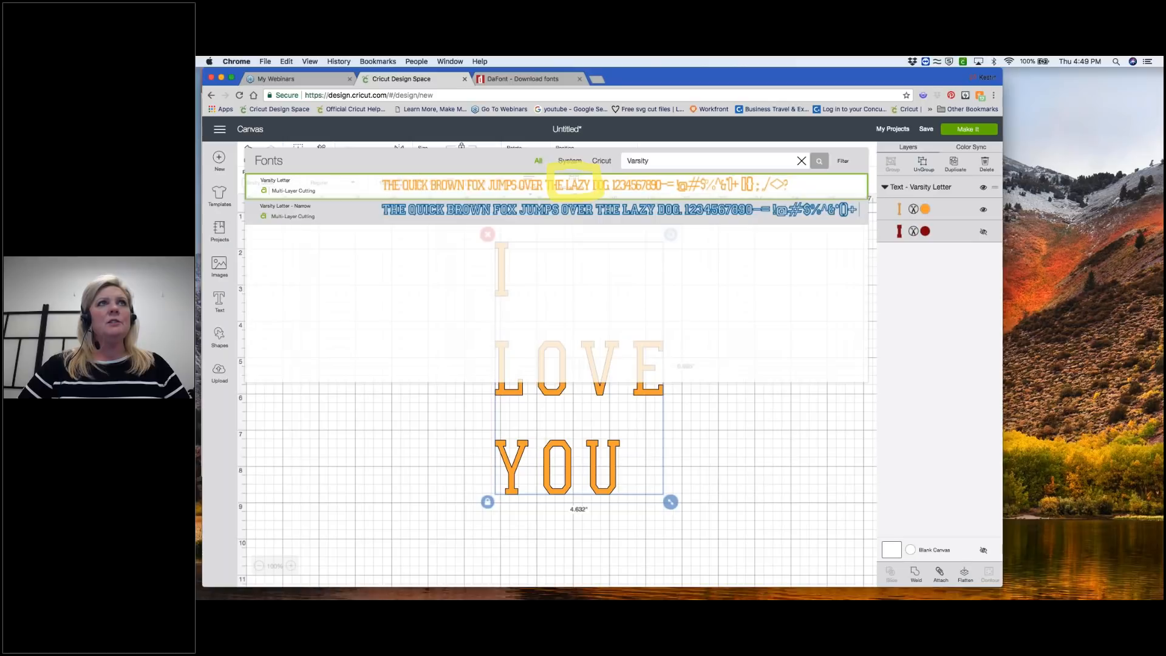
pyautogui.click(308, 215)
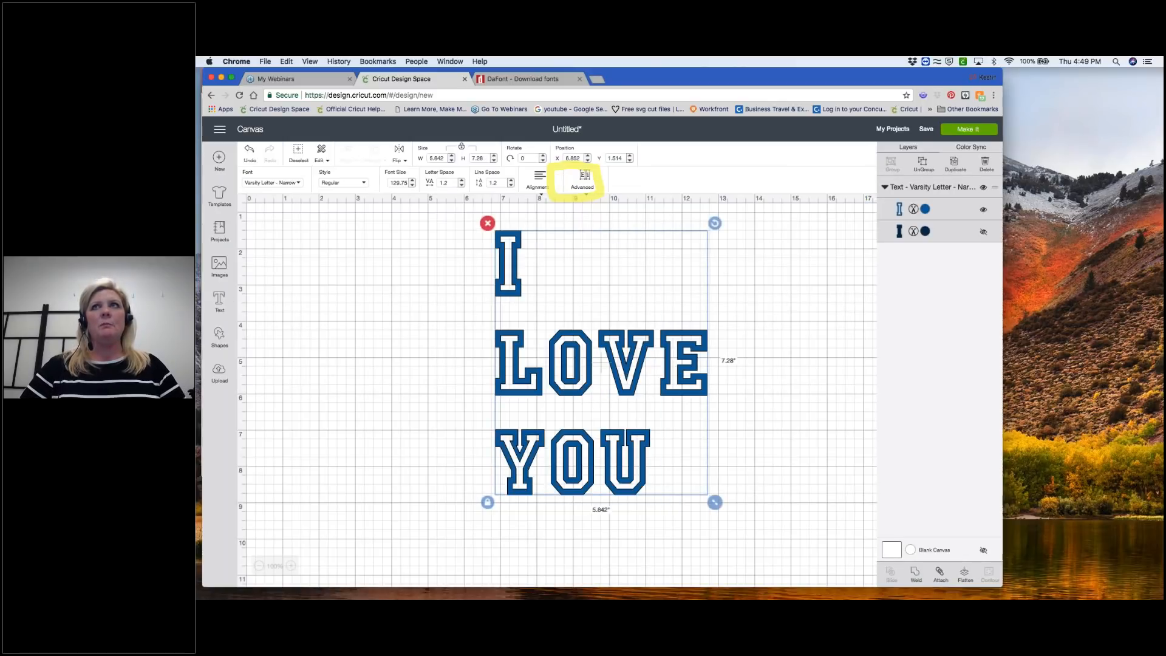
pyautogui.click(1081, 76)
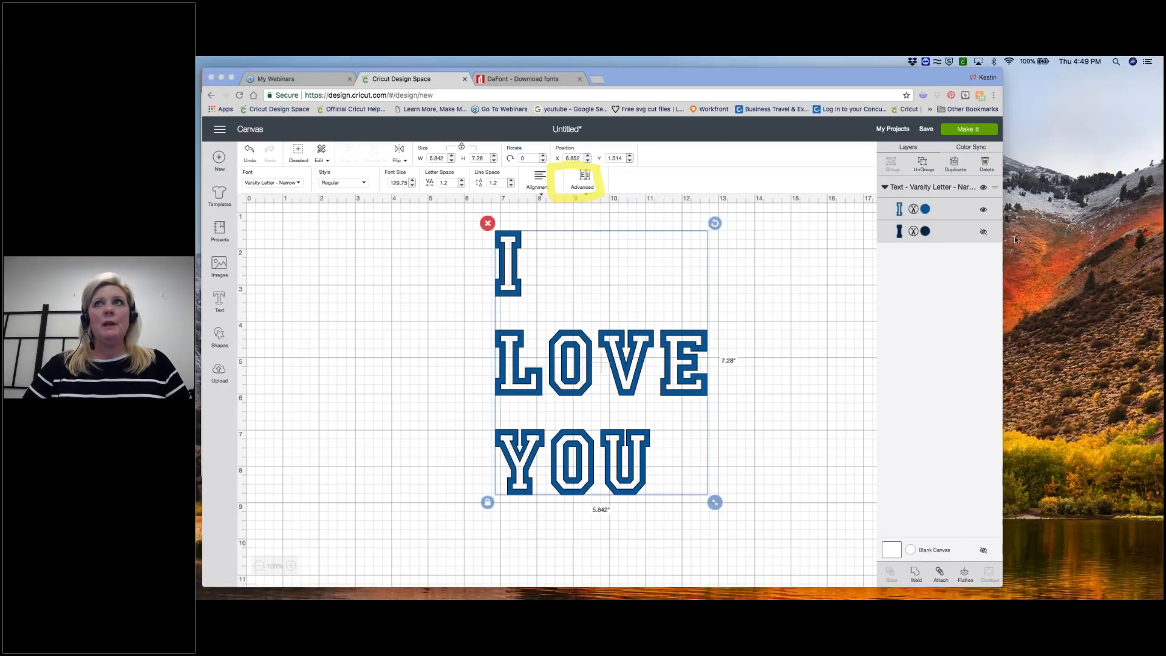
pyautogui.moveTo(877, 202)
pyautogui.mouseDown()
pyautogui.moveTo(877, 242)
pyautogui.moveTo(999, 241)
pyautogui.moveTo(1001, 194)
pyautogui.moveTo(881, 198)
pyautogui.mouseUp()
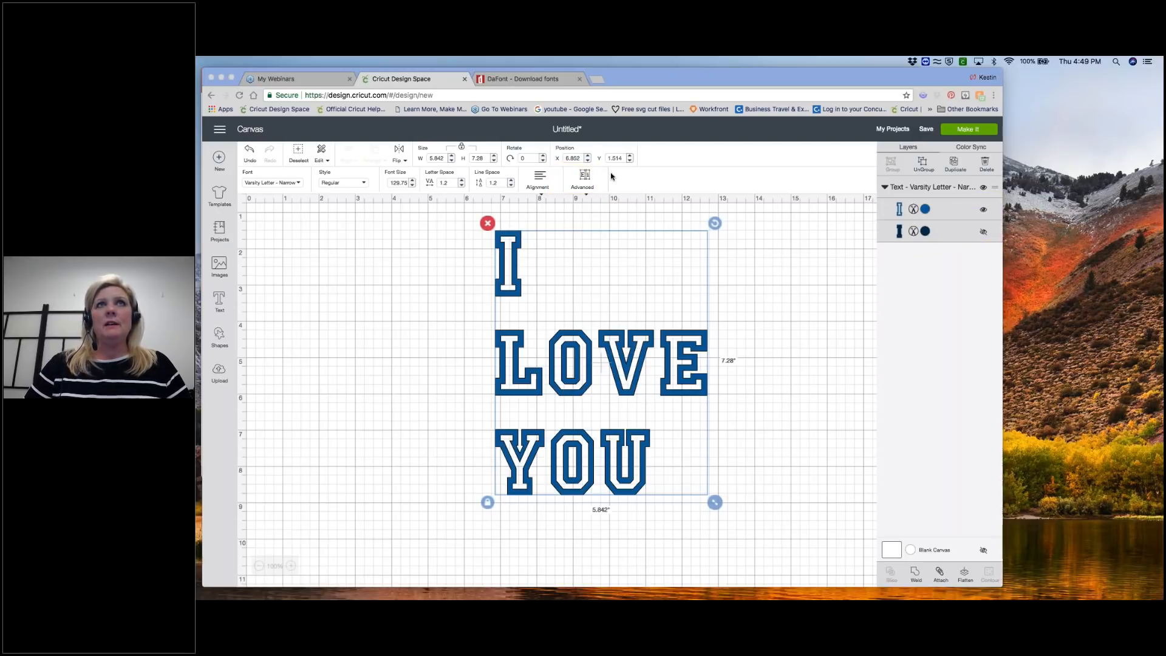
# - Ungroup the "I LOVE YOU" text to individual letters
pyautogui.click(586, 176)
pyautogui.click(586, 176)
pyautogui.click(586, 178)
pyautogui.click(587, 178)
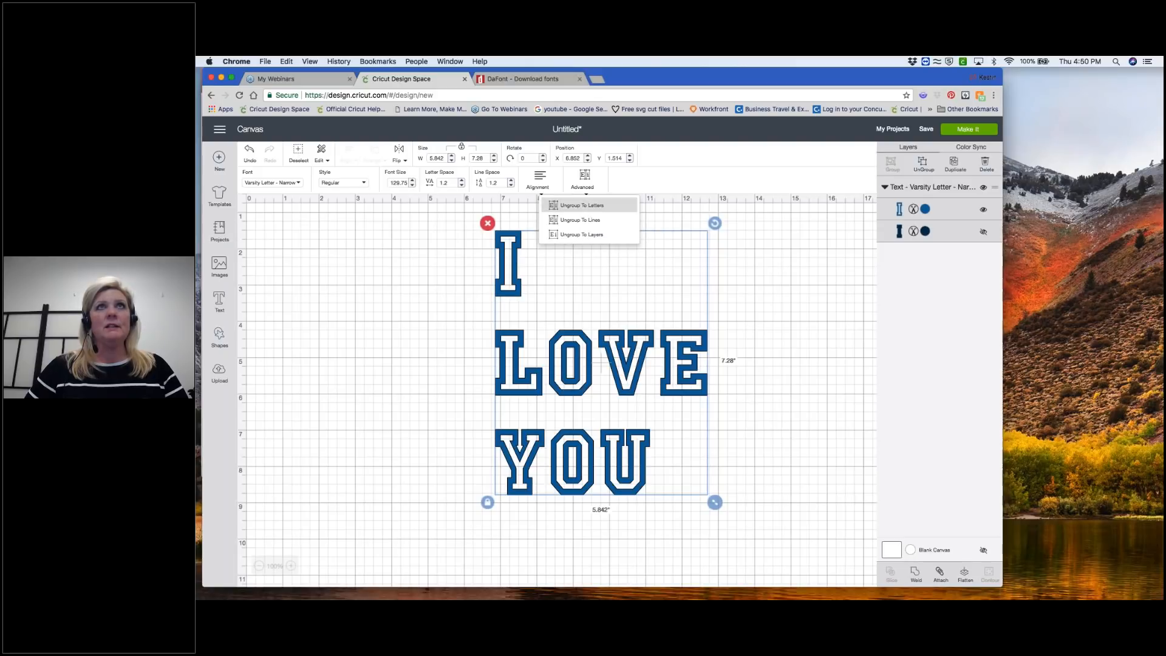
pyautogui.click(586, 206)
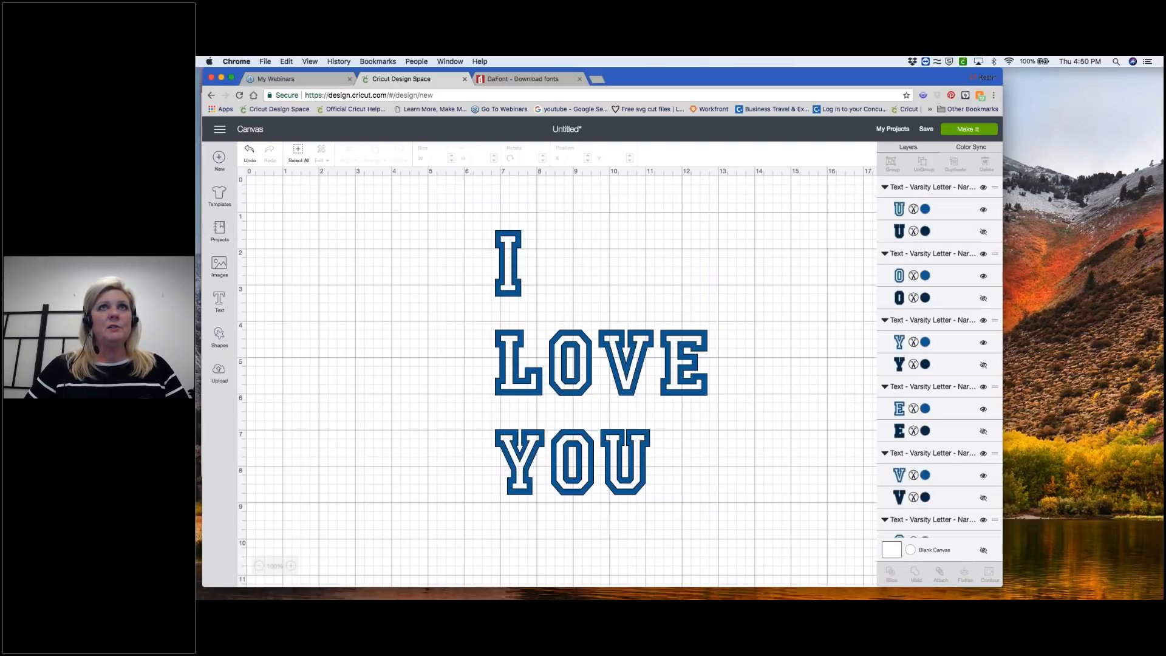
# - Shift individual letters of the word LOVE sideways to widen their spacing slightly
pyautogui.click(512, 370)
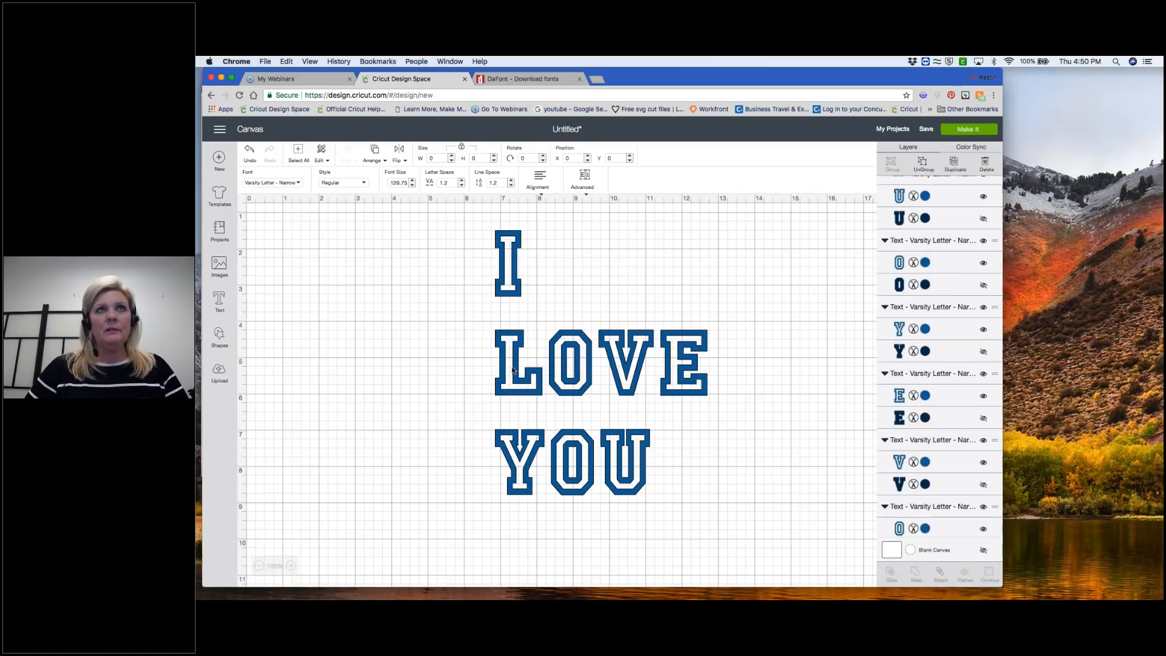
pyautogui.click(570, 366)
pyautogui.click(633, 366)
pyautogui.moveTo(668, 365); pyautogui.dragTo(649, 364)
pyautogui.click(644, 365)
pyautogui.click(585, 359)
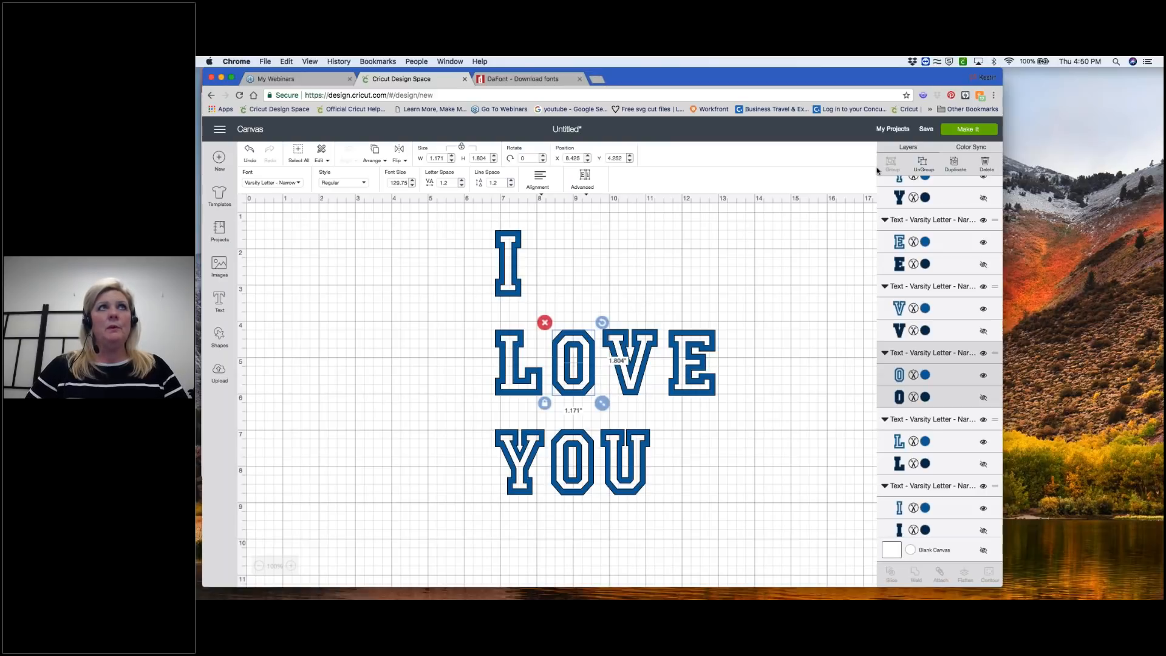
# - Undo the letter moves and the ungrouping of the text
pyautogui.click(252, 154)
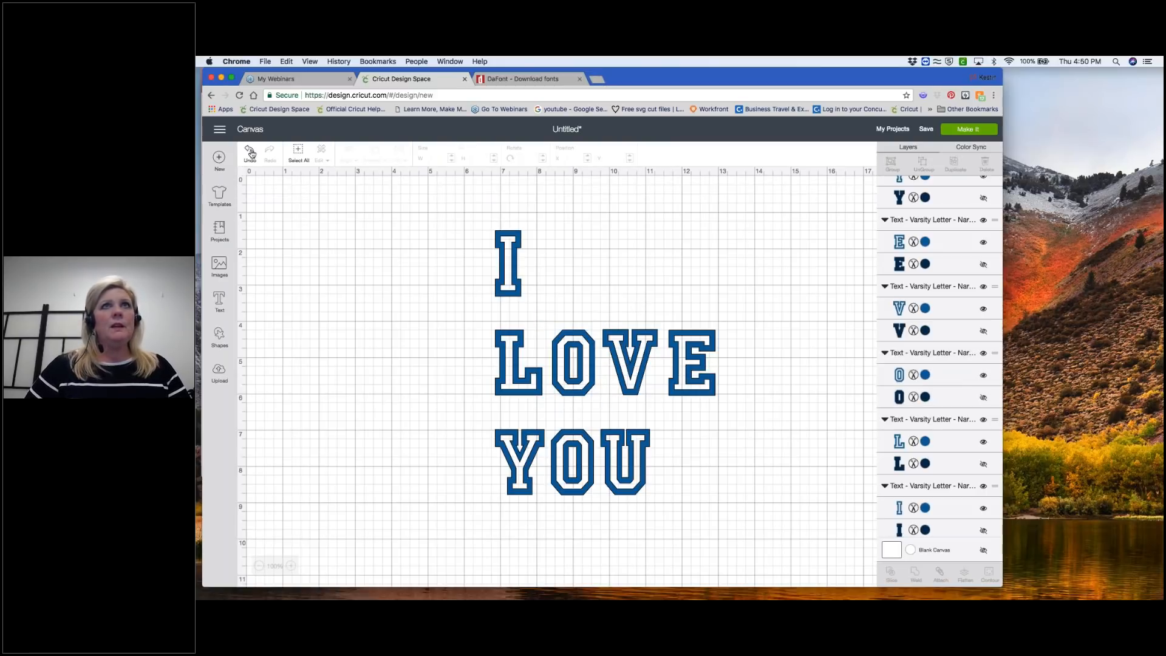
pyautogui.click(252, 154)
pyautogui.click(251, 153)
pyautogui.click(251, 153)
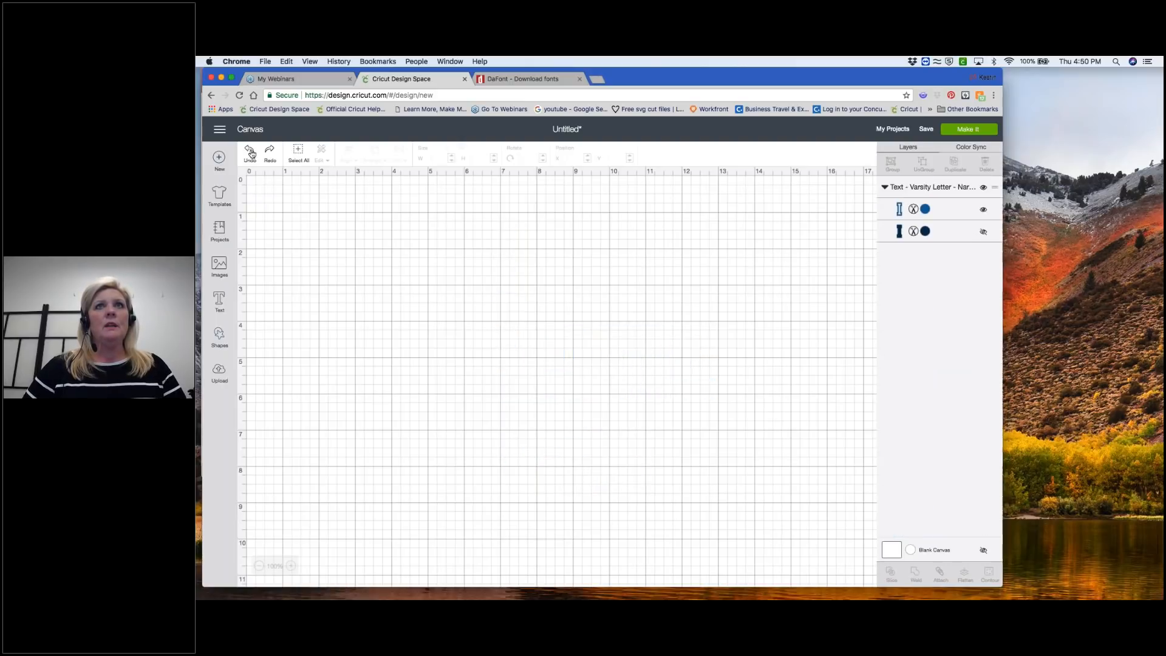
# - Restore Varsity Letter - Narrow on the "I LOVE YOU" text and show its hidden dark blue layer
pyautogui.click(251, 153)
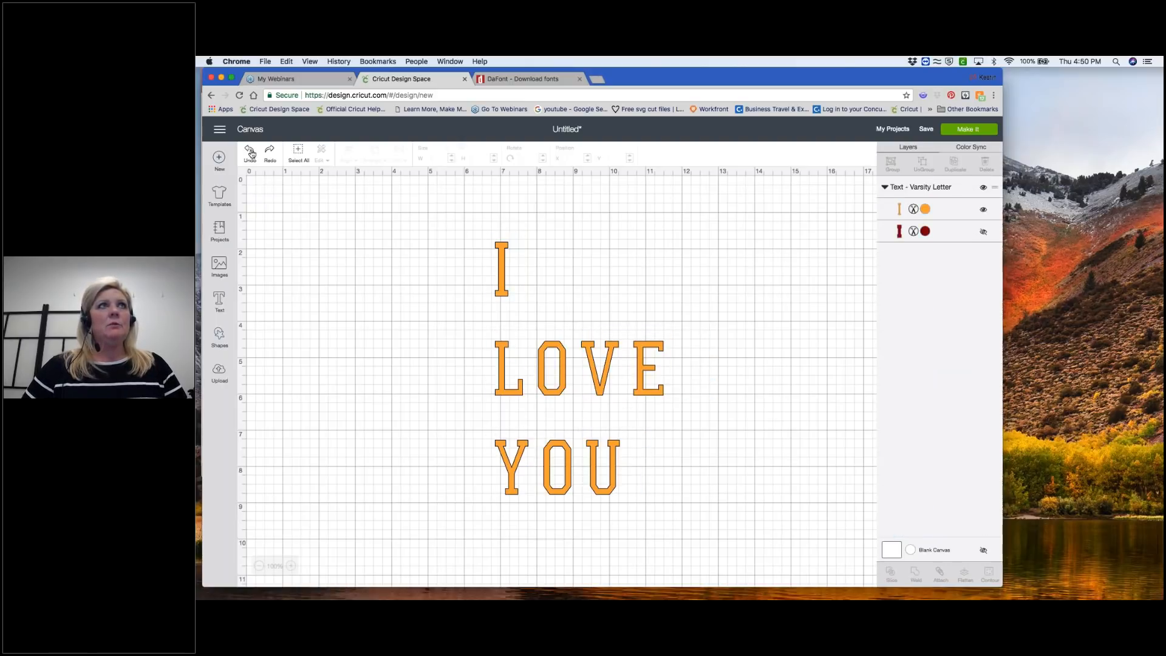
pyautogui.click(251, 153)
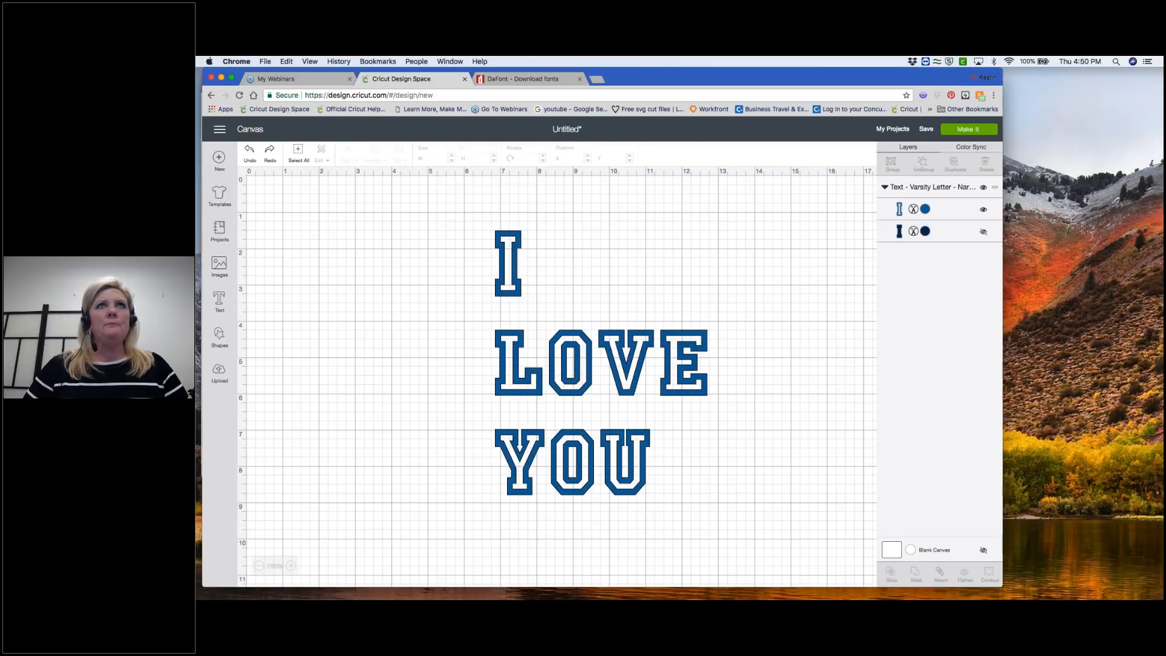
pyautogui.click(567, 383)
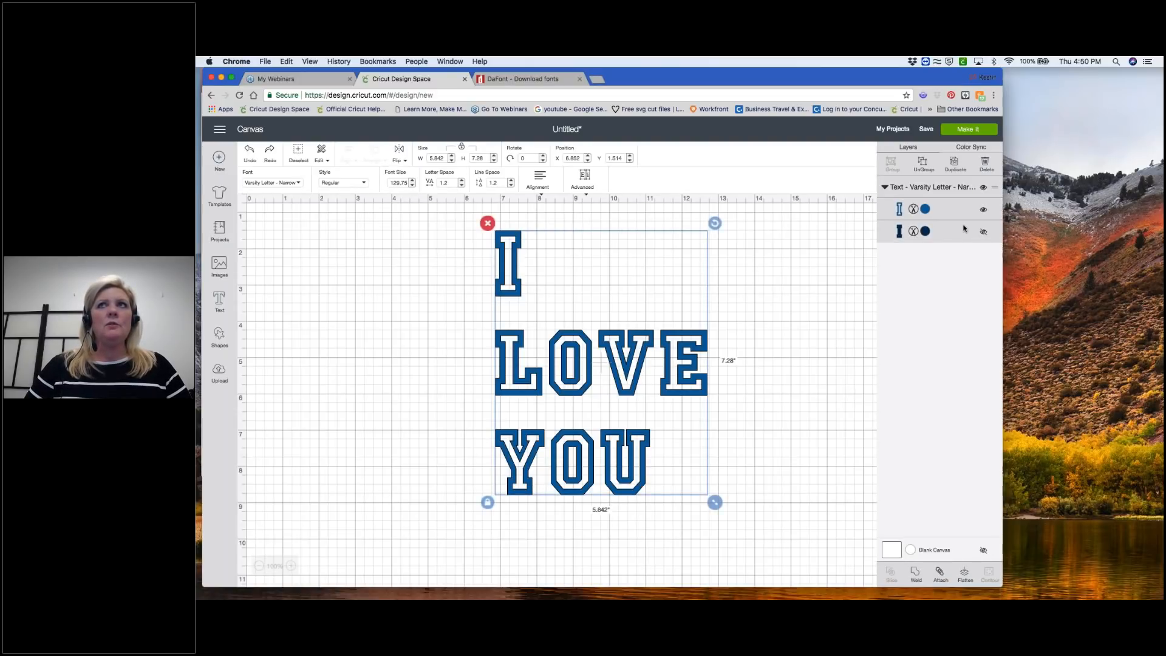
pyautogui.click(983, 231)
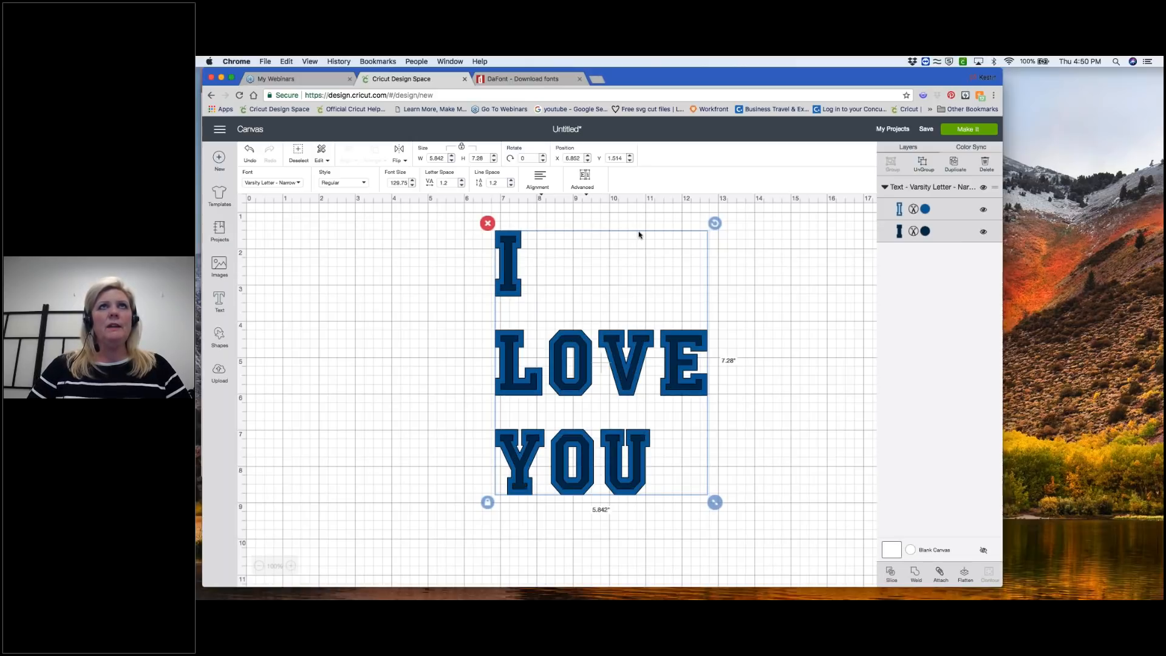
# - Center-align the three lines of the "I LOVE YOU" text
pyautogui.click(584, 178)
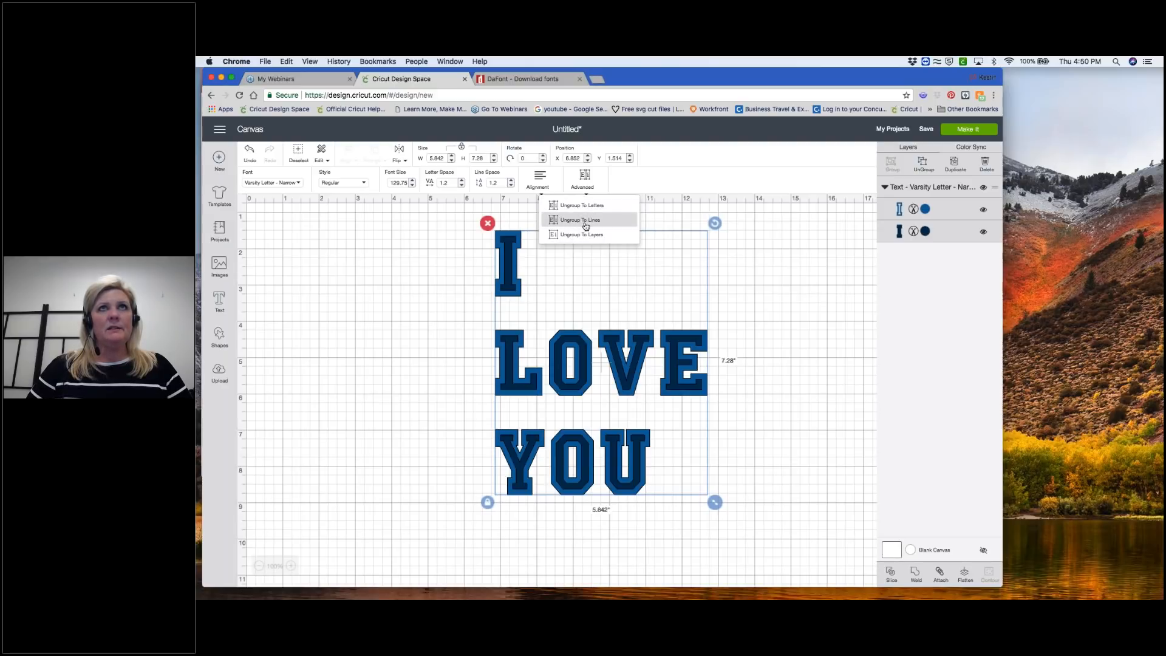
pyautogui.click(632, 184)
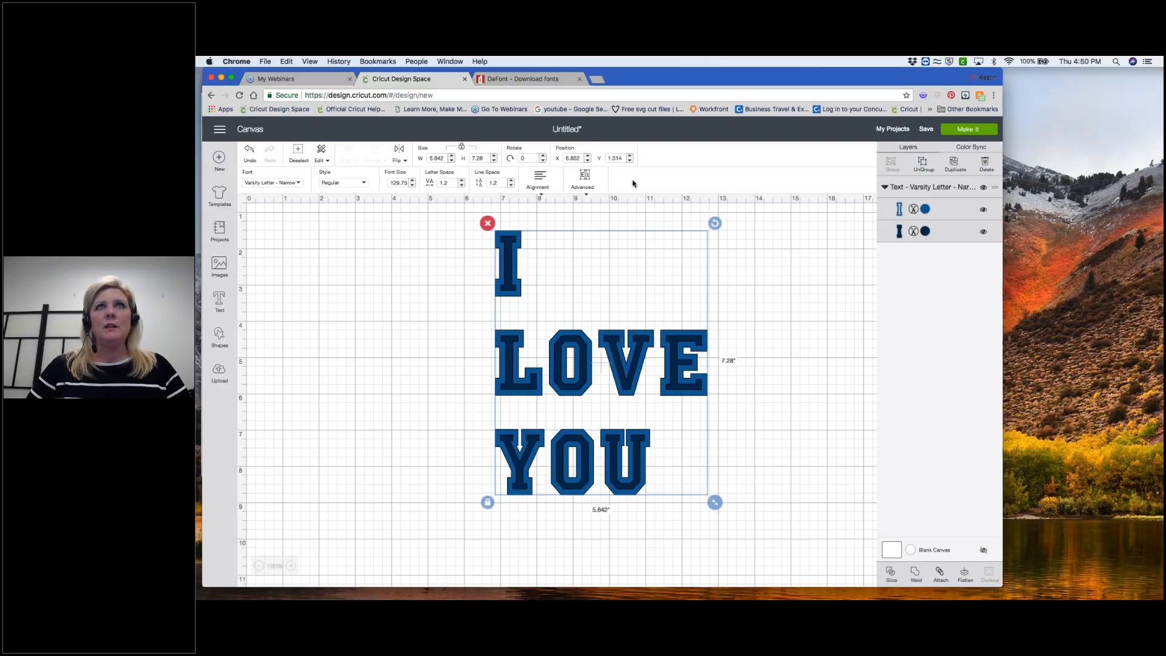
pyautogui.click(539, 178)
pyautogui.click(547, 222)
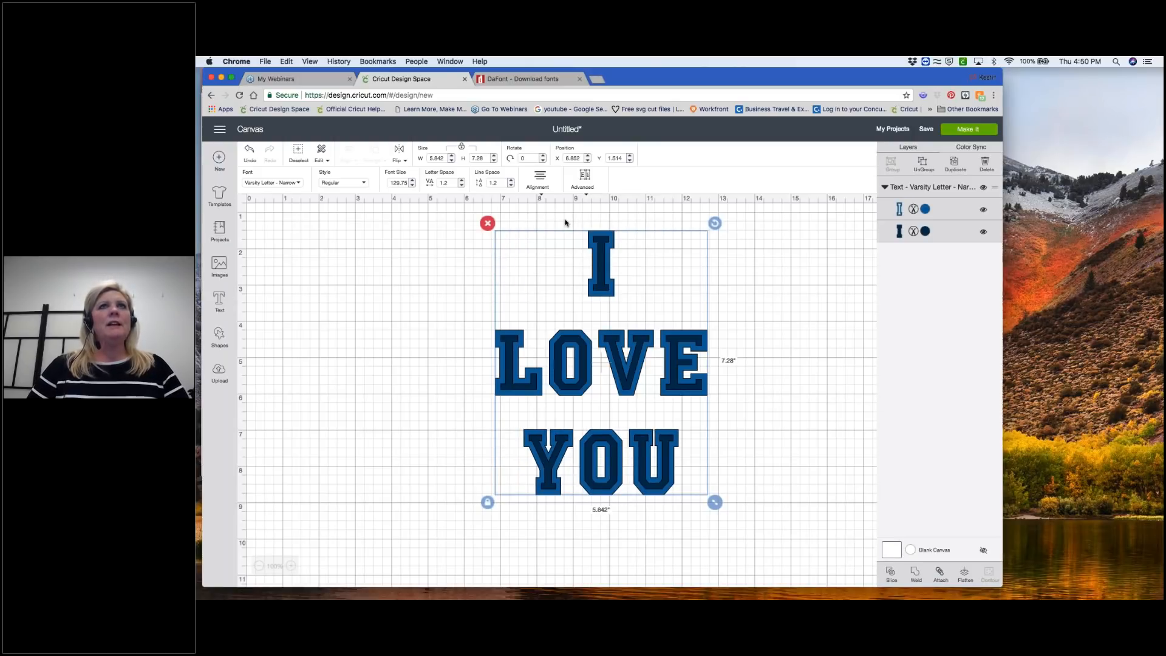
# - Ungroup the text to lines and move I, LOVE and YOU separately into a closer, staggered arrangement
pyautogui.click(588, 181)
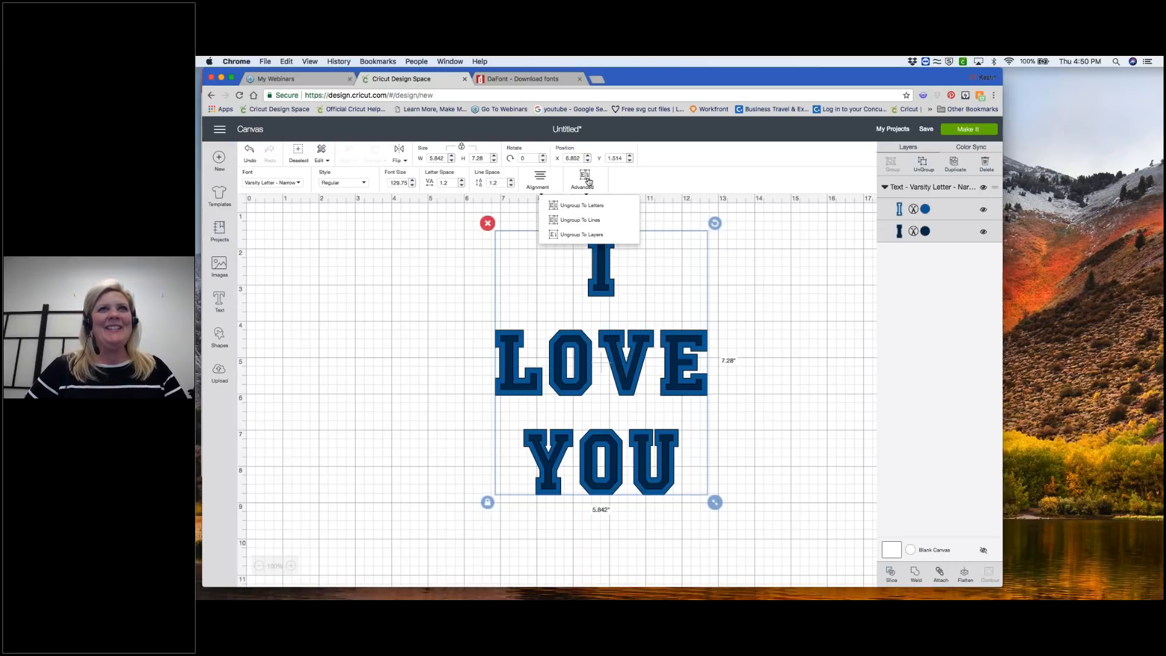
pyautogui.click(580, 219)
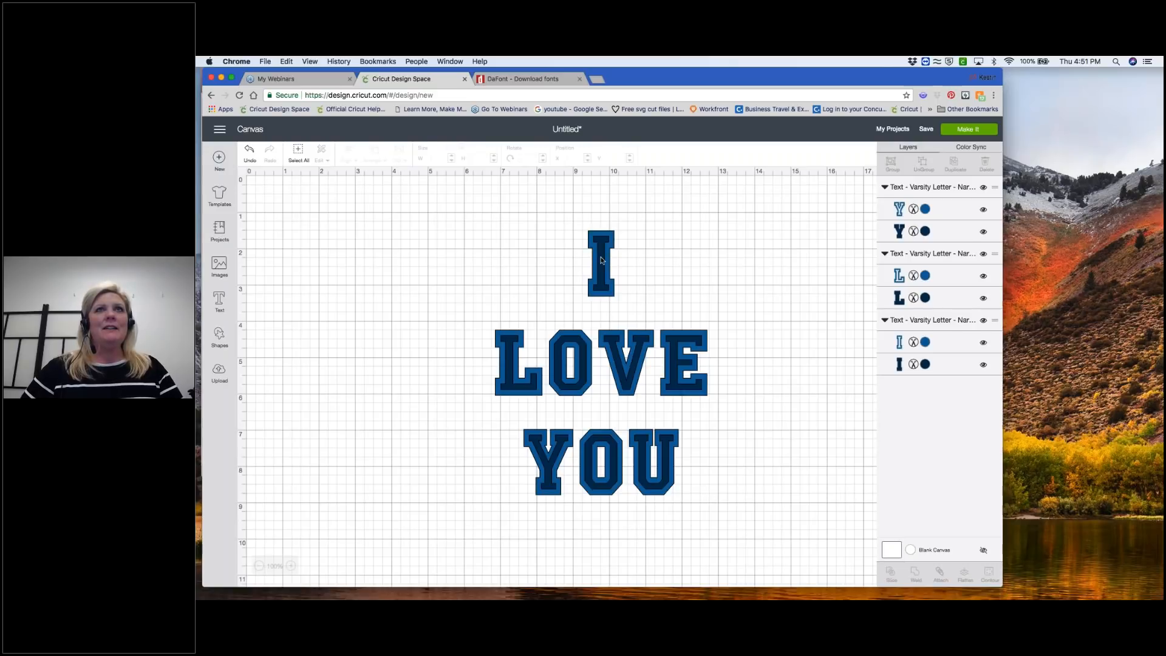
pyautogui.click(601, 261)
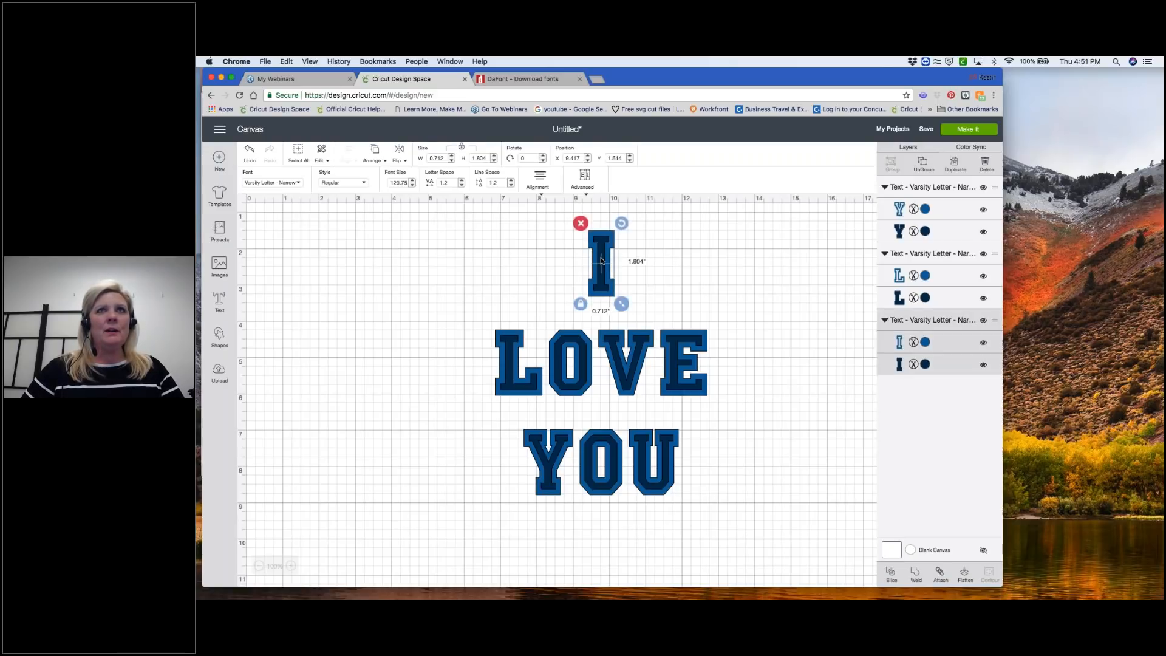
pyautogui.moveTo(601, 260); pyautogui.dragTo(451, 264)
pyautogui.moveTo(623, 356); pyautogui.dragTo(588, 345)
pyautogui.moveTo(617, 484); pyautogui.dragTo(591, 448)
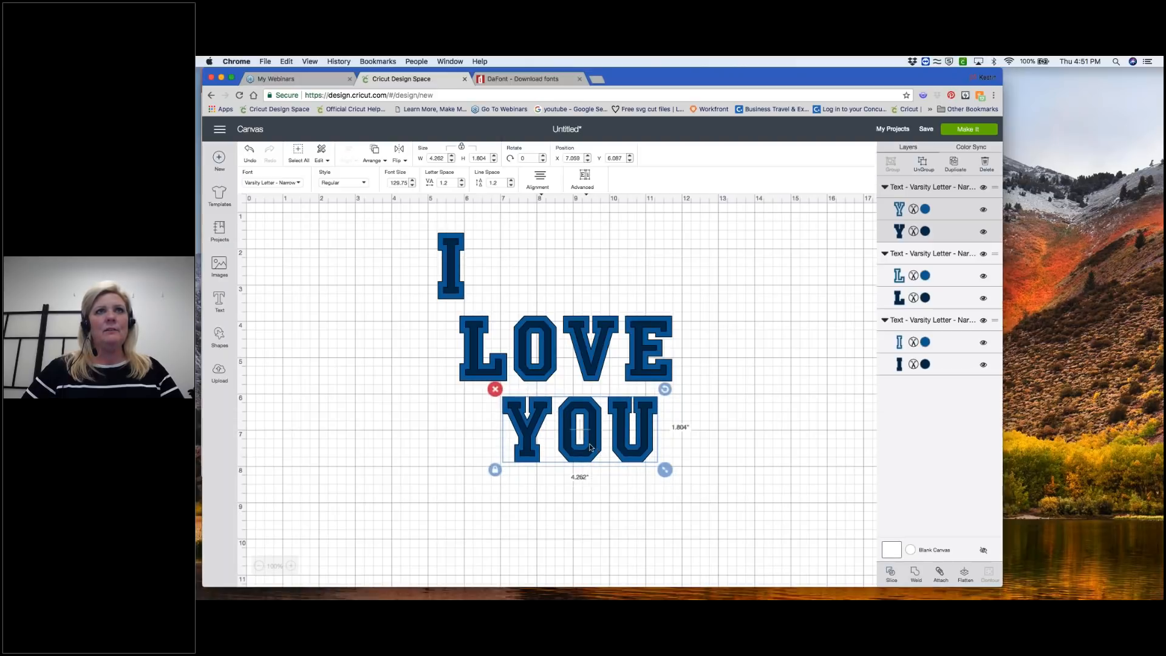
pyautogui.moveTo(604, 336); pyautogui.dragTo(602, 335)
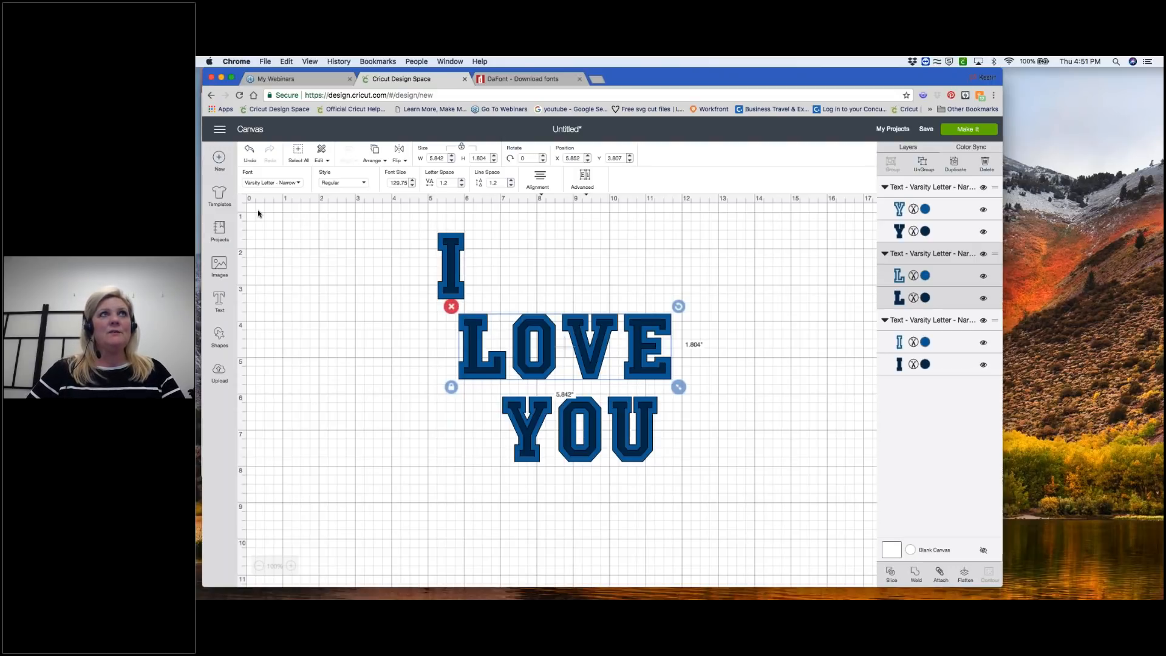
# - Undo the line moves and the ungrouping to lines
pyautogui.click(249, 153)
pyautogui.click(249, 153)
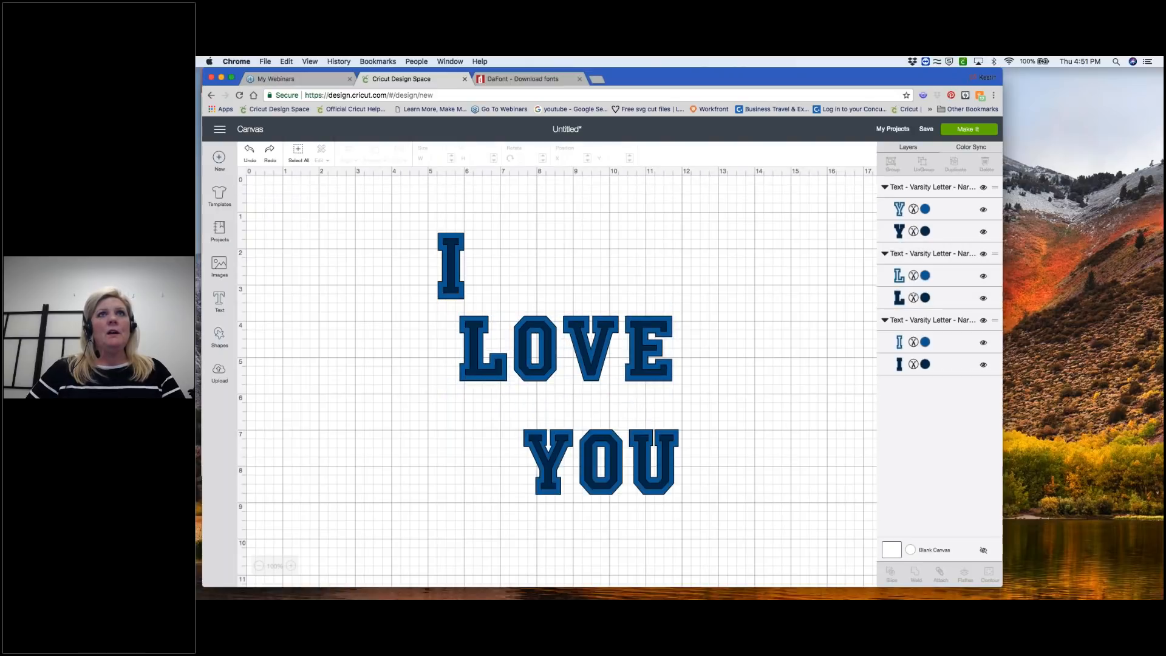
pyautogui.click(249, 153)
pyautogui.press('super+z')
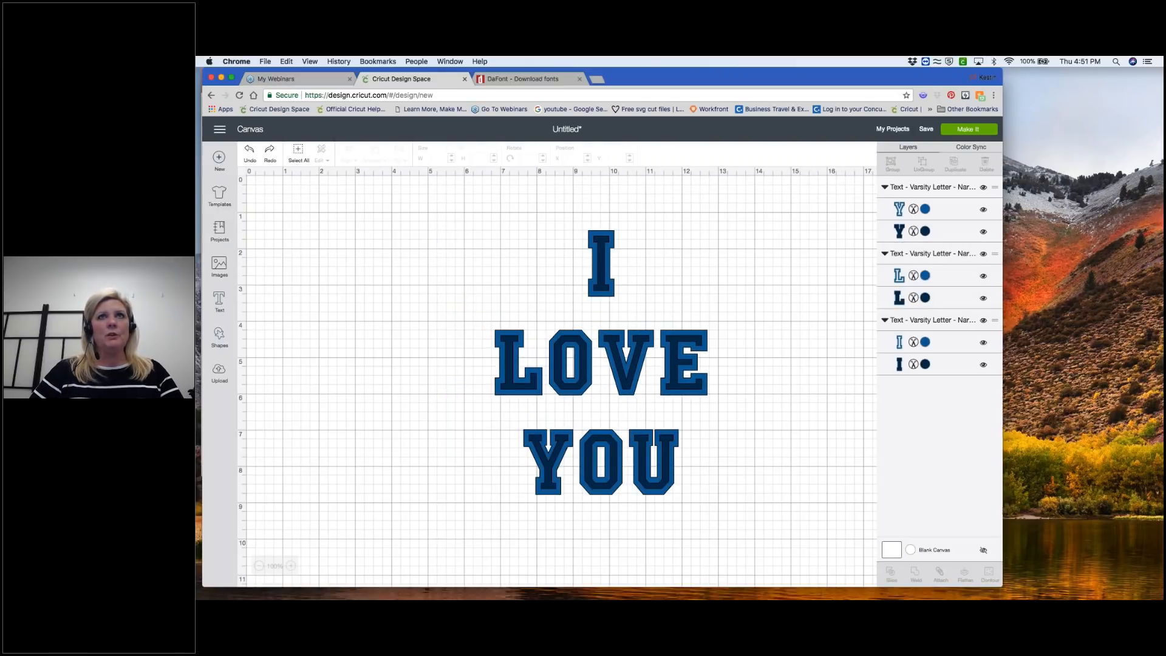
pyautogui.click(613, 362)
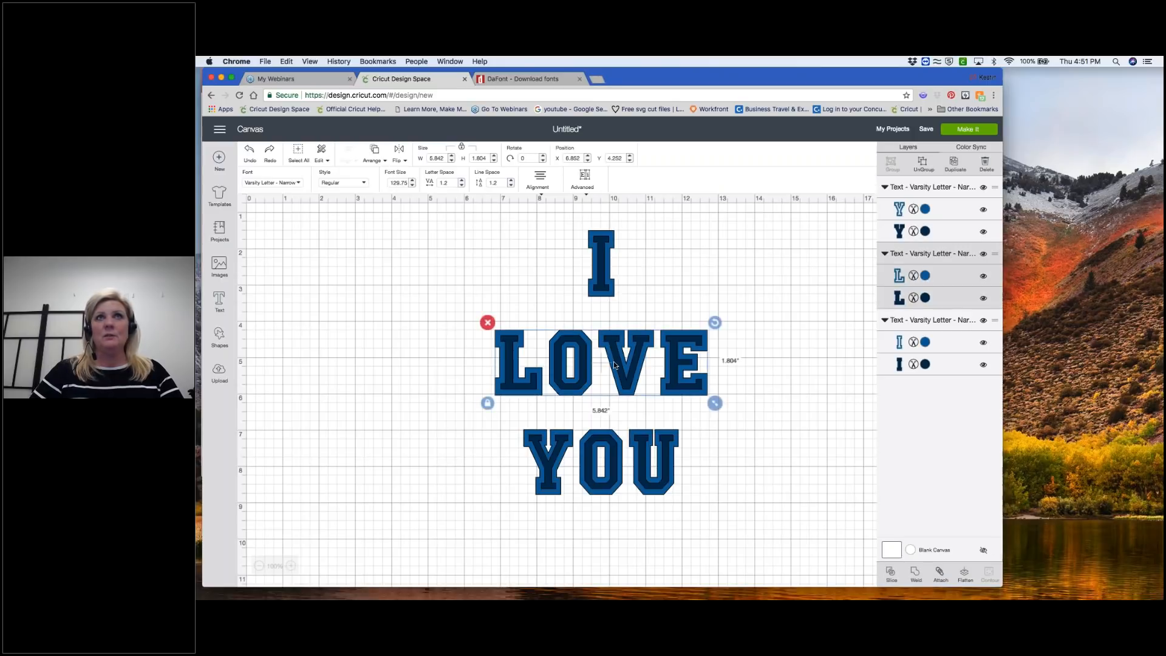
pyautogui.click(249, 152)
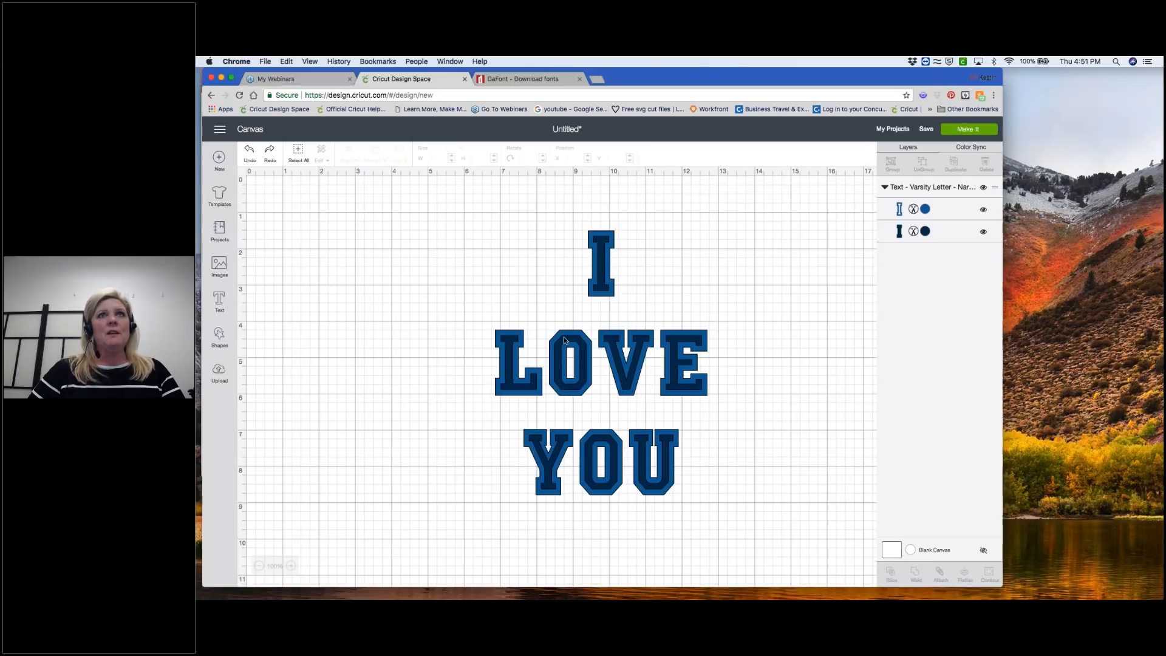
# - Ungroup the whole "I LOVE YOU" text to layers
pyautogui.click(297, 152)
pyautogui.click(584, 177)
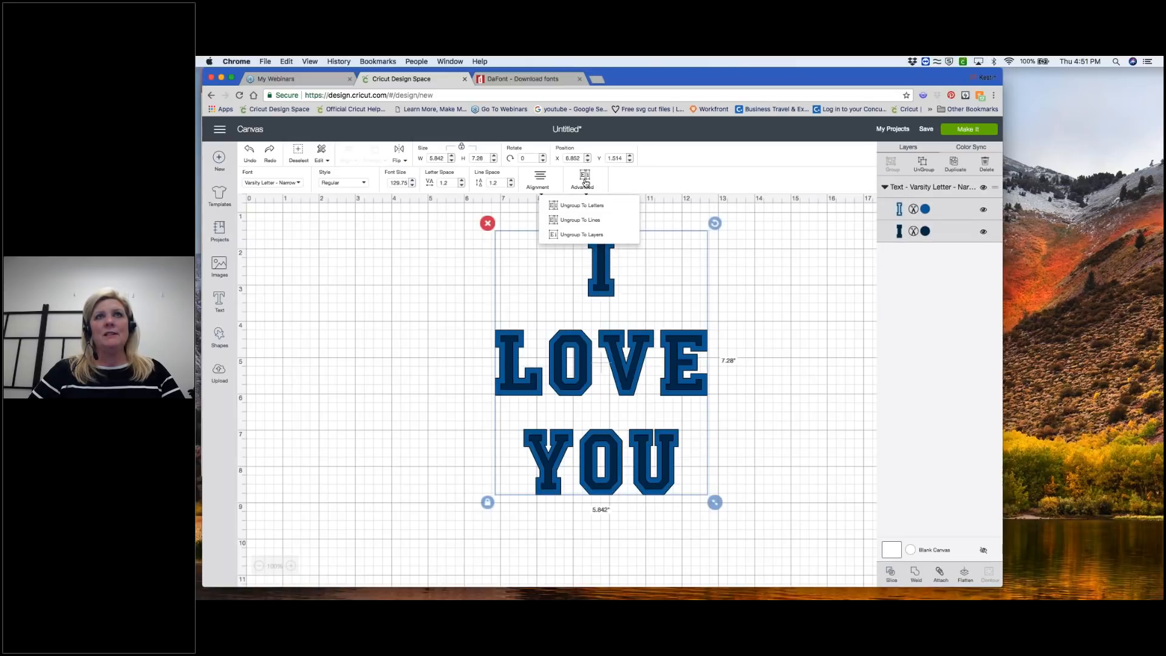
pyautogui.click(578, 235)
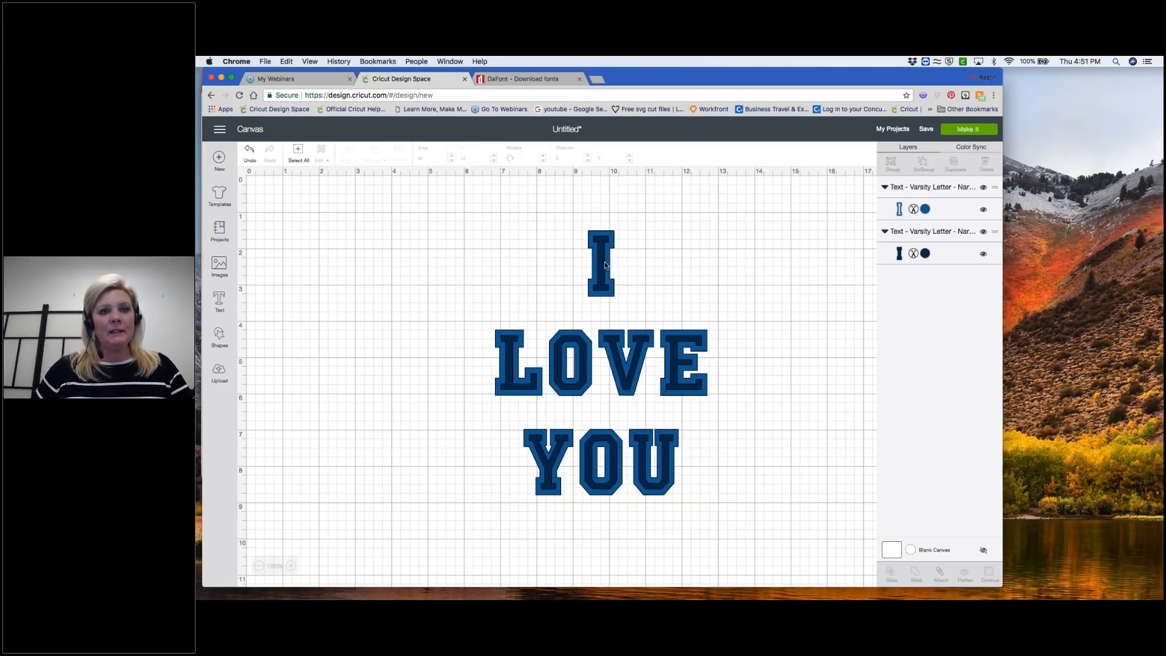
# - Separate the blue outline layer from the solid dark blue layer, placing them side by side with the outline on the left
pyautogui.moveTo(603, 261); pyautogui.dragTo(361, 264)
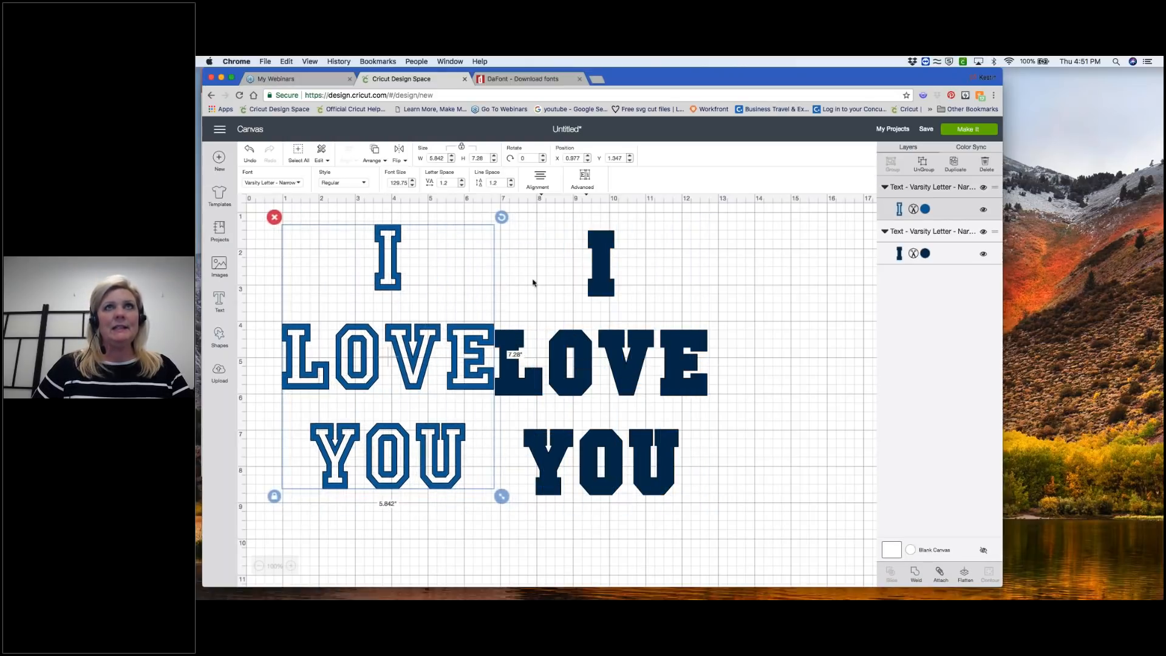
pyautogui.moveTo(603, 272); pyautogui.dragTo(690, 263)
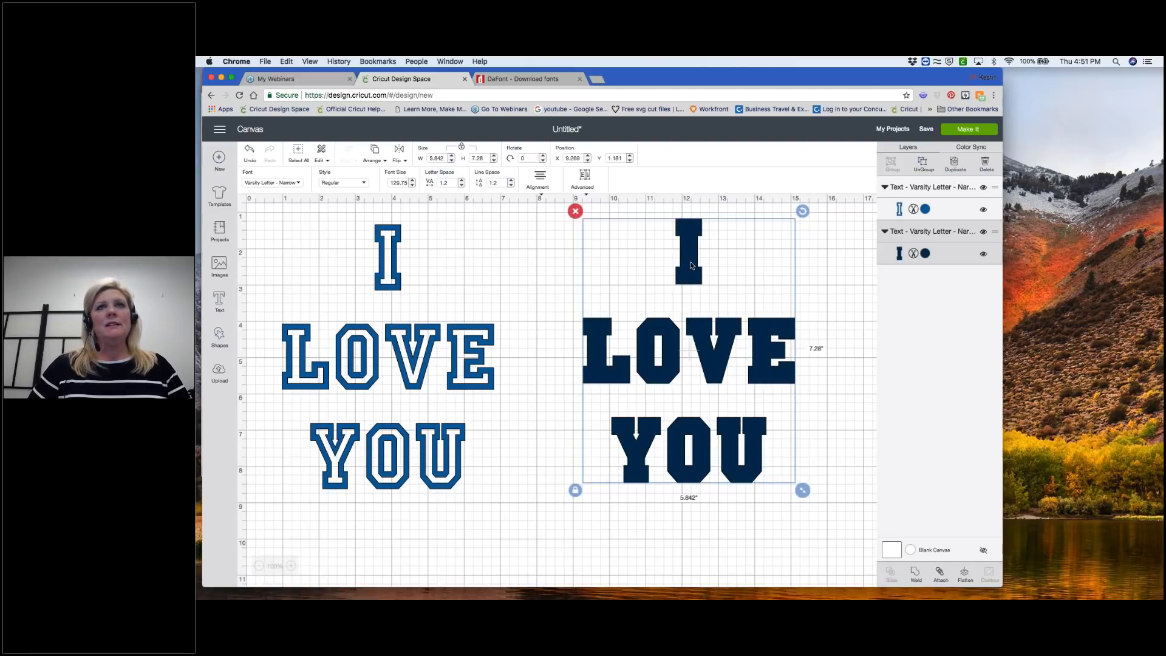
pyautogui.moveTo(695, 260)
pyautogui.mouseDown()
pyautogui.moveTo(745, 286)
pyautogui.moveTo(708, 267)
pyautogui.mouseUp()
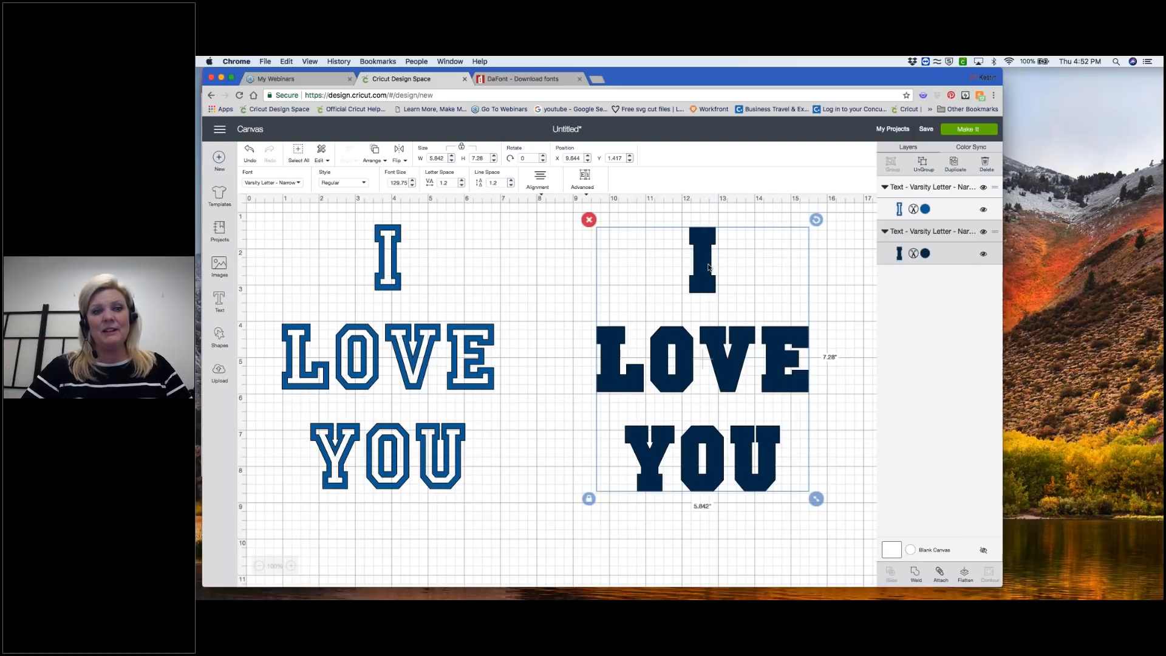
pyautogui.moveTo(709, 267)
pyautogui.mouseDown()
pyautogui.moveTo(671, 272)
pyautogui.moveTo(685, 274)
pyautogui.mouseUp()
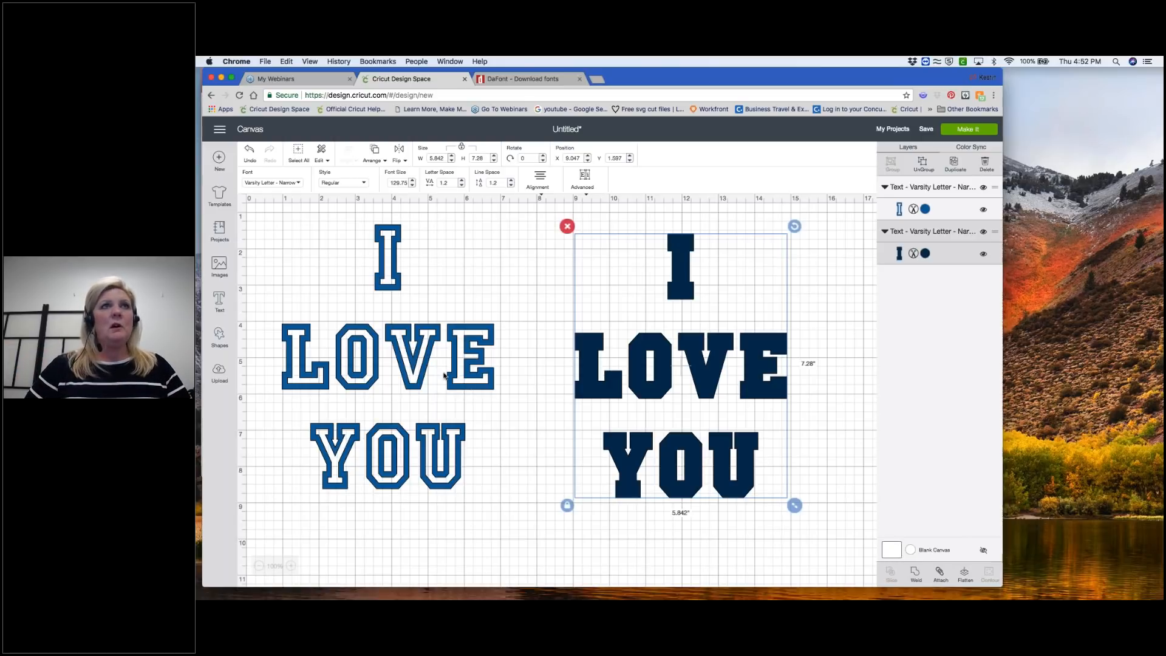
pyautogui.moveTo(426, 361); pyautogui.dragTo(474, 369)
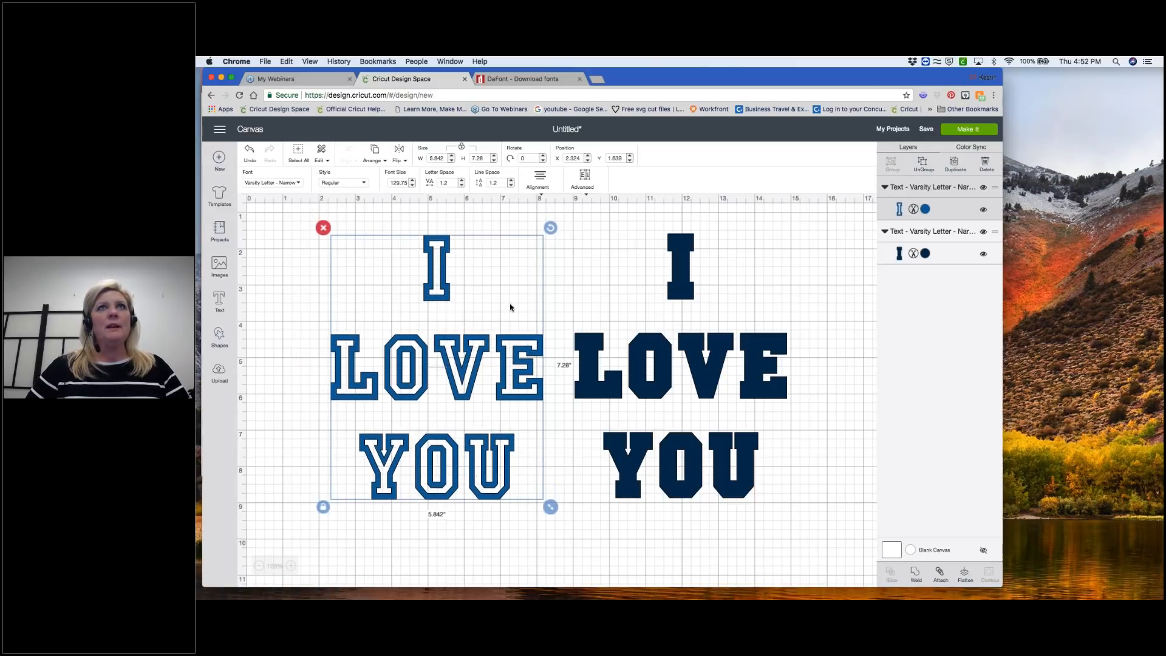
# - Delete the blue outline layer of the text
pyautogui.click(585, 176)
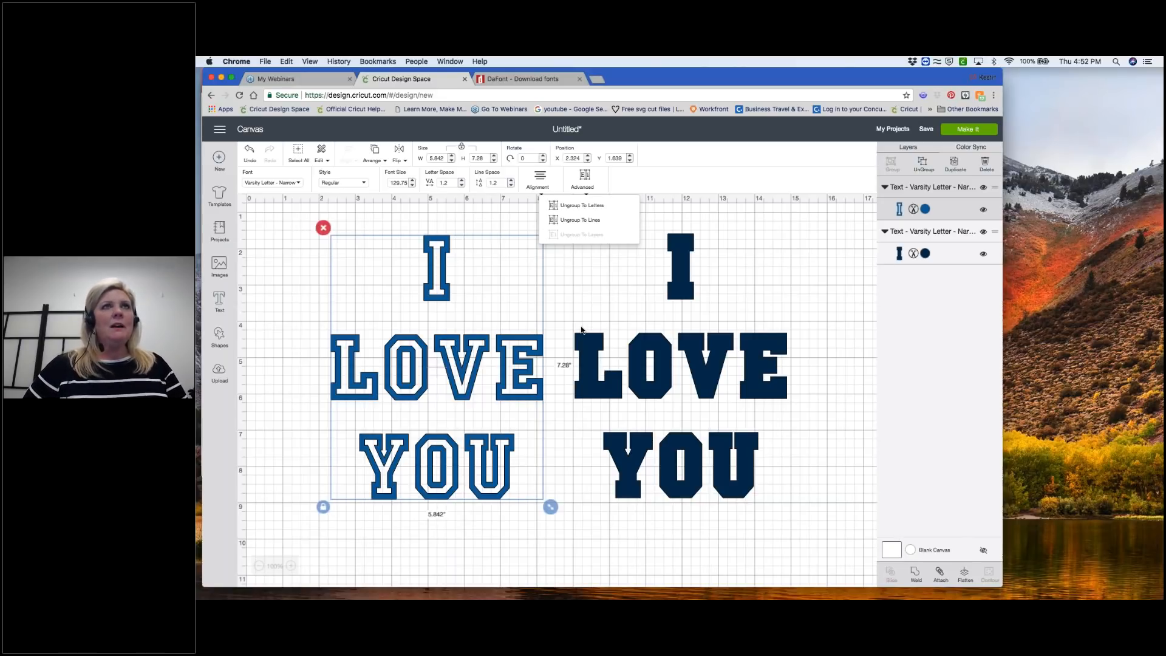
pyautogui.click(323, 229)
# - Shrink the dark blue text to about 3.27 by 4.07 inches and move it toward the right side of the canvas
pyautogui.click(711, 385)
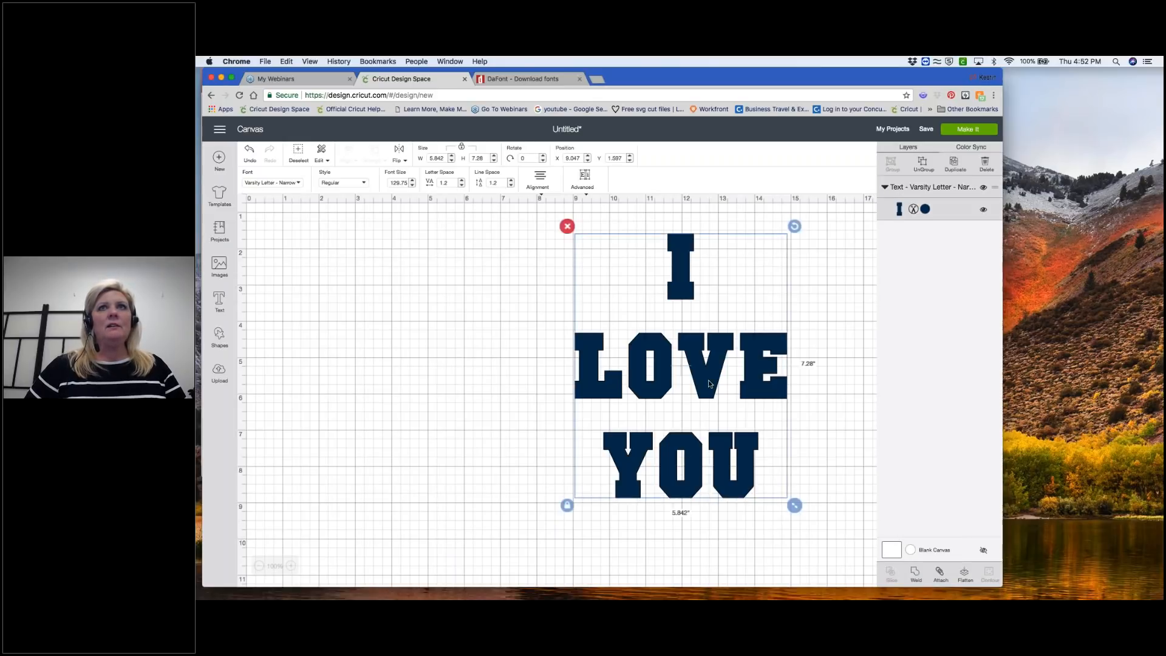
pyautogui.moveTo(793, 507); pyautogui.dragTo(703, 391)
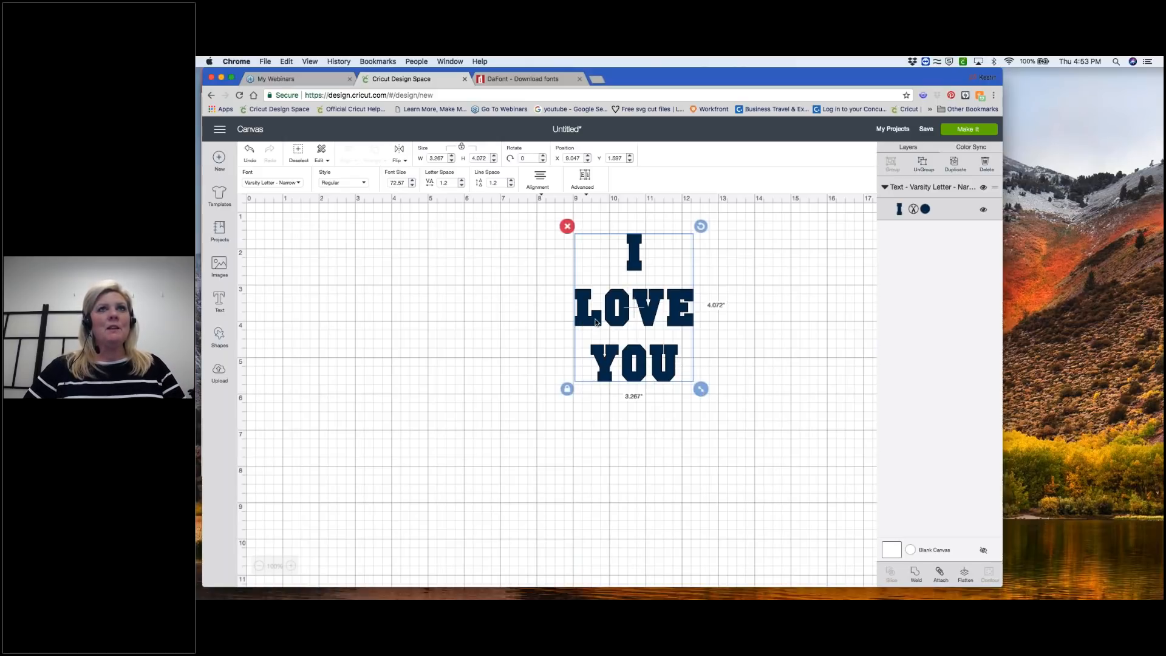
pyautogui.moveTo(598, 322); pyautogui.dragTo(703, 371)
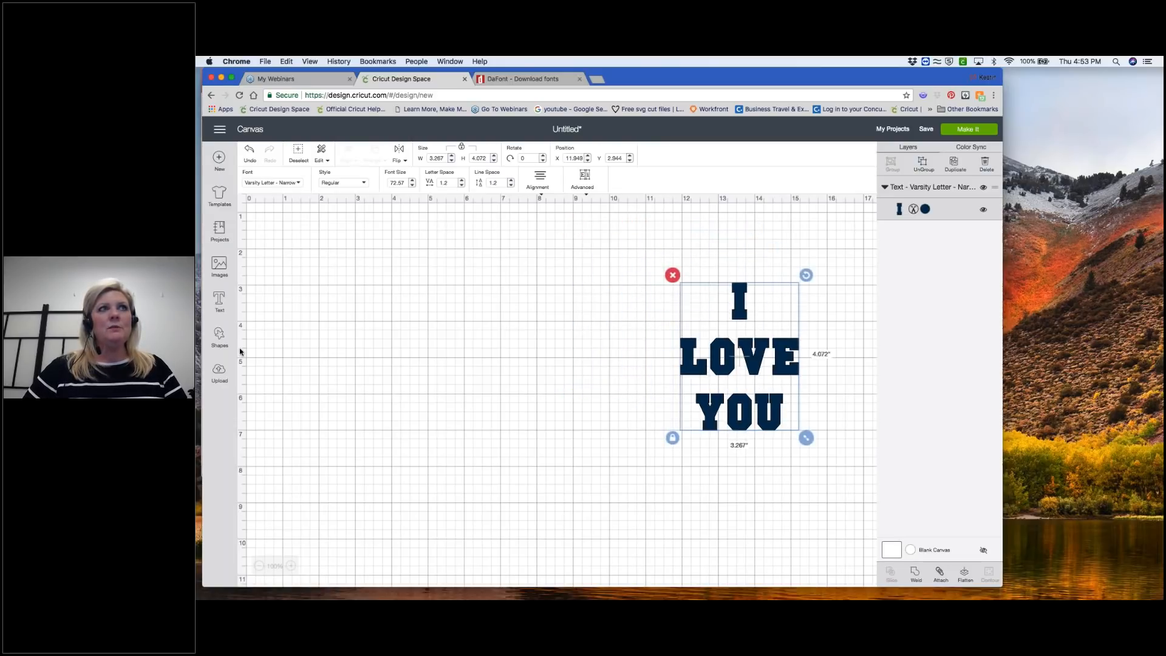
# - Insert a square on the empty area beside the text and color it Honeysuckle
pyautogui.click(222, 336)
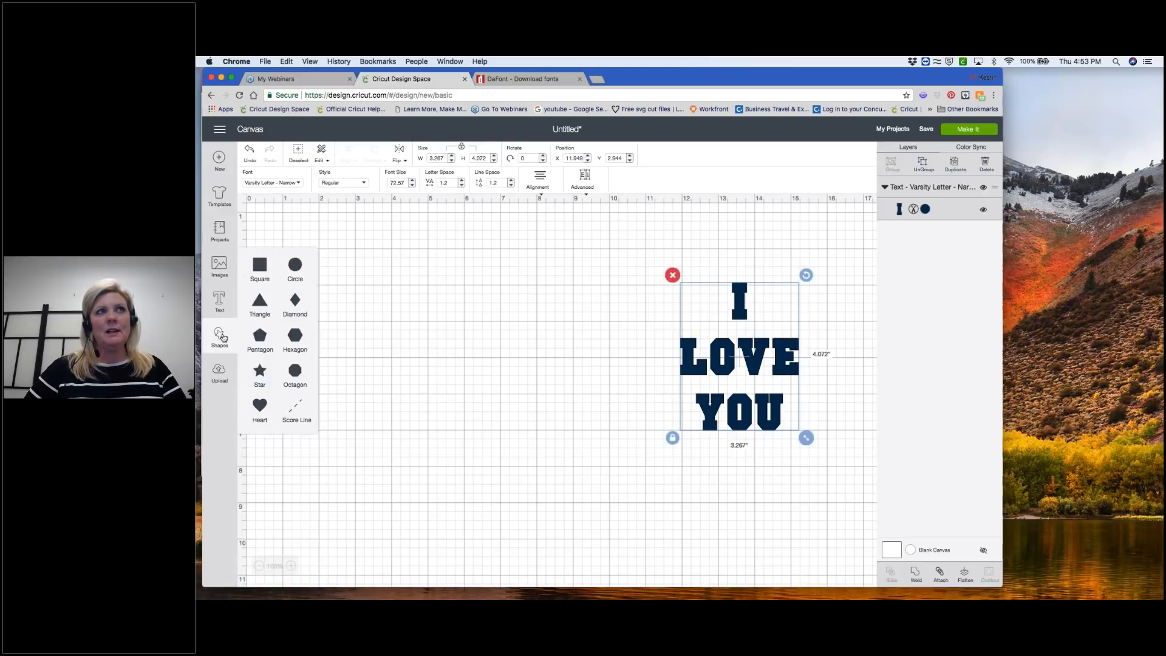
pyautogui.click(257, 270)
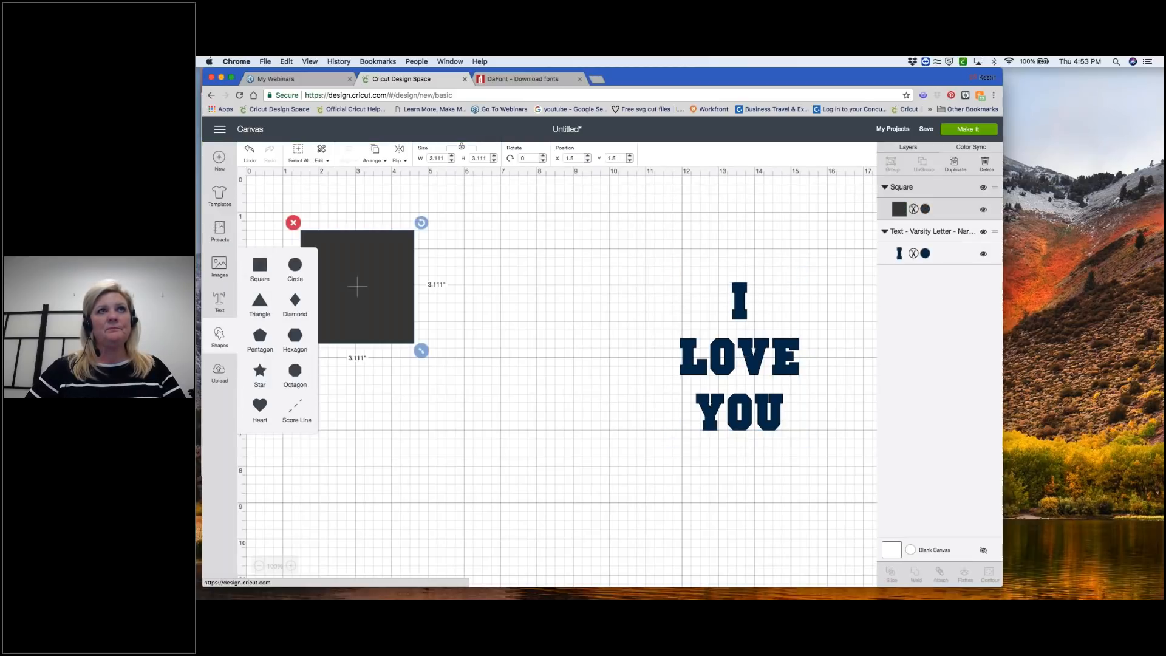
pyautogui.moveTo(380, 322); pyautogui.dragTo(439, 321)
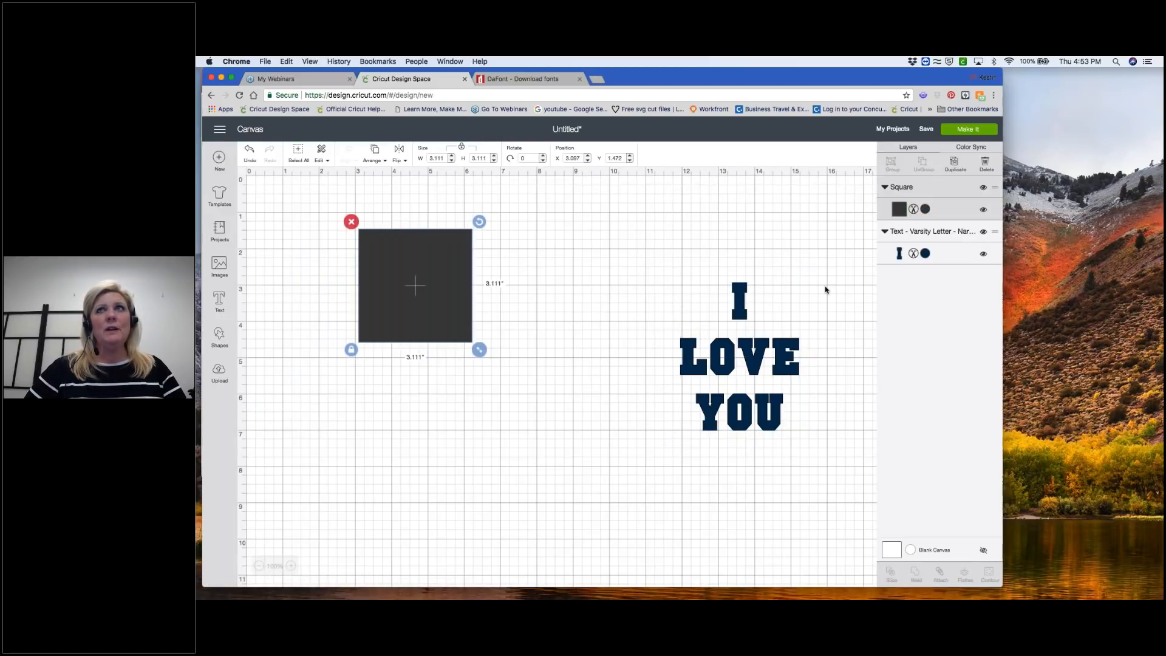
pyautogui.click(926, 209)
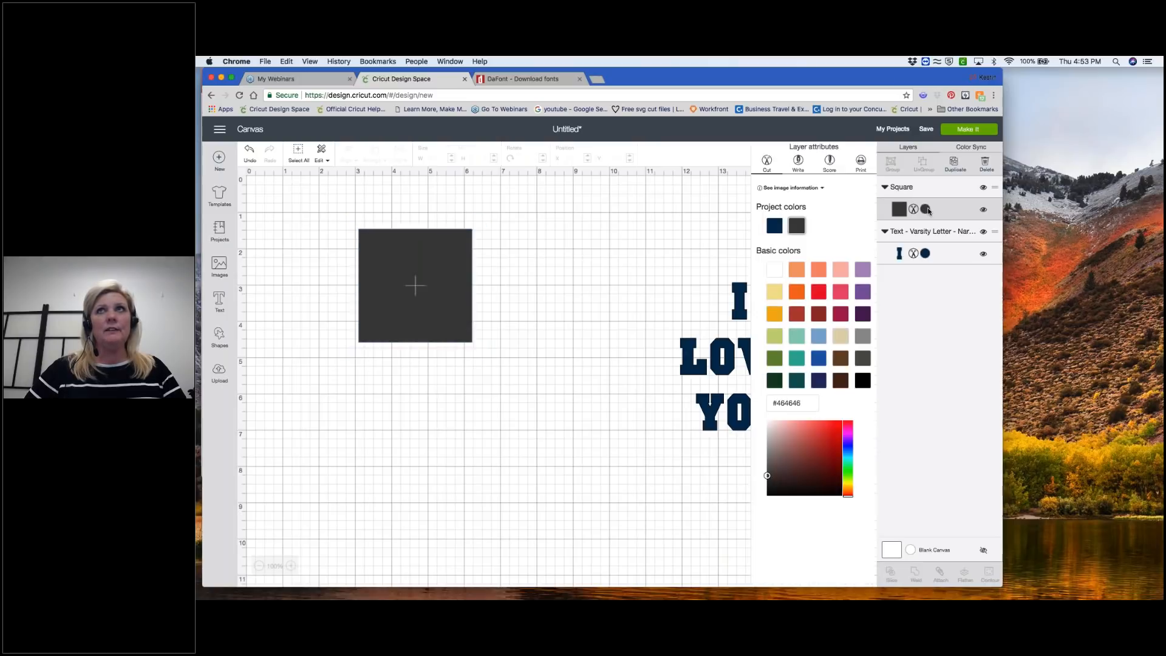
pyautogui.click(775, 292)
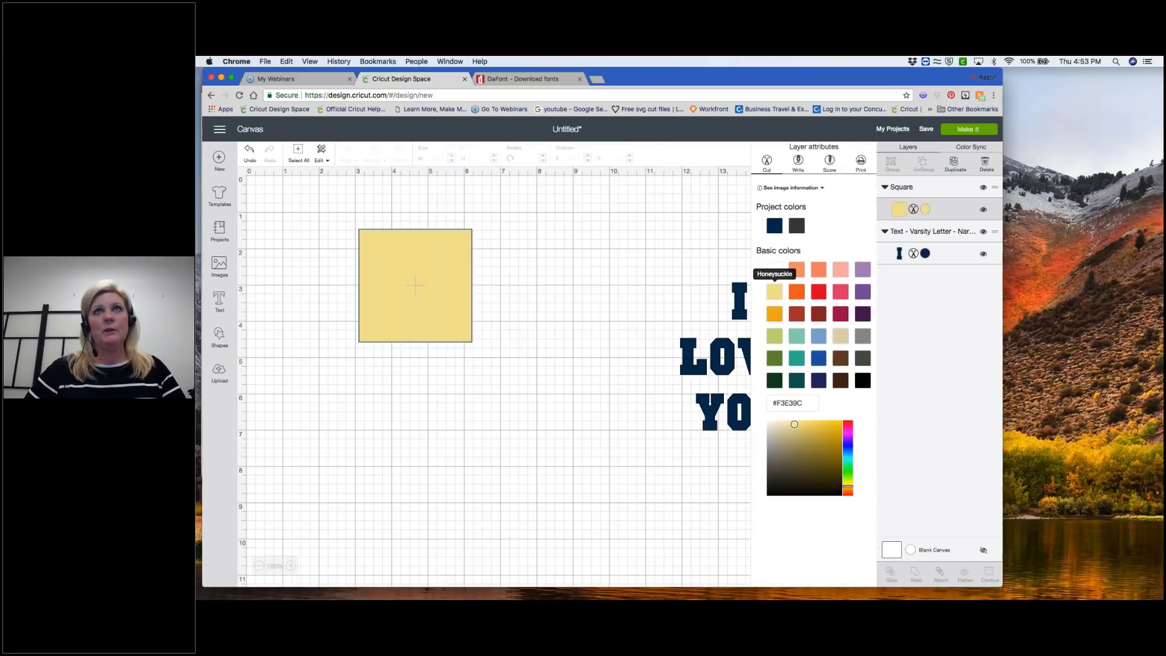
# - Unlock the square's proportions and stretch it into a rectangle about 8.22 inches wide and 4.53 inches high
pyautogui.click(445, 322)
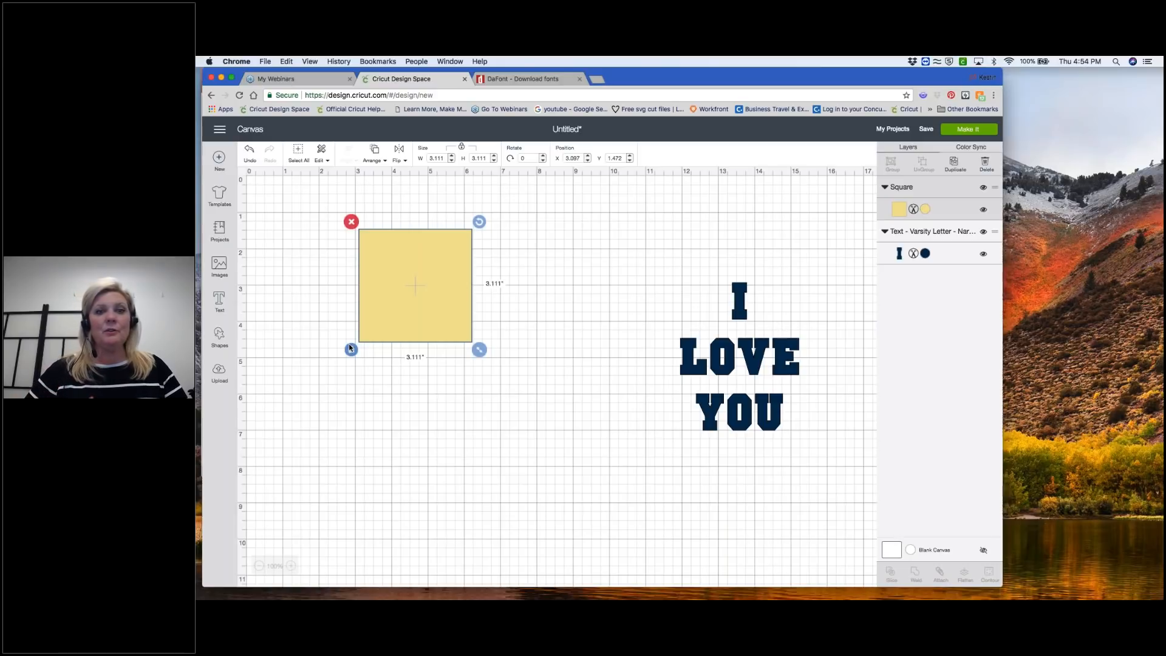
pyautogui.click(351, 351)
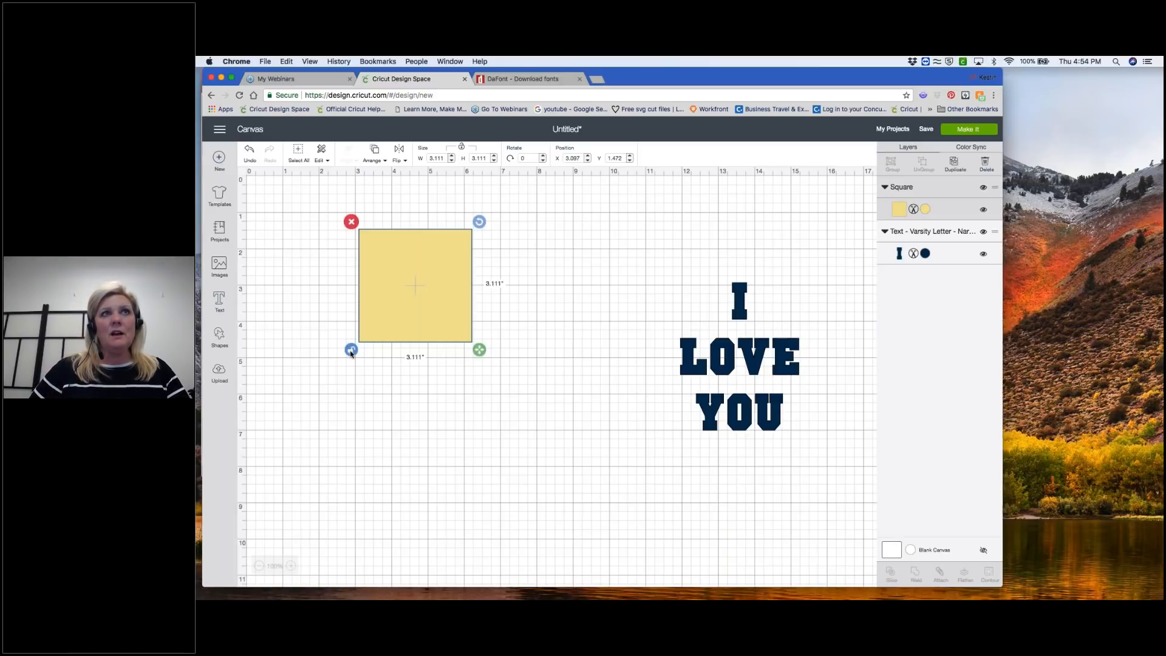
pyautogui.moveTo(480, 352); pyautogui.dragTo(666, 405)
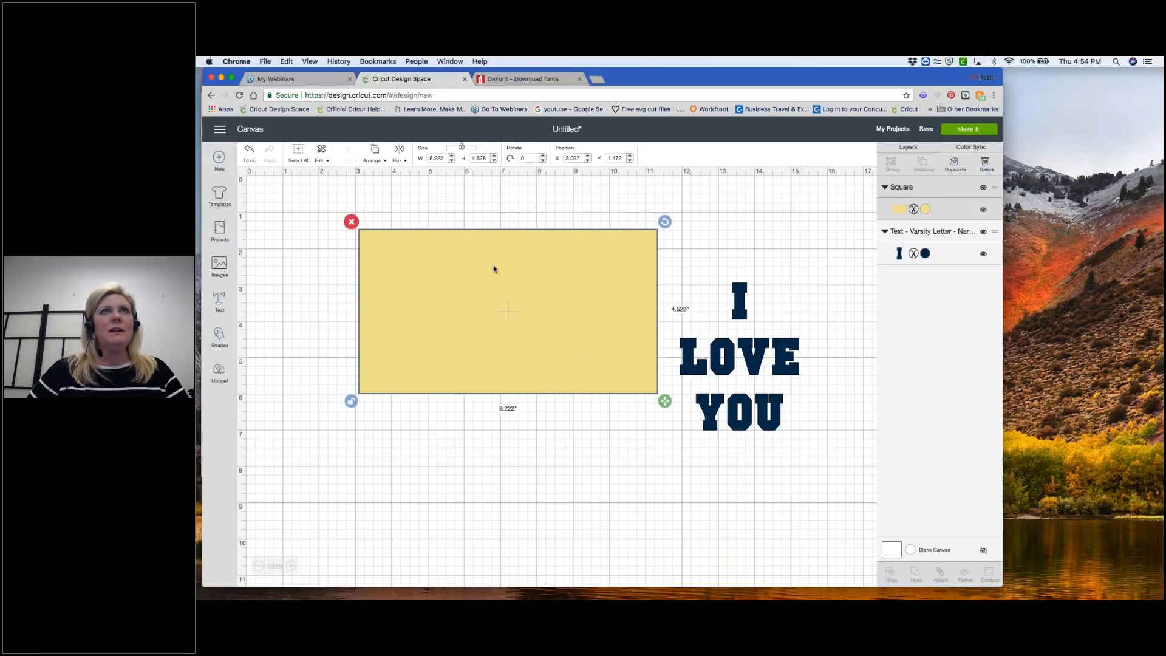
# - Size the rectangle to 10 by 4.5 inches, lock its proportions, and place it near the canvas's upper-left area
pyautogui.moveTo(508, 242); pyautogui.dragTo(435, 226)
pyautogui.moveTo(593, 389); pyautogui.dragTo(665, 403)
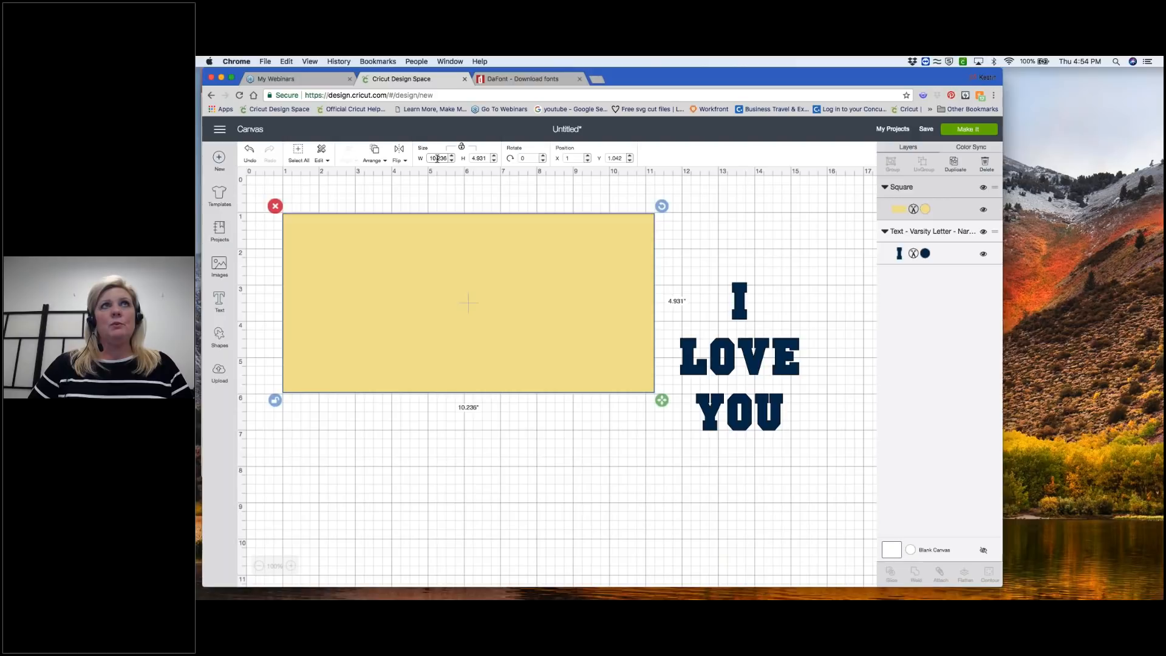
pyautogui.moveTo(437, 158); pyautogui.dragTo(446, 159)
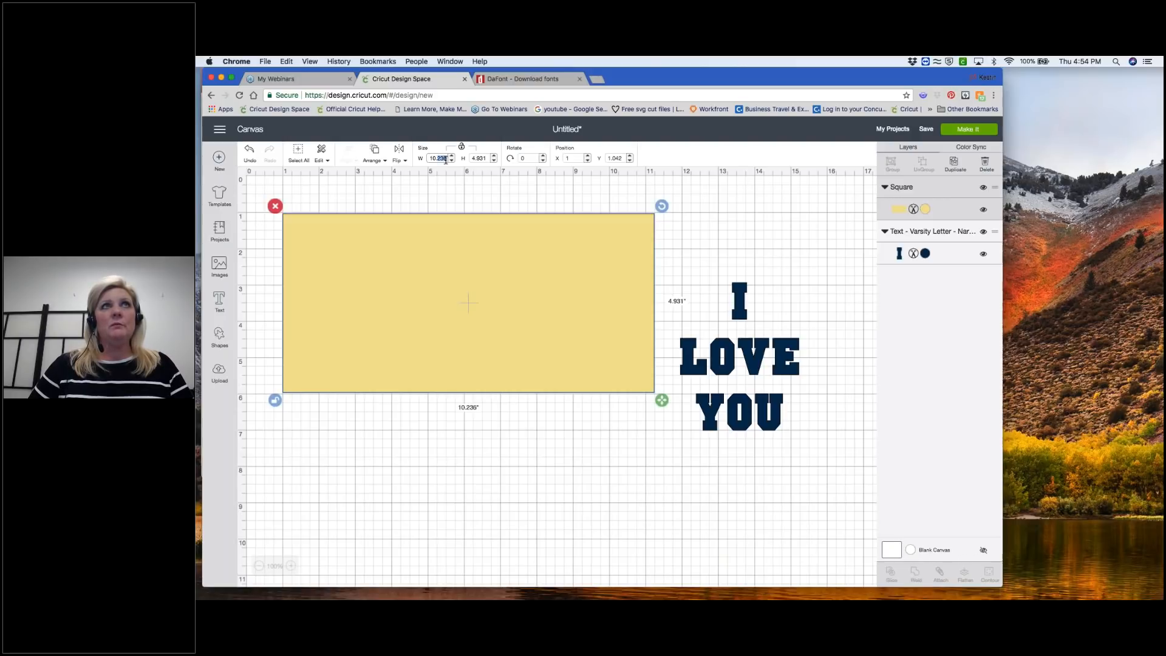
pyautogui.write('0')
pyautogui.moveTo(476, 158); pyautogui.dragTo(490, 159)
pyautogui.write('5')
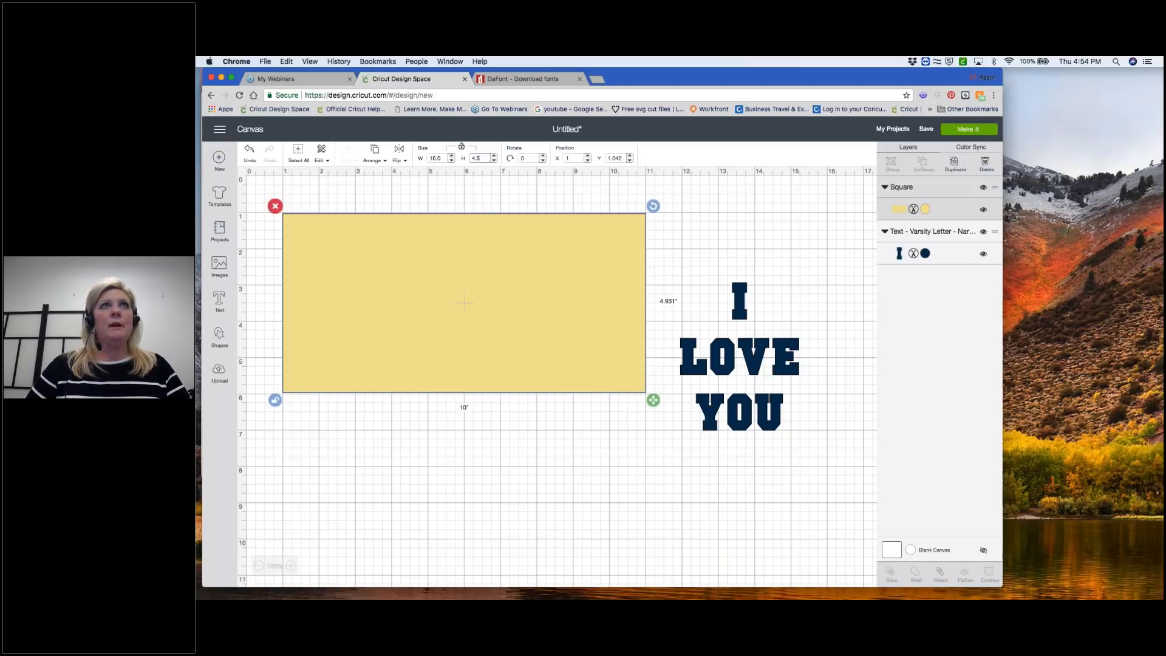
pyautogui.click(498, 152)
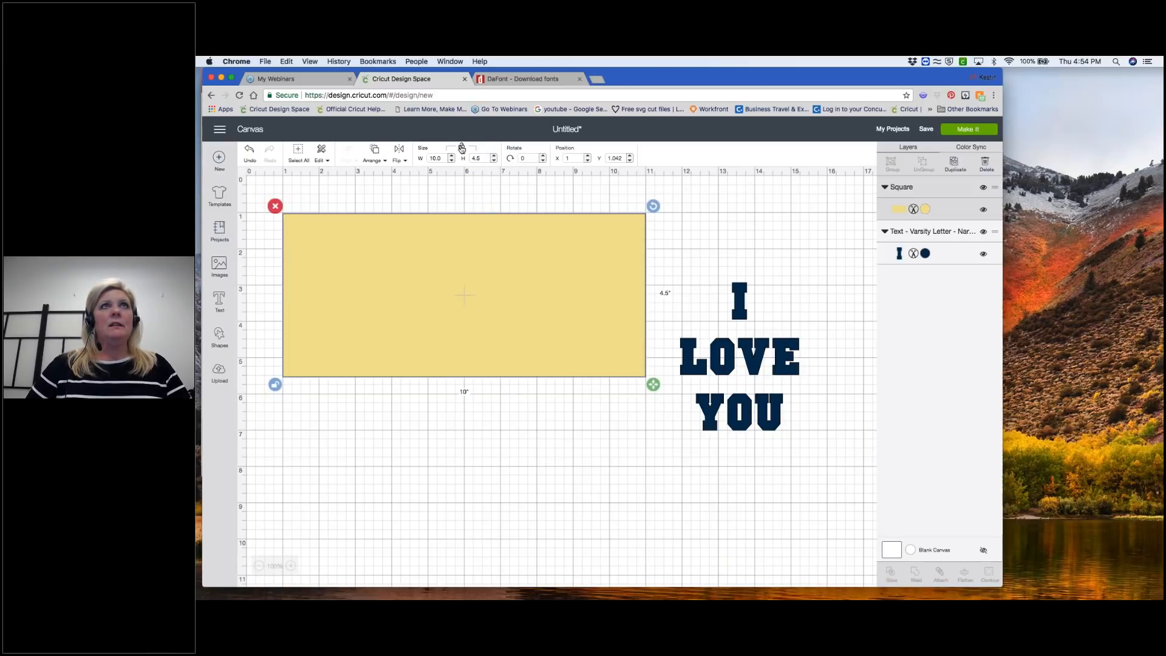
pyautogui.moveTo(461, 323); pyautogui.dragTo(487, 333)
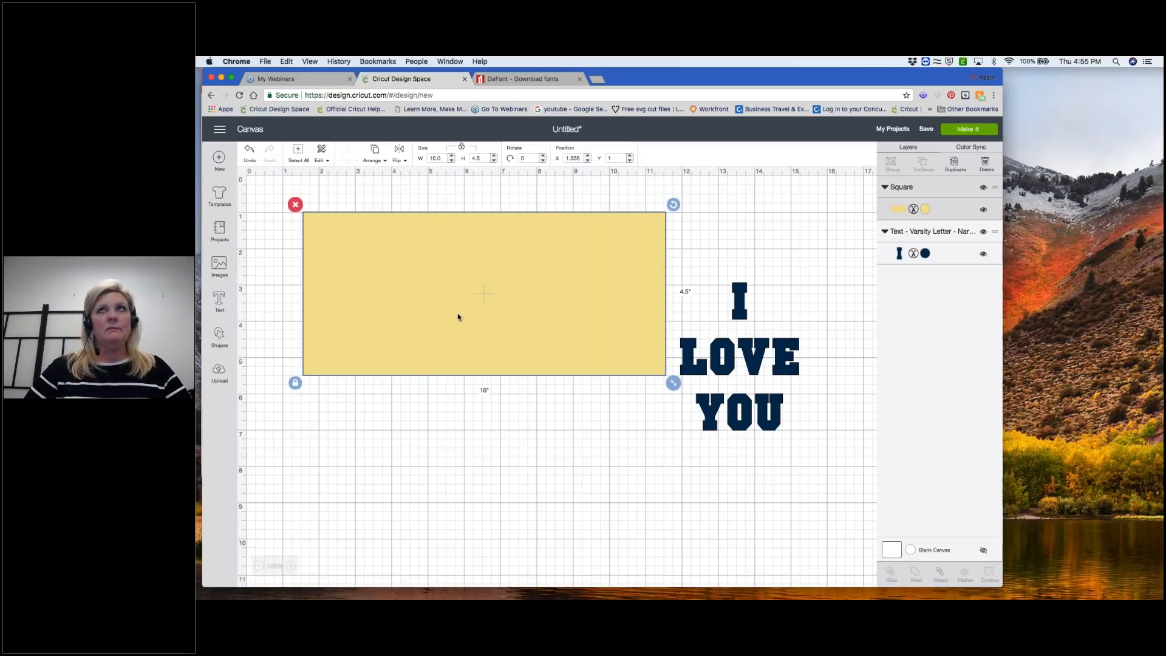
# - Insert a score line, place it near the middle of the rectangle, and lengthen it to about 4.24 inches
pyautogui.click(220, 336)
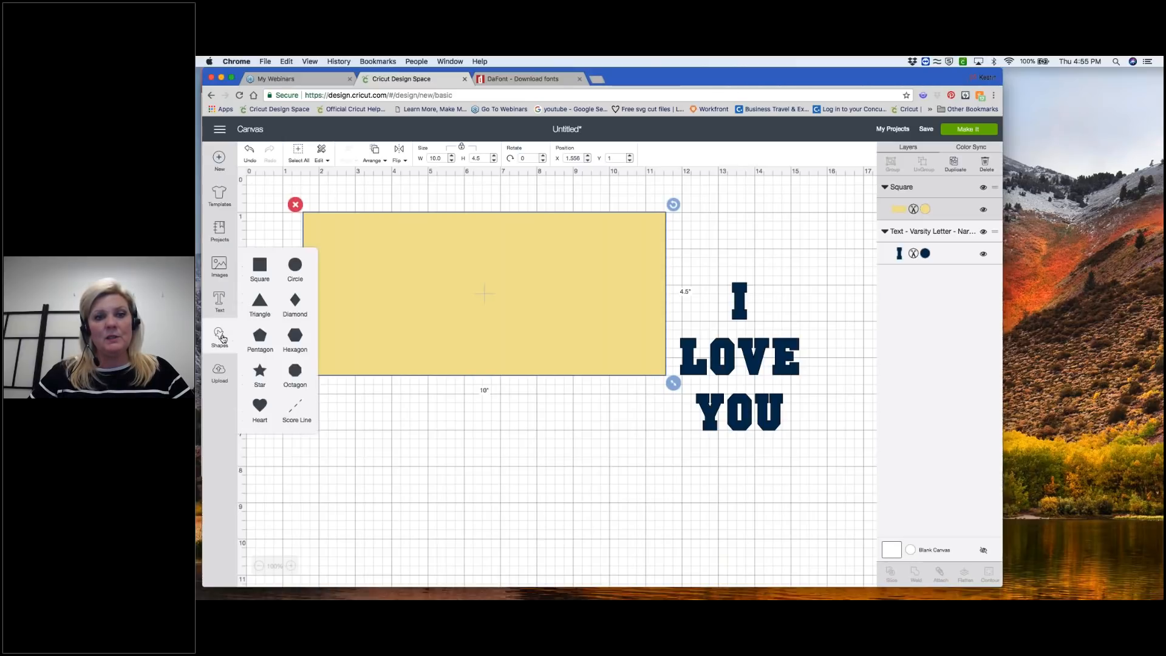
pyautogui.click(299, 408)
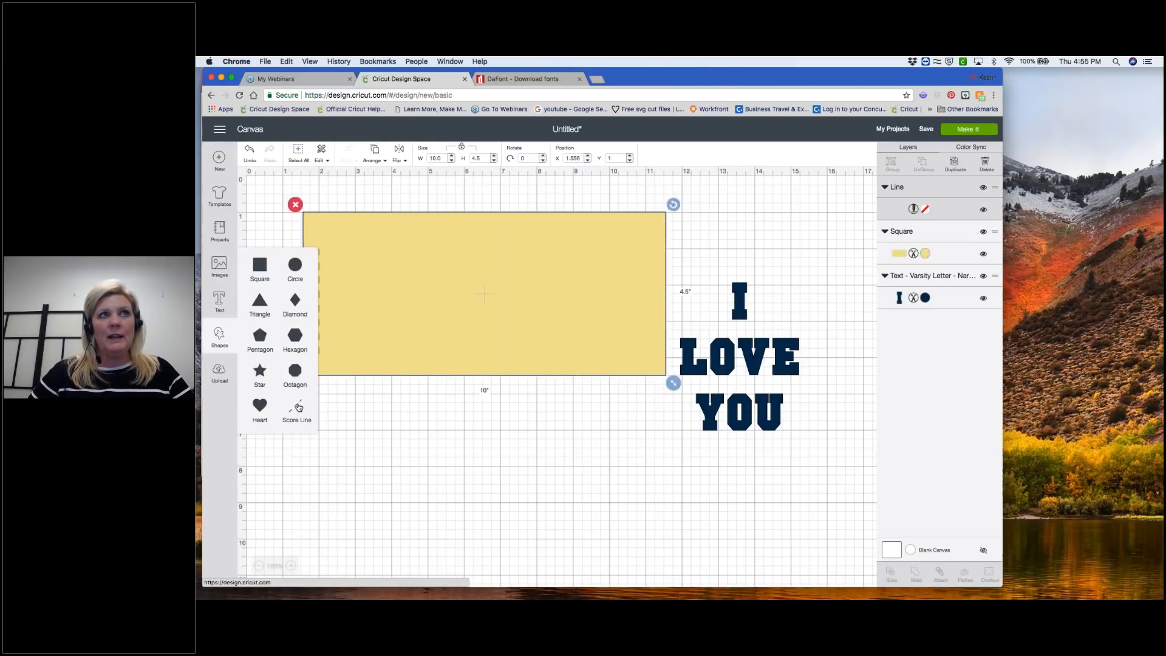
pyautogui.click(333, 261)
pyautogui.moveTo(336, 271); pyautogui.dragTo(485, 243)
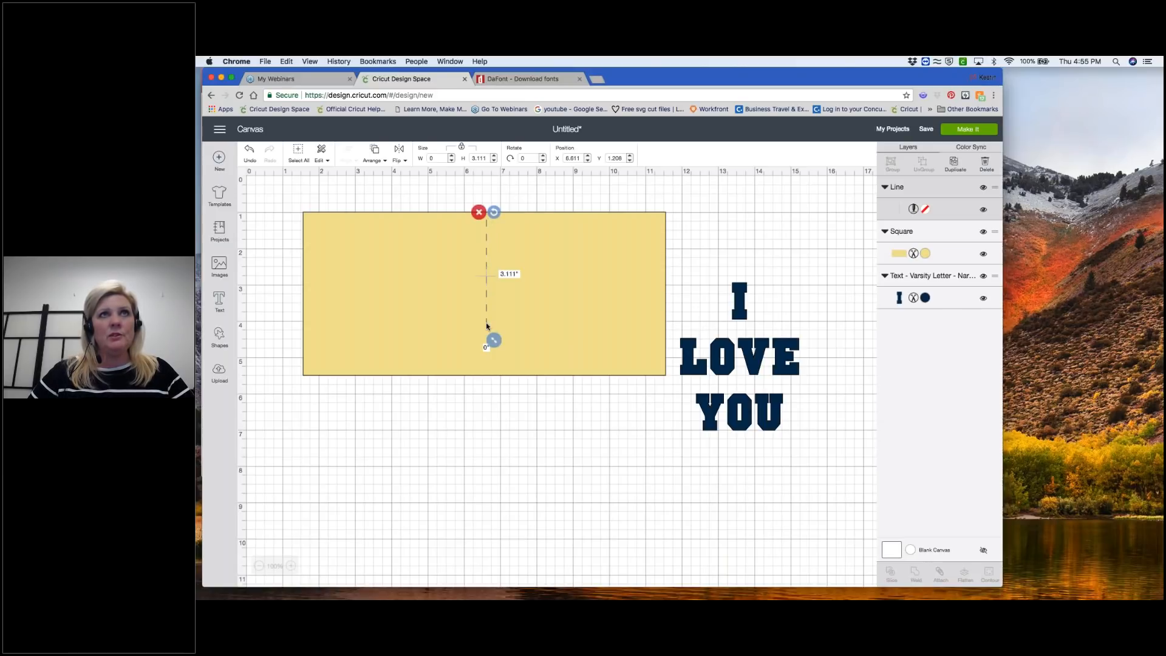
pyautogui.moveTo(498, 341); pyautogui.dragTo(501, 383)
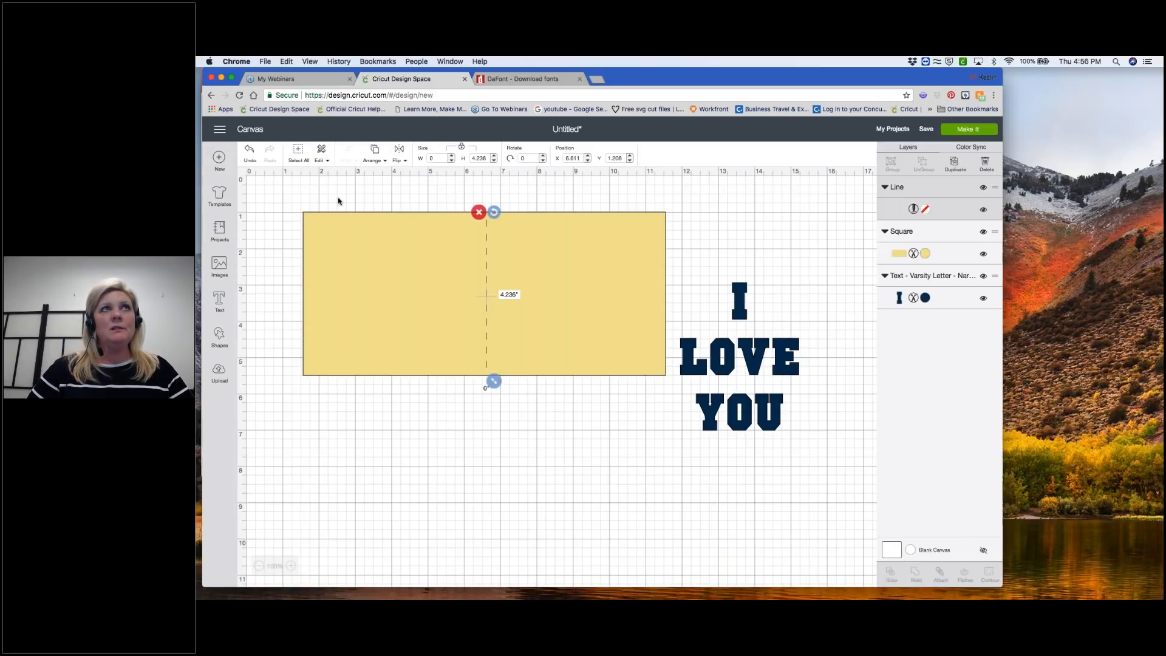
# - Center the score line and the rectangle on each other
pyautogui.moveTo(282, 192); pyautogui.dragTo(547, 307)
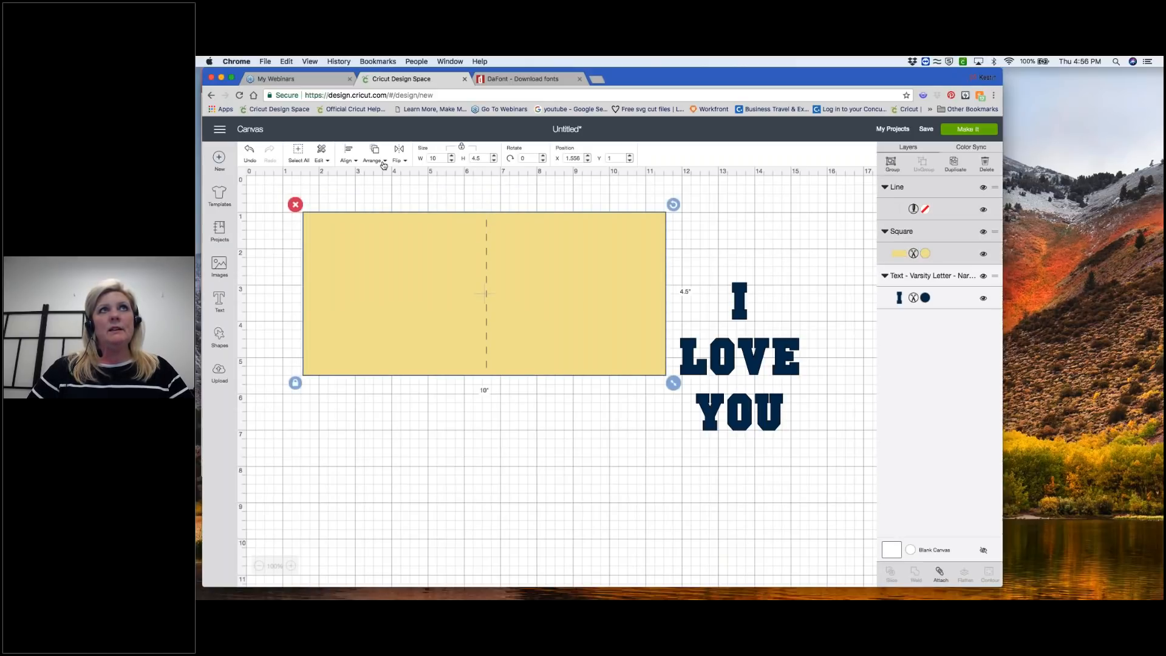
pyautogui.click(352, 160)
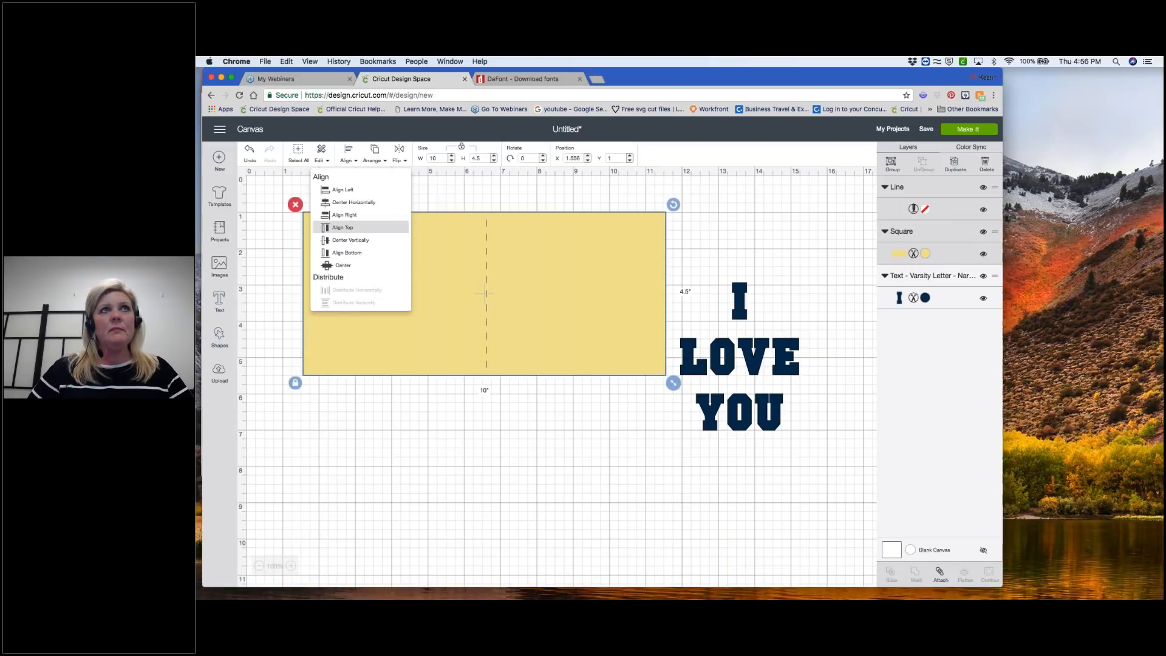
pyautogui.click(340, 264)
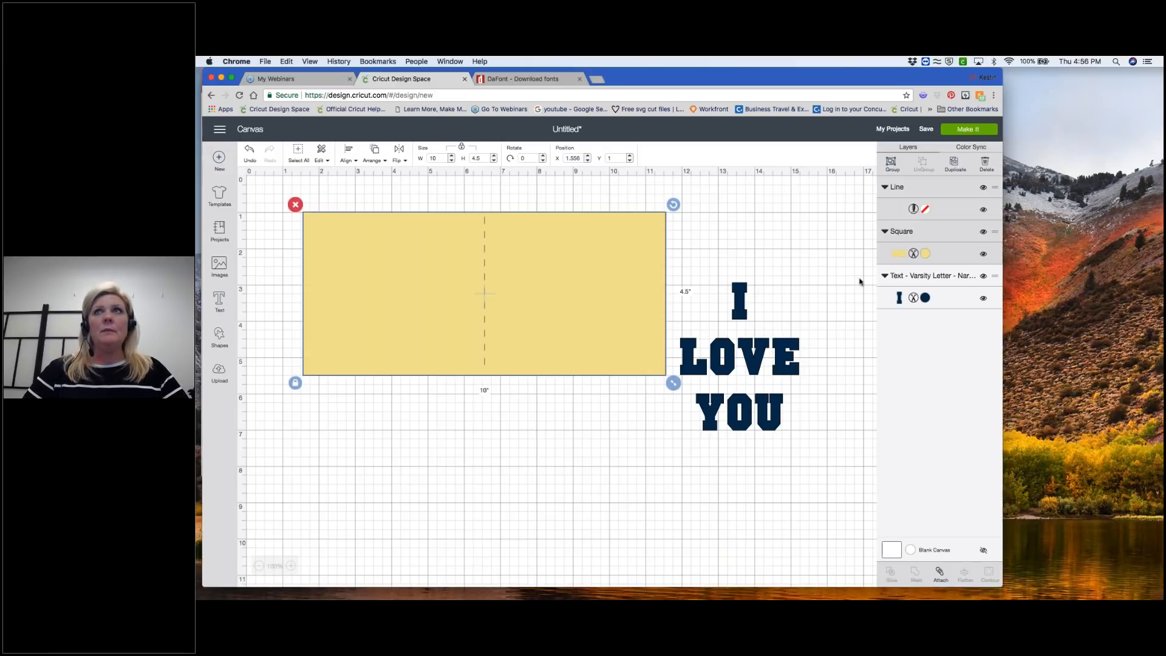
# - Hide the I LOVE YOU text, check the score and cut mats in the Make It preview, and return to the canvas
pyautogui.click(983, 276)
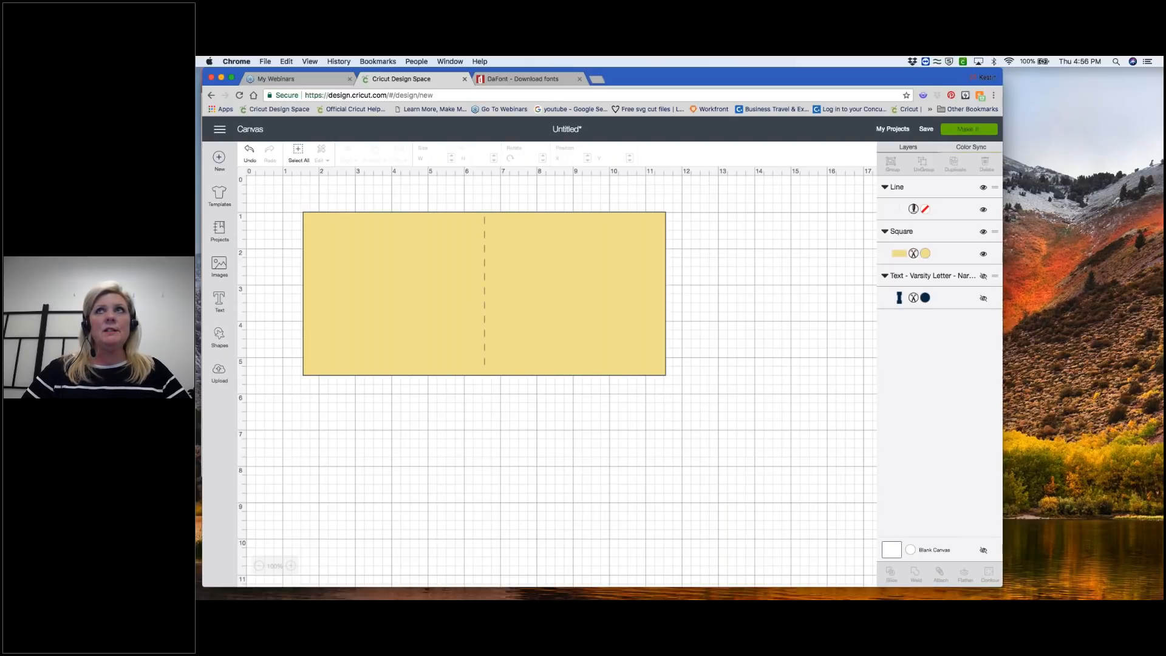
pyautogui.click(977, 133)
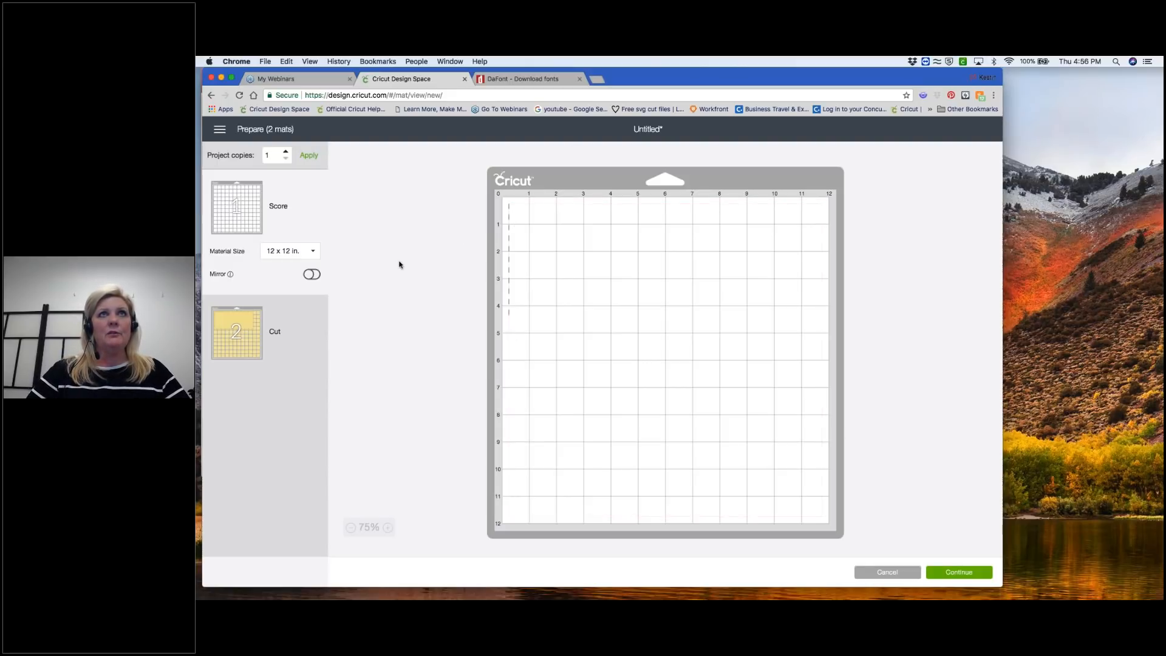
pyautogui.click(238, 328)
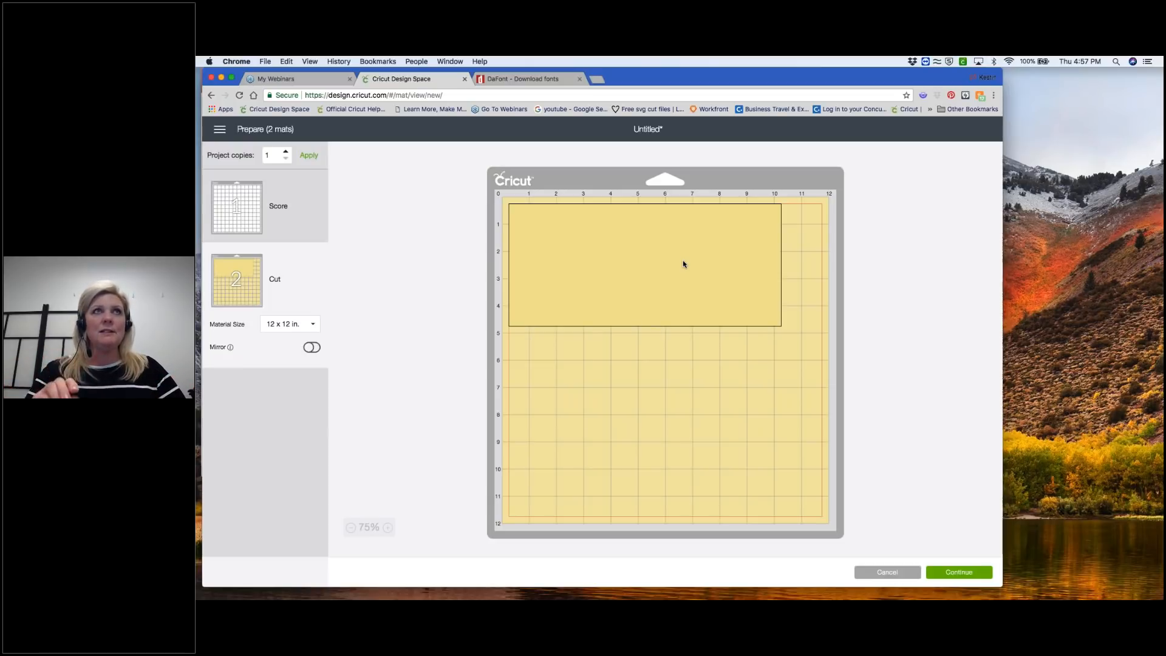
pyautogui.click(210, 96)
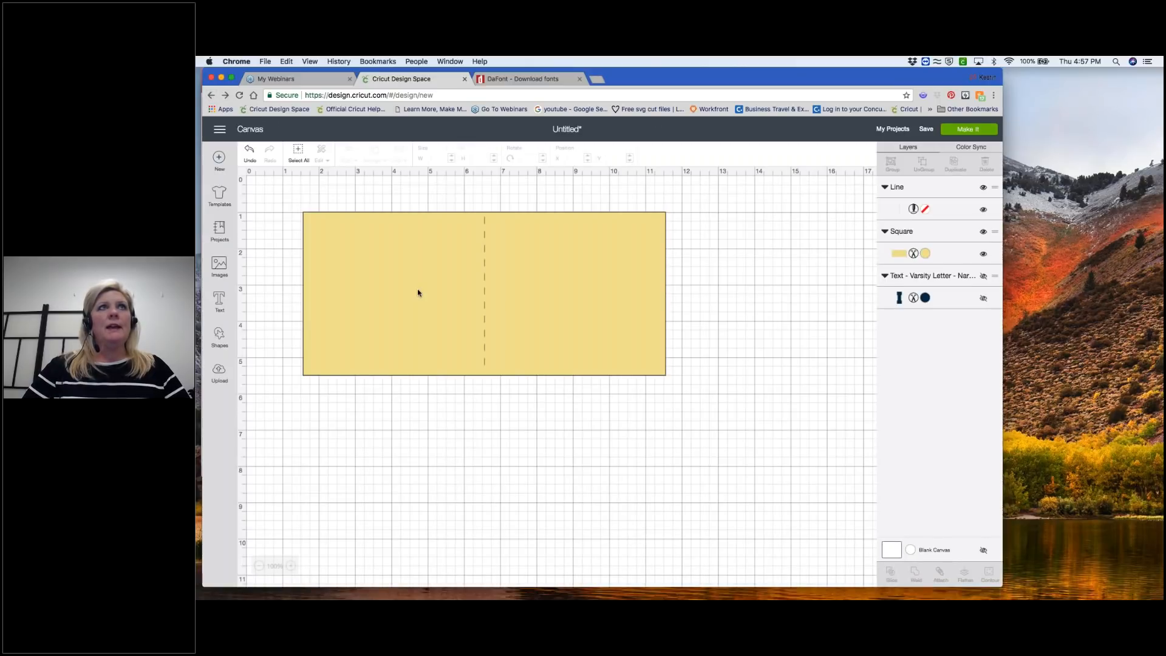
# - Try attaching the score line to the rectangle, check both mats in the preview, and detach them again
pyautogui.moveTo(282, 192); pyautogui.dragTo(620, 344)
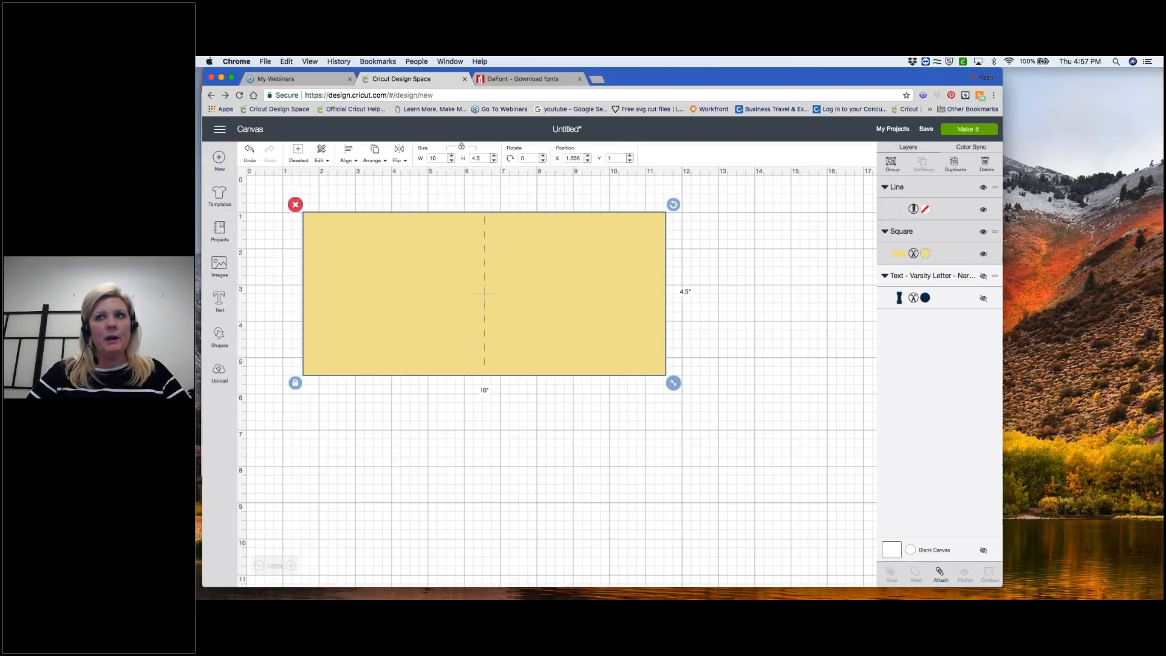
pyautogui.click(940, 573)
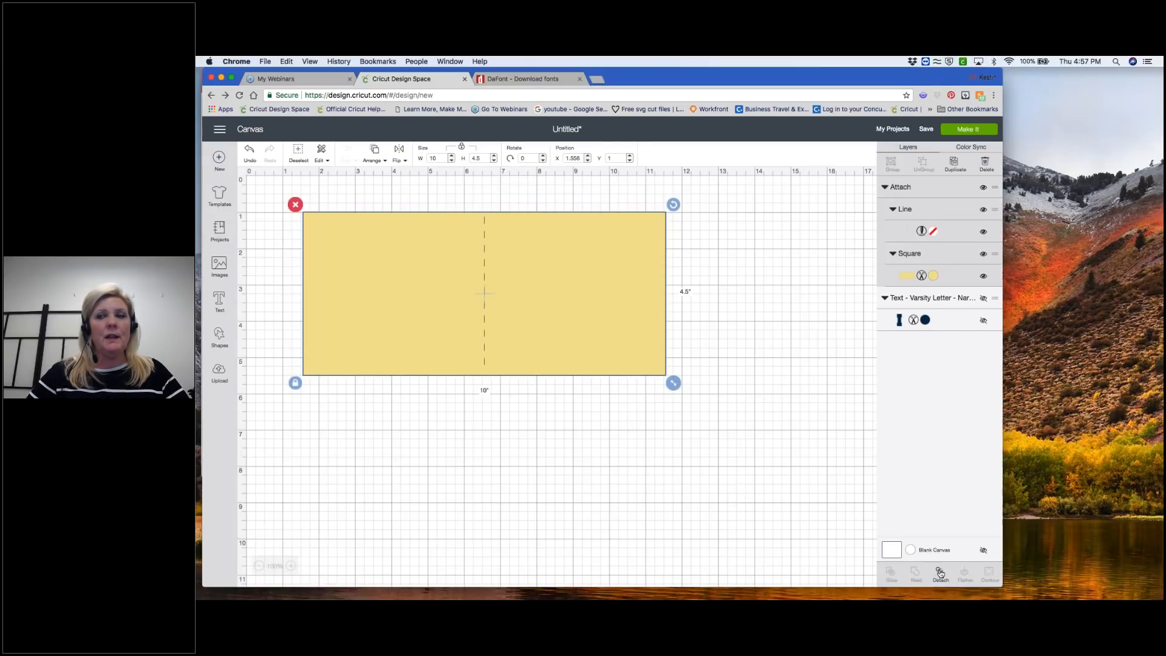
pyautogui.click(967, 130)
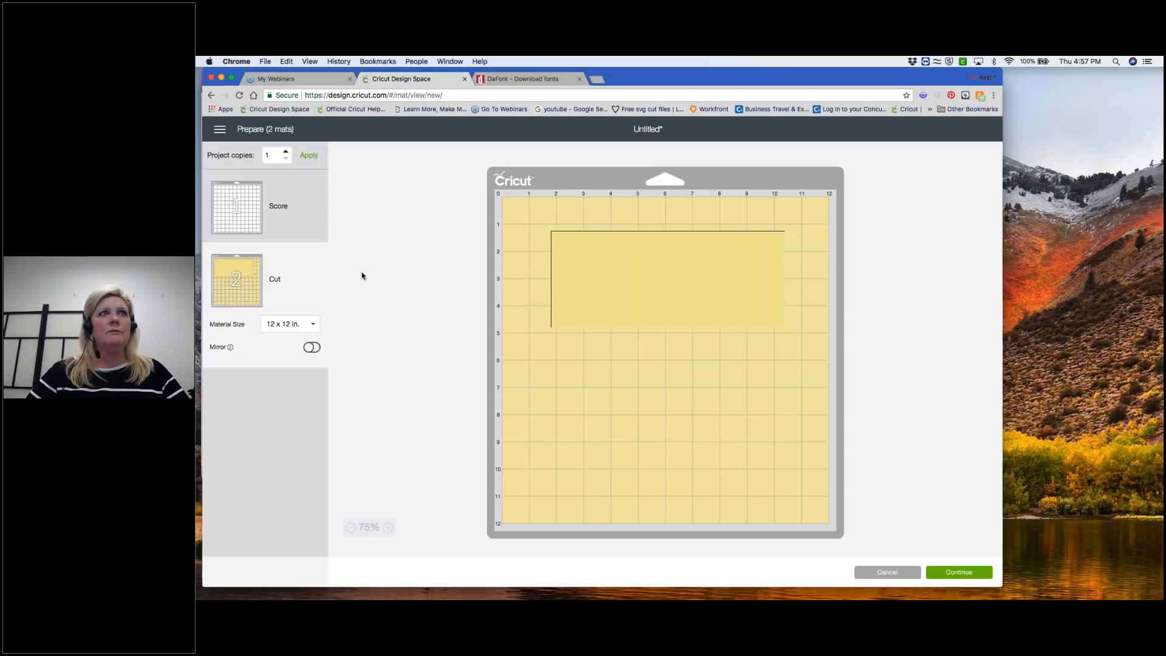
pyautogui.click(247, 203)
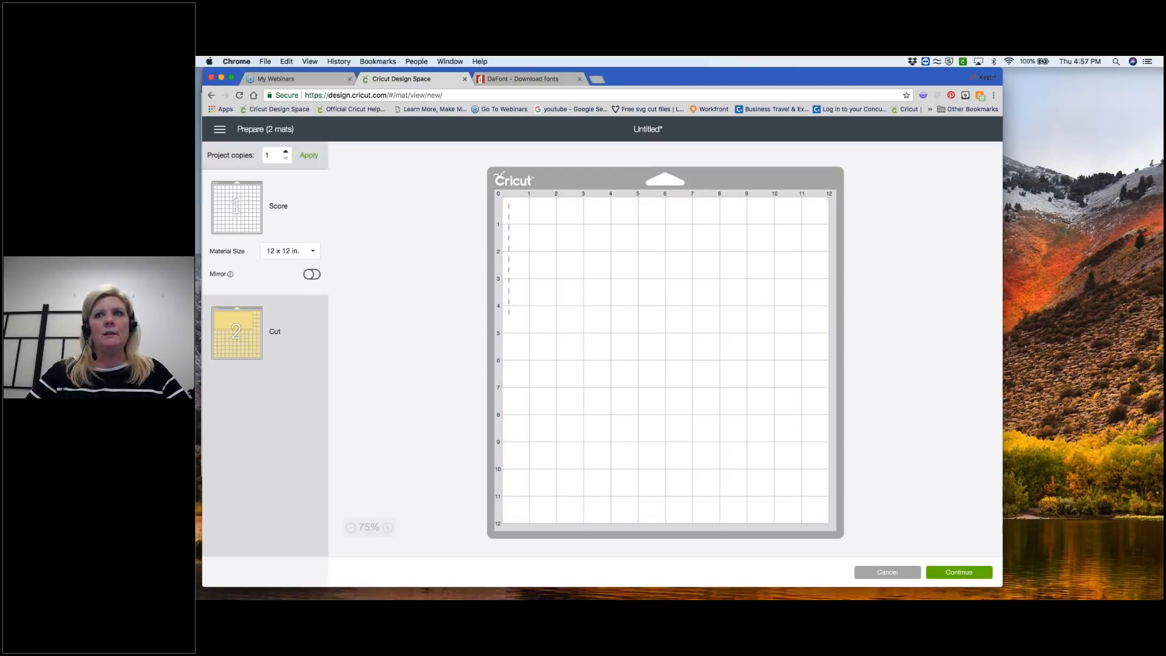
pyautogui.click(887, 572)
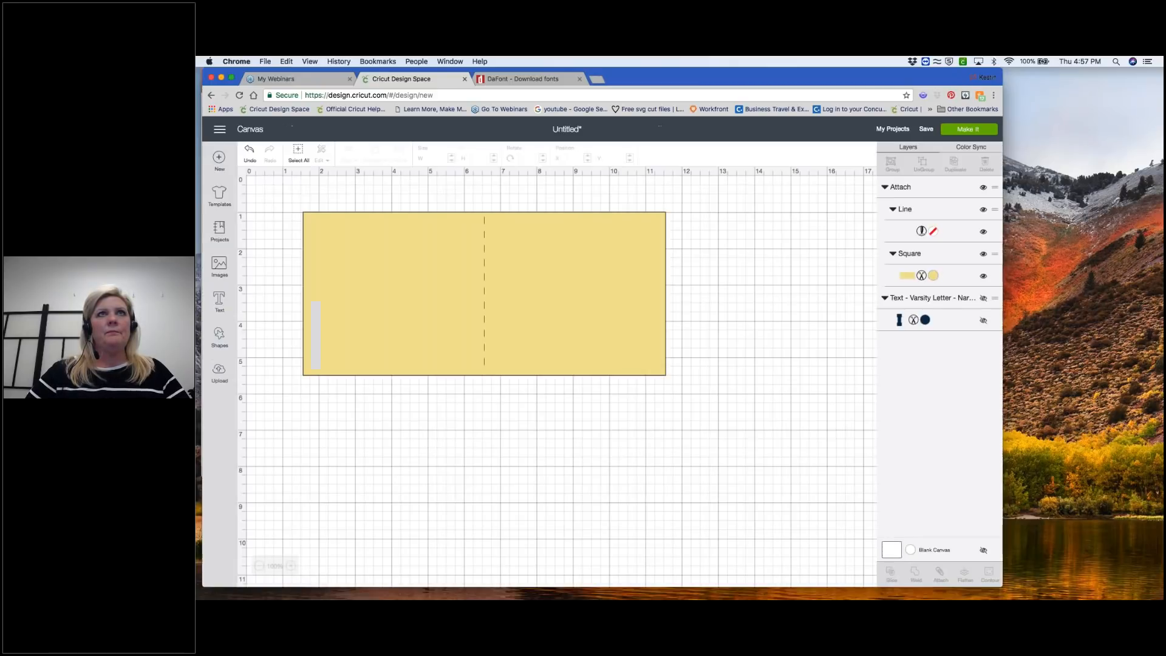
pyautogui.moveTo(270, 199); pyautogui.dragTo(564, 302)
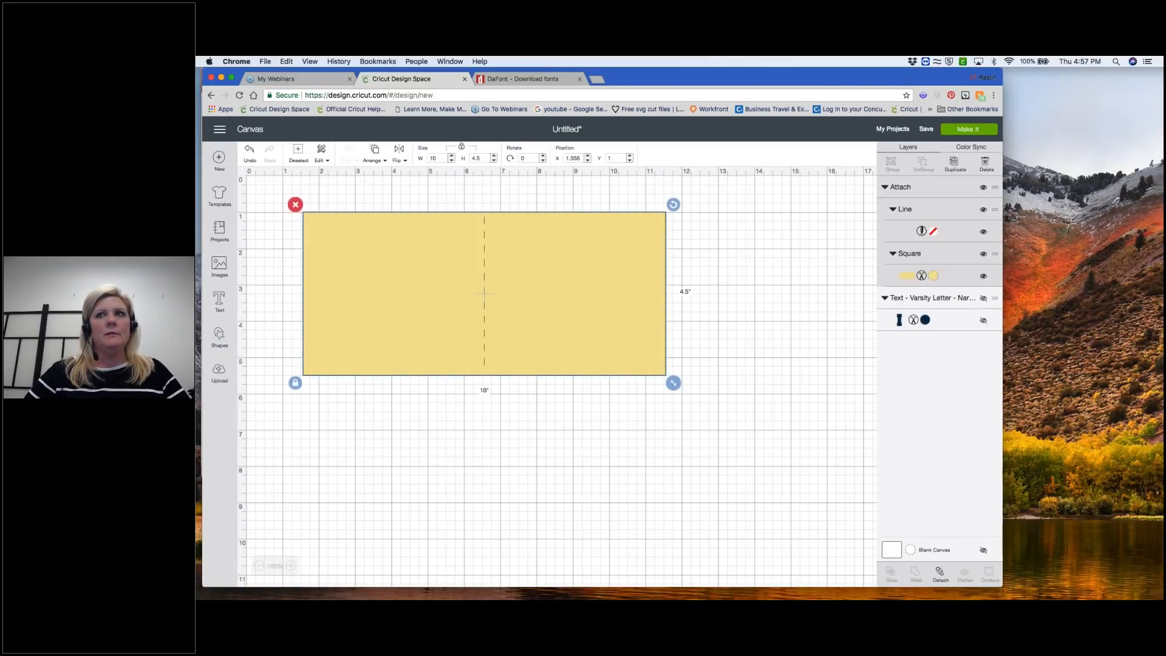
pyautogui.click(942, 574)
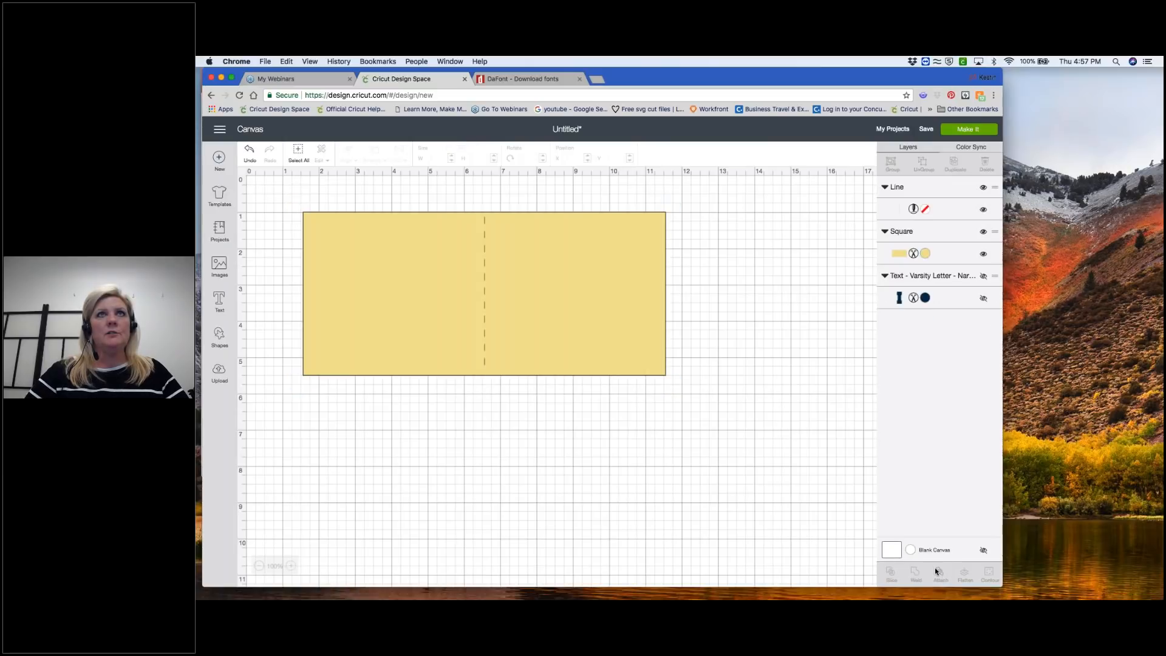
# - Attach the score line to the rectangle and recheck the mat preview before returning to the canvas
pyautogui.moveTo(268, 181); pyautogui.dragTo(581, 317)
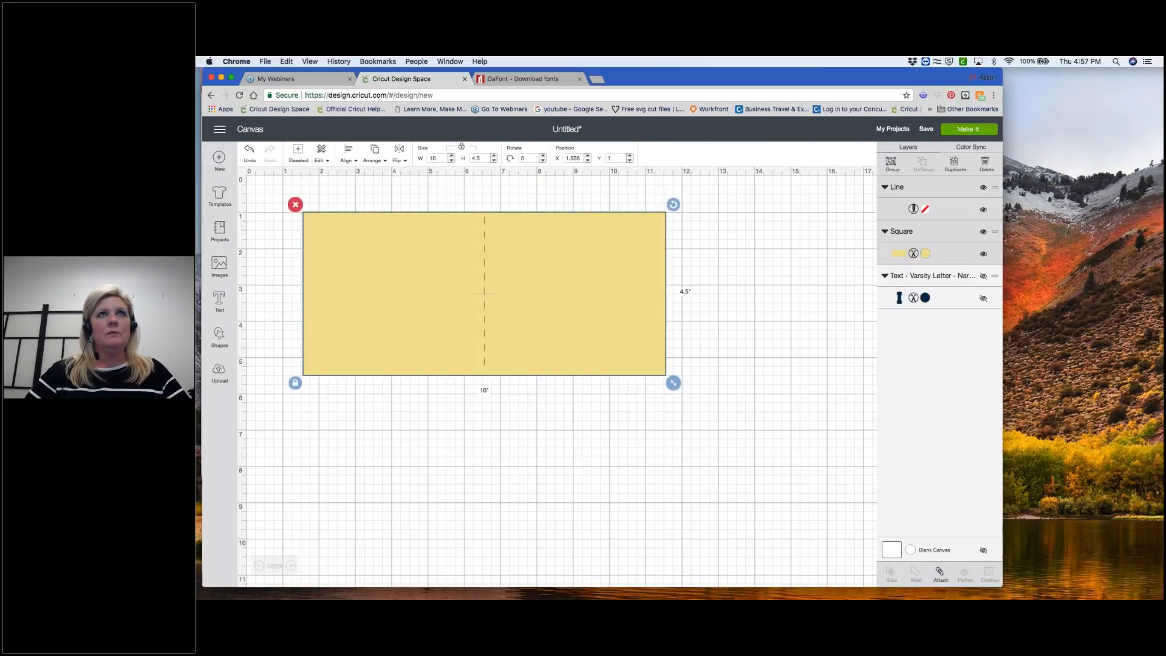
pyautogui.click(939, 572)
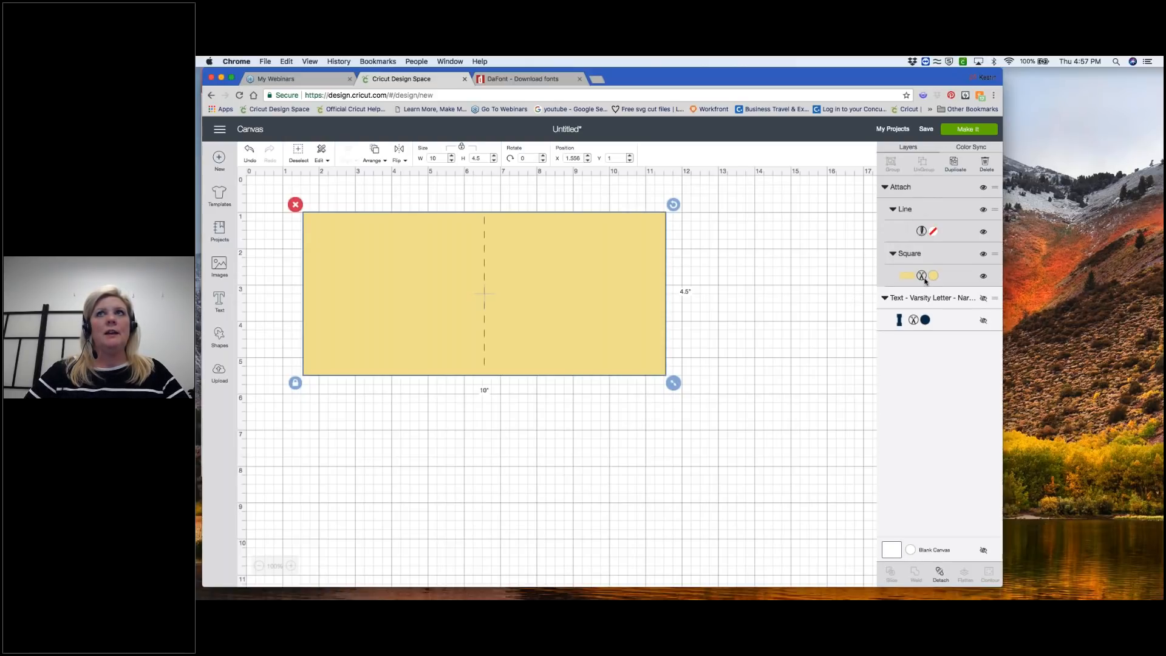
pyautogui.click(963, 131)
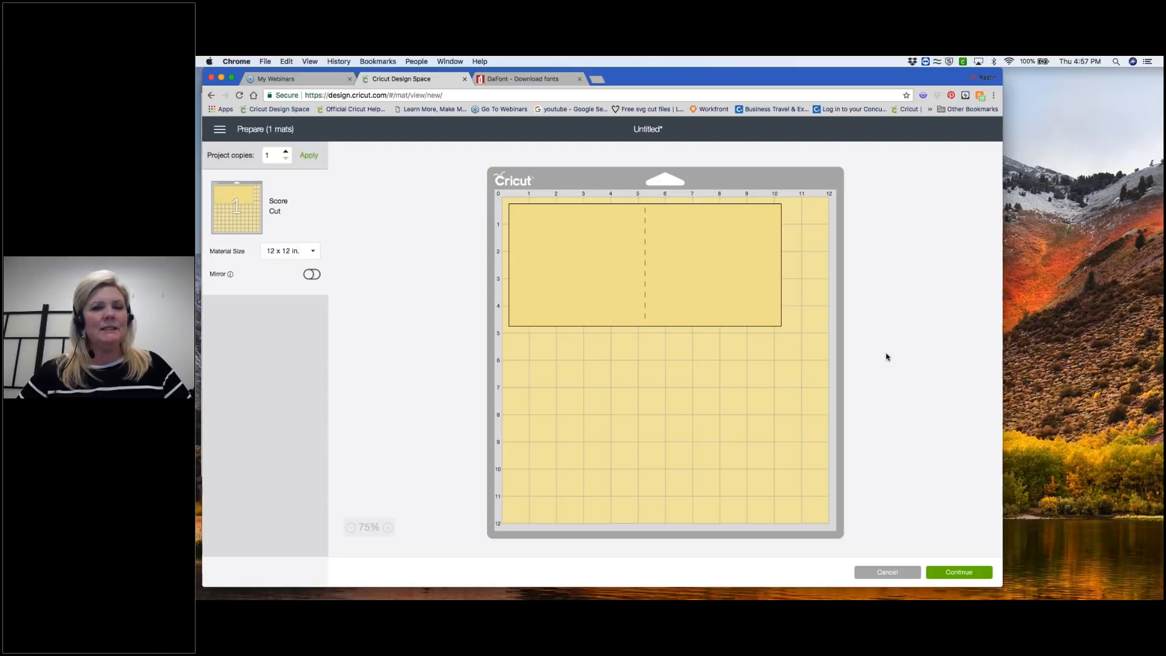
pyautogui.click(874, 571)
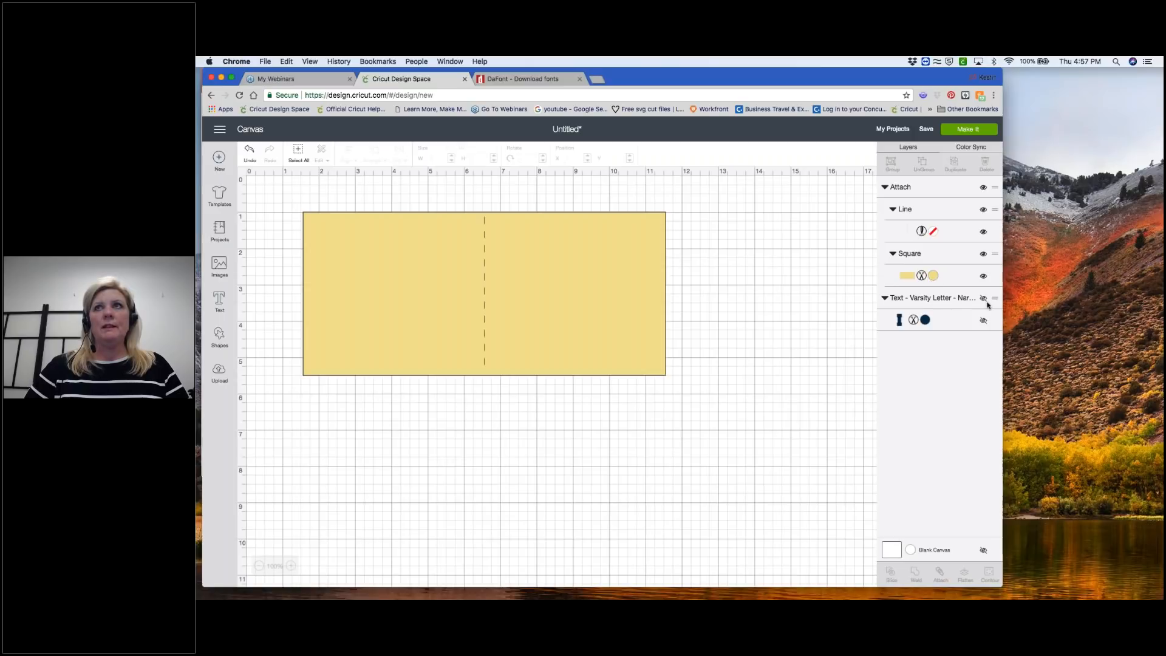
# - Show the hidden I LOVE YOU text again and move it clear of the rectangle, to its lower right
pyautogui.click(984, 299)
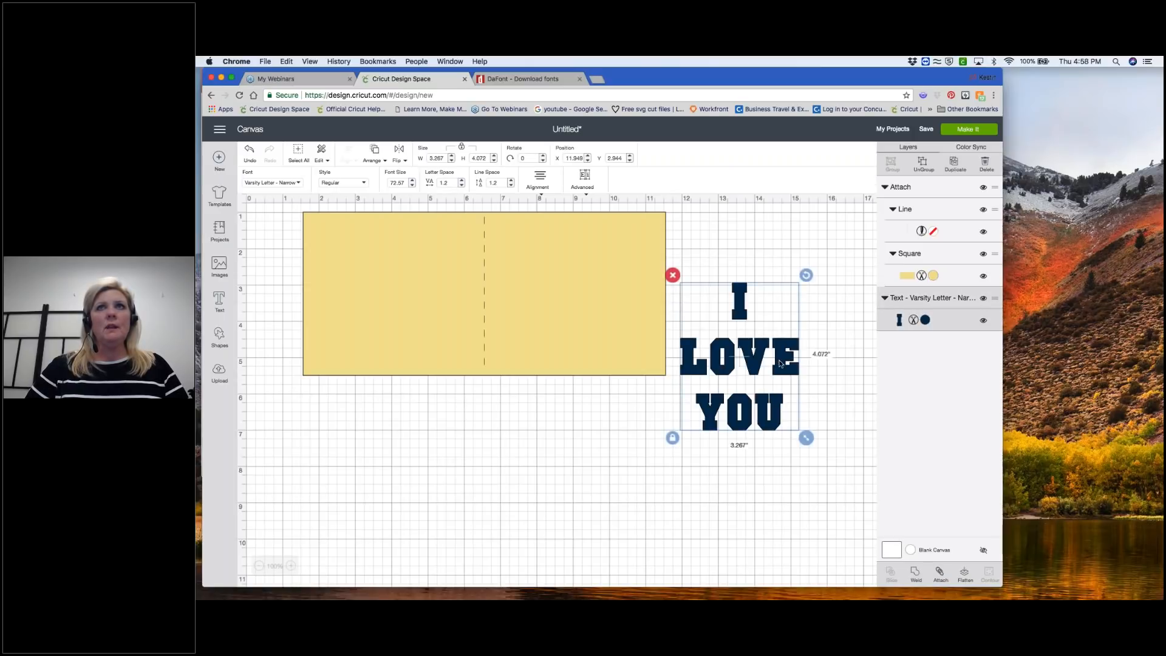
pyautogui.moveTo(715, 338); pyautogui.dragTo(840, 387)
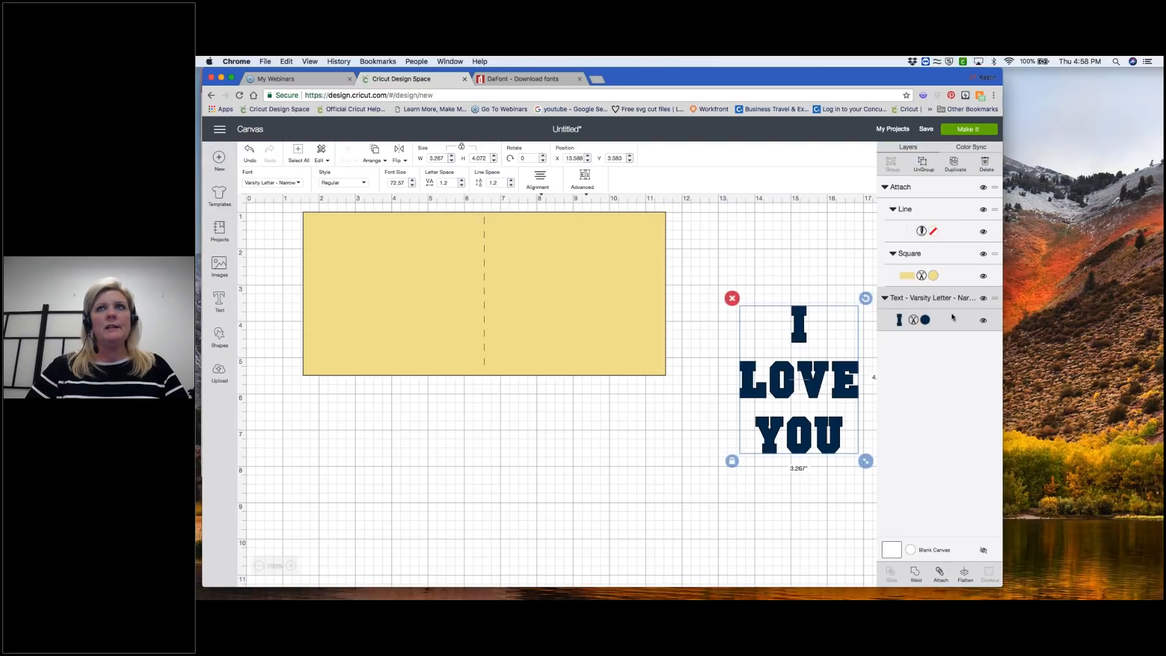
pyautogui.moveTo(839, 353); pyautogui.dragTo(839, 393)
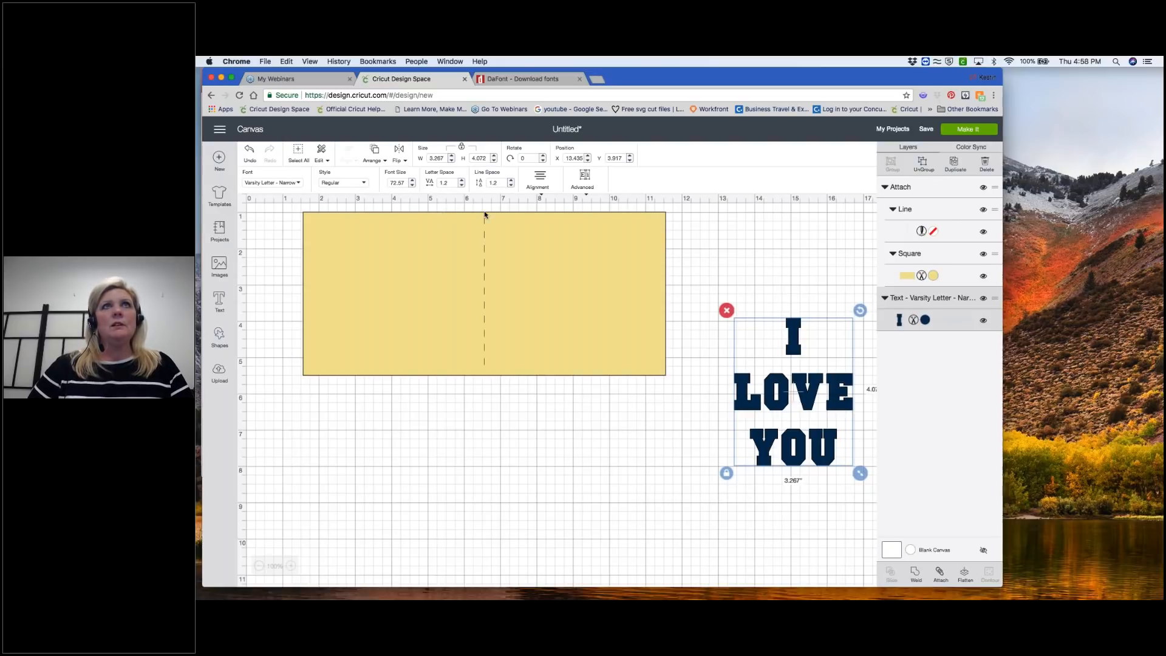
pyautogui.moveTo(774, 398); pyautogui.dragTo(745, 386)
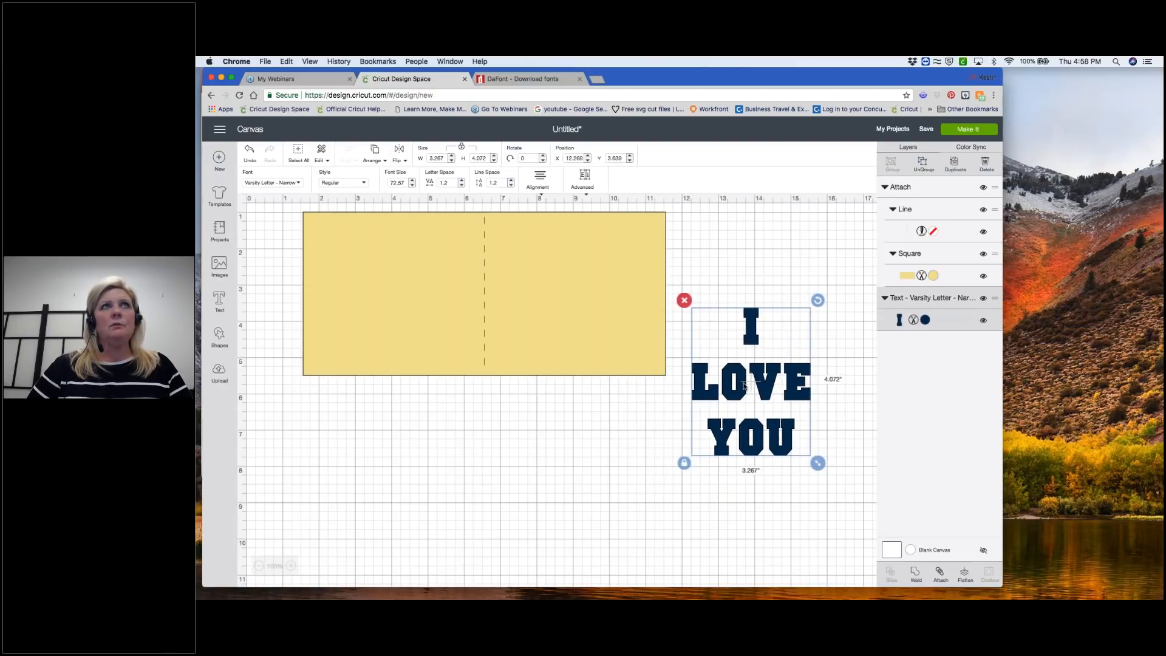
# - Move the text forward in front of the rectangle and place it right of the score line, shrunk to about 2.83 by 3.53 inches
pyautogui.click(375, 159)
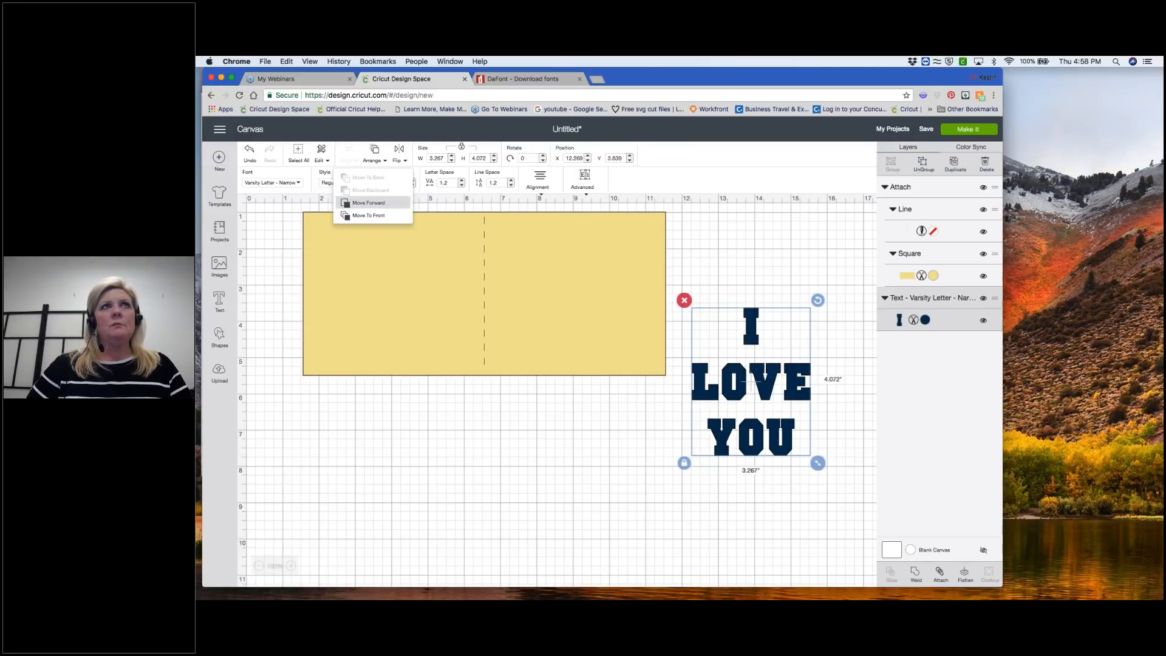
pyautogui.click(368, 203)
pyautogui.moveTo(738, 387); pyautogui.dragTo(586, 310)
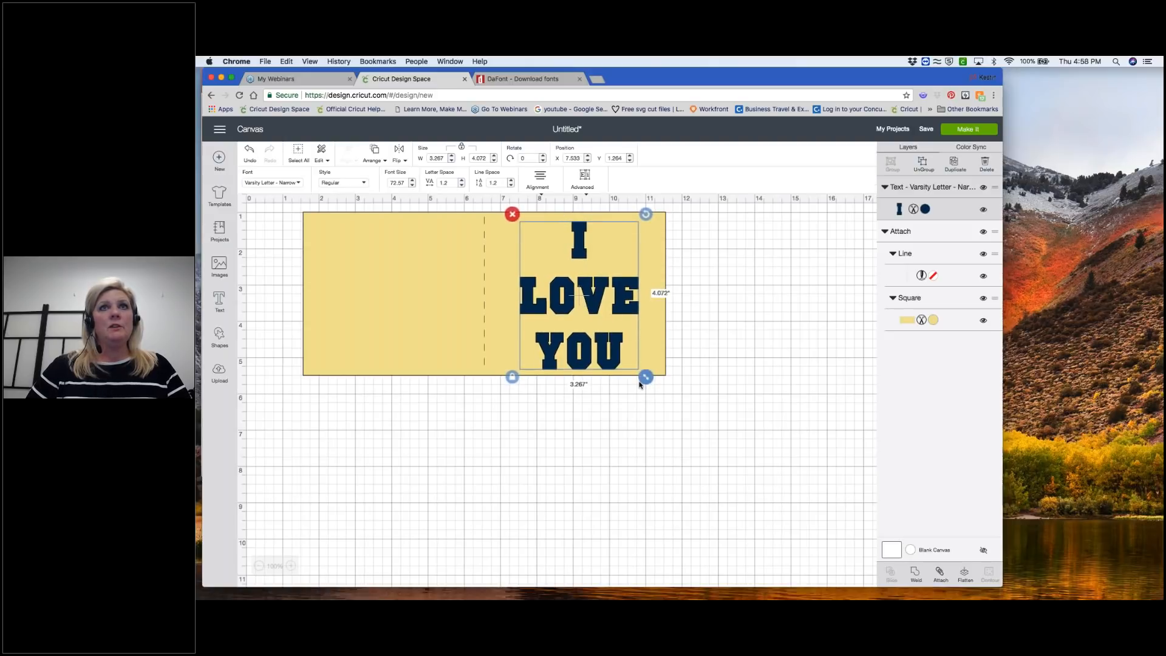
pyautogui.moveTo(645, 378); pyautogui.dragTo(630, 357)
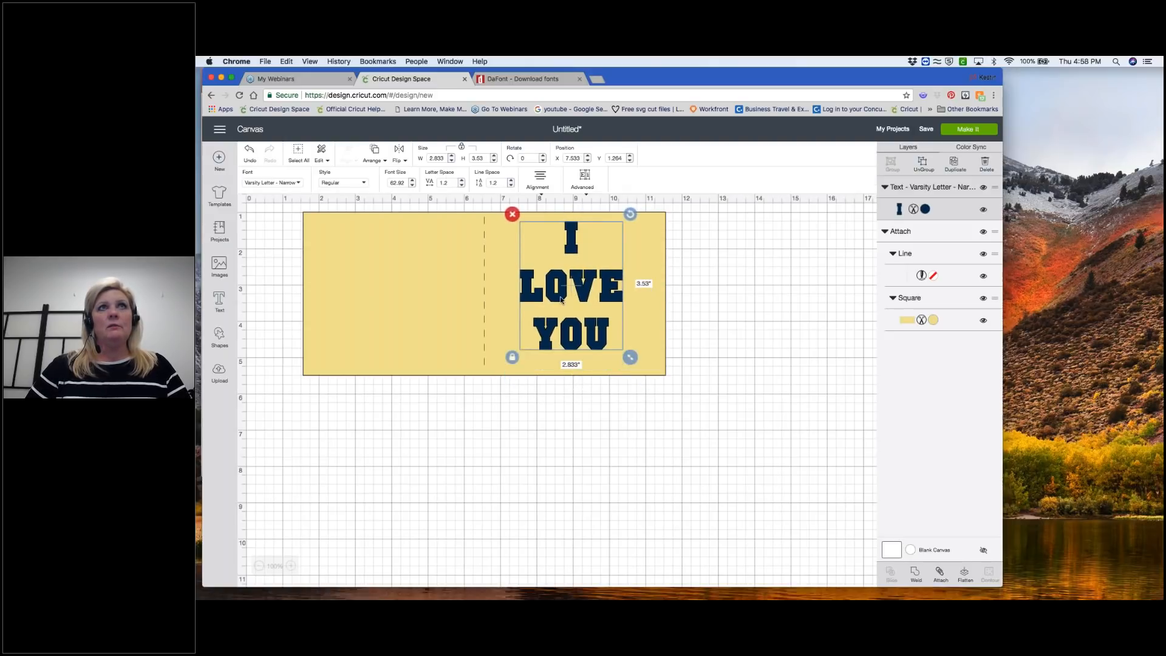
pyautogui.moveTo(586, 293); pyautogui.dragTo(593, 300)
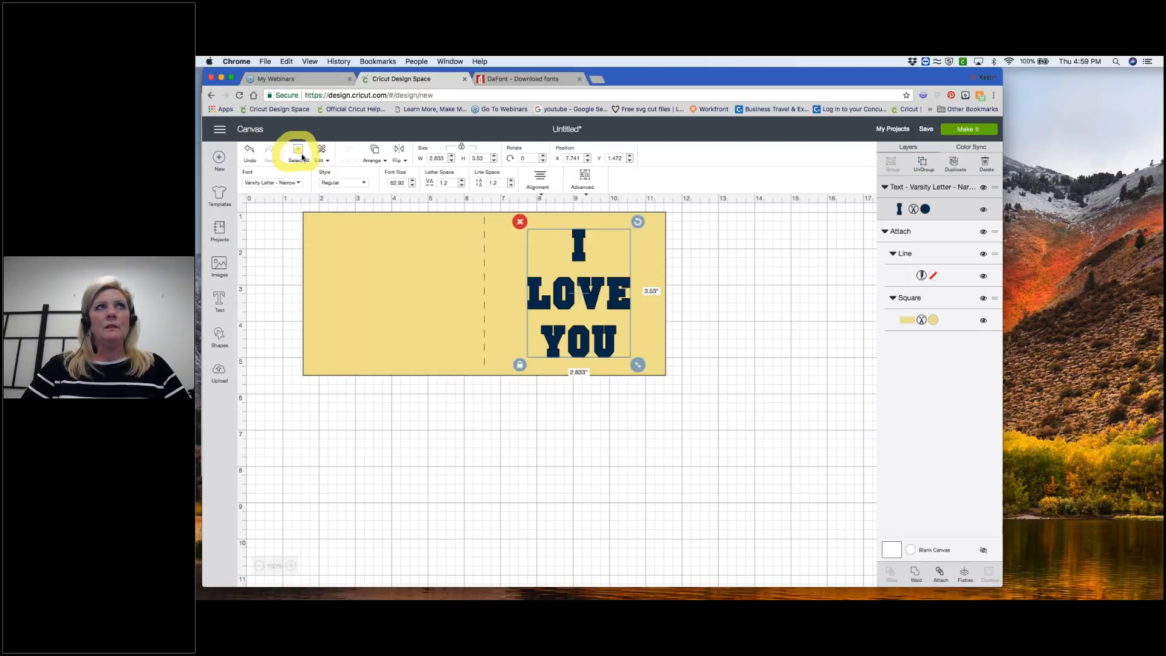
# - Attach the I LOVE YOU text to the scored rectangle, check the cutting mat preview, and return to the canvas
pyautogui.click(299, 153)
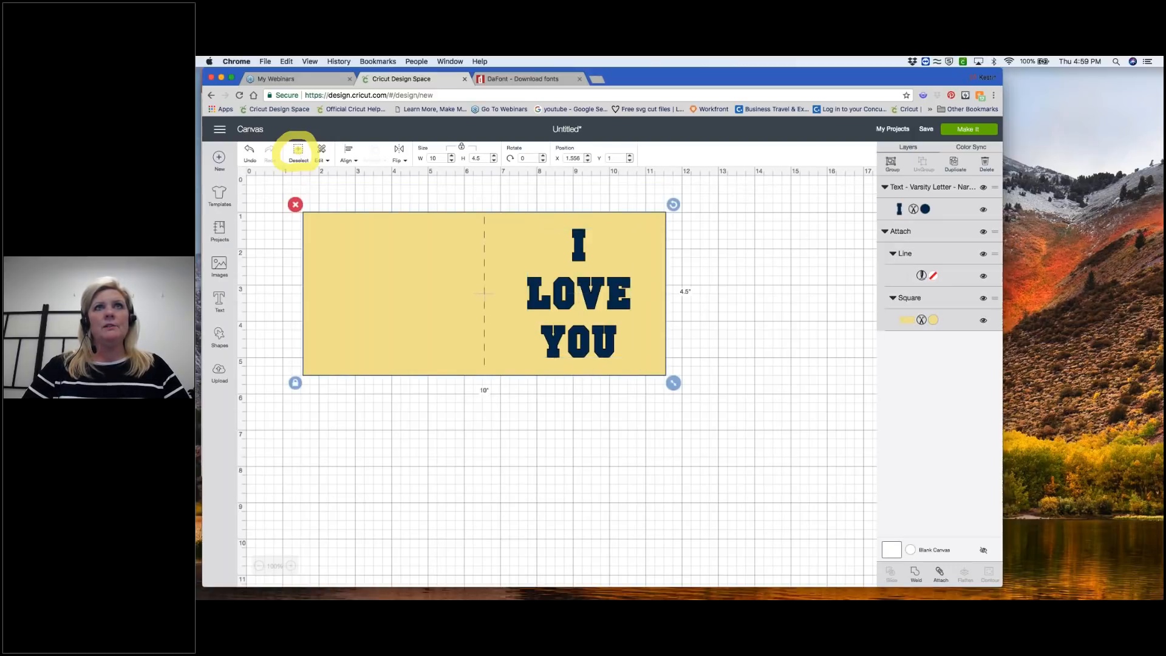
pyautogui.click(940, 573)
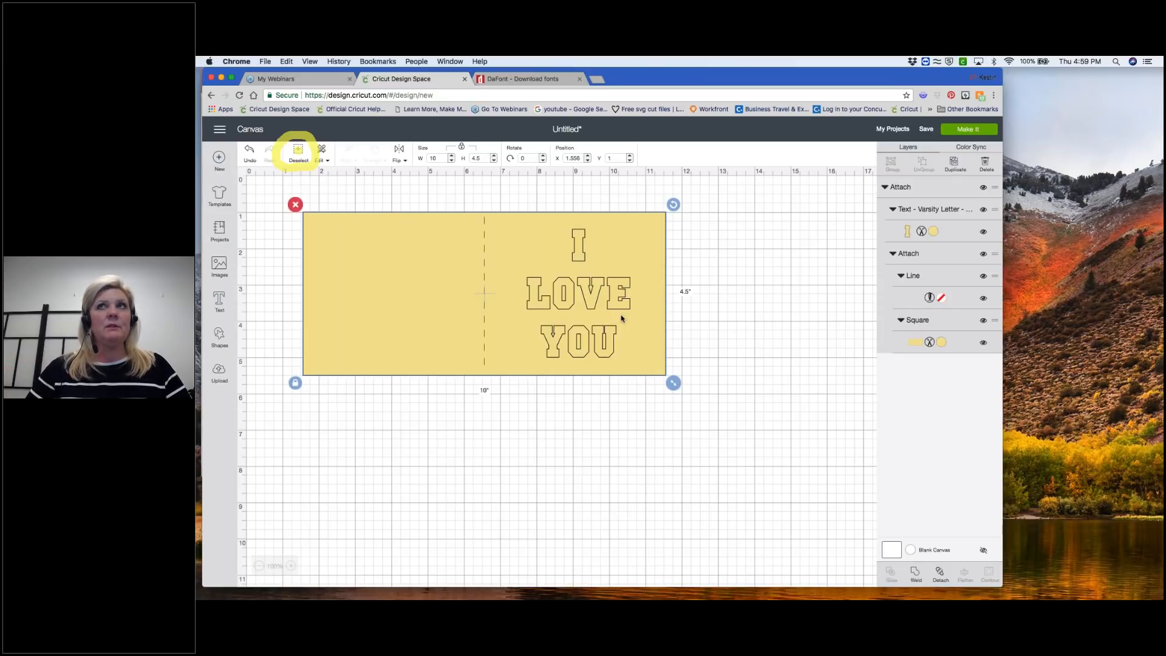
pyautogui.click(926, 234)
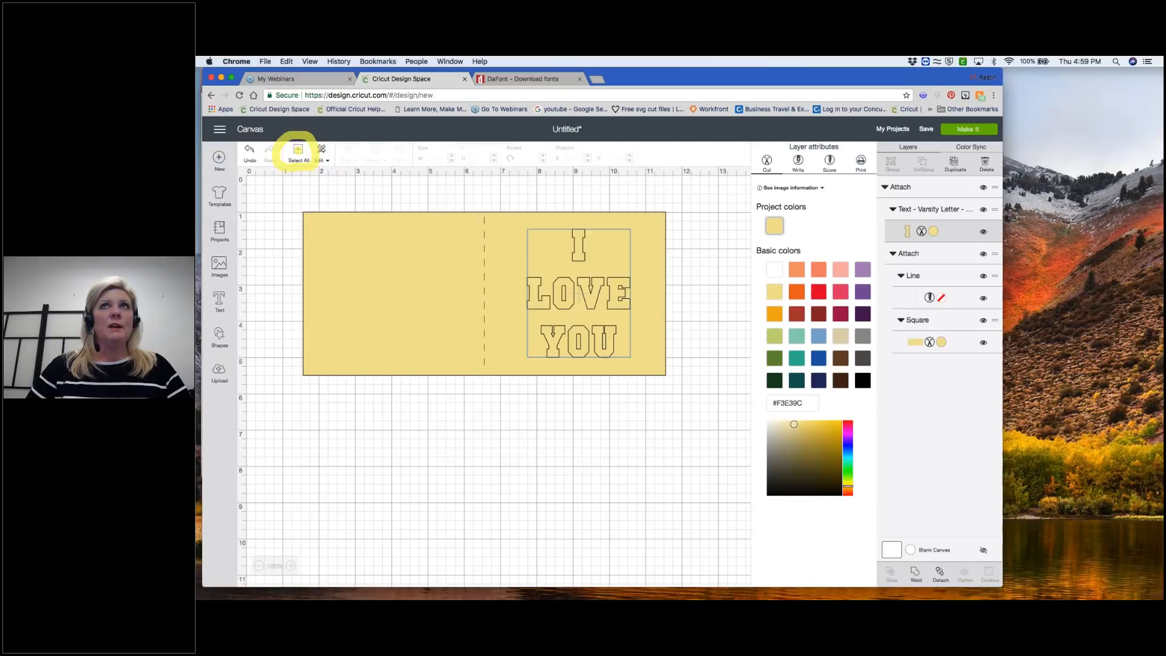
pyautogui.click(715, 311)
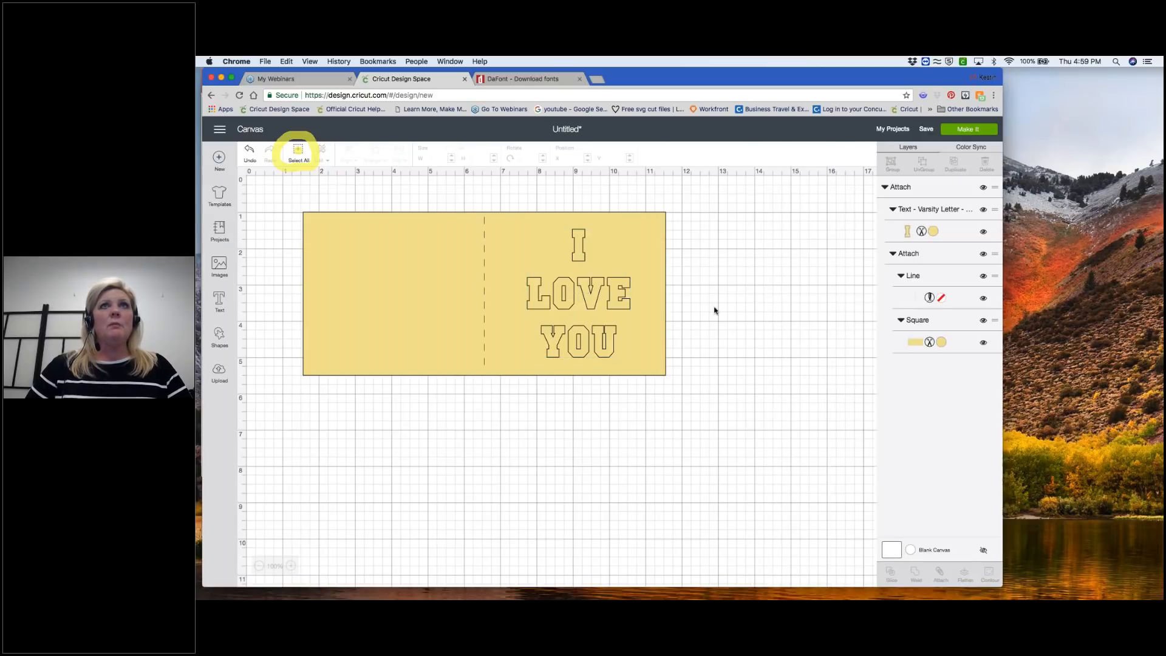
pyautogui.click(969, 129)
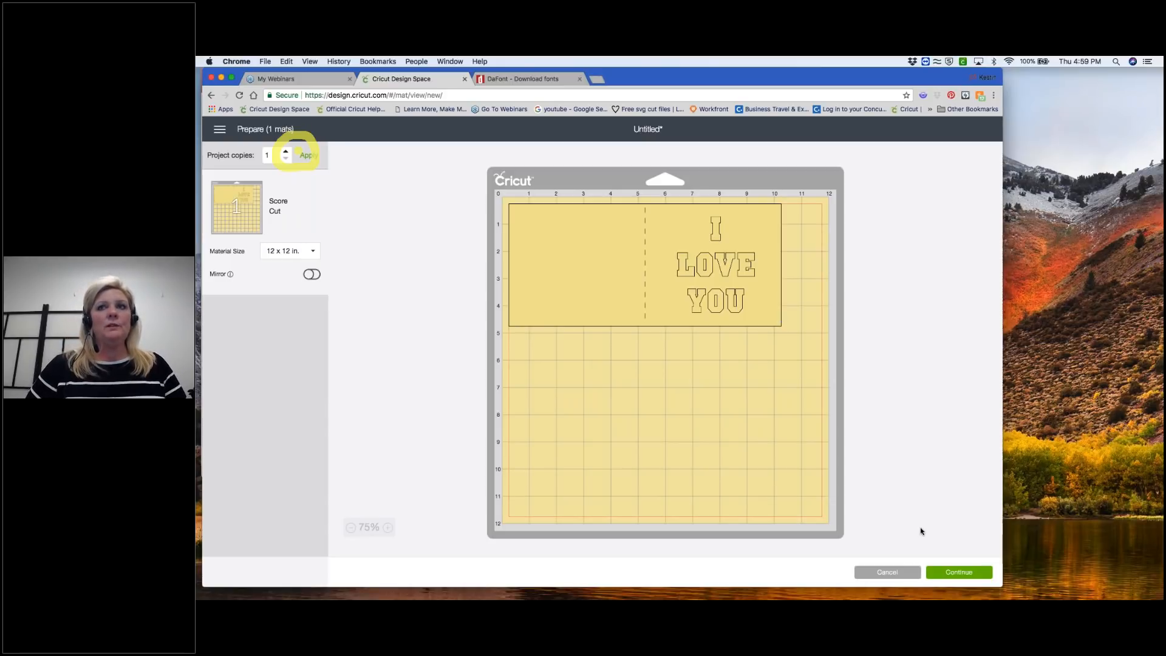
pyautogui.click(887, 572)
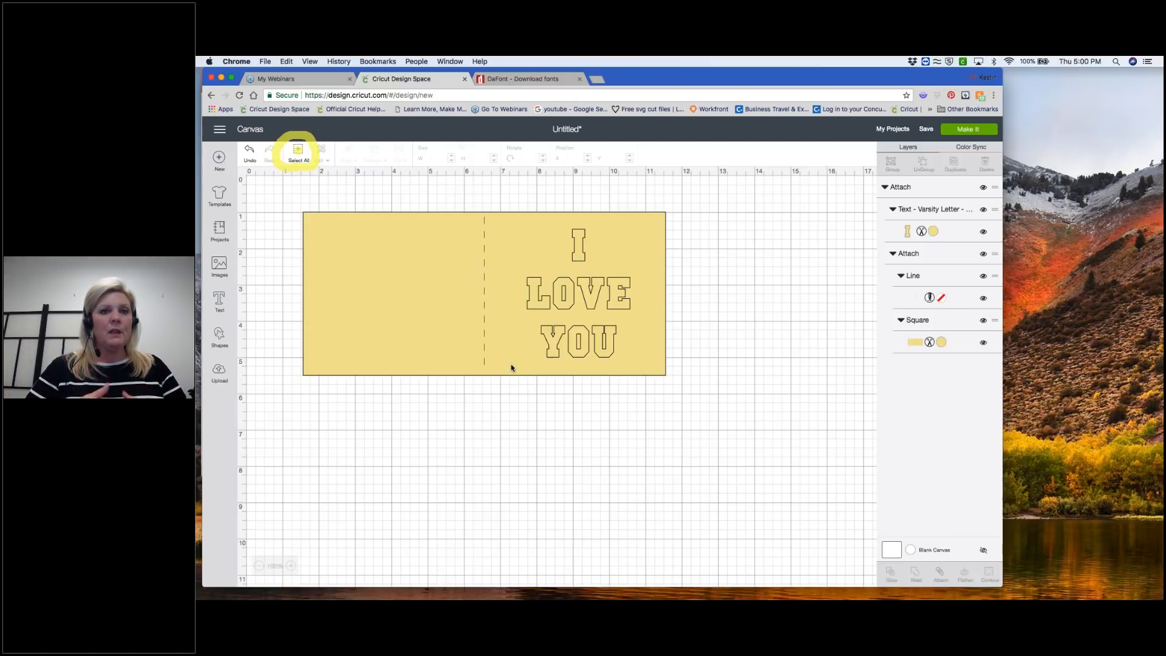
# - Delete the attached card design from the canvas and add a new text object reading "Celebrate"
pyautogui.click(440, 301)
pyautogui.click(295, 203)
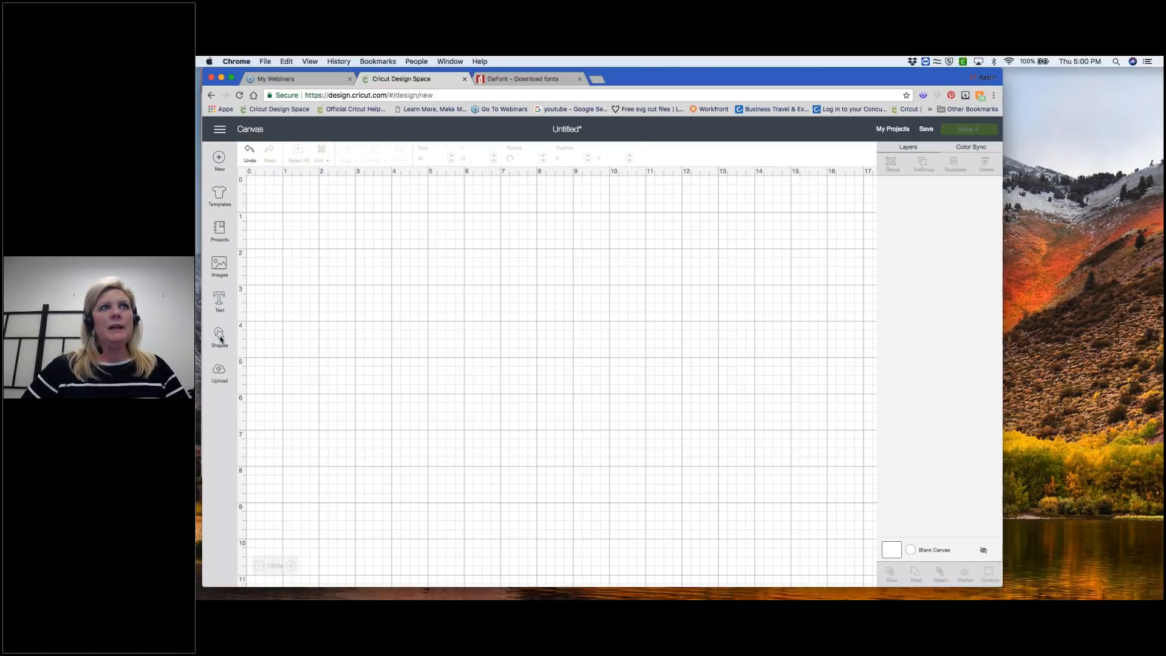
pyautogui.click(220, 298)
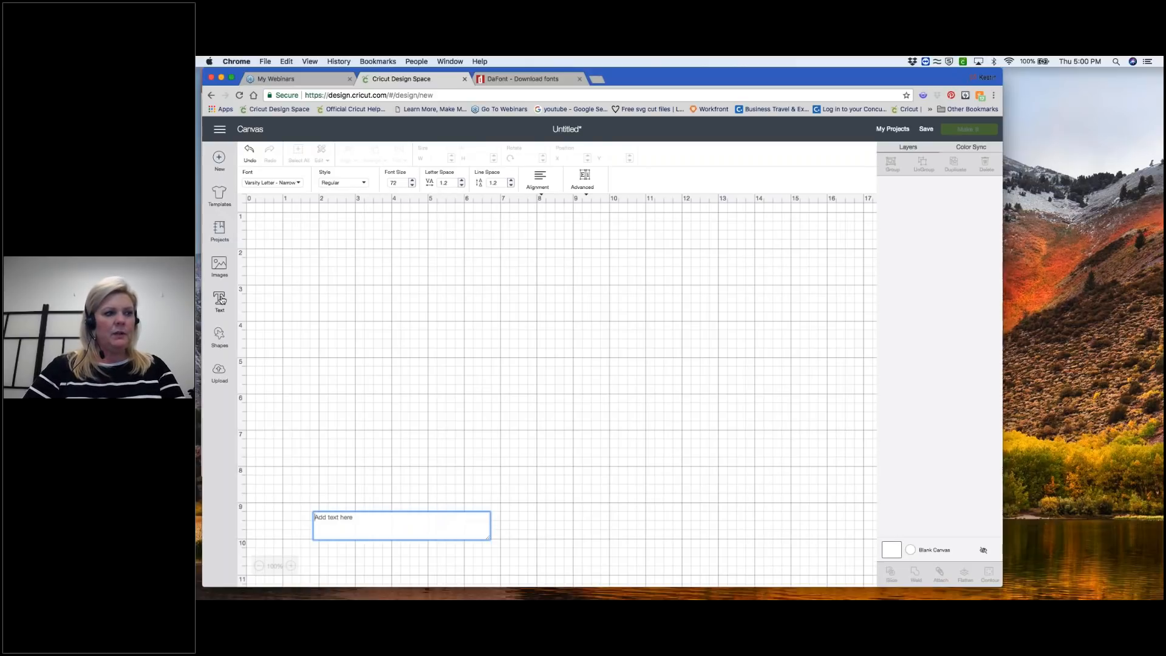
pyautogui.write('Cele')
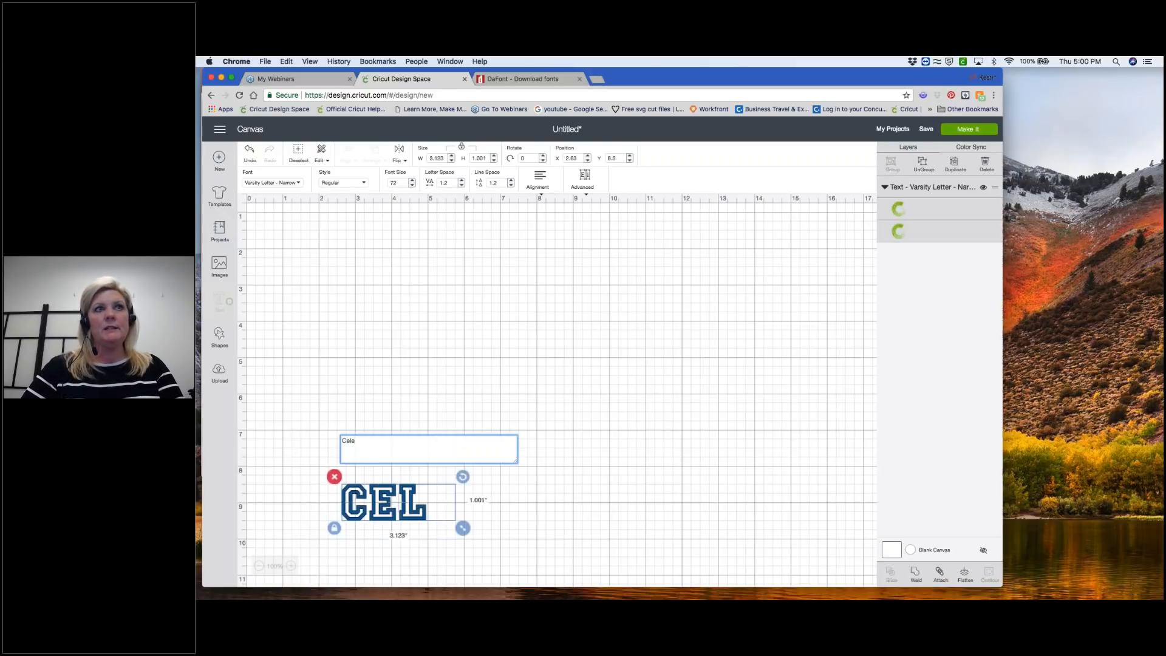
pyautogui.write('brate')
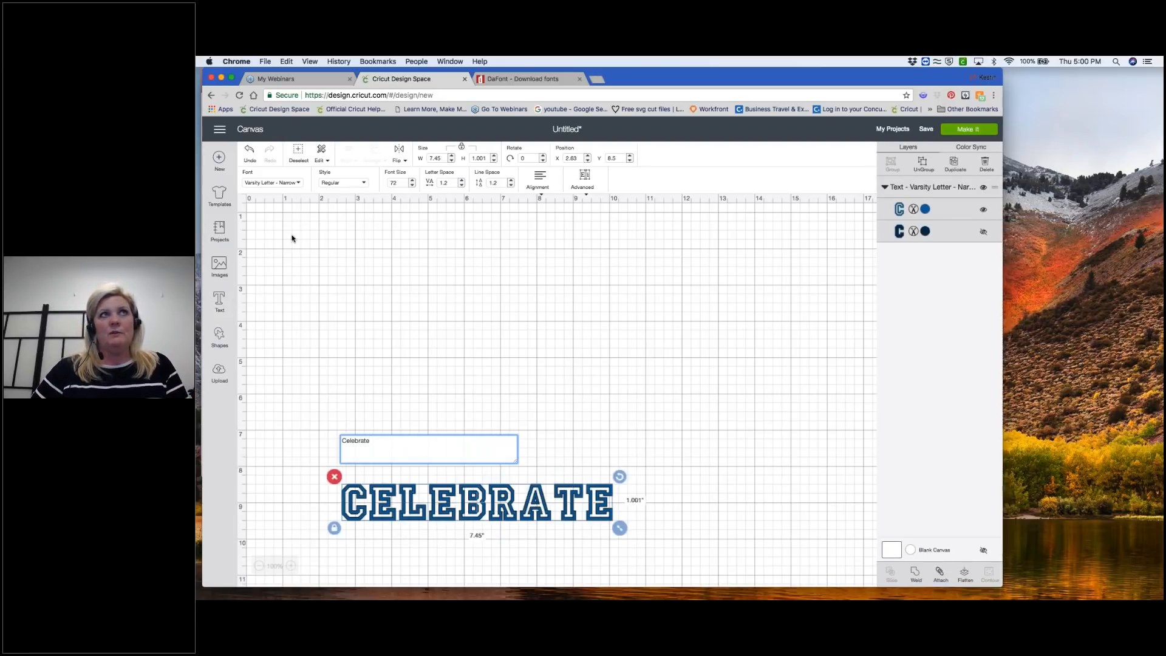
# - Search the fonts for "linotype" and apply Linotype Gneisenauette Std Light to the Celebrate text
pyautogui.click(299, 184)
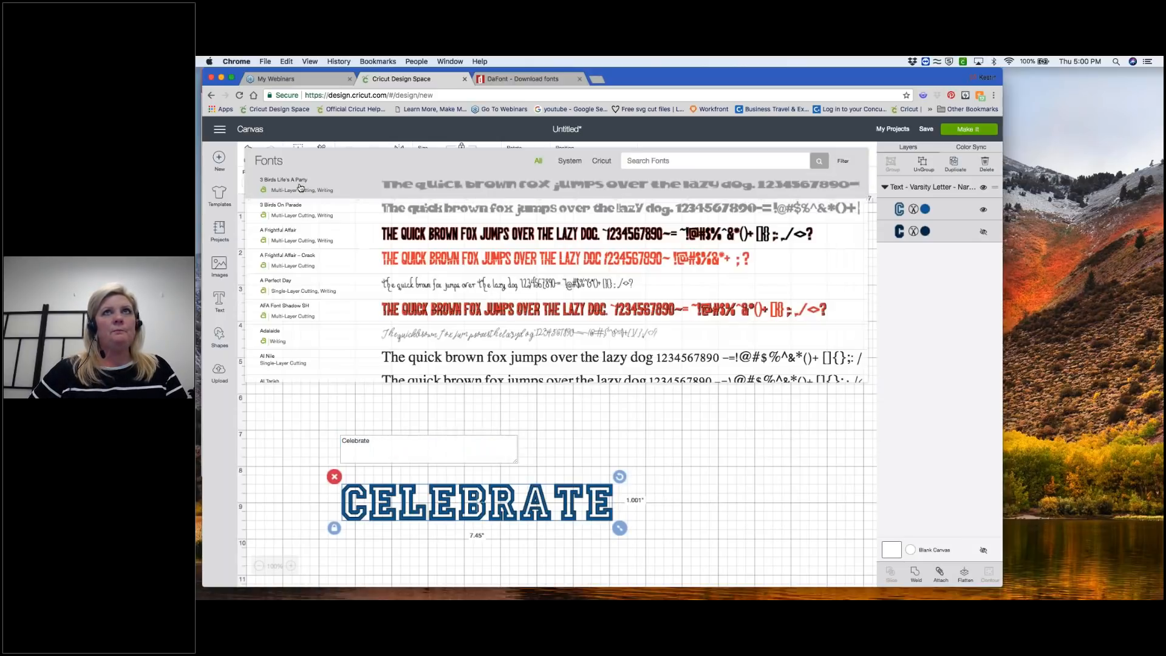
pyautogui.click(647, 163)
pyautogui.write('lin')
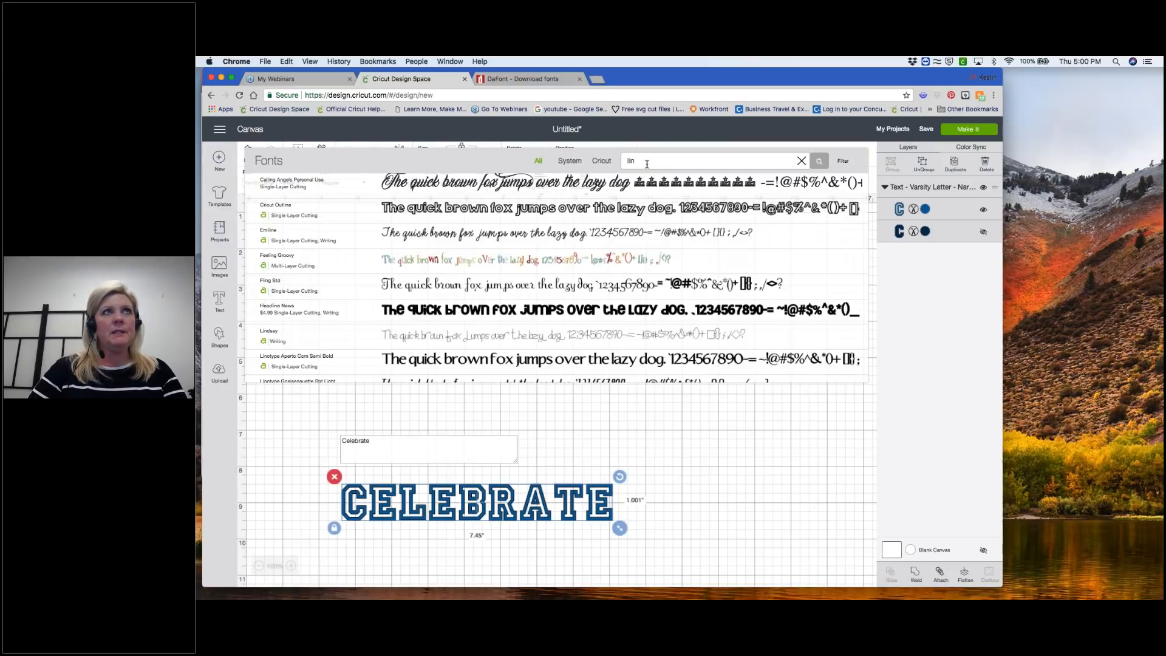
pyautogui.write('otype')
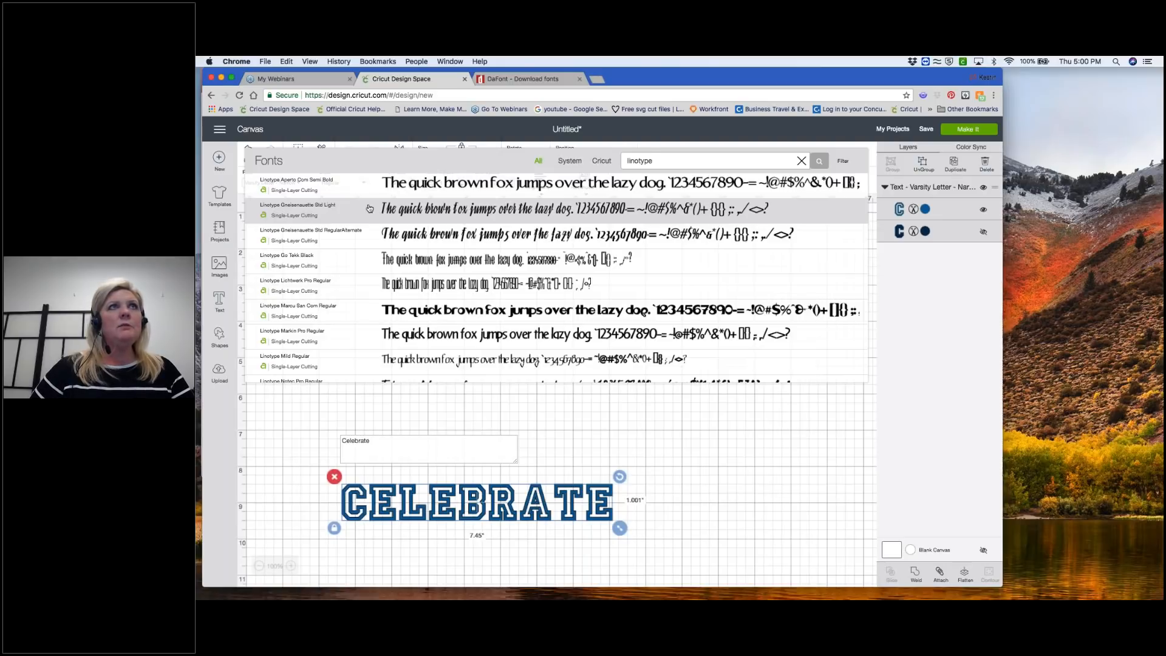
pyautogui.click(302, 212)
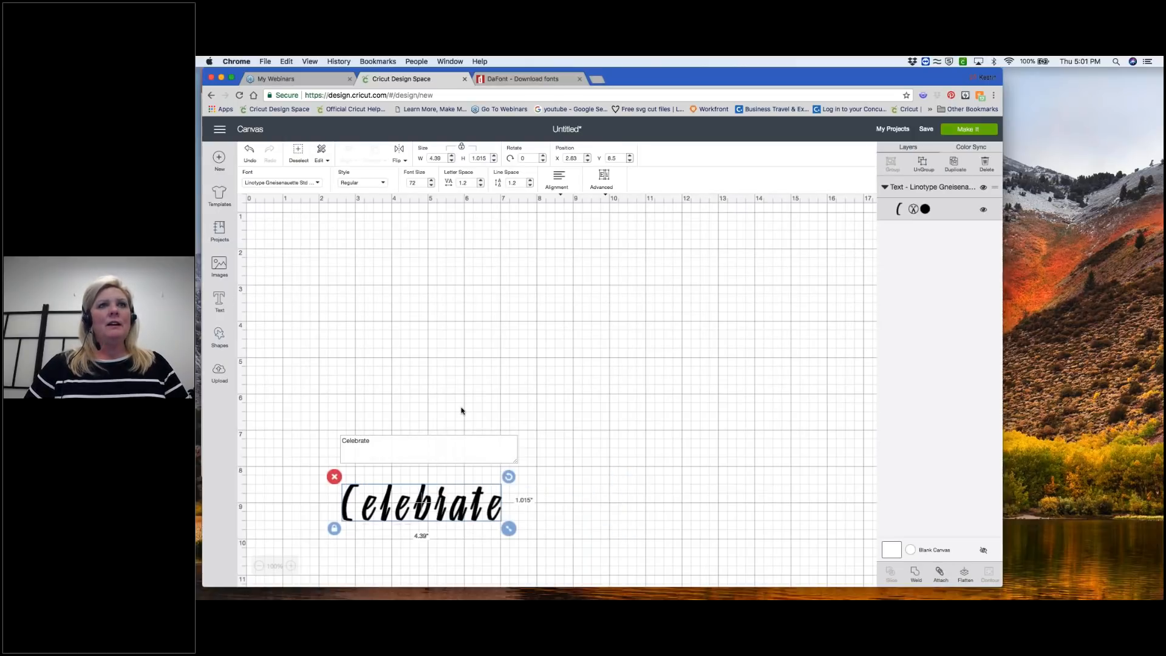
# - Move the Celebrate text up the canvas, enlarge it to about 9.85 by 2.28 inches, and reduce its letter spacing to 0
pyautogui.moveTo(456, 521); pyautogui.dragTo(820, 472)
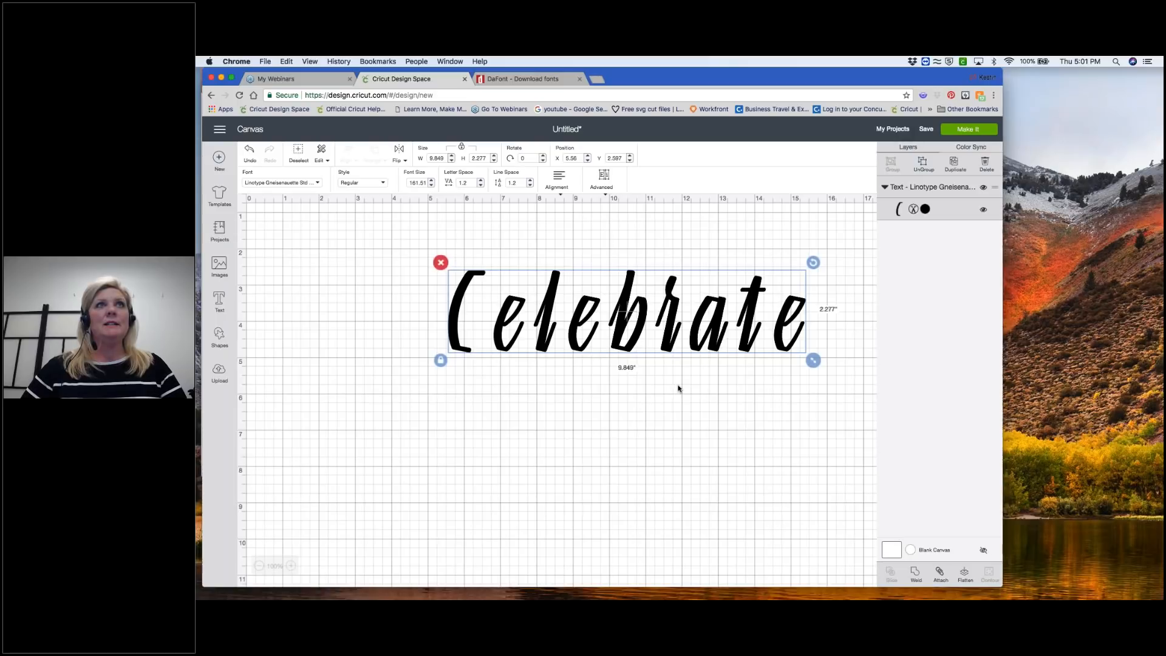
pyautogui.click(481, 186)
pyautogui.click(481, 186)
pyautogui.click(481, 186)
pyautogui.click(481, 186)
pyautogui.click(481, 186)
pyautogui.click(481, 186)
pyautogui.click(481, 186)
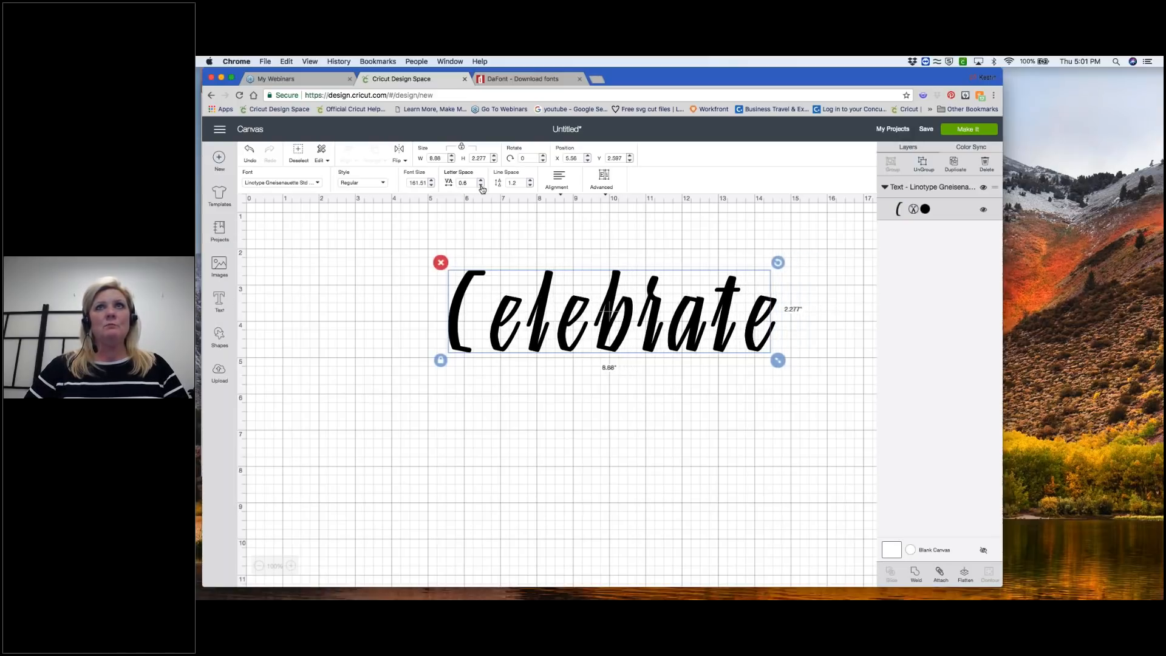
pyautogui.click(481, 186)
pyautogui.click(481, 186)
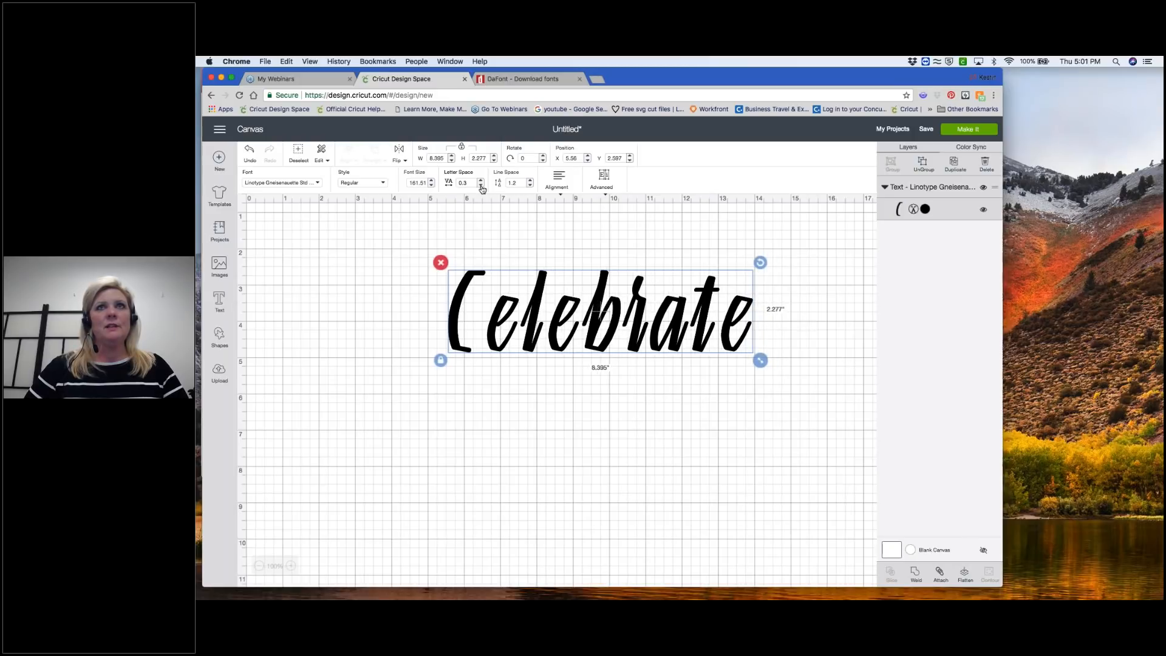
pyautogui.click(481, 186)
pyautogui.click(482, 186)
pyautogui.click(481, 186)
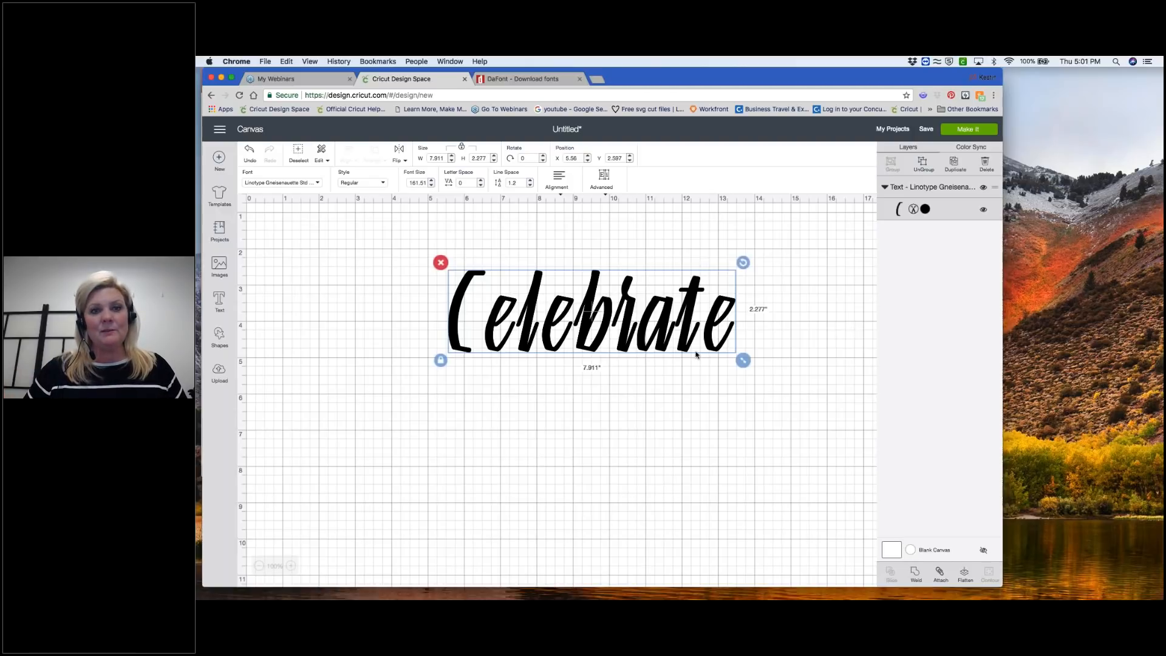
# - Ungroup the word Celebrate to individual letters and move the C and the l in to touch the first e
pyautogui.click(603, 178)
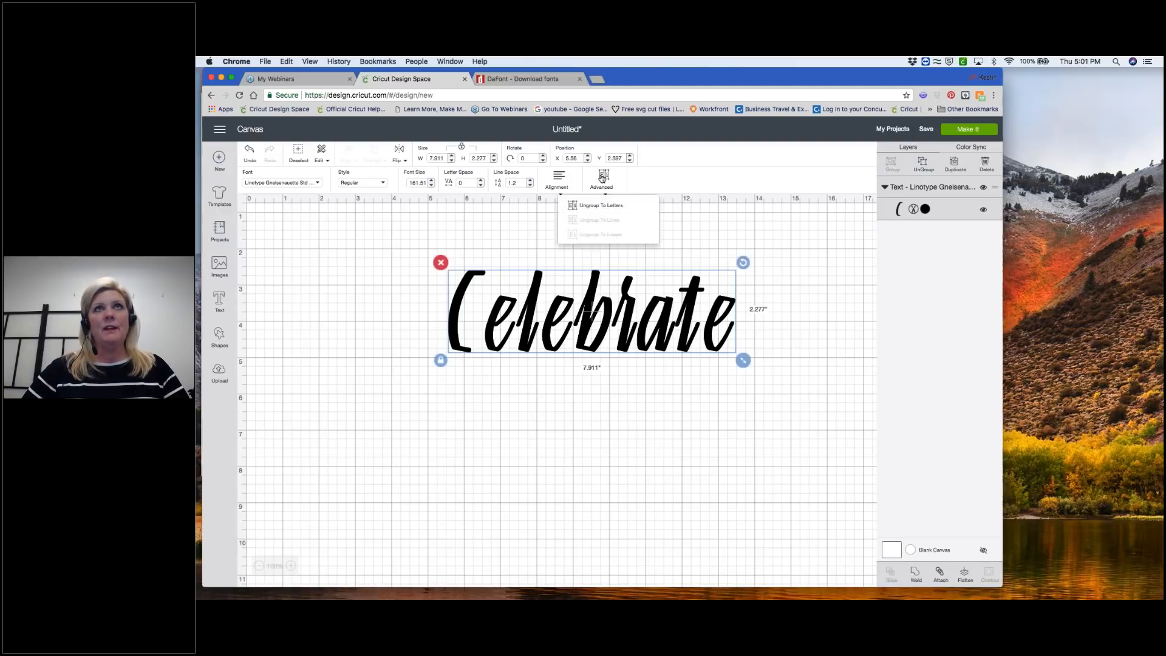
pyautogui.click(606, 207)
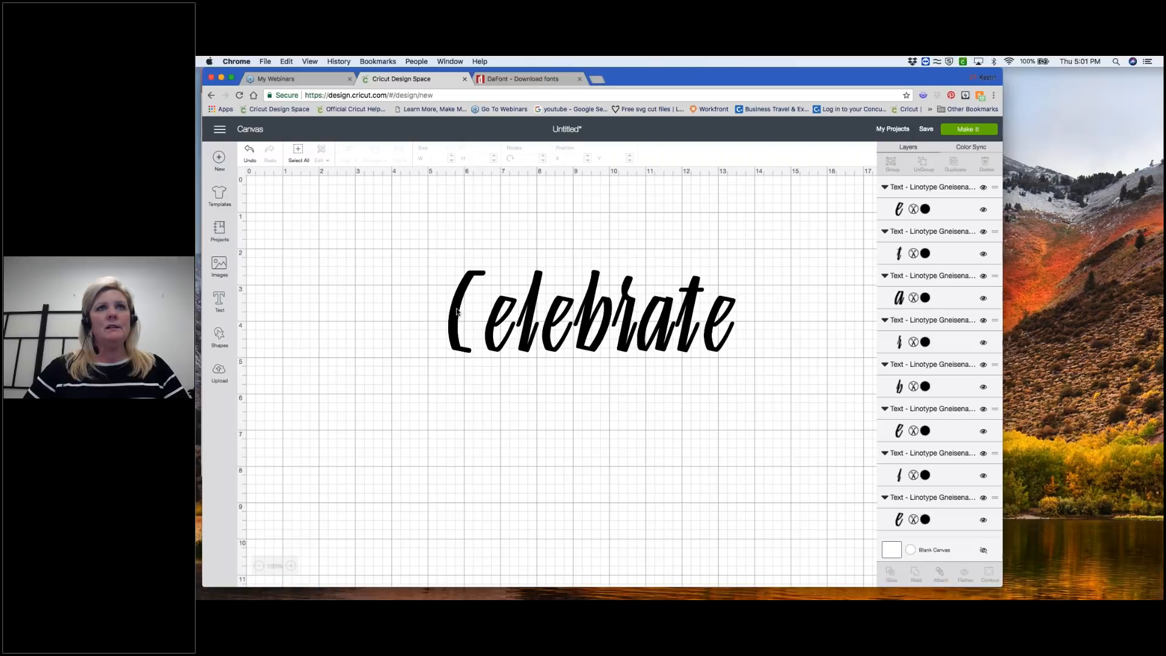
pyautogui.moveTo(457, 308); pyautogui.dragTo(474, 308)
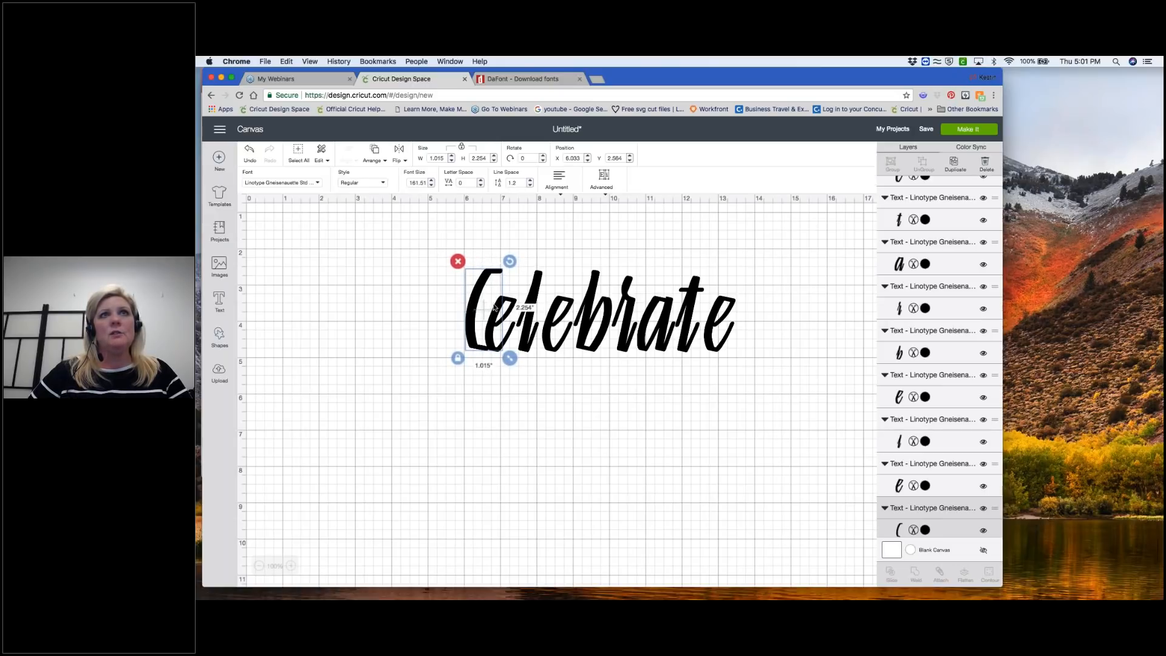
pyautogui.click(528, 345)
pyautogui.moveTo(528, 345); pyautogui.dragTo(524, 344)
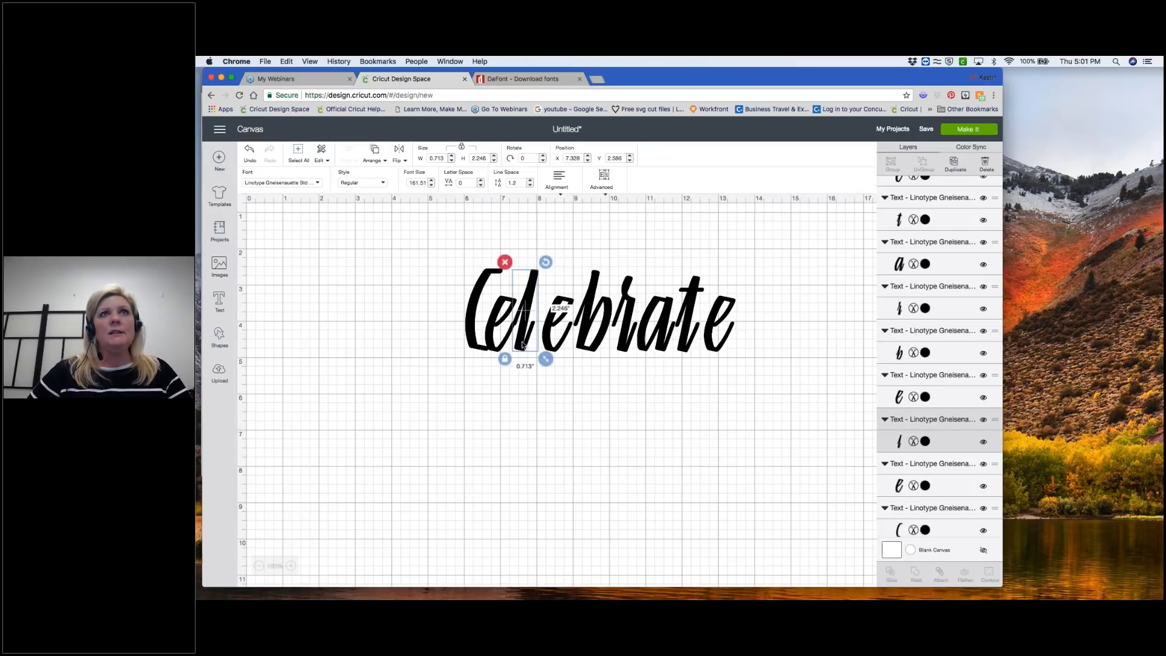
# - Close the remaining gaps by moving the second e, b, r, a, t and final e left so each overlaps its neighbour
pyautogui.click(292, 566)
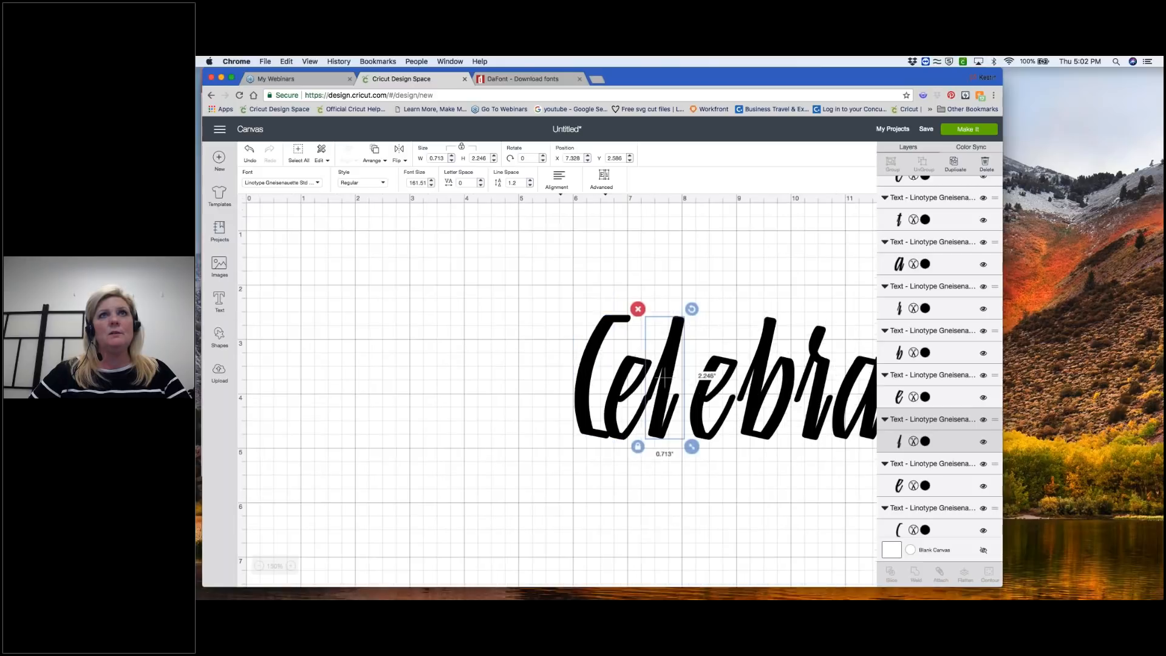
pyautogui.hscroll(10, 464, 530)
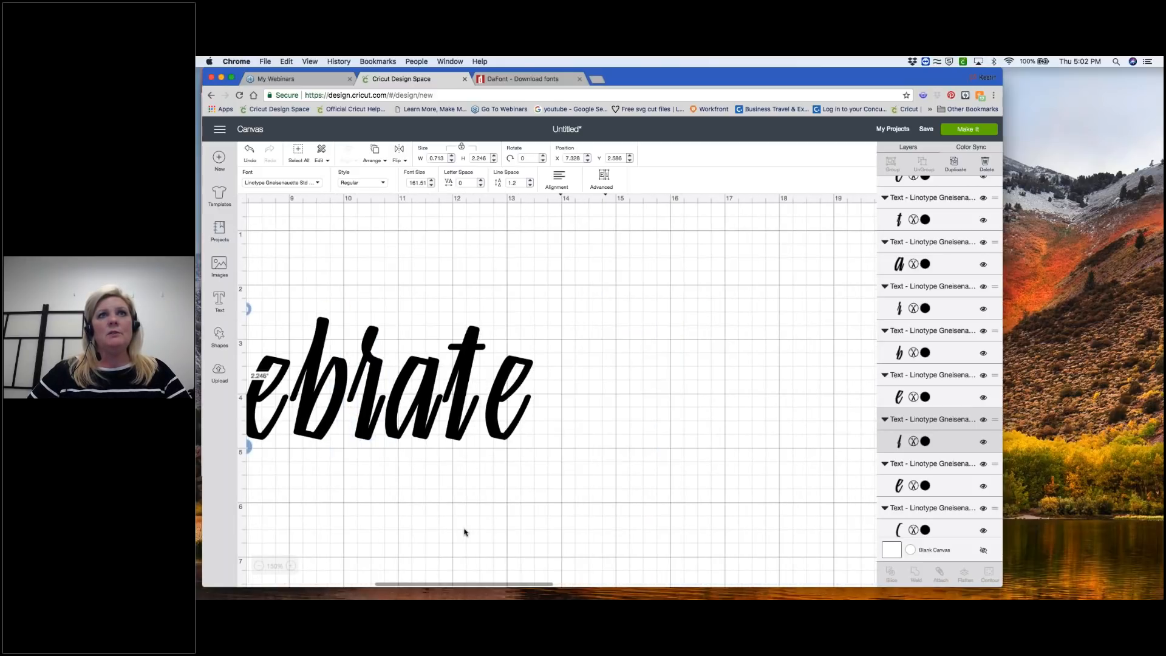
pyautogui.hscroll(-5, 465, 532)
pyautogui.scroll(-3, 463, 531)
pyautogui.hscroll(-3, 463, 531)
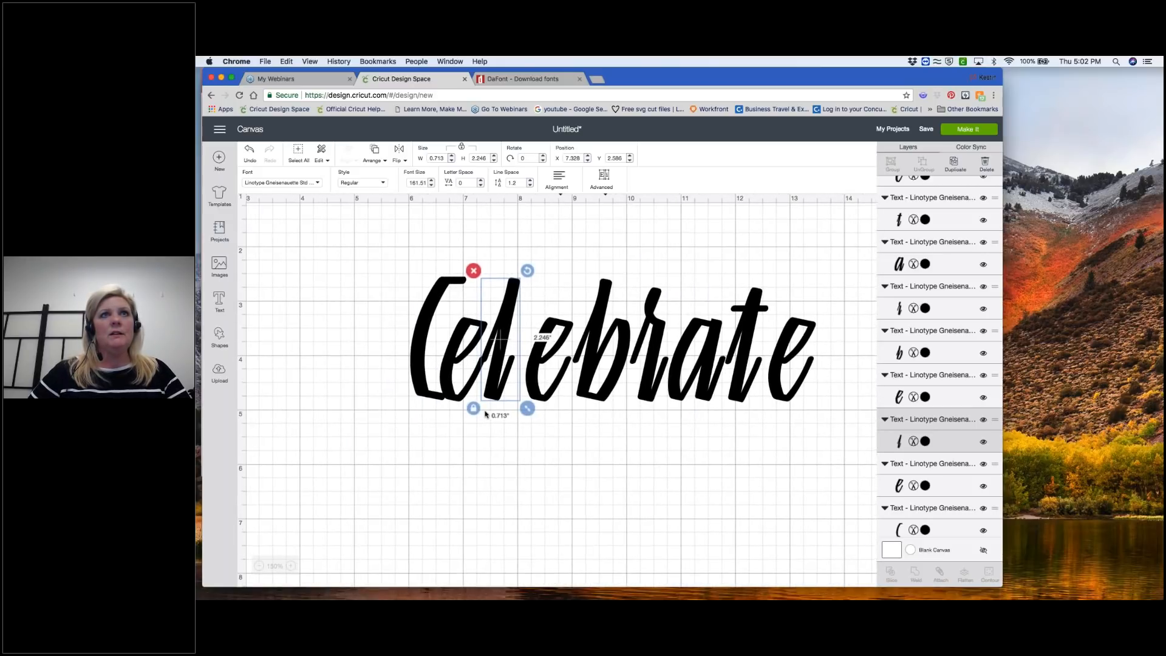
pyautogui.moveTo(502, 380)
pyautogui.mouseDown()
pyautogui.moveTo(537, 382)
pyautogui.moveTo(515, 381)
pyautogui.mouseUp()
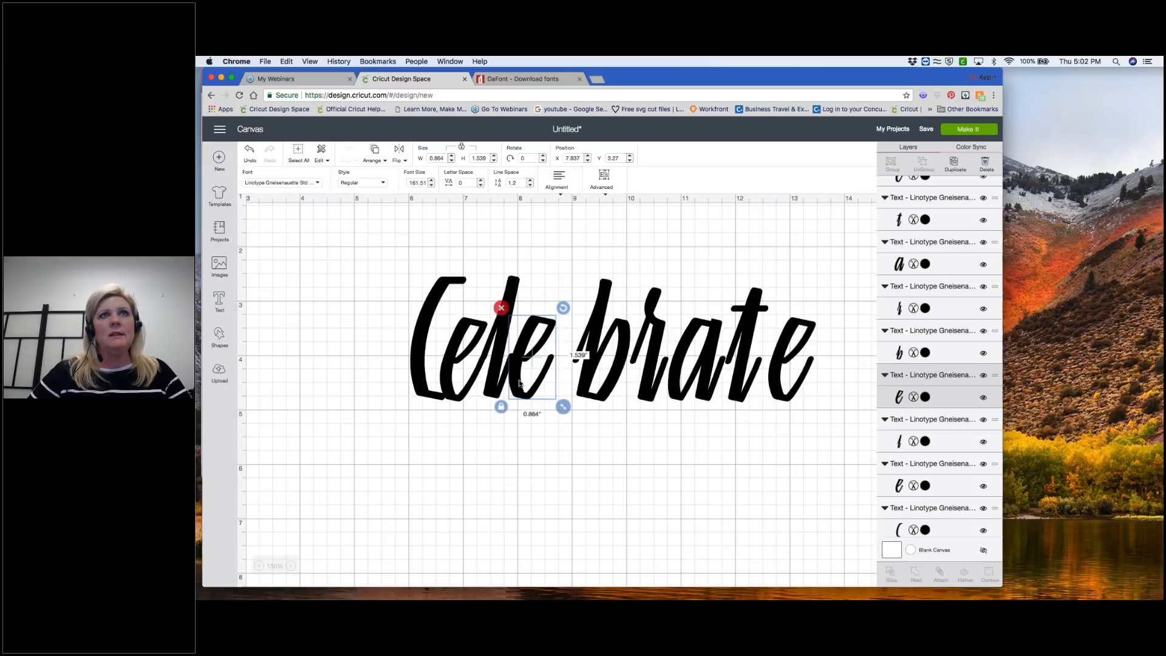
pyautogui.moveTo(586, 387); pyautogui.dragTo(557, 385)
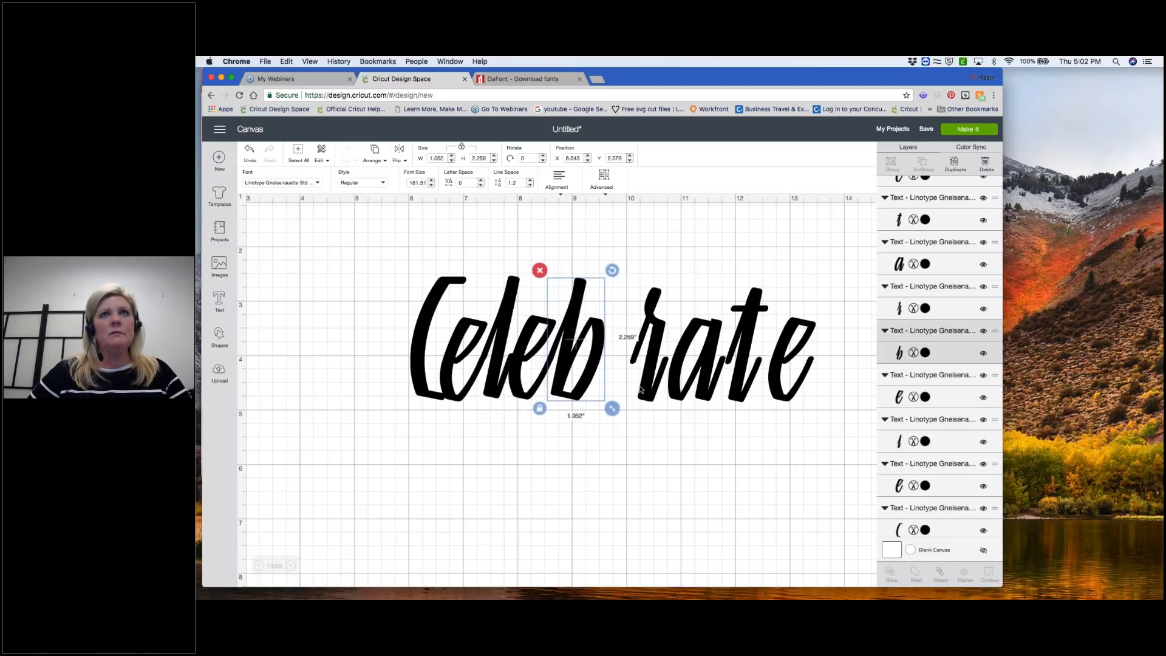
pyautogui.moveTo(644, 392)
pyautogui.mouseDown()
pyautogui.moveTo(608, 389)
pyautogui.moveTo(674, 394)
pyautogui.moveTo(637, 395)
pyautogui.mouseUp()
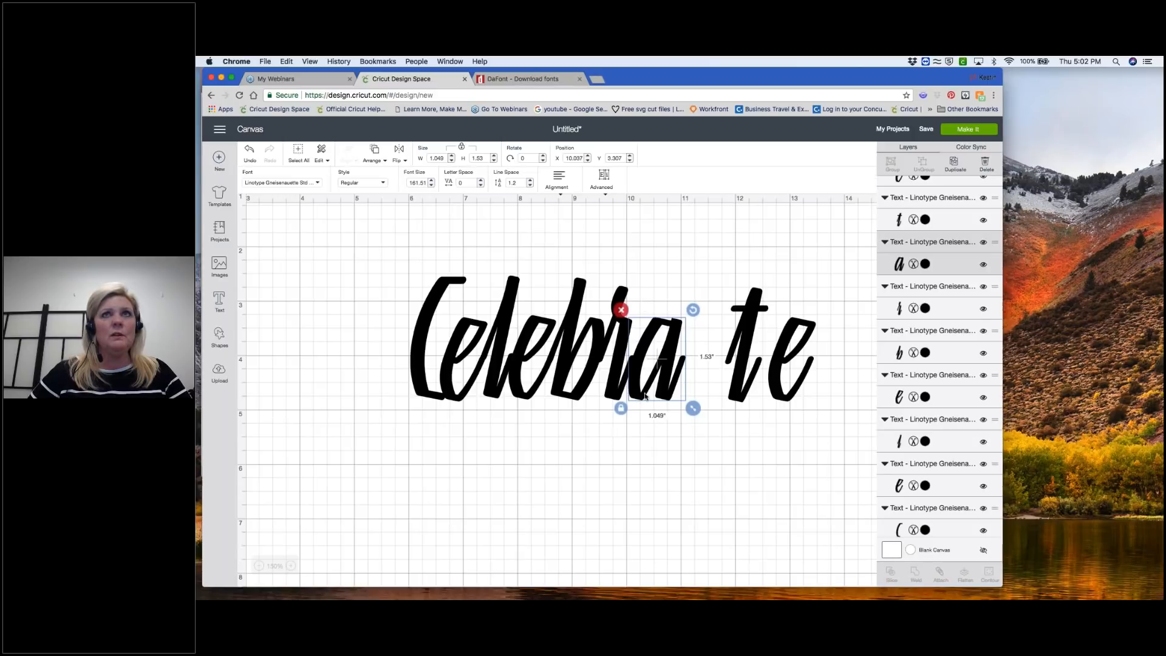
pyautogui.moveTo(740, 392); pyautogui.dragTo(692, 392)
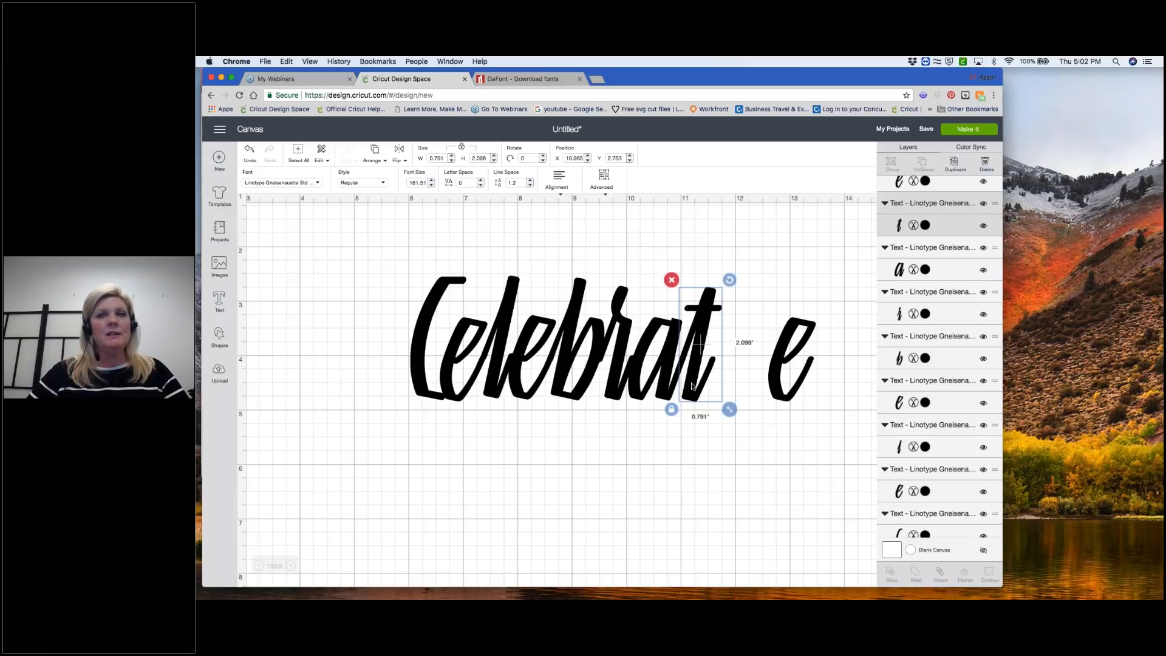
pyautogui.moveTo(776, 368); pyautogui.dragTo(714, 368)
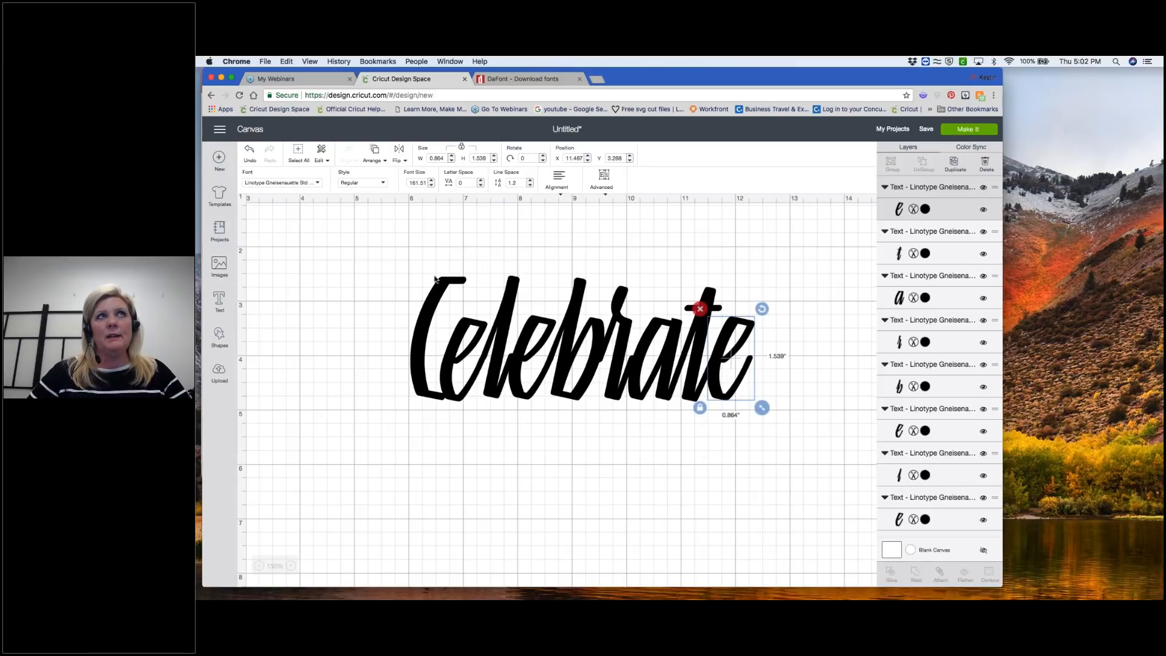
# - Weld all the letters of Celebrate into a single shape and inspect its cut outline on the mat preview
pyautogui.click(299, 152)
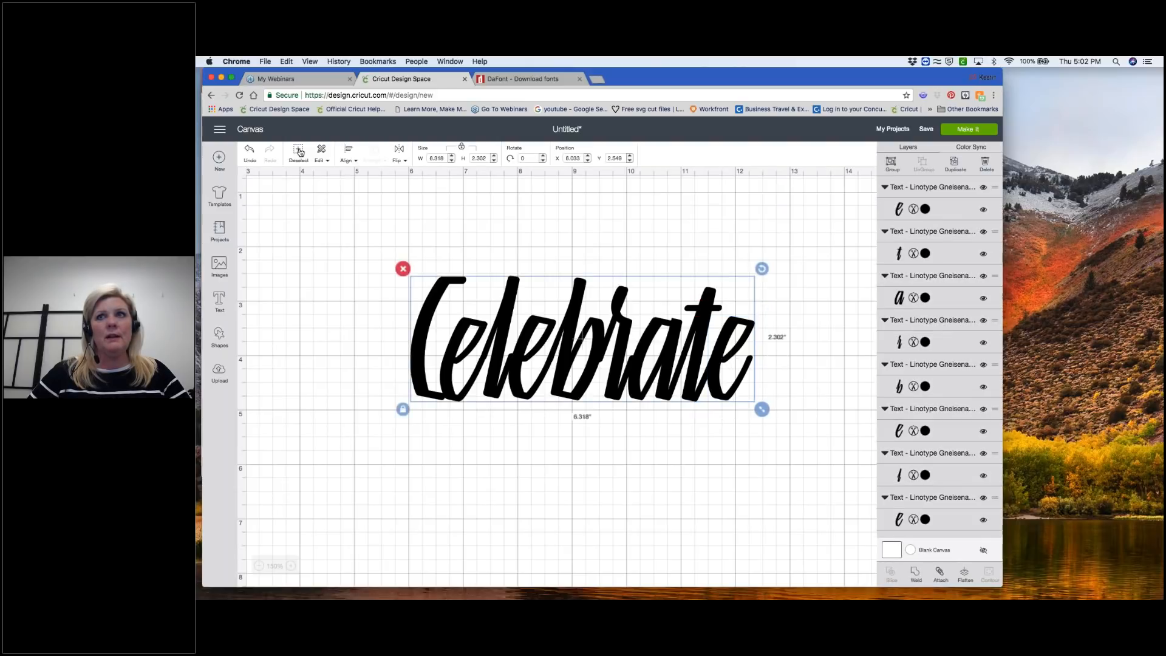
pyautogui.click(916, 574)
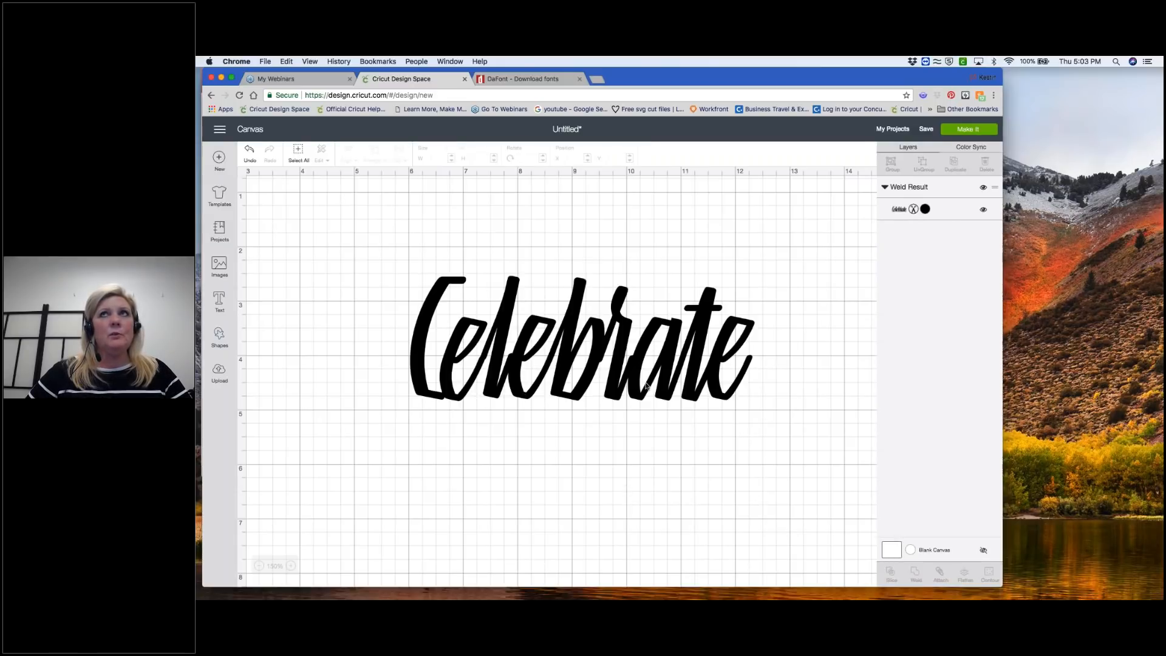
pyautogui.click(966, 130)
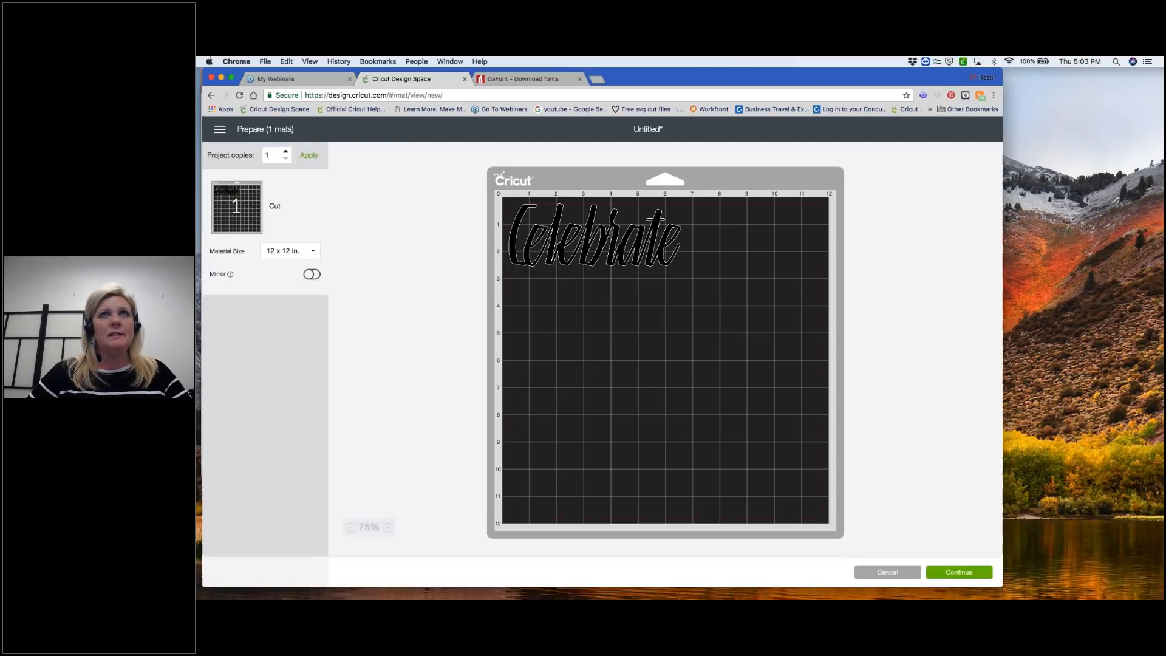
pyautogui.scroll(5, 672, 359)
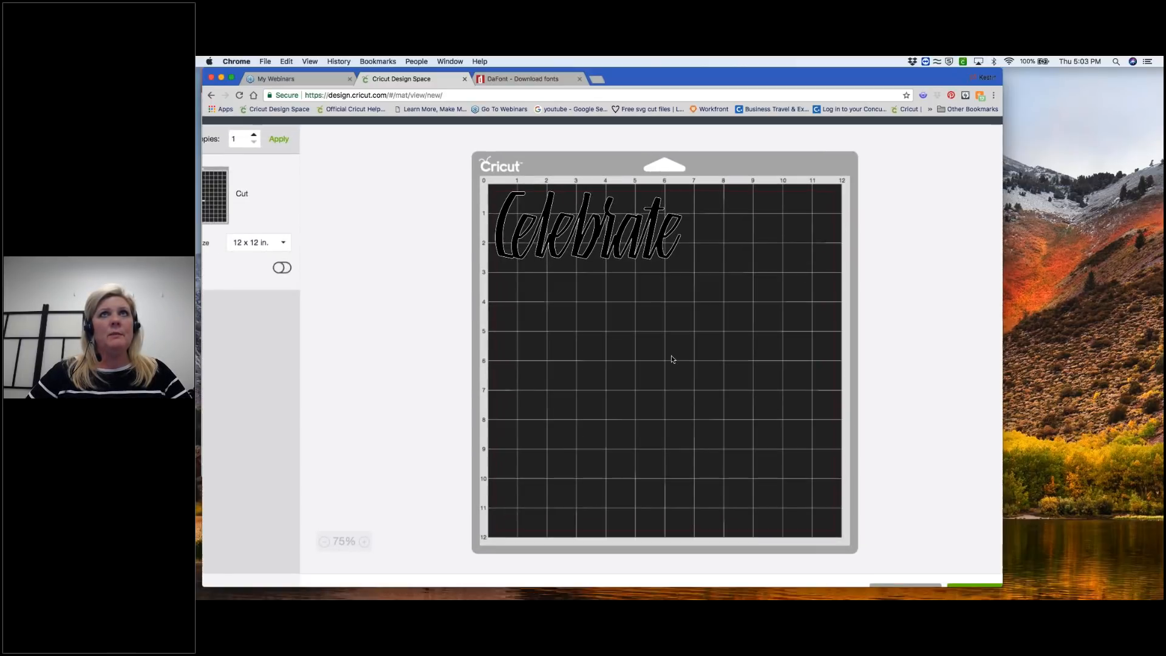
pyautogui.scroll(-3, 672, 355)
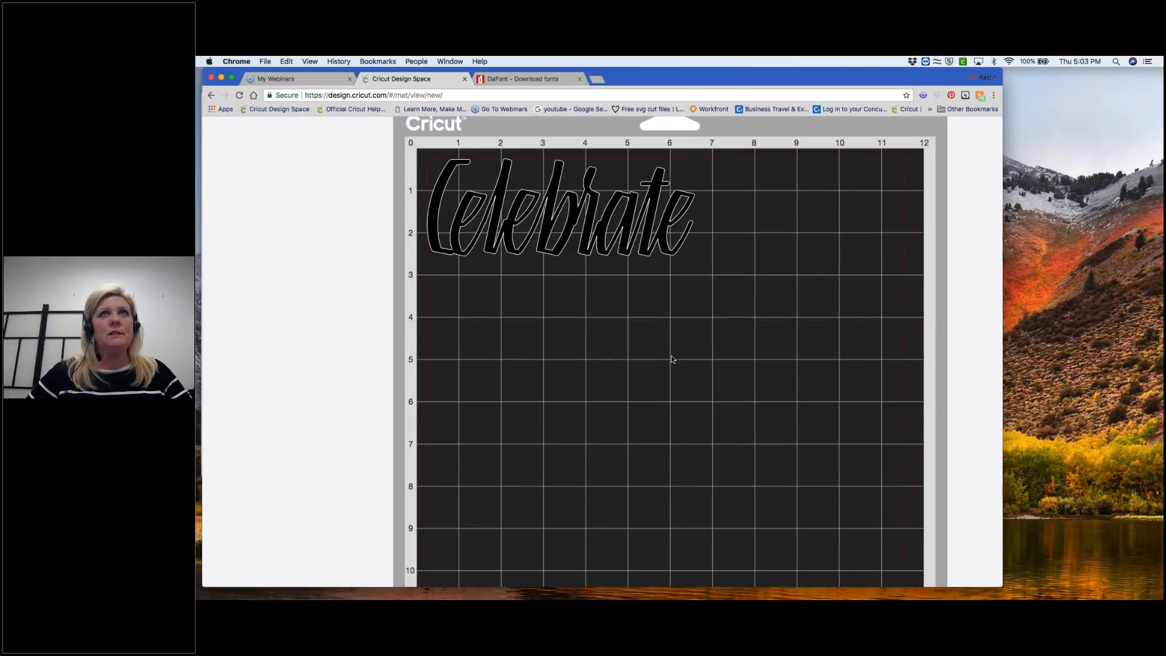
# - Examine the welded word's continuous cut outline close up on the mat preview and return to the canvas
pyautogui.scroll(2, 673, 354)
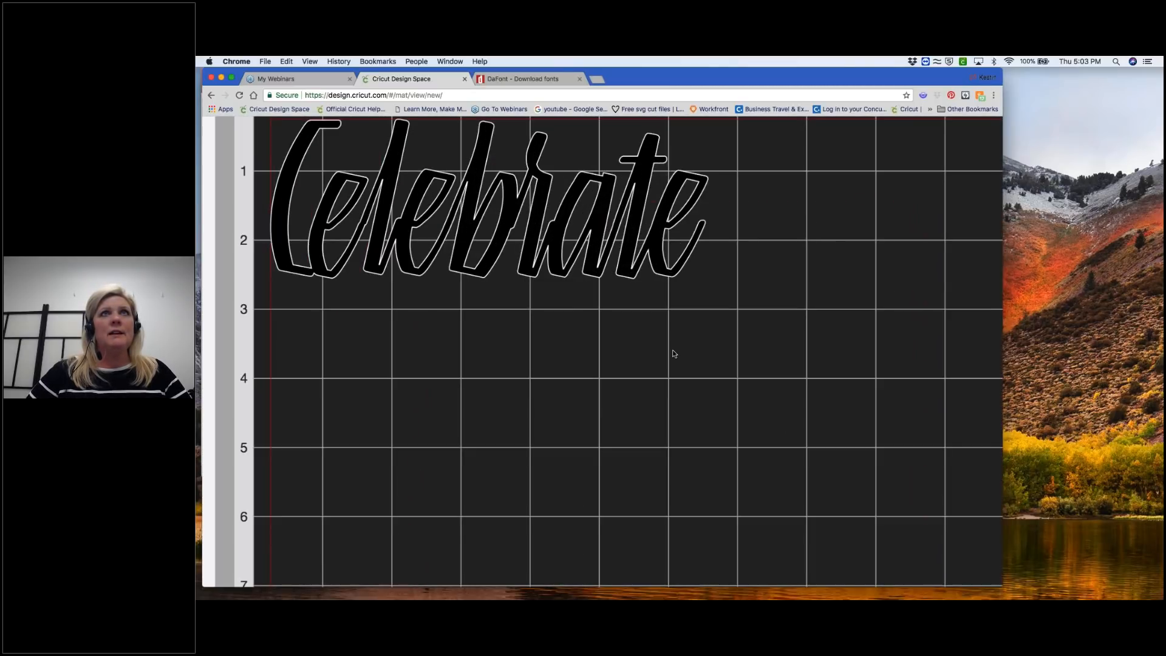
pyautogui.scroll(1, 673, 354)
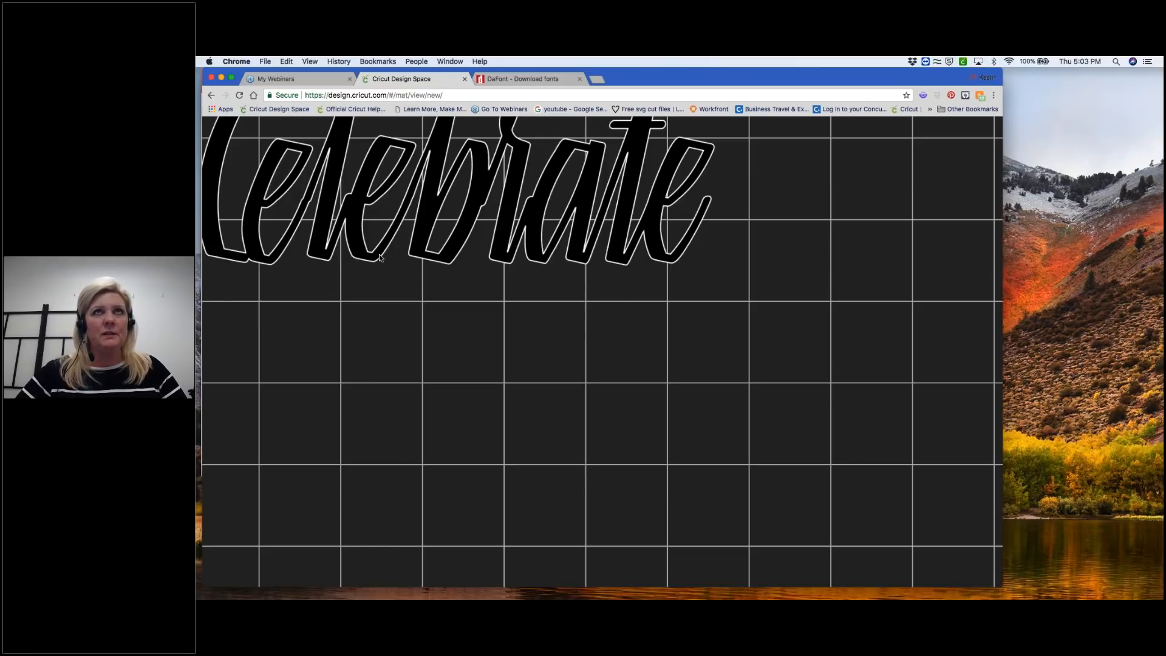
pyautogui.scroll(1, 380, 257)
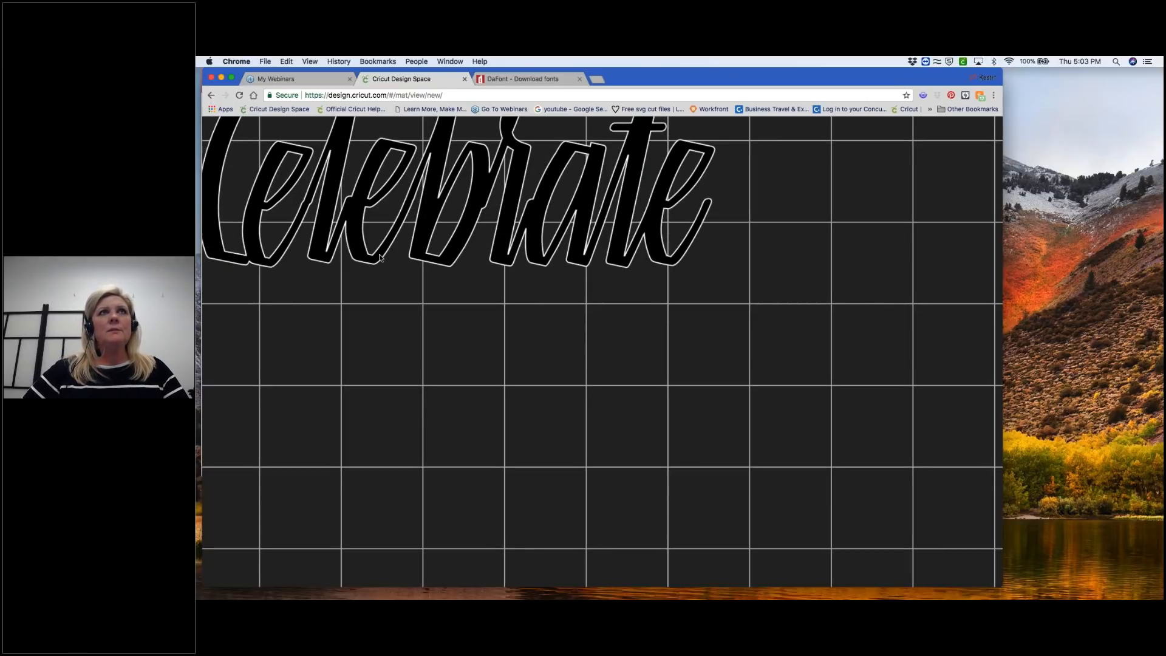
pyautogui.scroll(3, 380, 257)
pyautogui.hscroll(-3, 380, 258)
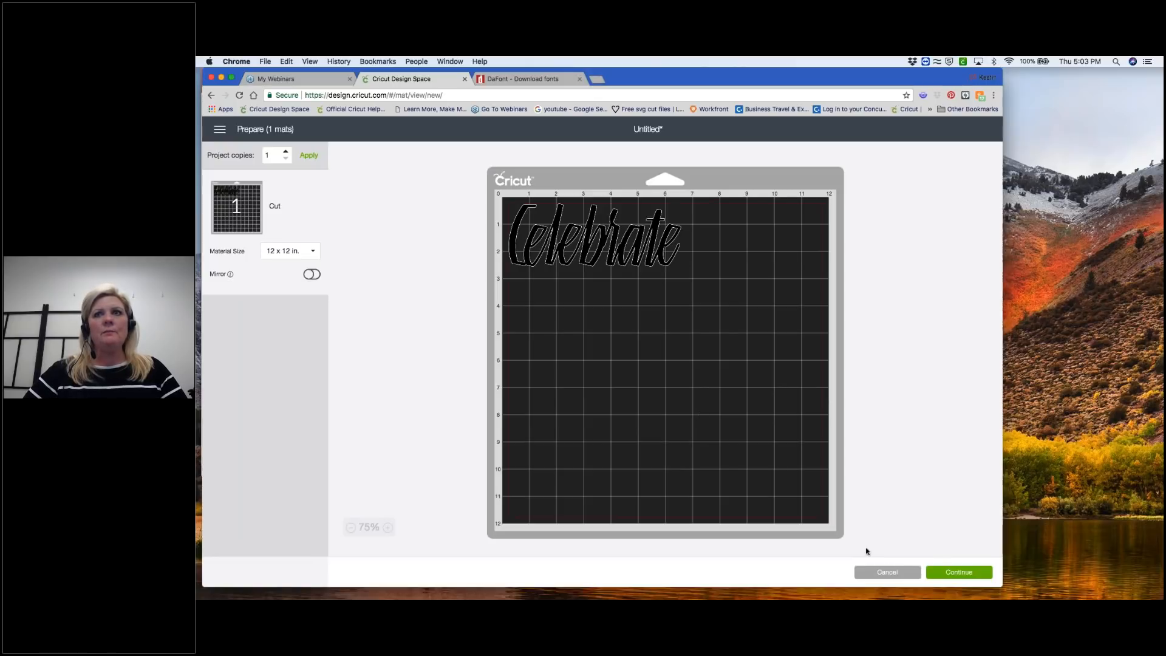
pyautogui.click(887, 569)
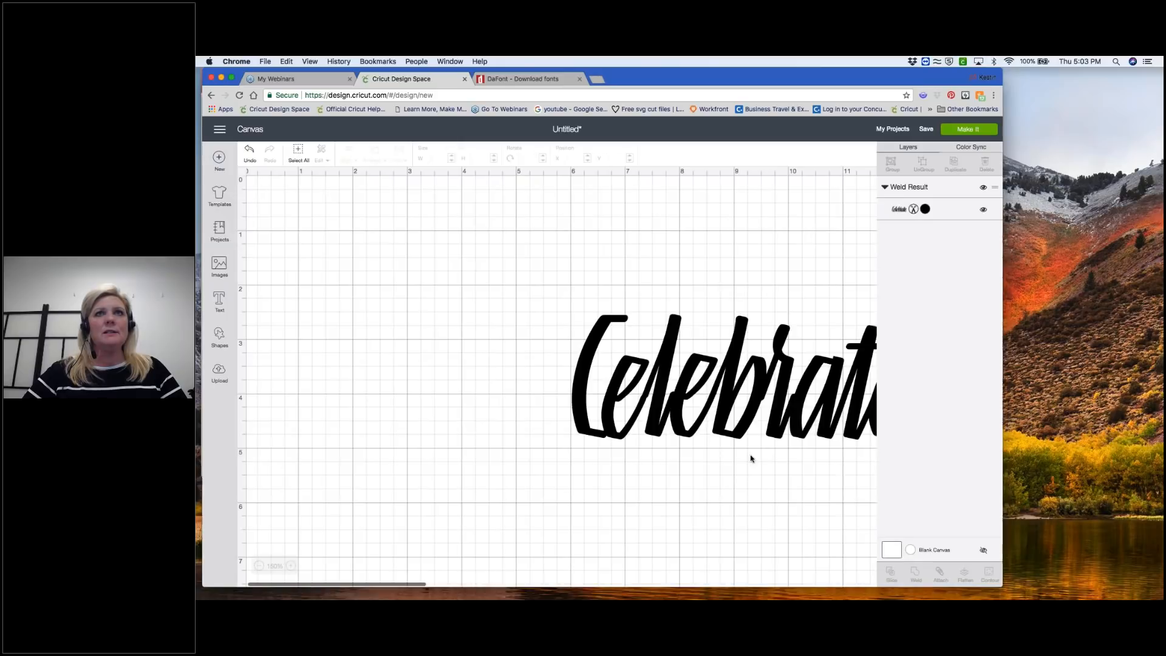
pyautogui.hscroll(5, 749, 457)
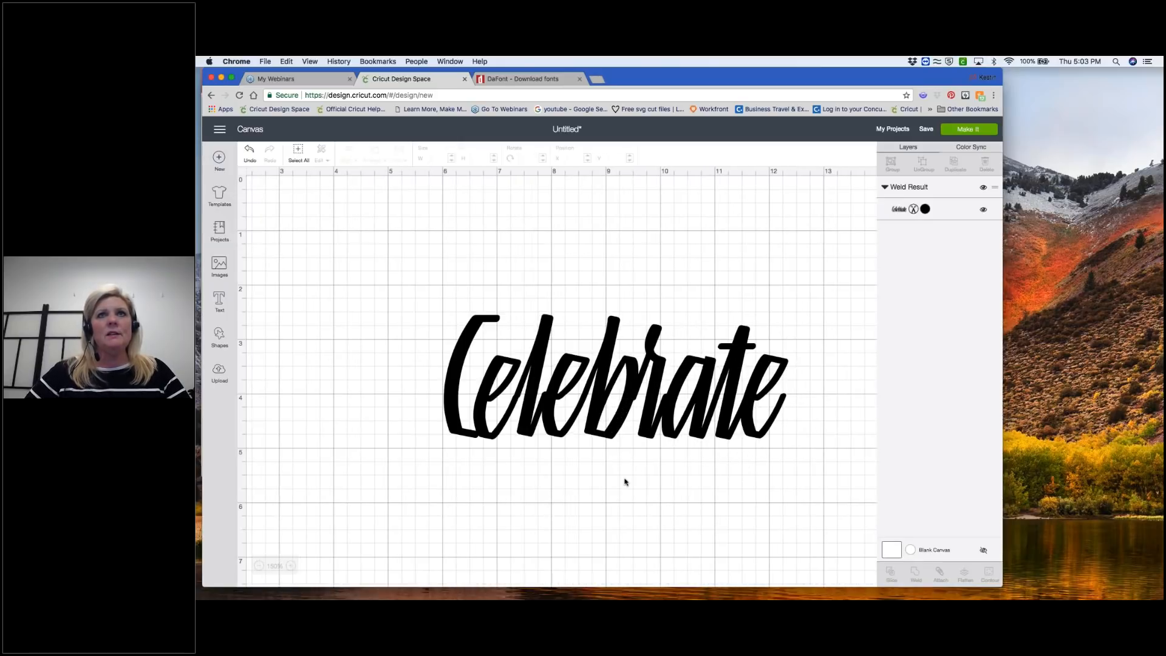
pyautogui.scroll(2, 625, 481)
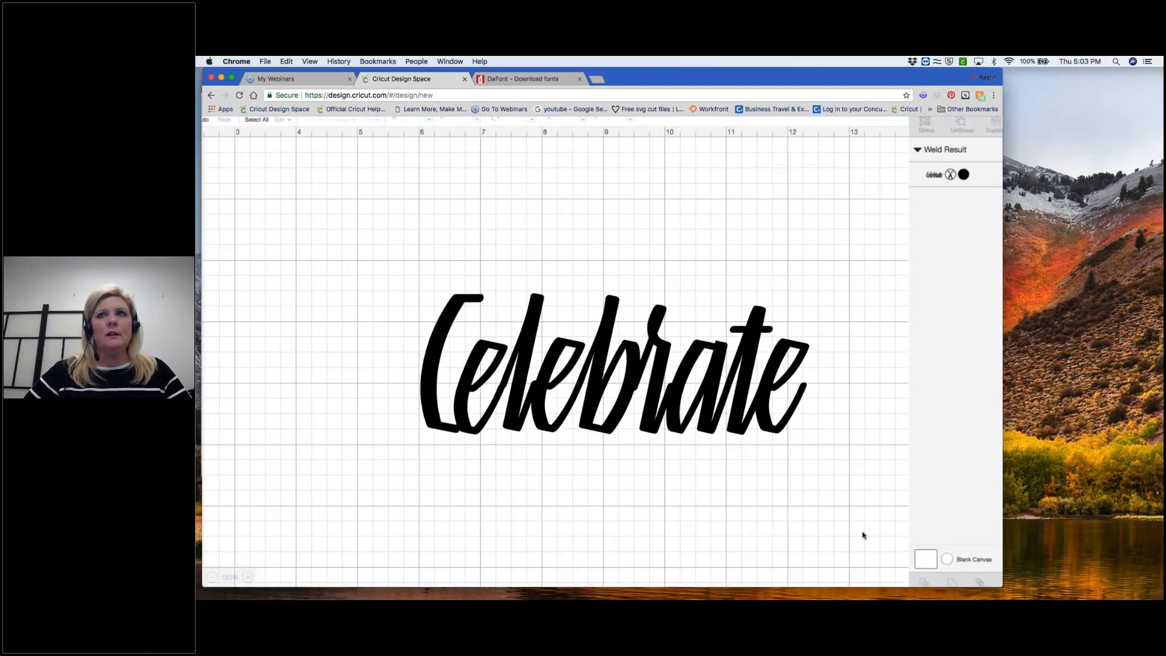
pyautogui.scroll(-2, 862, 535)
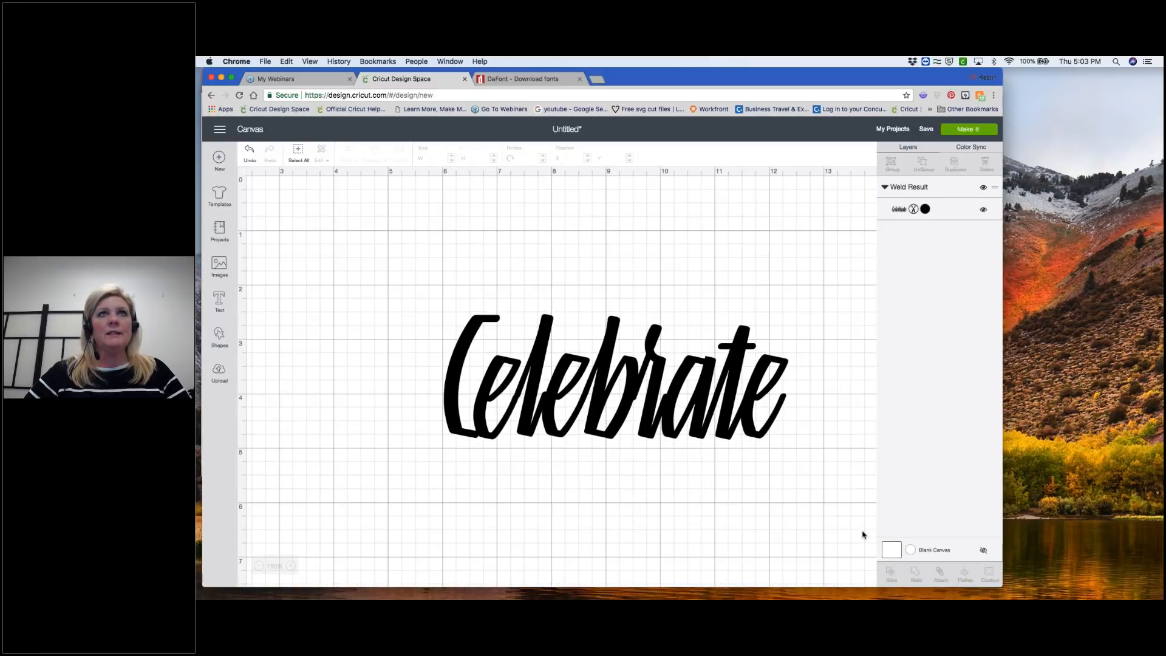
pyautogui.moveTo(420, 286); pyautogui.dragTo(849, 567)
pyautogui.click(783, 512)
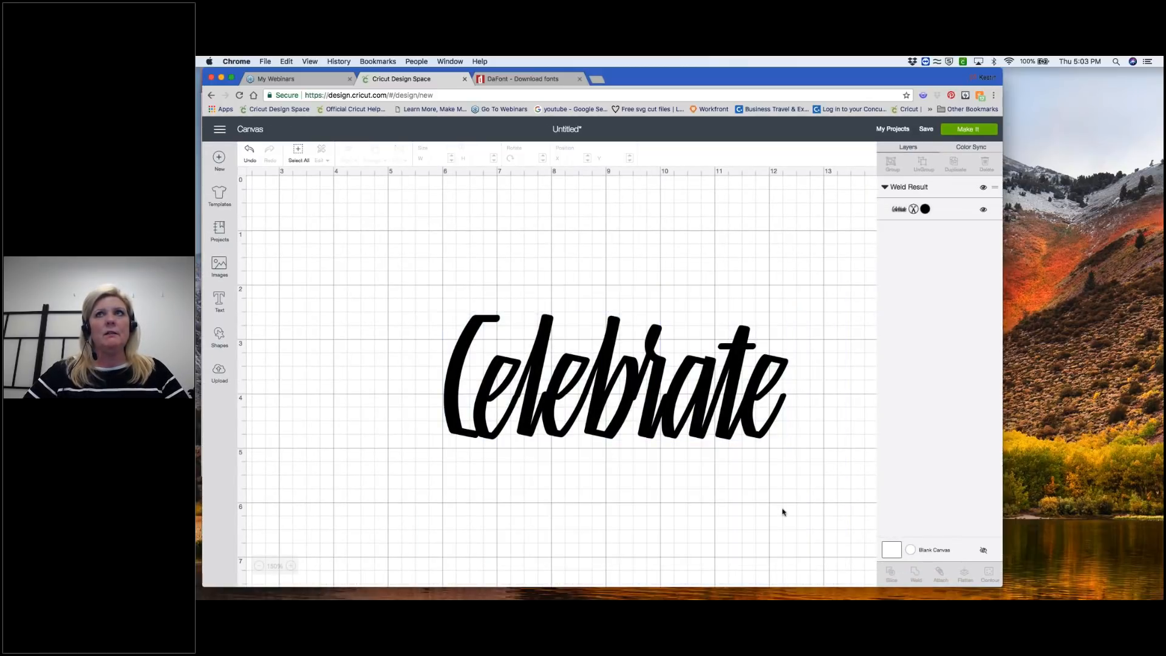
# - Undo the weld and the final e's last move, and place the final e back so it overlaps the t
pyautogui.click(247, 152)
pyautogui.click(246, 152)
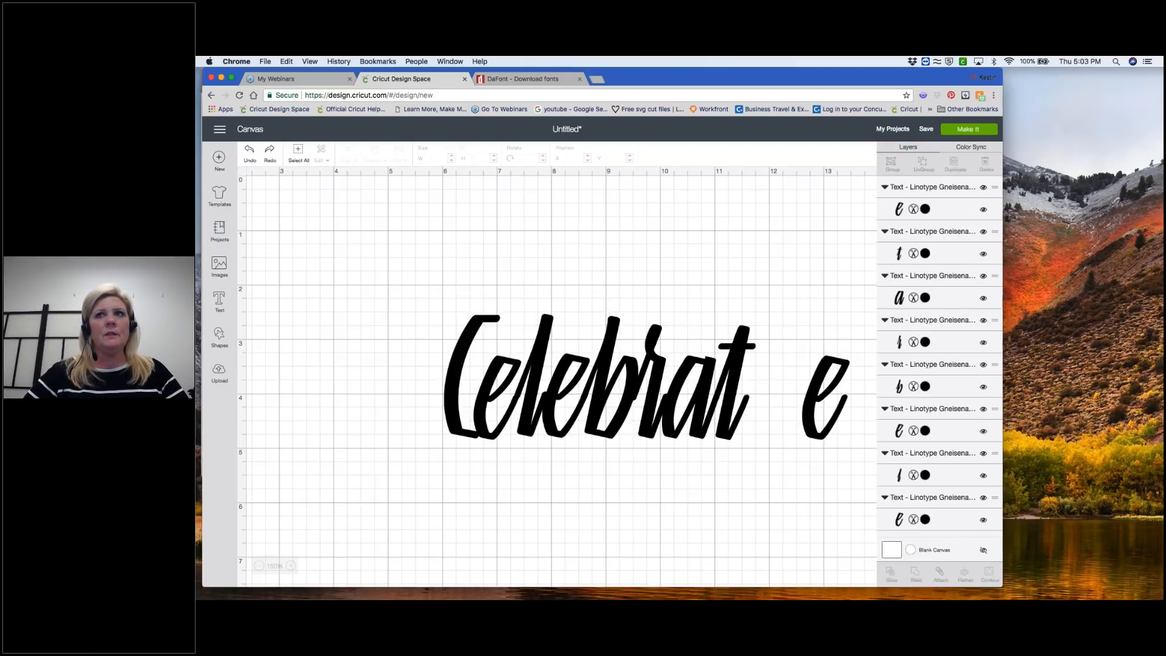
pyautogui.moveTo(815, 399); pyautogui.dragTo(752, 401)
# - Attach all the letters of Celebrate and inspect their cut lines up close on the mat preview
pyautogui.moveTo(434, 302); pyautogui.dragTo(838, 484)
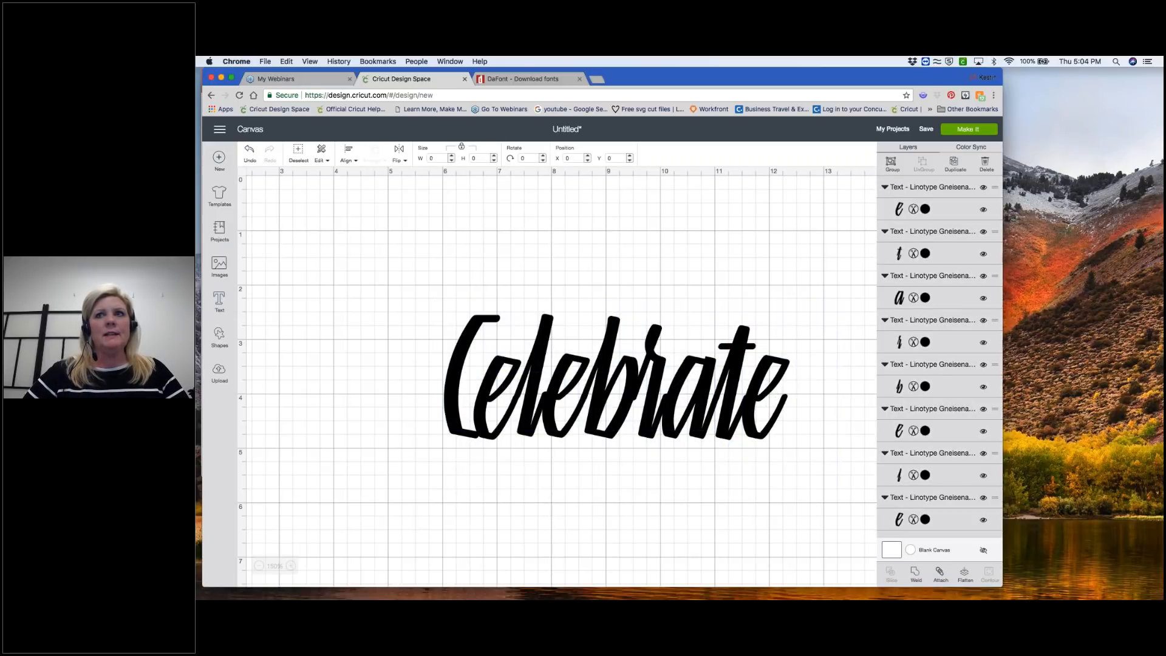
pyautogui.click(941, 572)
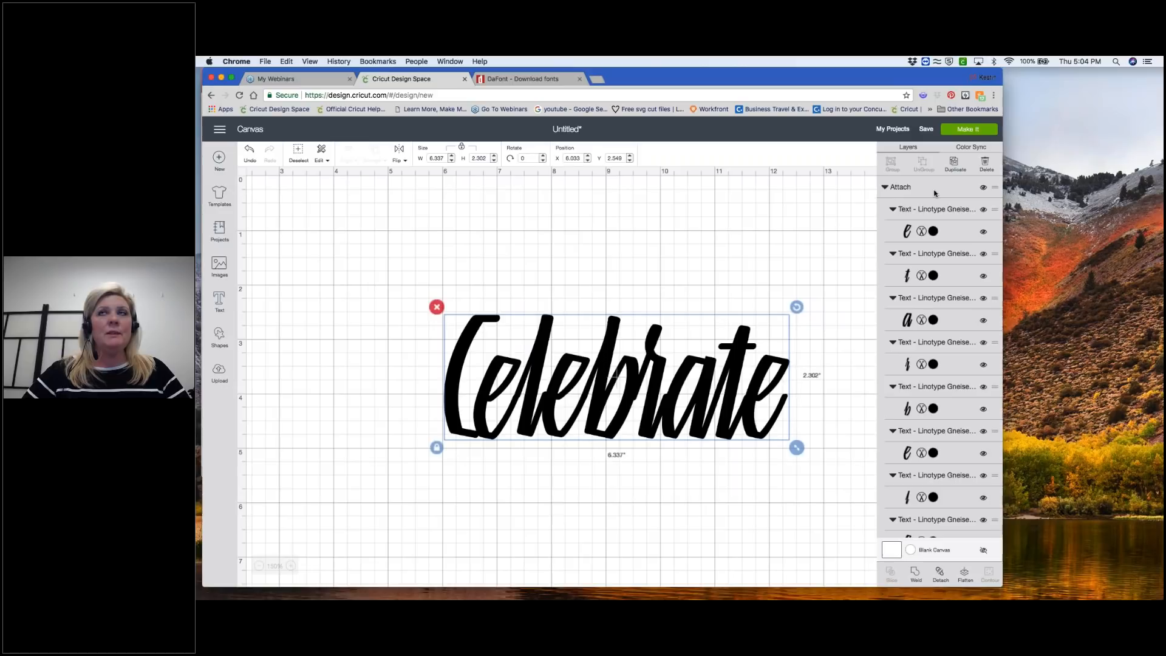
pyautogui.click(953, 130)
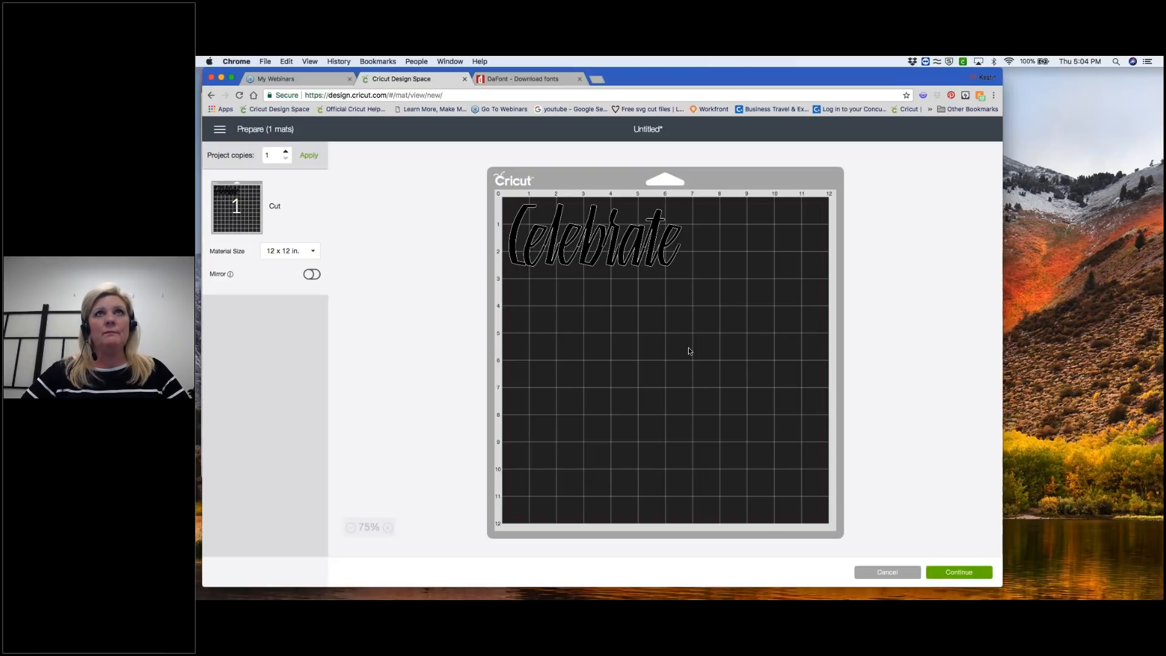
pyautogui.scroll(3, 688, 351)
pyautogui.scroll(2, 689, 352)
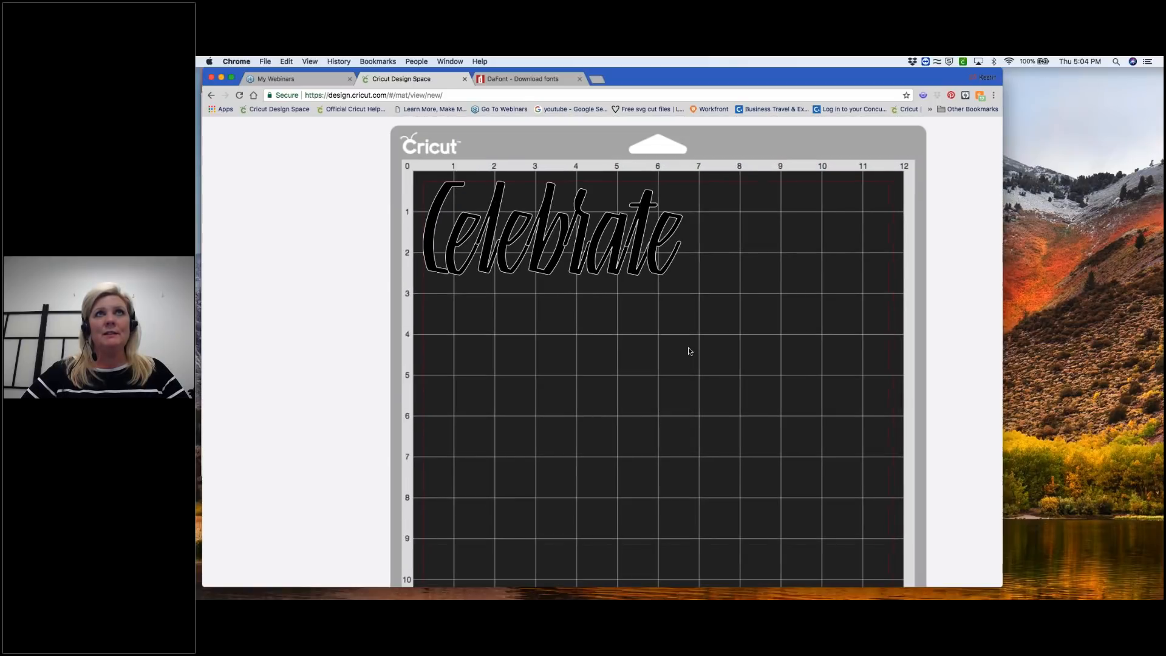
pyautogui.scroll(1, 689, 351)
pyautogui.scroll(1, 689, 351)
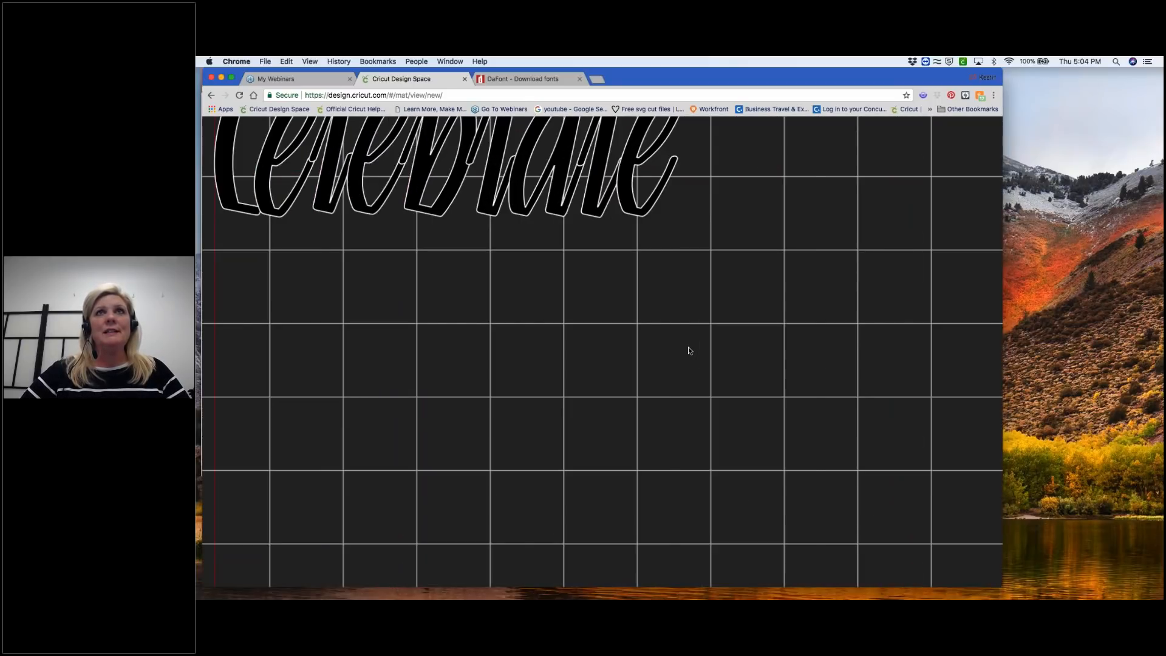
pyautogui.scroll(2, 689, 351)
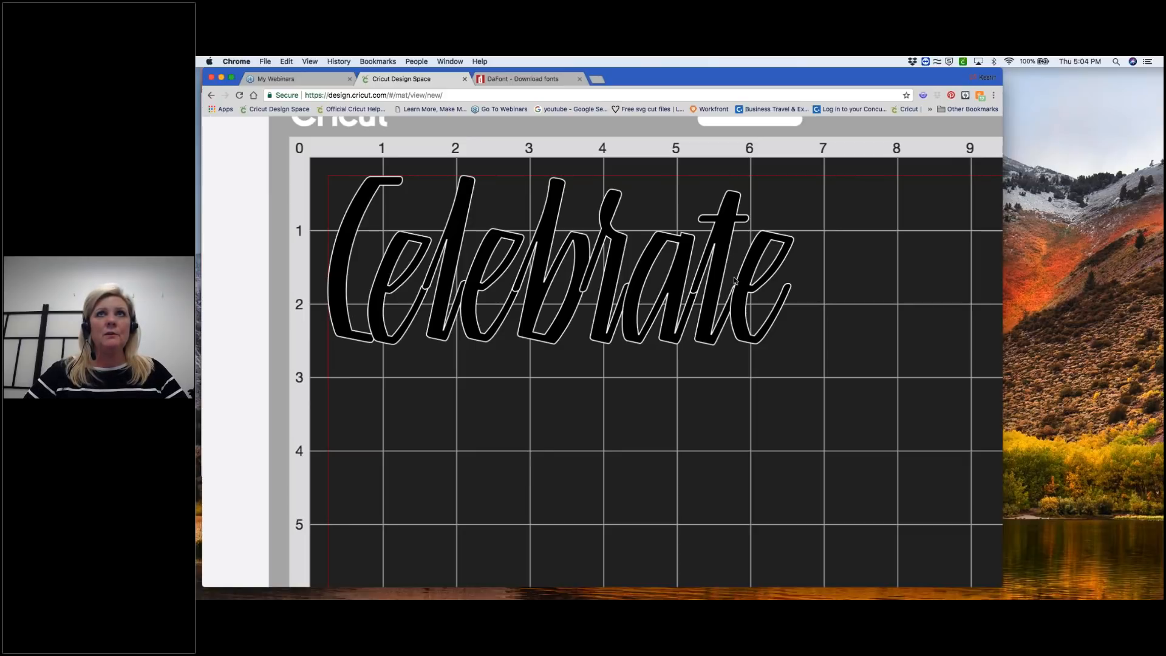
# - Highlight the cut lines where t meets e, a meets t, r meets a and b meets r, and clear the highlighter marks
pyautogui.moveTo(735, 287)
pyautogui.mouseDown()
pyautogui.moveTo(731, 313)
pyautogui.moveTo(698, 296)
pyautogui.mouseUp()
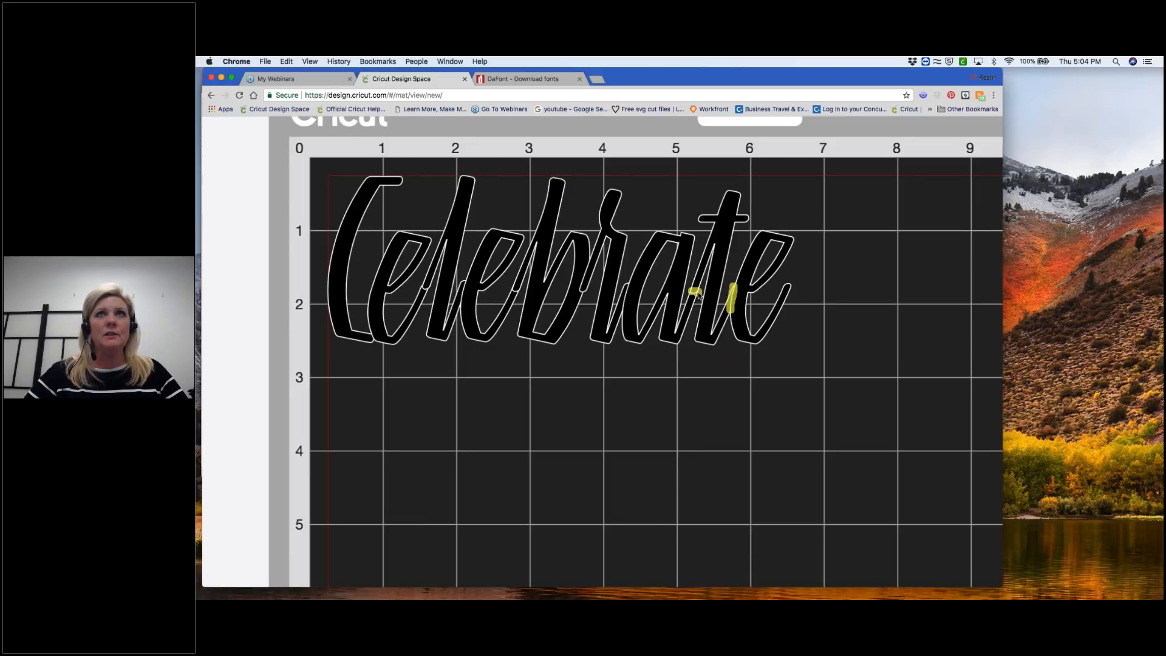
pyautogui.moveTo(629, 283); pyautogui.dragTo(627, 316)
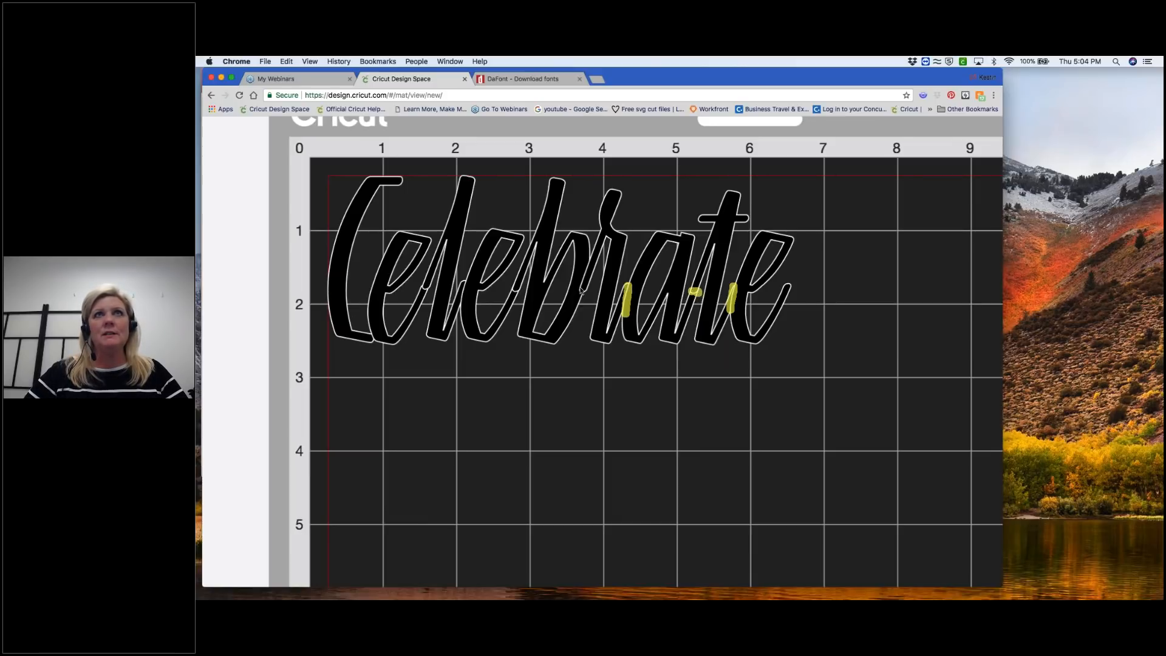
pyautogui.moveTo(588, 263); pyautogui.dragTo(585, 289)
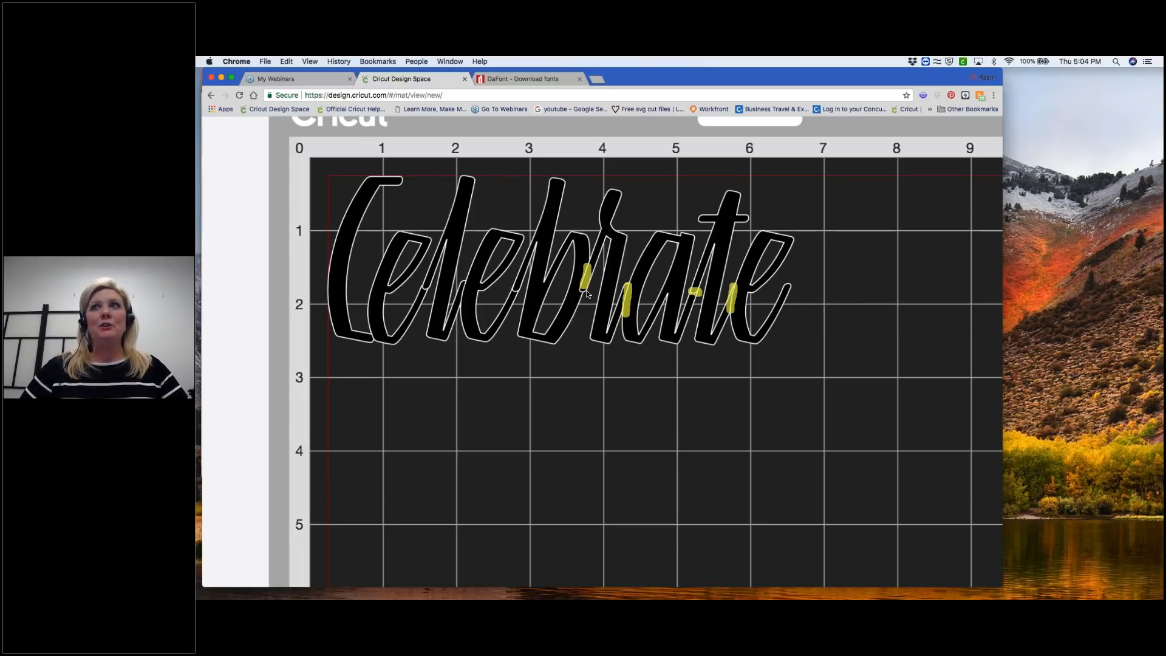
pyautogui.moveTo(696, 82); pyautogui.dragTo(701, 143)
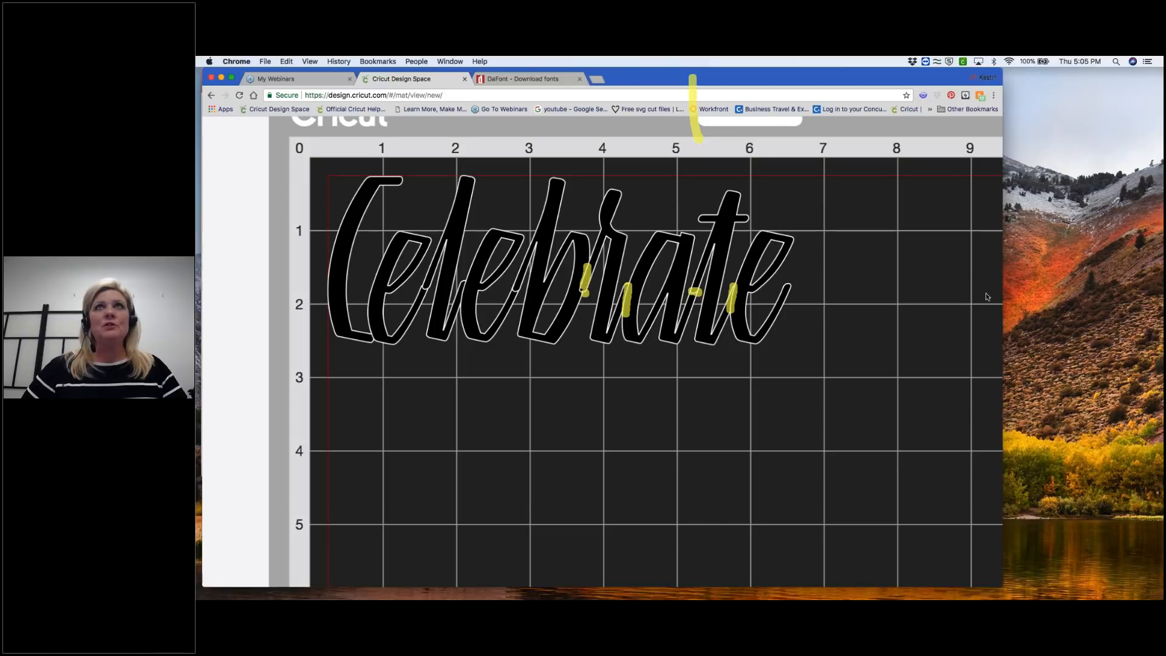
pyautogui.click(764, 78)
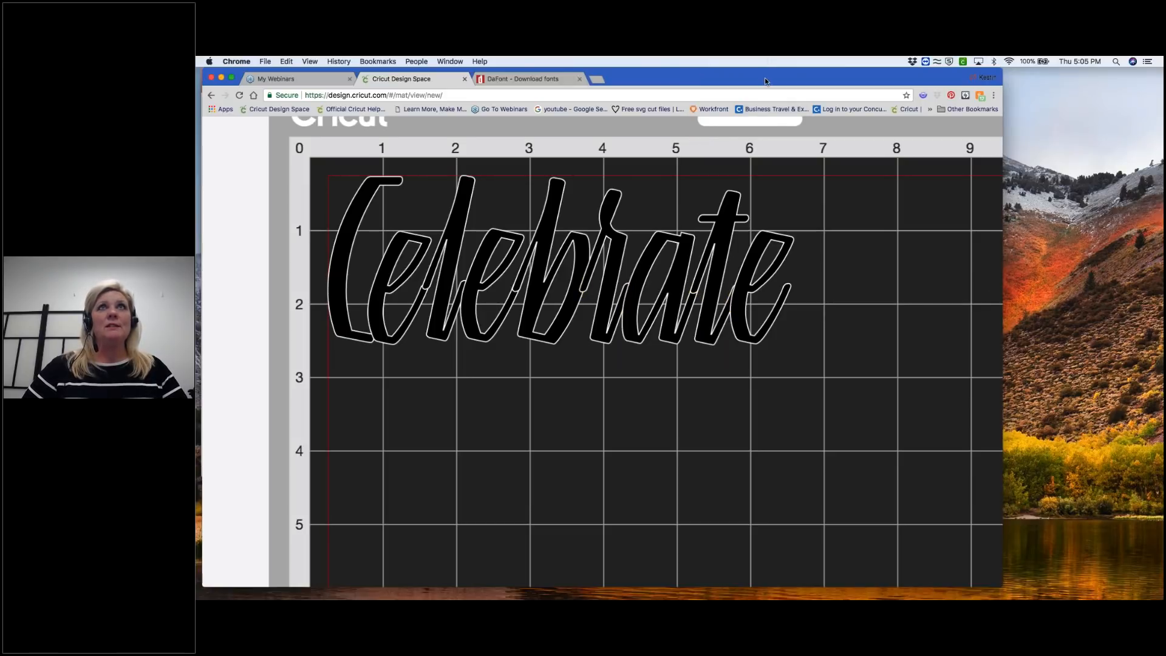
# - Switch to the PowerPoint presentation and start the slide show from the "Where do I go for HELP?" slide
pyautogui.moveTo(764, 78); pyautogui.dragTo(771, 155)
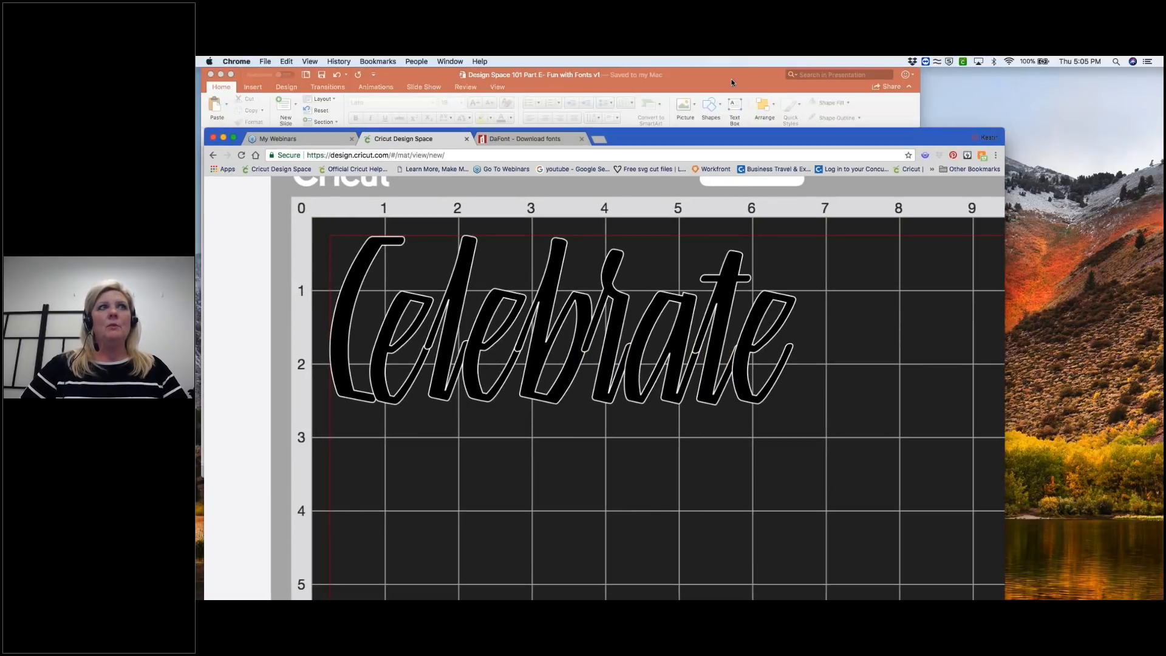
pyautogui.click(731, 79)
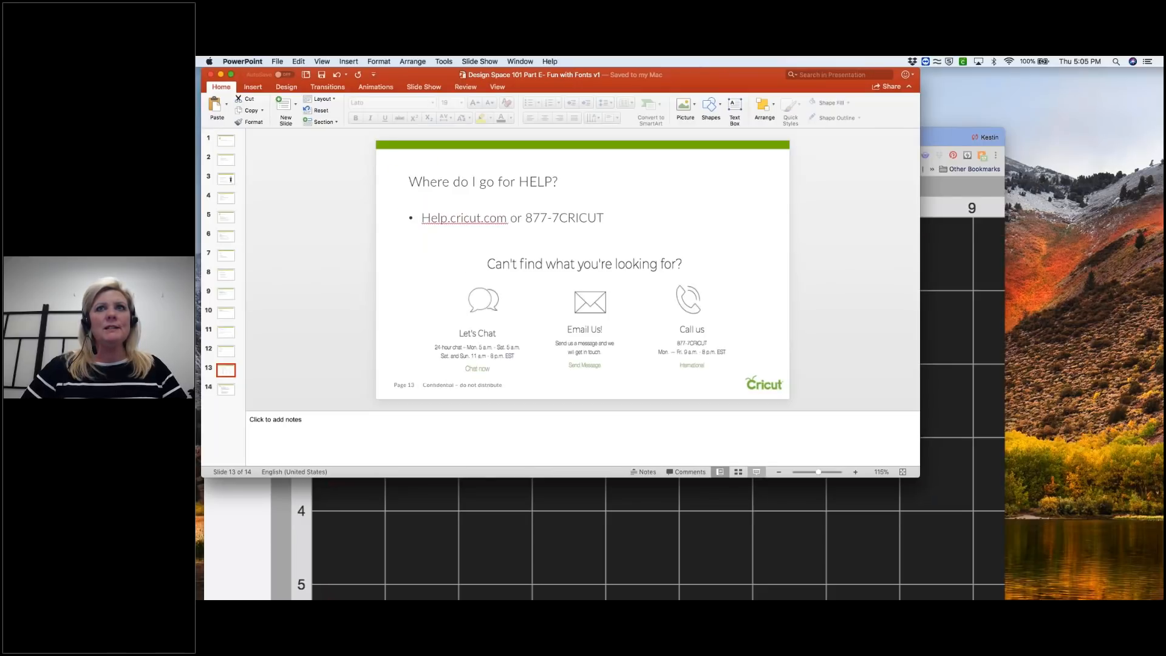
pyautogui.press('super+shift+Return')
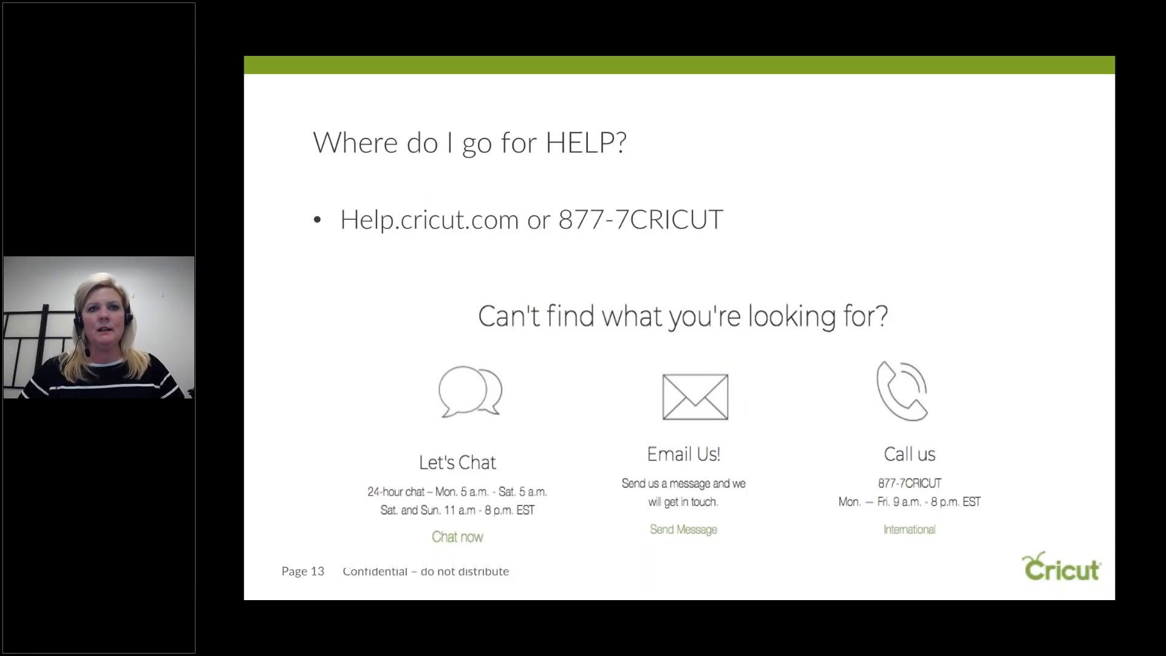